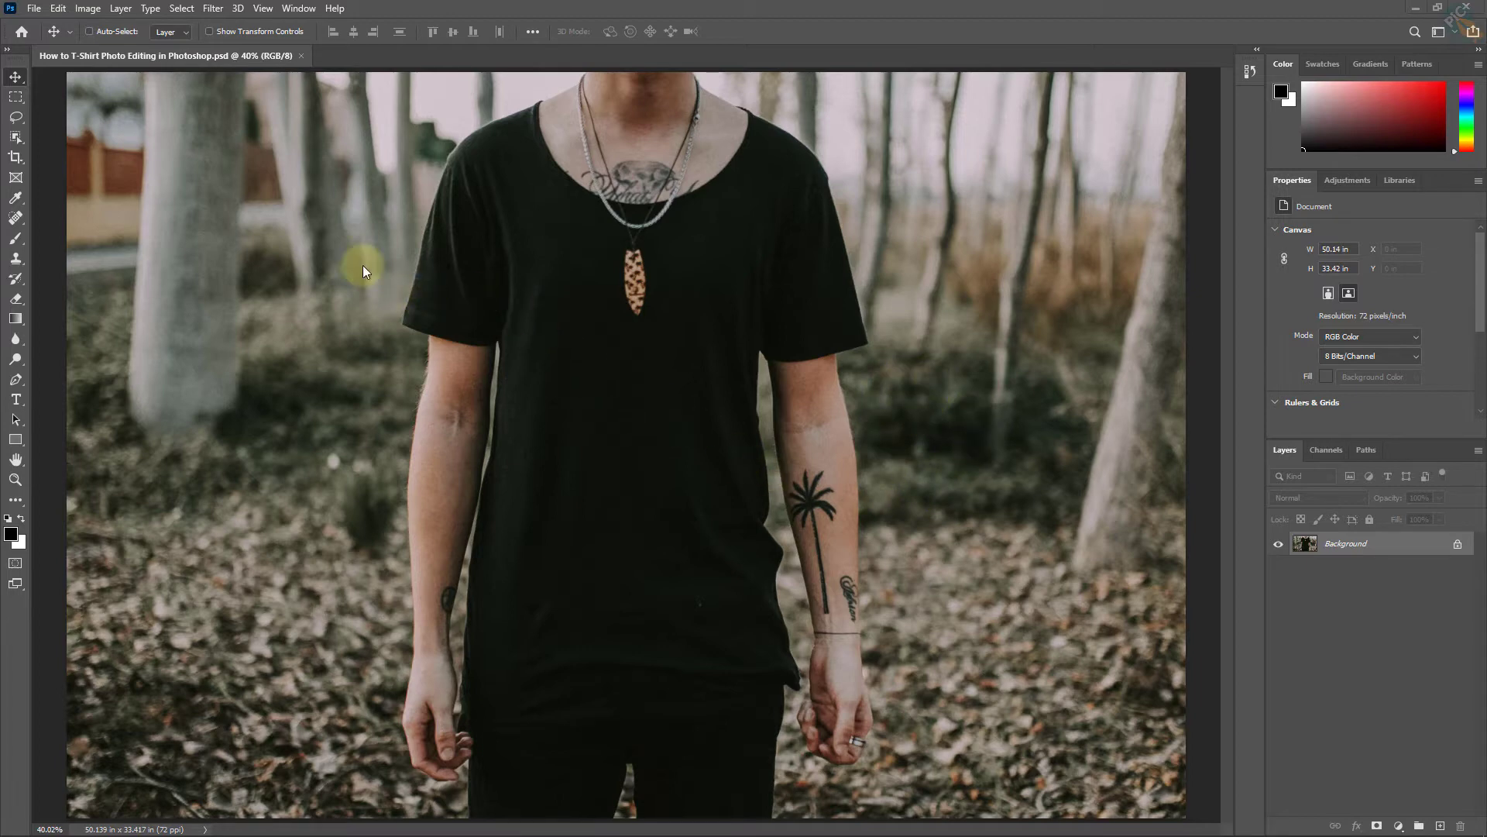
# Step: Display rulers along the canvas edges using the View menu
pyautogui.click(264, 9)
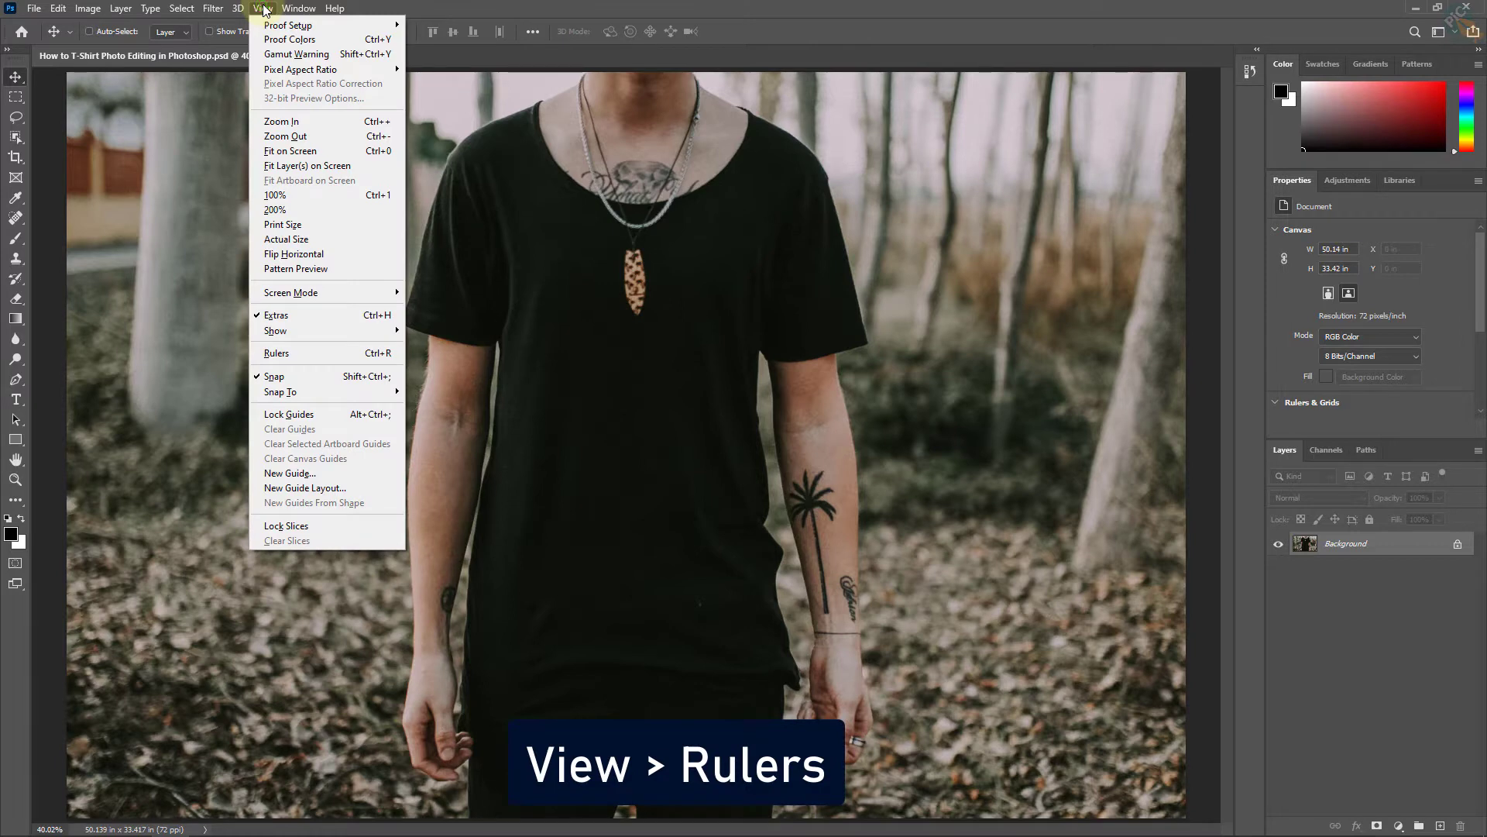
pyautogui.click(287, 353)
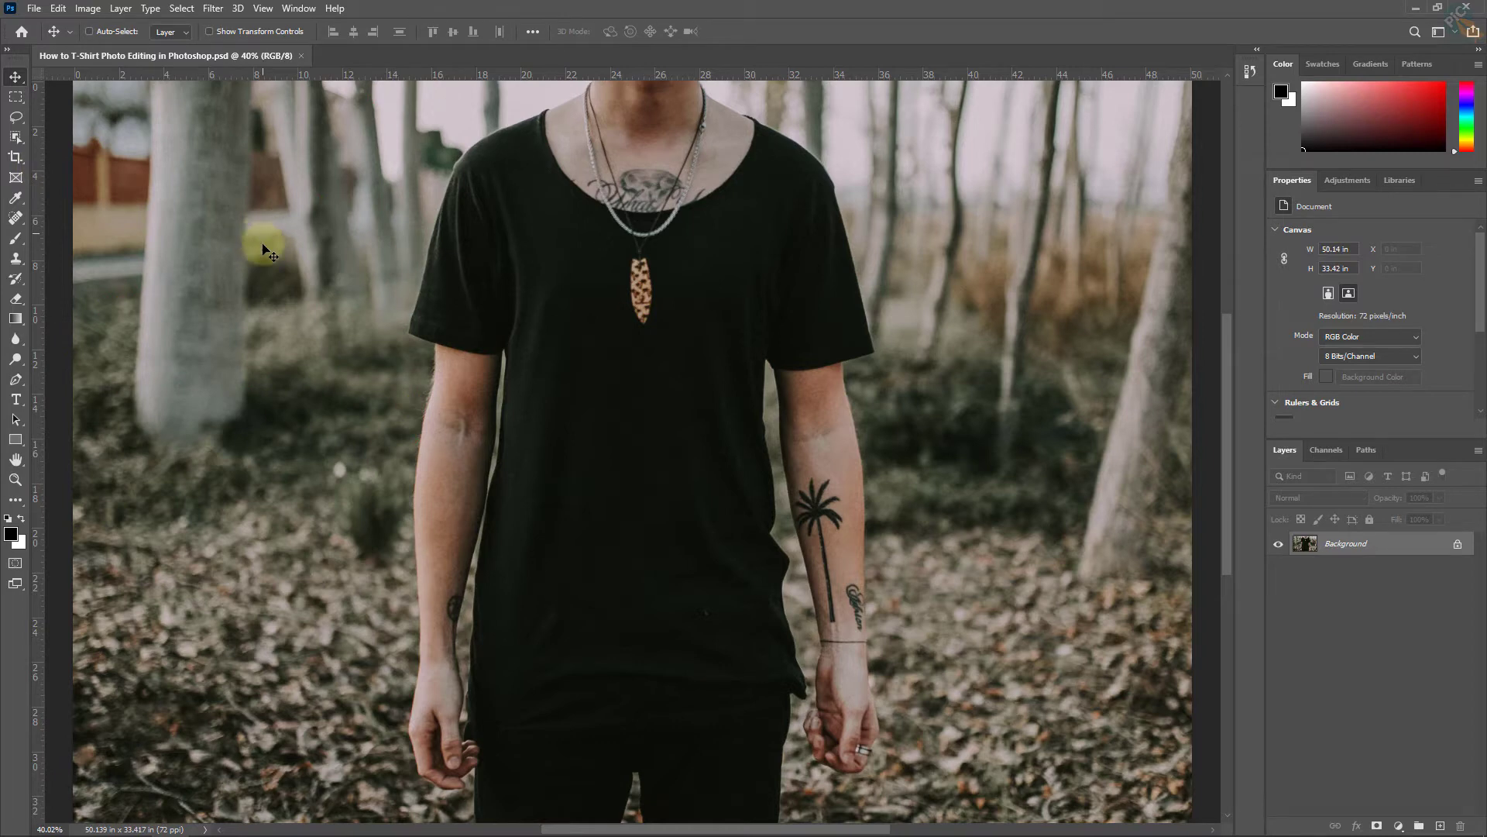
# Step: Add a horizontal guide across the lower shirt and vertical guides along both sides
pyautogui.scroll(5, 572, 726)
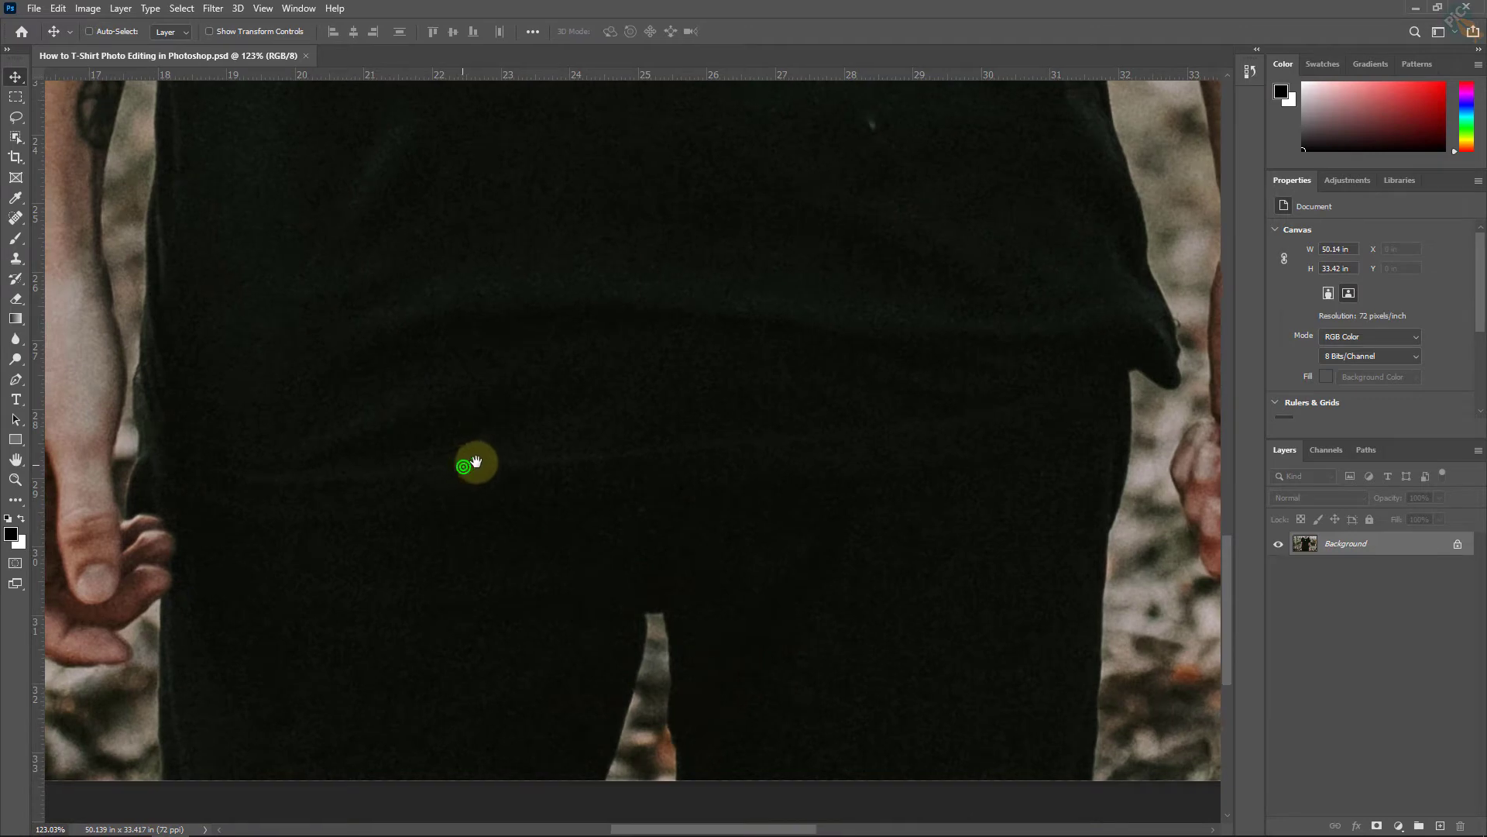
pyautogui.moveTo(464, 464); pyautogui.dragTo(479, 461)
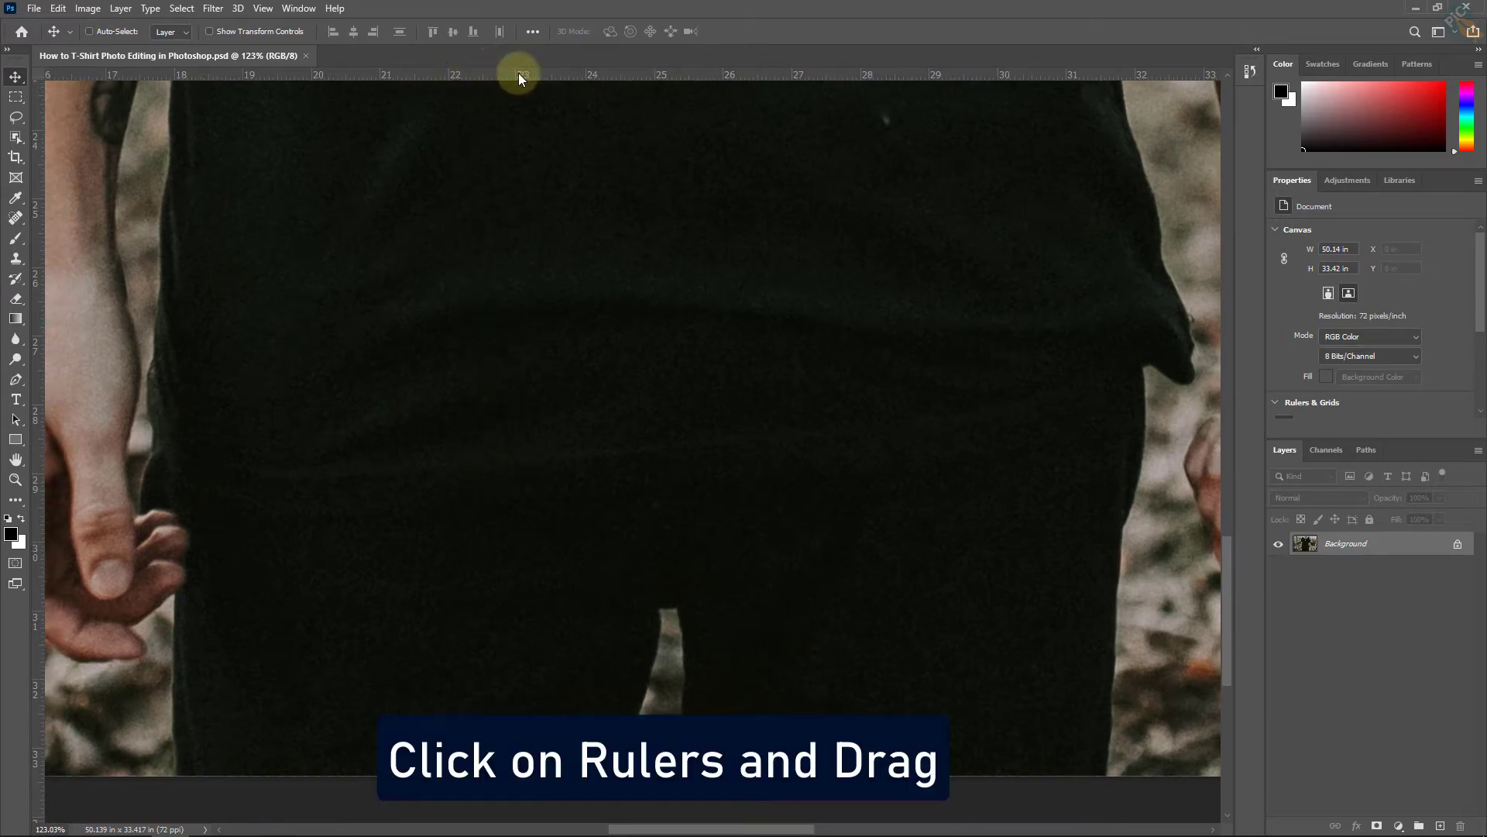
pyautogui.moveTo(510, 73); pyautogui.dragTo(464, 515)
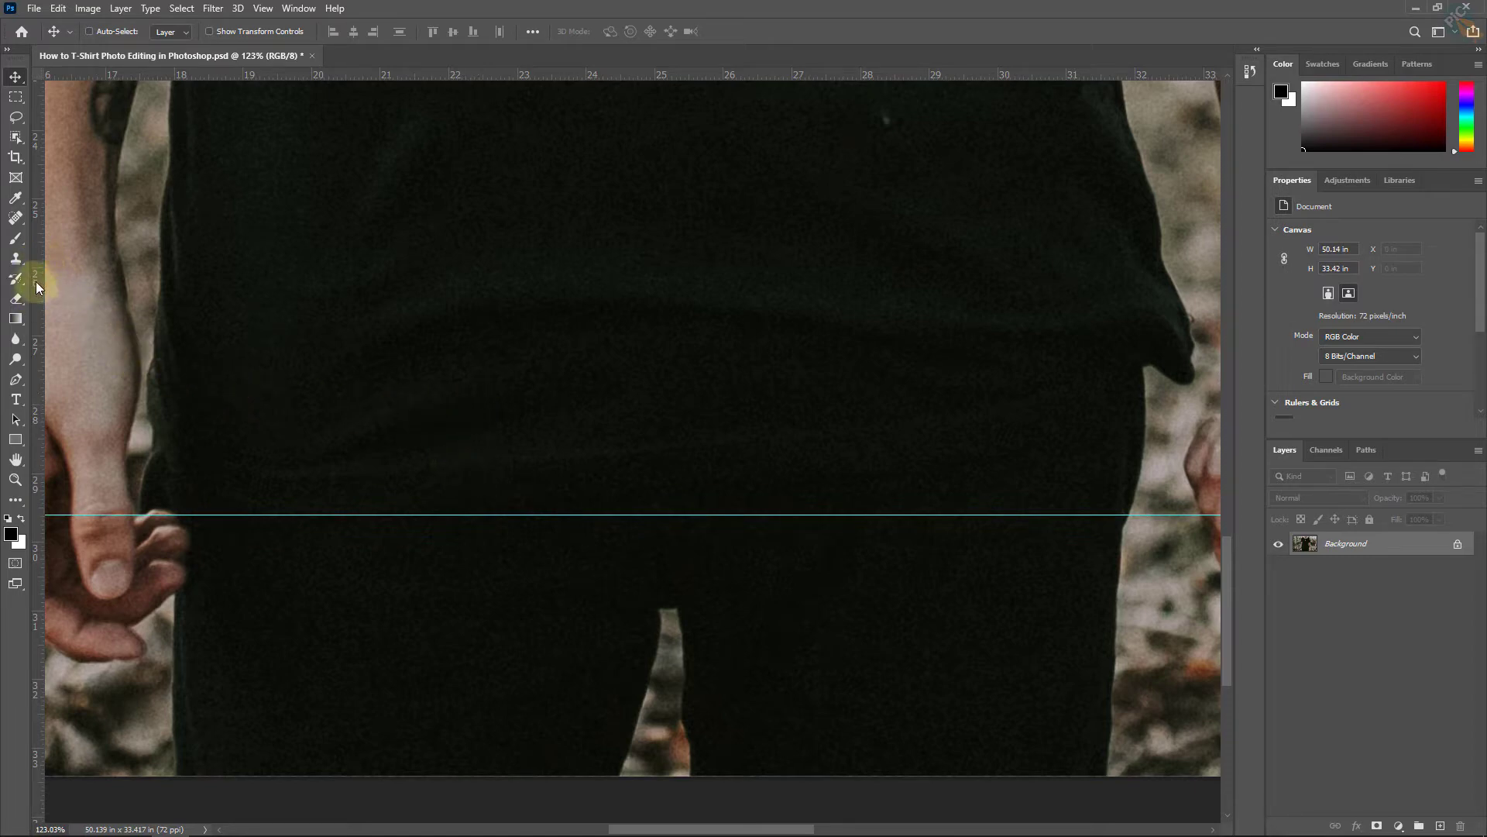
pyautogui.moveTo(32, 283); pyautogui.dragTo(141, 297)
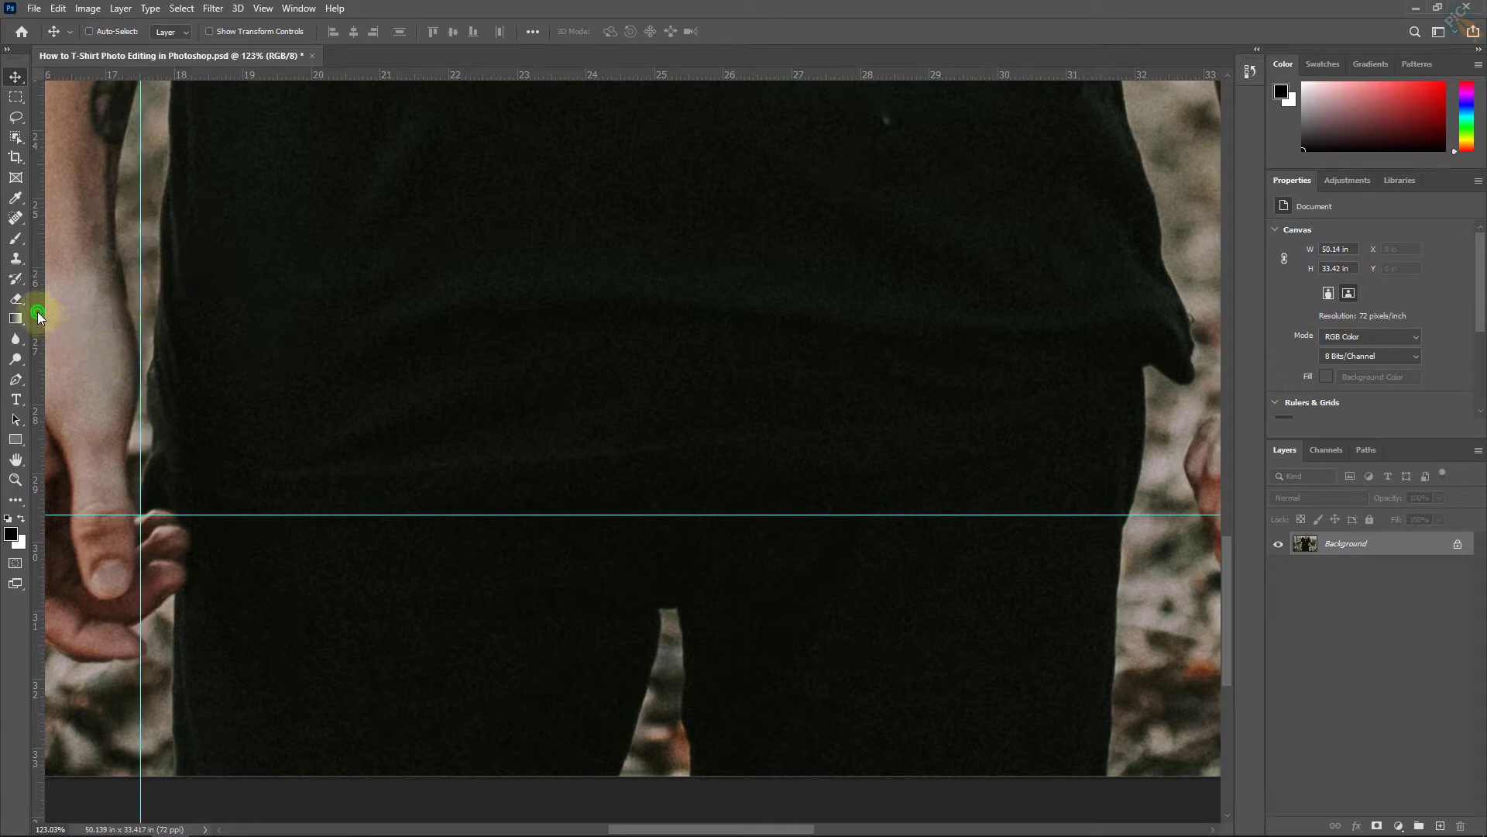
pyautogui.moveTo(37, 311)
pyautogui.mouseDown()
pyautogui.moveTo(923, 338)
pyautogui.moveTo(1191, 378)
pyautogui.mouseUp()
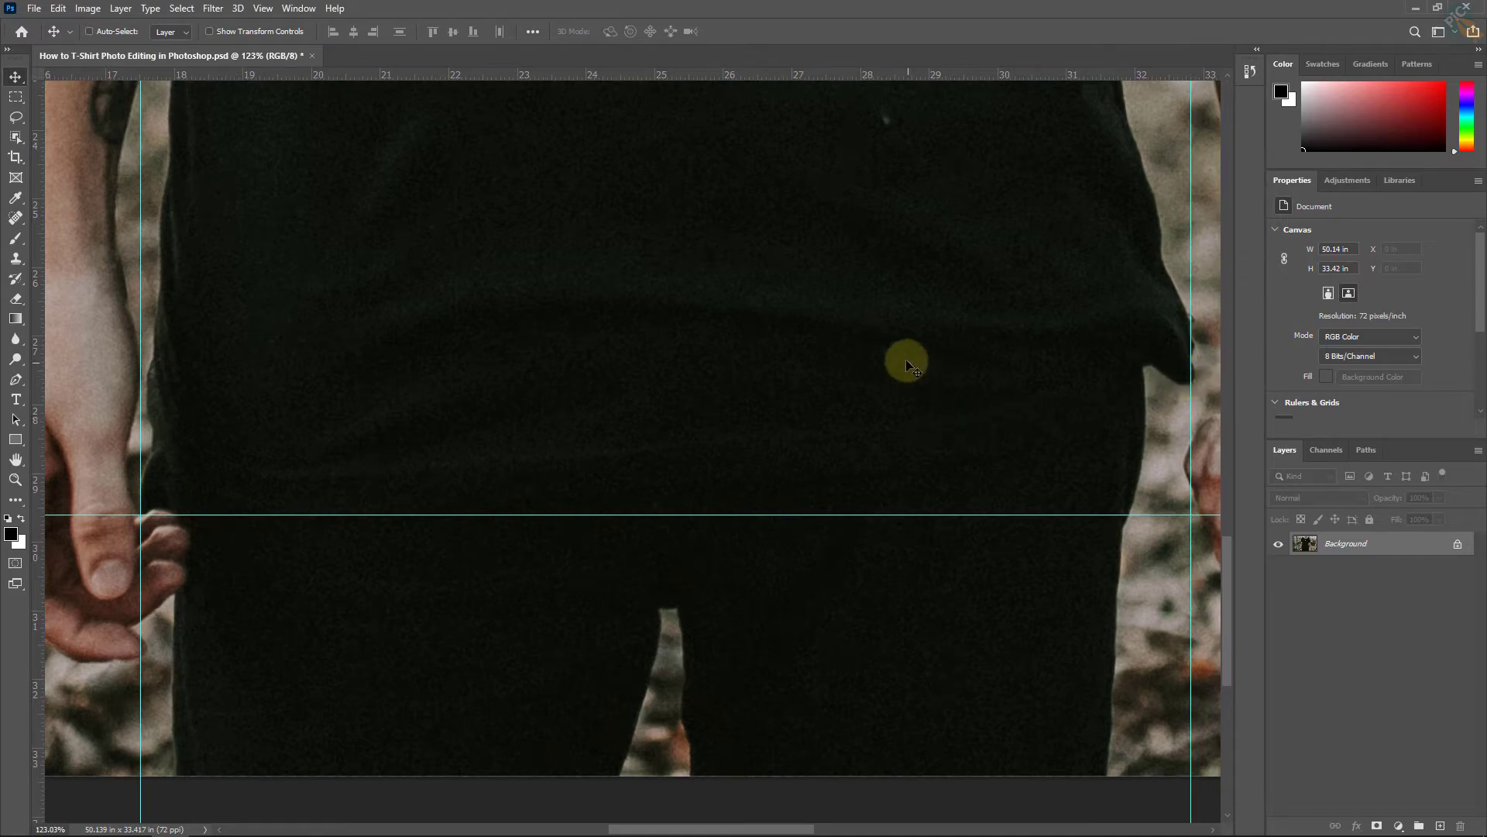
pyautogui.moveTo(905, 360)
pyautogui.mouseDown()
pyautogui.moveTo(810, 335)
pyautogui.moveTo(631, 674)
pyautogui.mouseUp()
pyautogui.moveTo(640, 416)
pyautogui.mouseDown()
pyautogui.moveTo(641, 472)
pyautogui.moveTo(618, 461)
pyautogui.mouseUp()
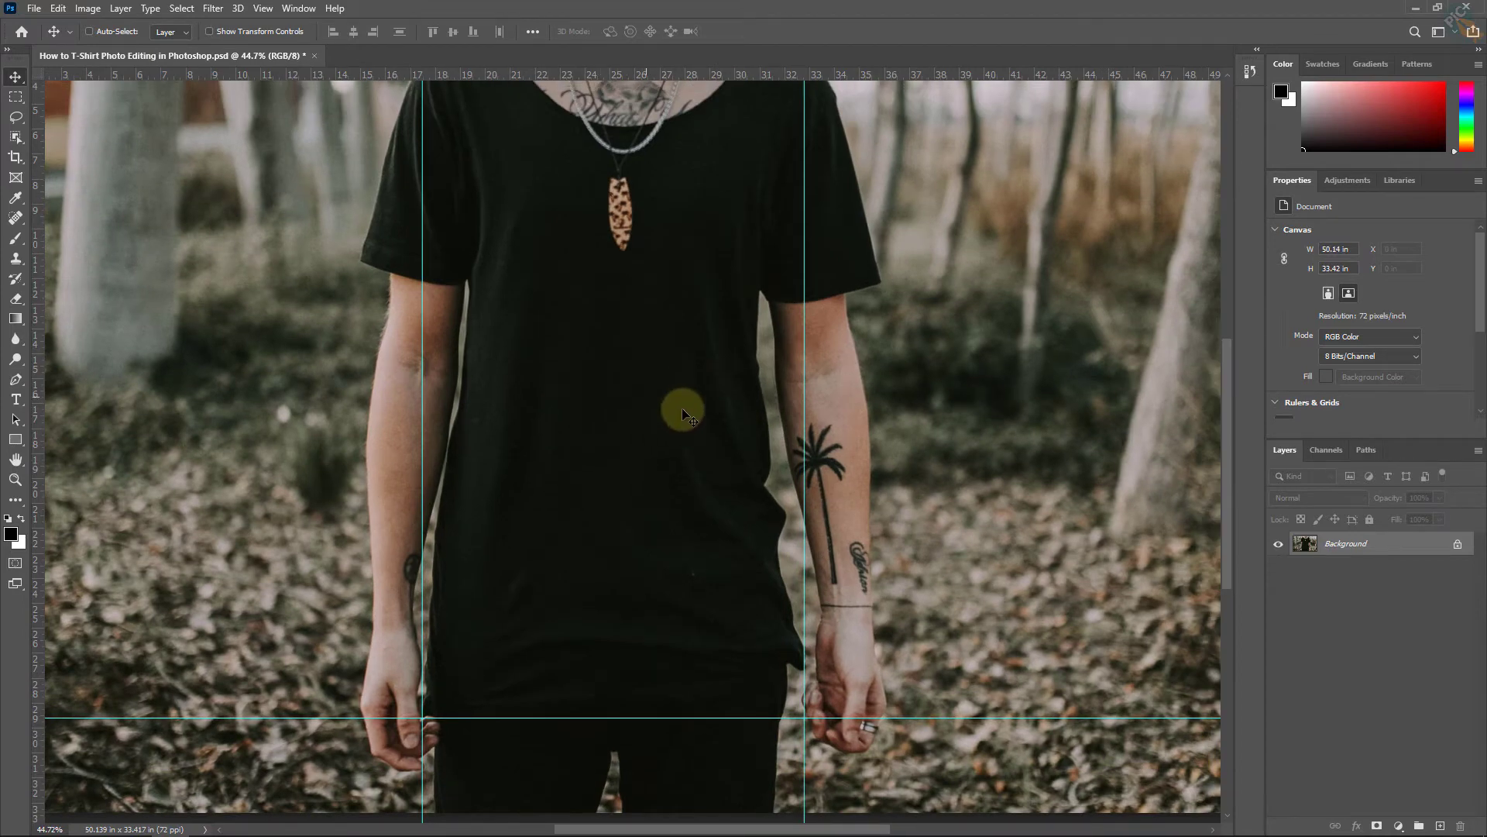
# Step: Clone plain black fabric over the orange pendant and chain with the Clone Stamp Tool
pyautogui.click(17, 259)
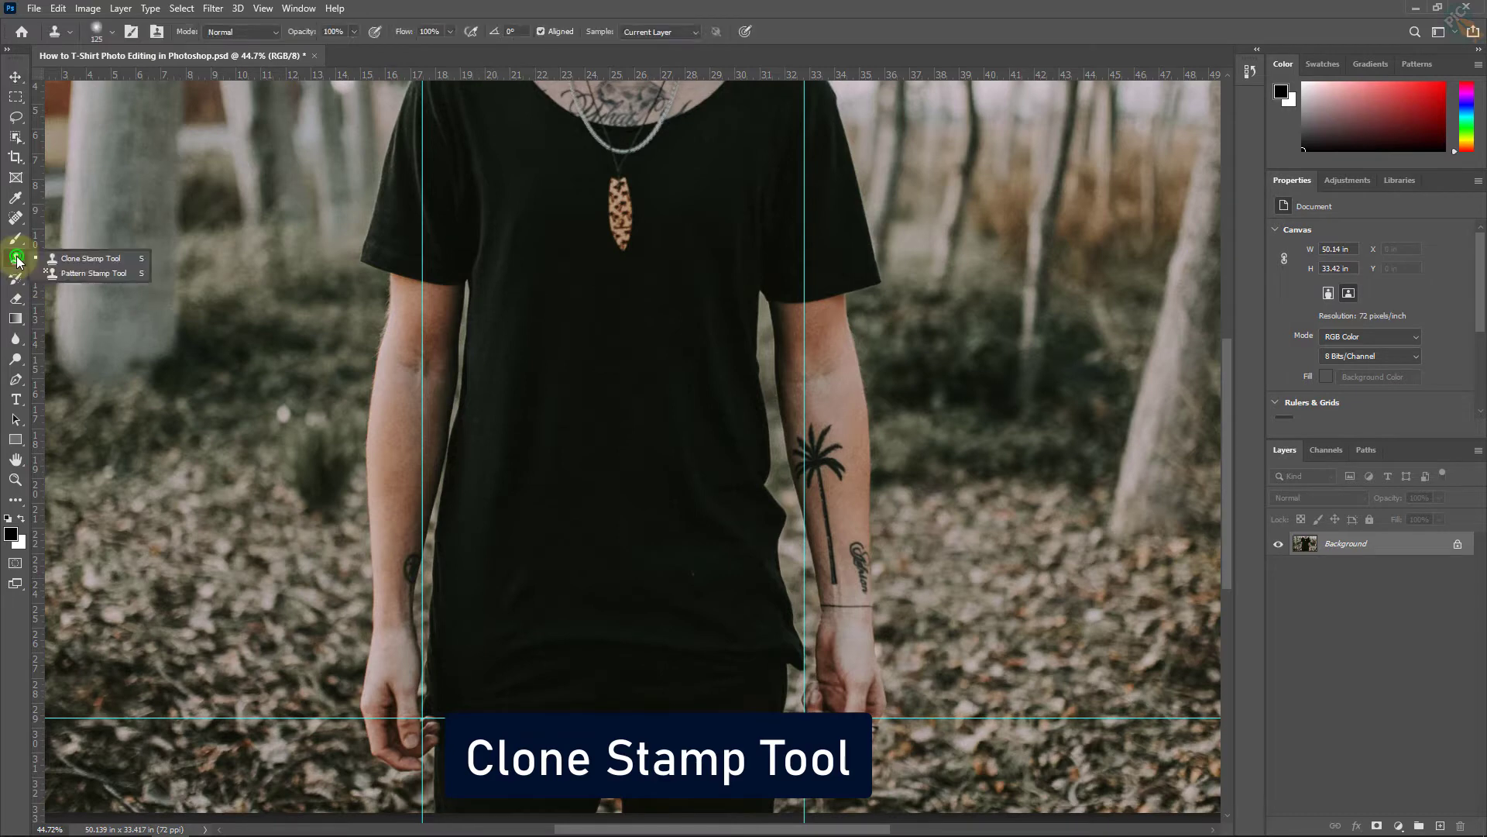
pyautogui.click(94, 259)
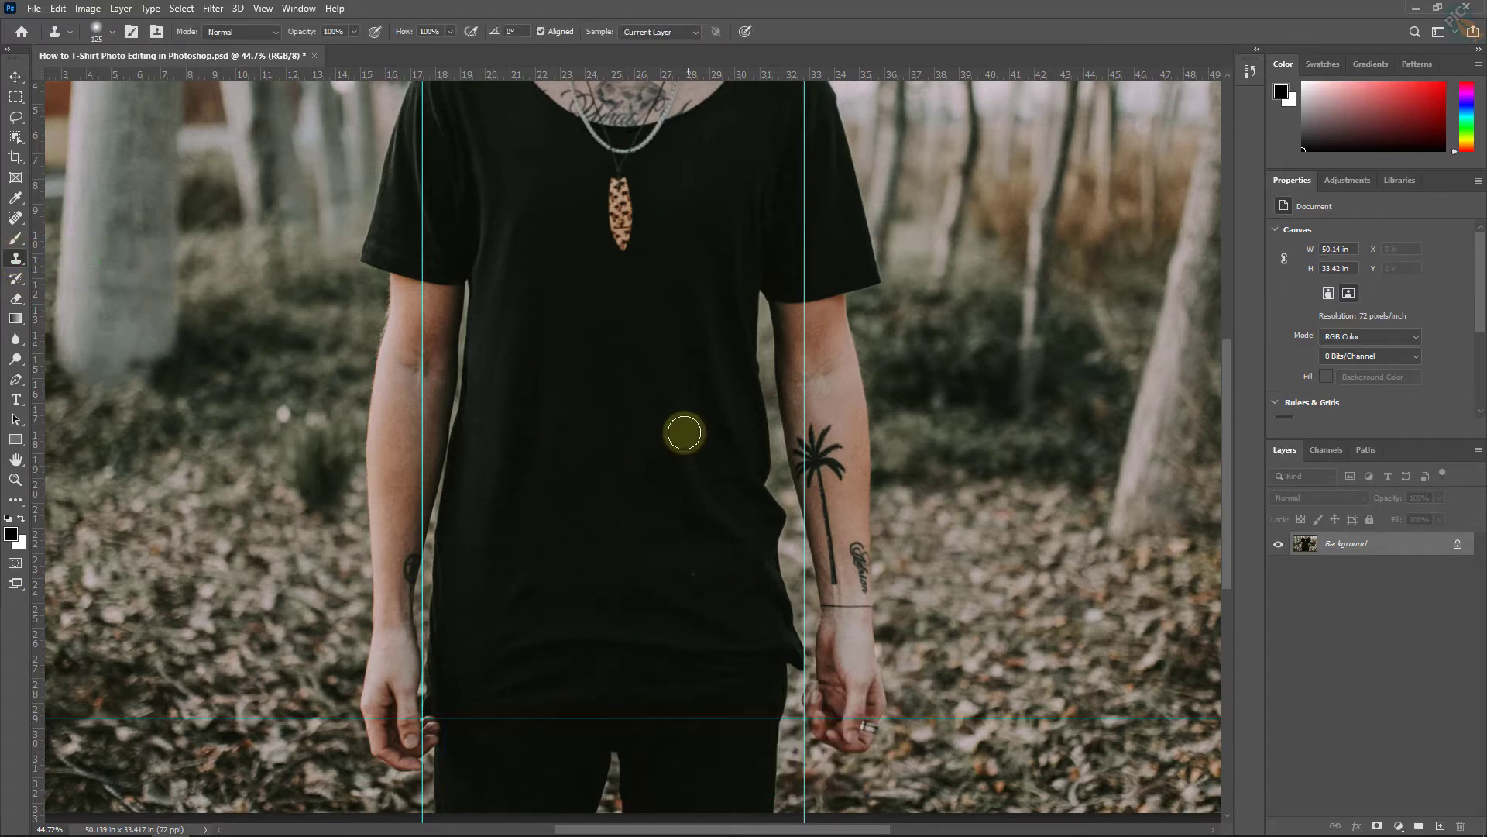
pyautogui.scroll(5, 604, 349)
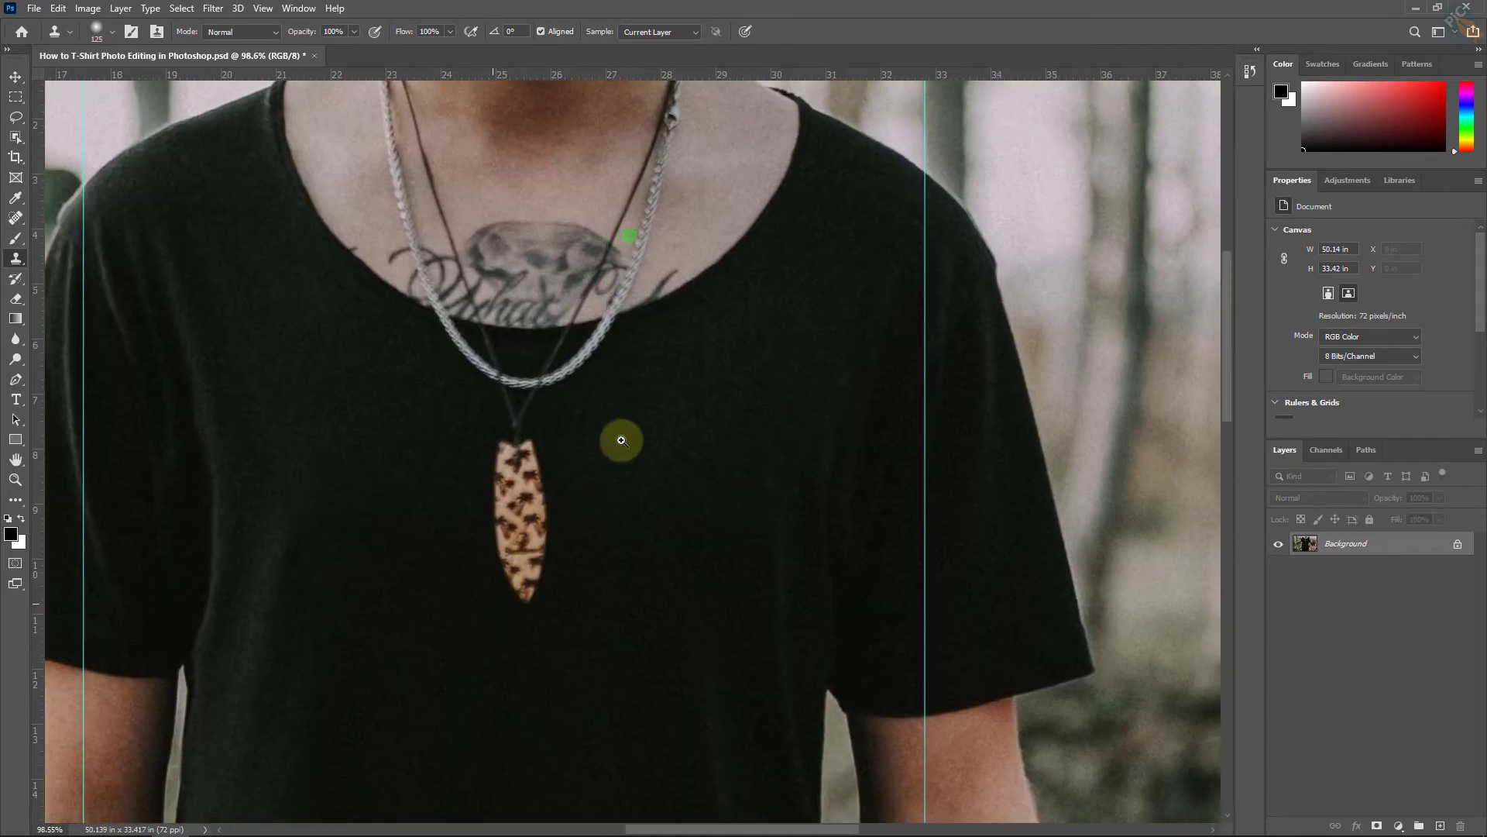
pyautogui.scroll(2, 621, 440)
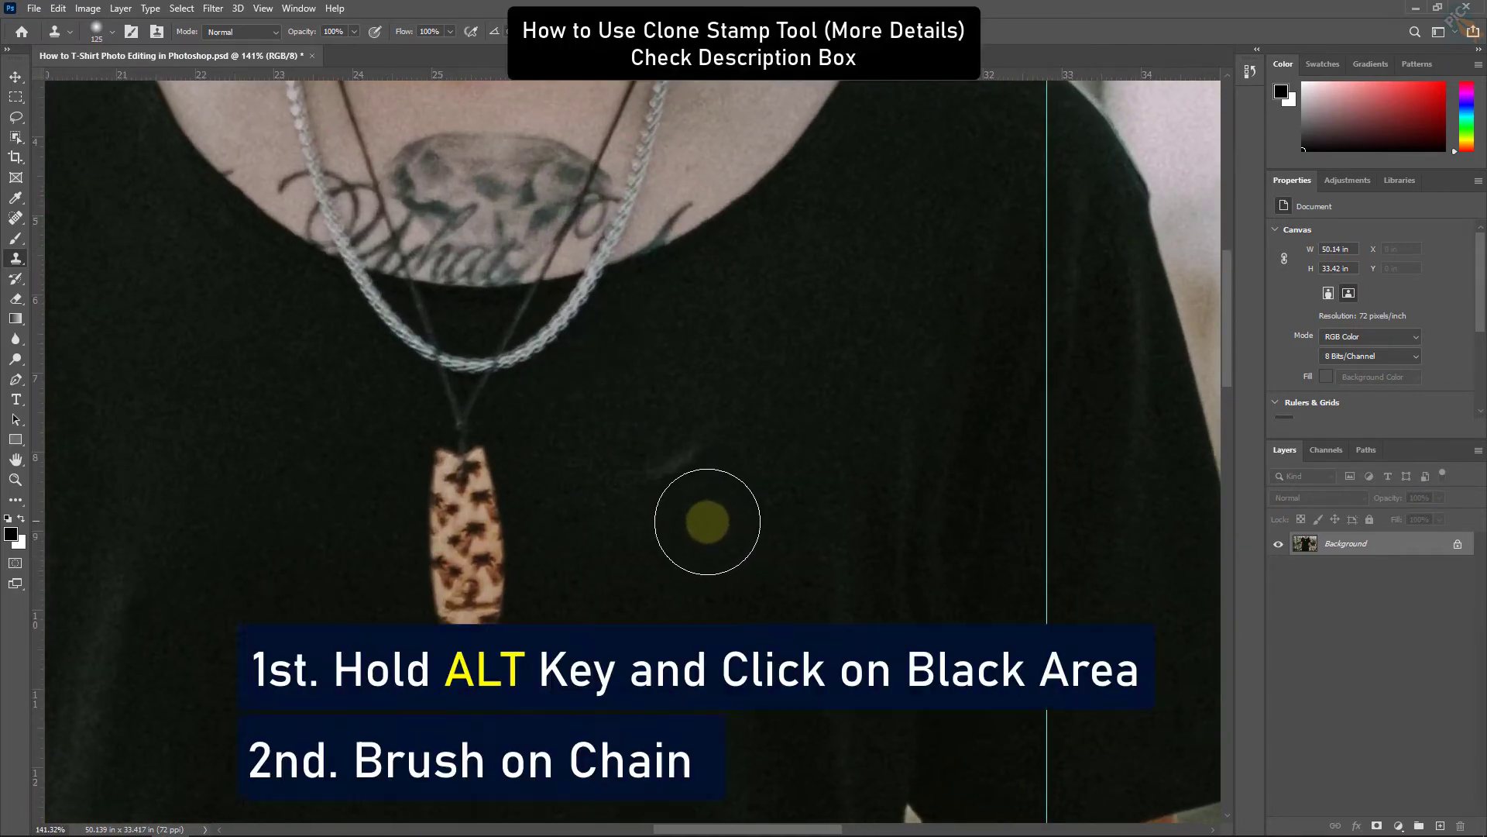
pyautogui.press('alt')
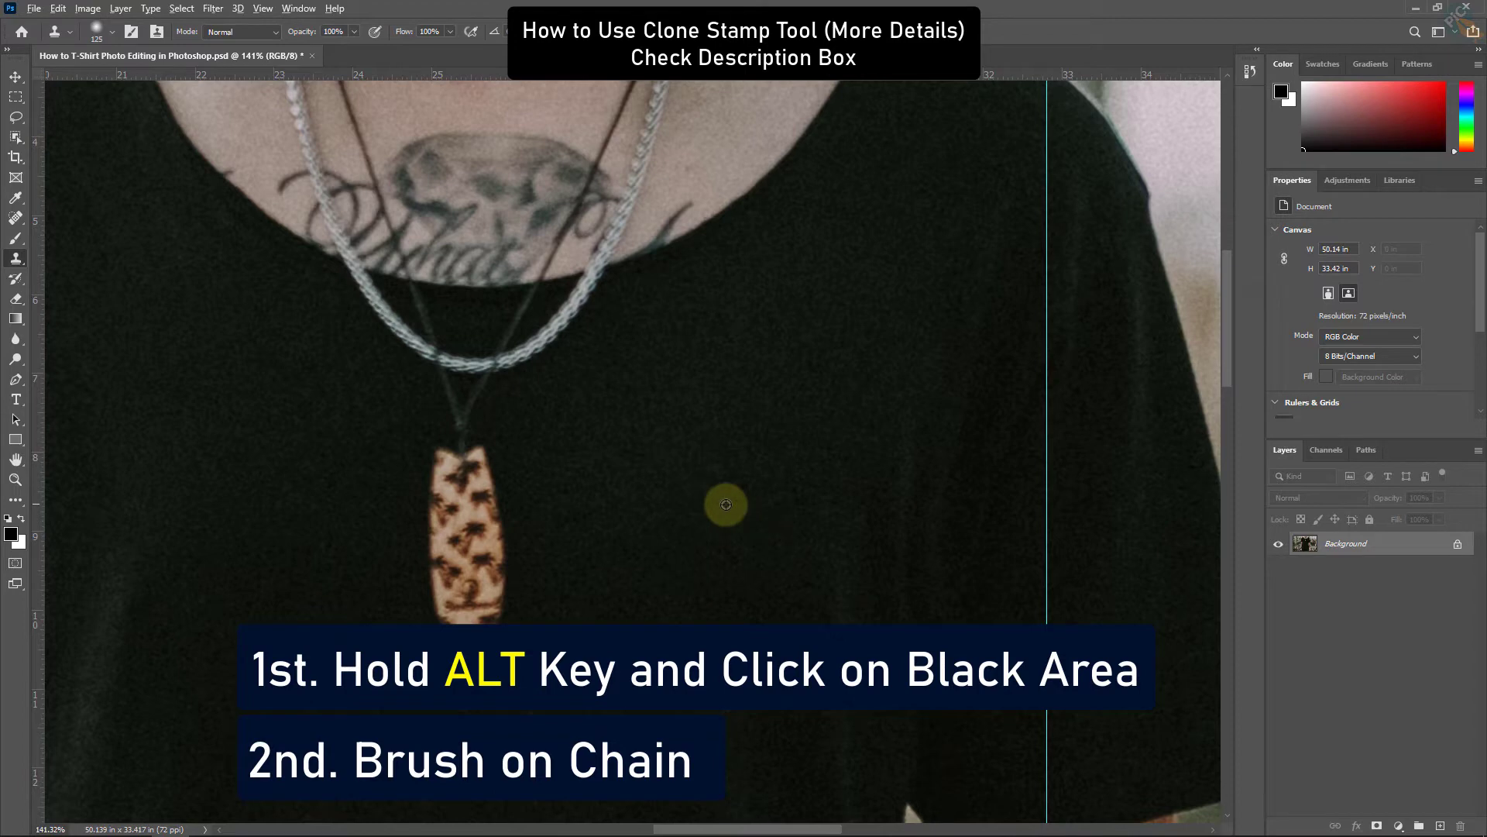
pyautogui.keyDown('alt'); pyautogui.click(726, 505); pyautogui.keyUp('alt')
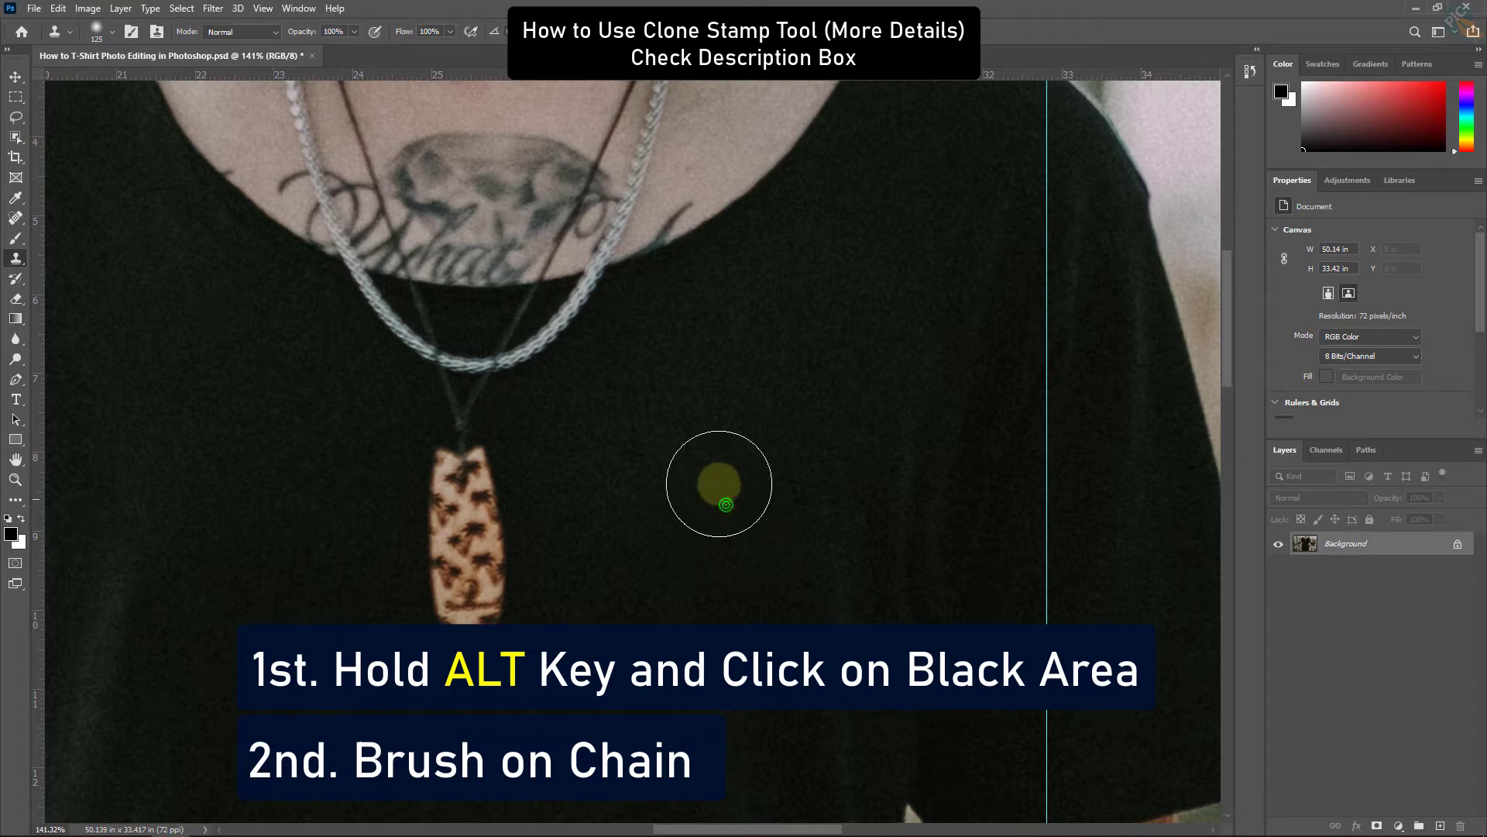
pyautogui.moveTo(491, 465)
pyautogui.mouseDown()
pyautogui.moveTo(453, 563)
pyautogui.moveTo(475, 664)
pyautogui.moveTo(475, 488)
pyautogui.moveTo(465, 584)
pyautogui.moveTo(452, 448)
pyautogui.moveTo(504, 345)
pyautogui.moveTo(583, 287)
pyautogui.moveTo(481, 349)
pyautogui.moveTo(491, 504)
pyautogui.moveTo(419, 432)
pyautogui.moveTo(303, 457)
pyautogui.moveTo(434, 375)
pyautogui.moveTo(341, 249)
pyautogui.moveTo(316, 495)
pyautogui.moveTo(591, 266)
pyautogui.moveTo(629, 369)
pyautogui.mouseUp()
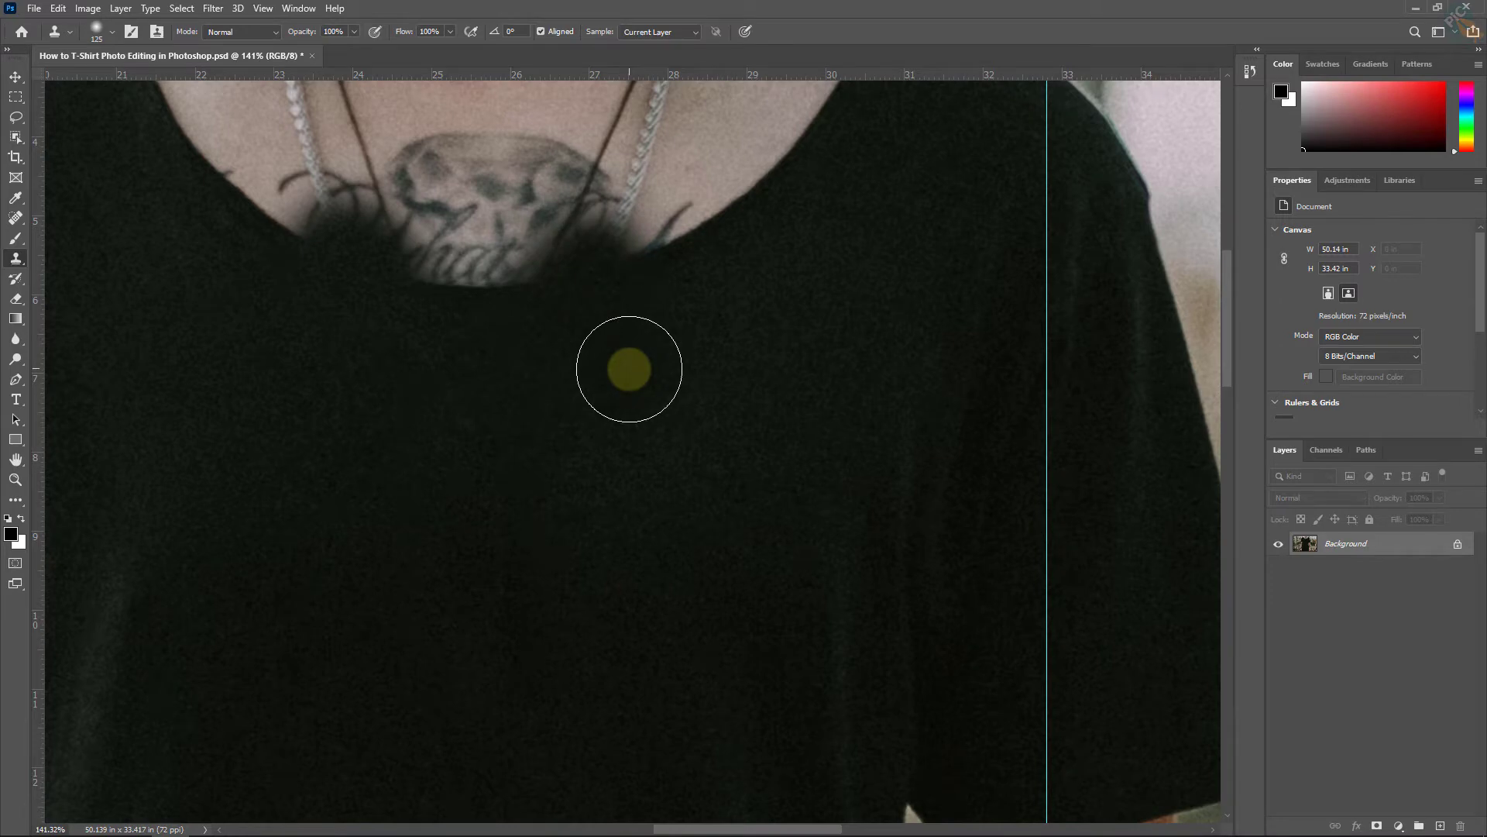
# Step: Clone dark shirt texture across the lower shirt and its right edge with an enlarged brush
pyautogui.scroll(-3, 685, 372)
pyautogui.scroll(-1, 651, 359)
pyautogui.moveTo(661, 570); pyautogui.dragTo(640, 243)
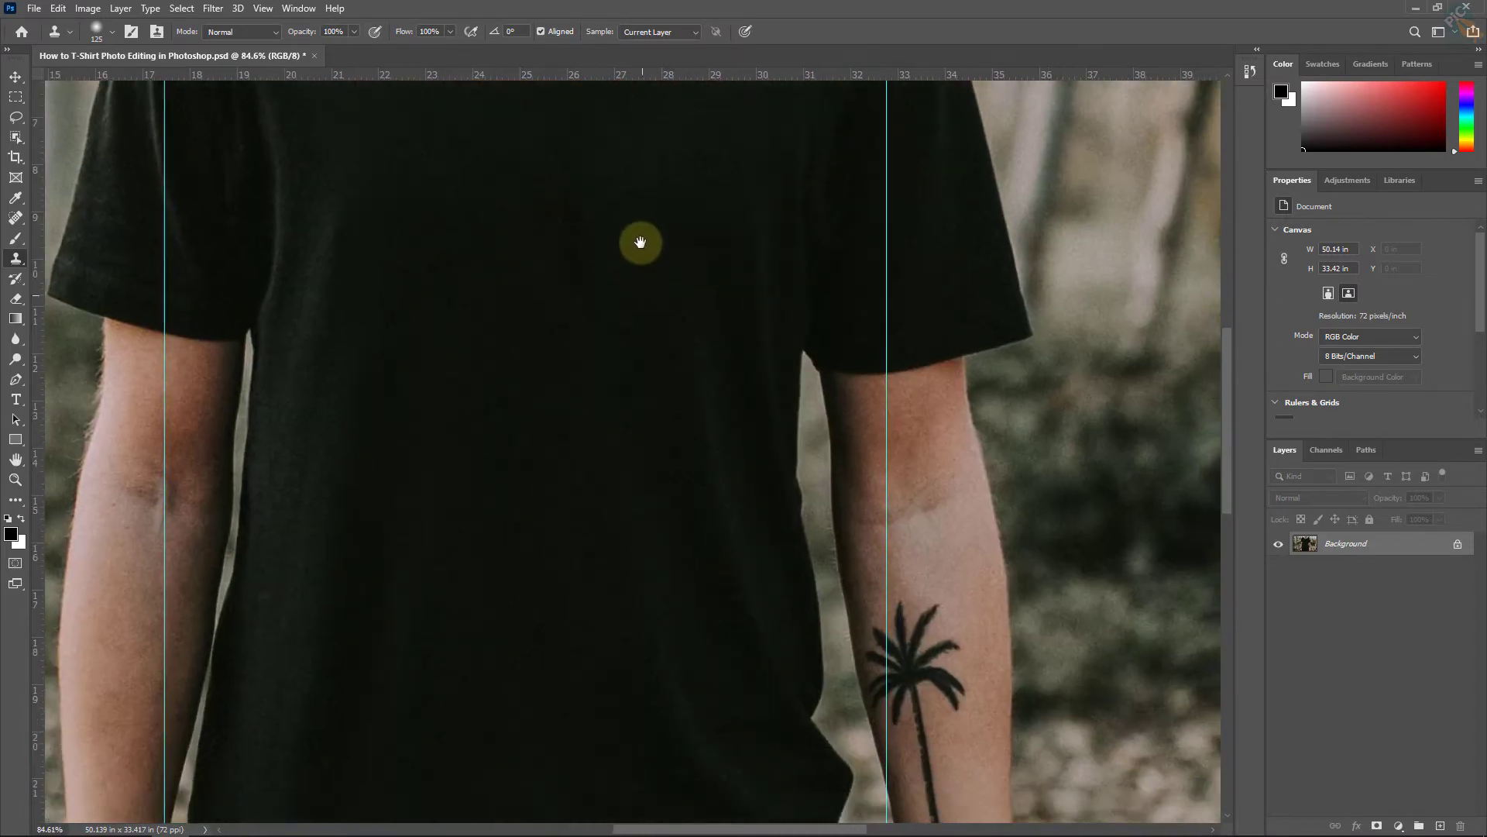
pyautogui.moveTo(604, 648); pyautogui.dragTo(632, 333)
pyautogui.moveTo(752, 688); pyautogui.dragTo(757, 509)
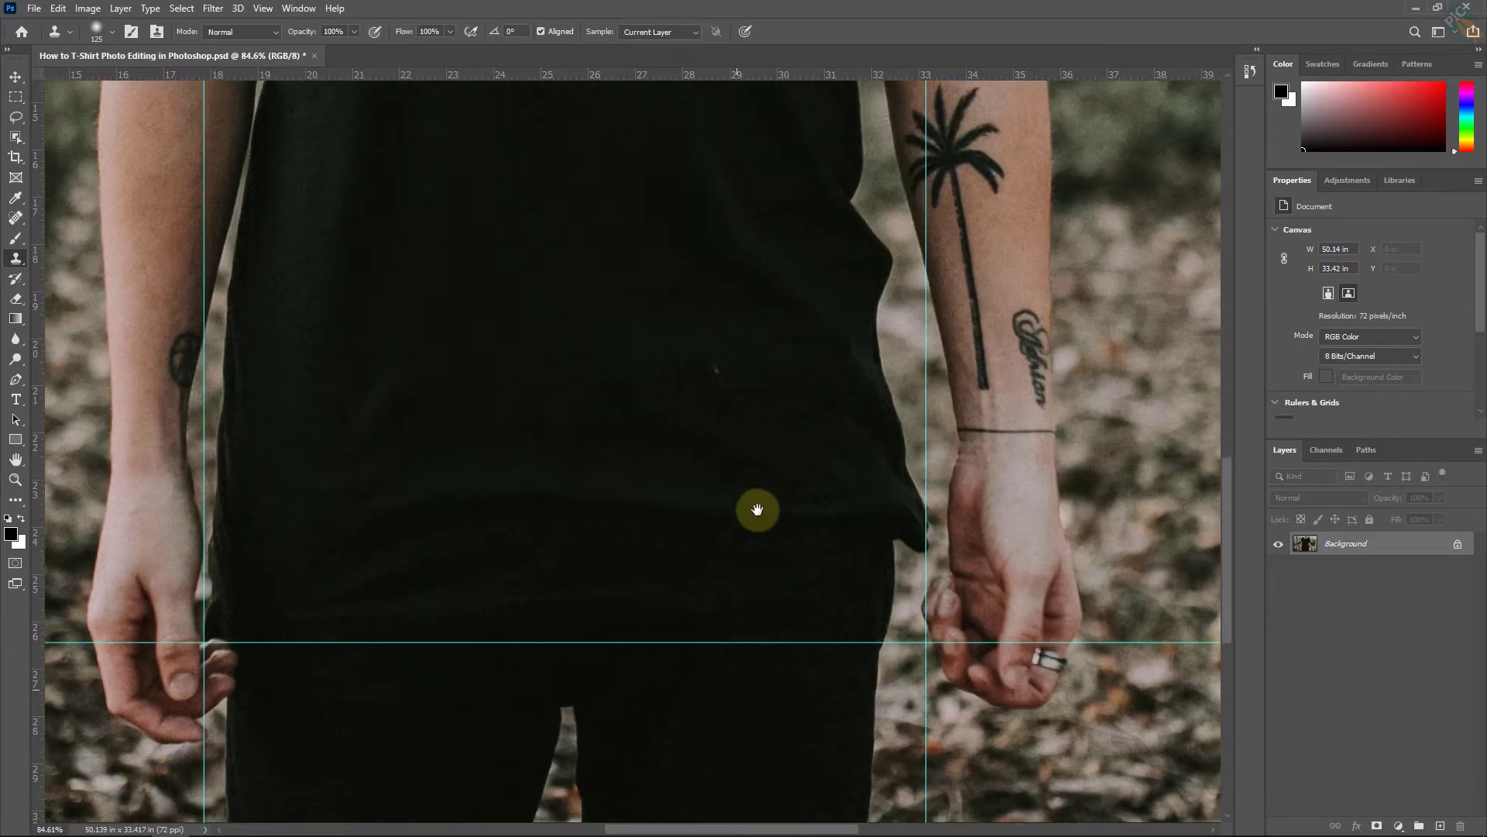
pyautogui.moveTo(694, 588); pyautogui.dragTo(727, 597)
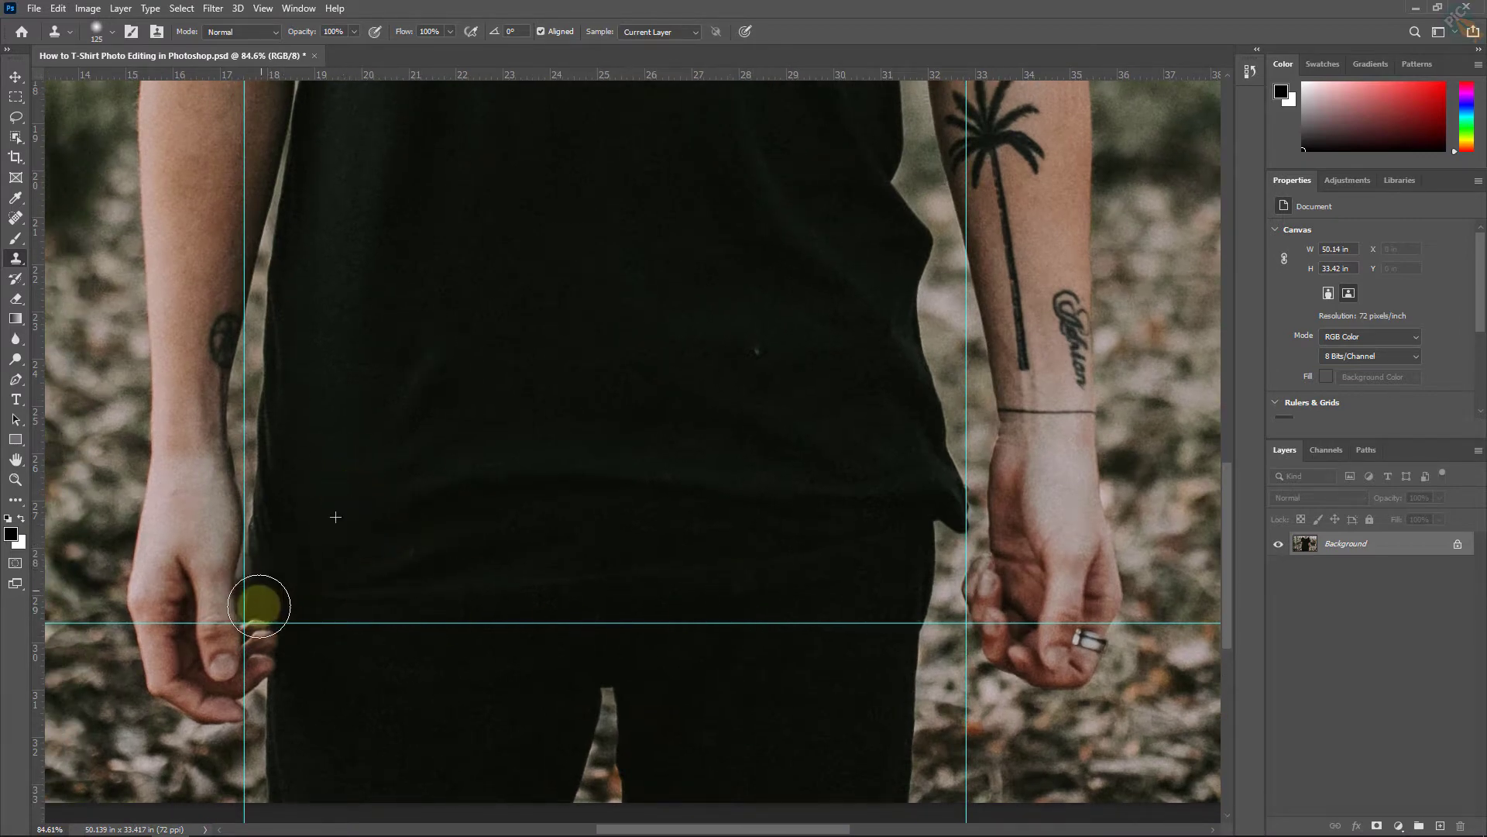
pyautogui.moveTo(564, 597); pyautogui.dragTo(669, 602)
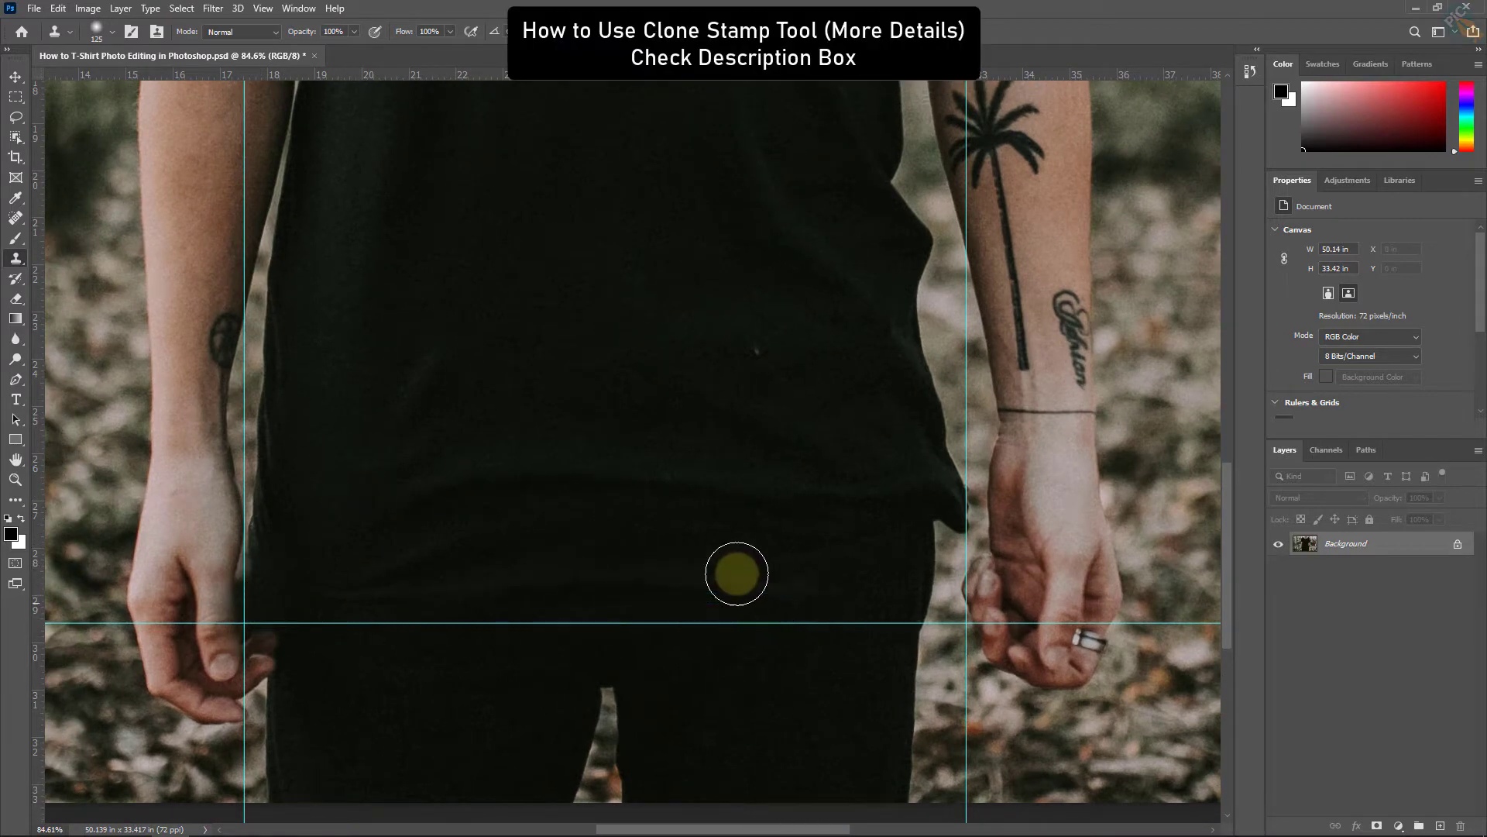
pyautogui.moveTo(701, 521); pyautogui.dragTo(716, 533)
pyautogui.moveTo(505, 540)
pyautogui.mouseDown()
pyautogui.moveTo(933, 598)
pyautogui.moveTo(791, 356)
pyautogui.moveTo(705, 538)
pyautogui.mouseUp()
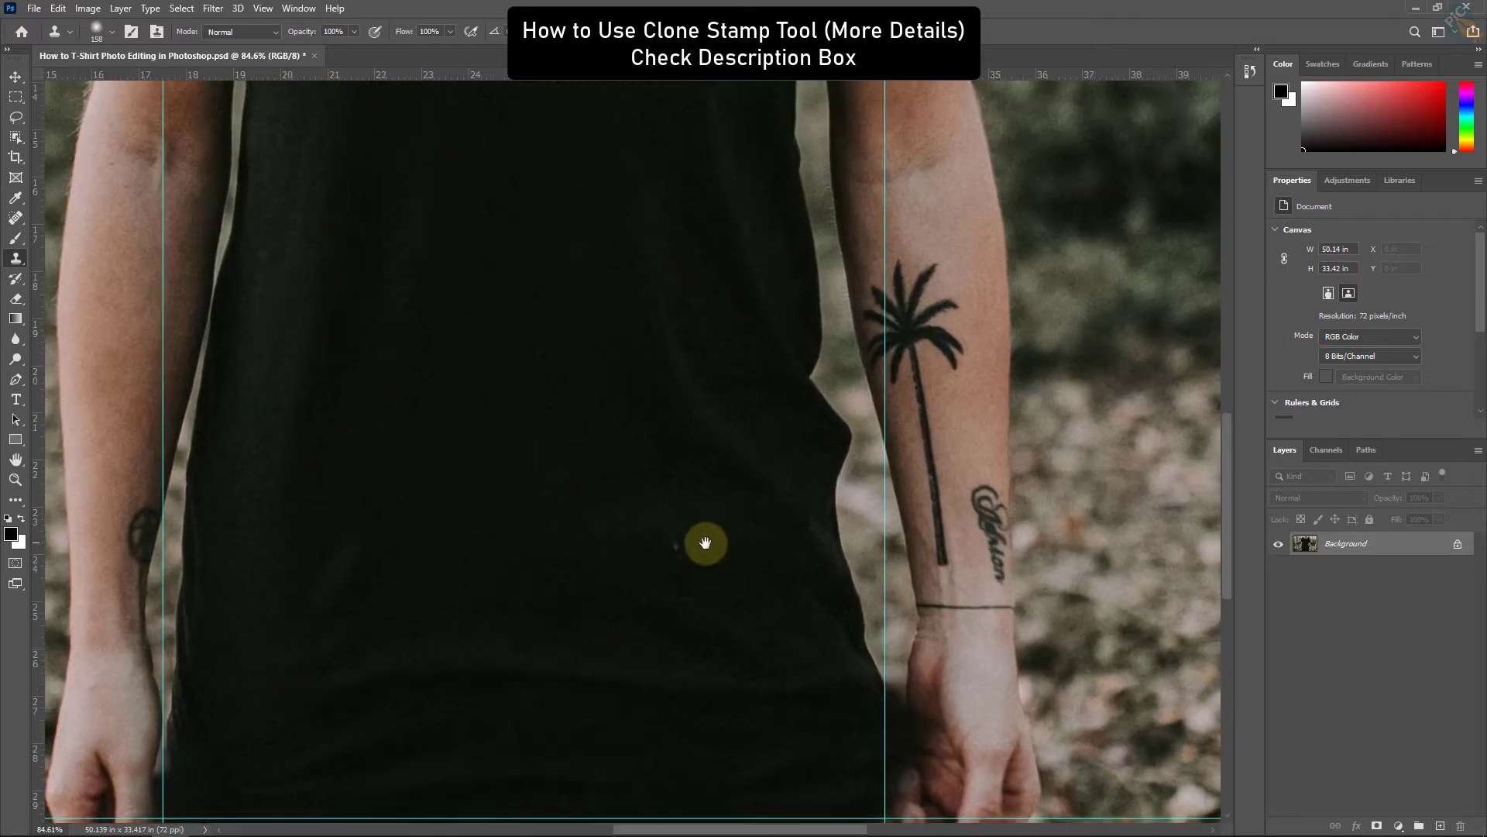
pyautogui.moveTo(797, 461)
pyautogui.mouseDown()
pyautogui.moveTo(837, 538)
pyautogui.moveTo(870, 671)
pyautogui.moveTo(736, 335)
pyautogui.moveTo(818, 422)
pyautogui.moveTo(737, 229)
pyautogui.moveTo(825, 437)
pyautogui.mouseUp()
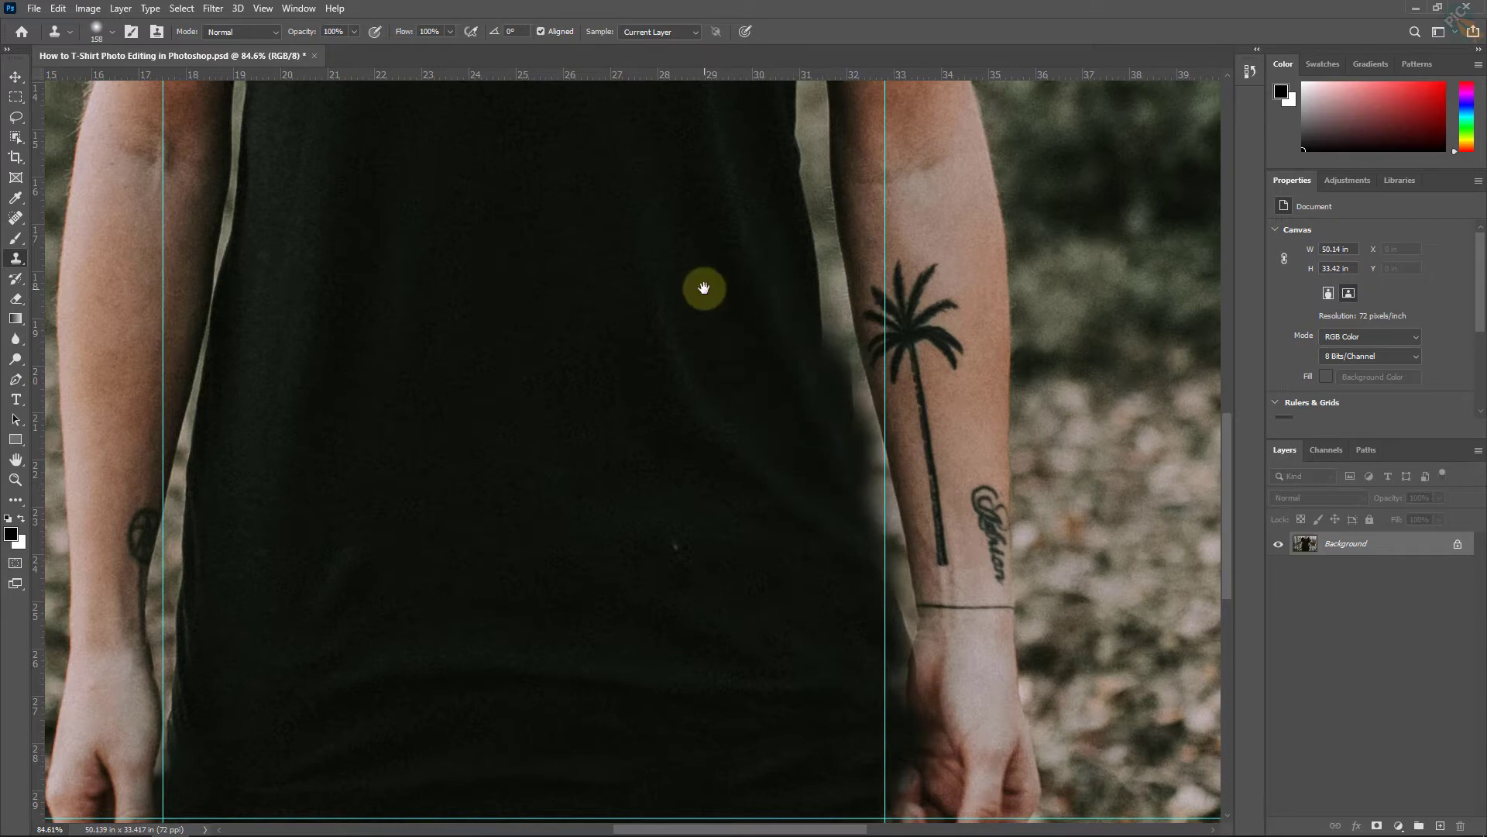
# Step: Cover the skin sliver along the shirt's left edge with a brush of about 110 px
pyautogui.moveTo(704, 289); pyautogui.dragTo(705, 419)
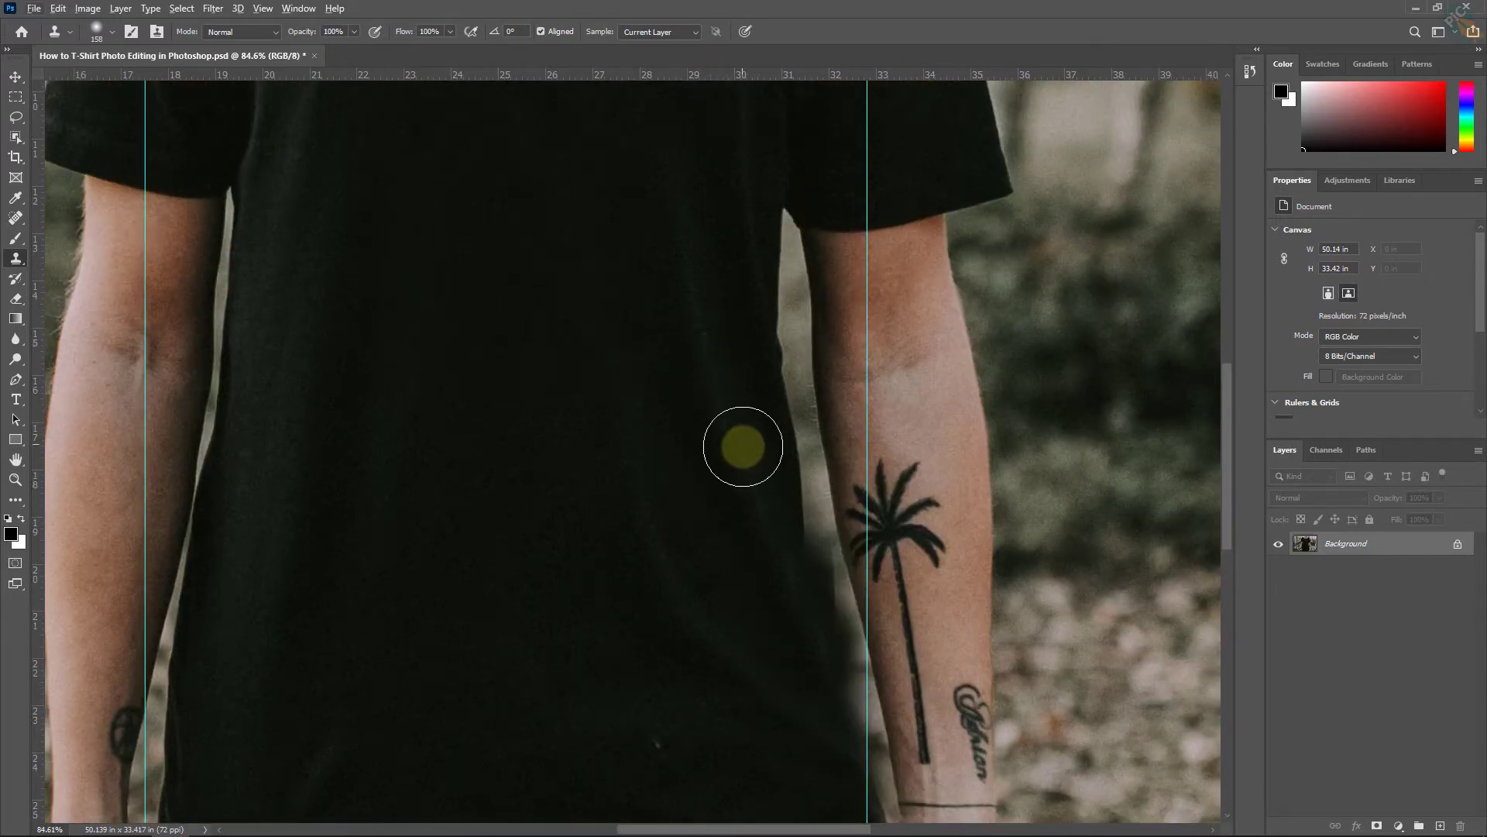
pyautogui.keyDown('alt'); pyautogui.rightClick(753, 425); pyautogui.keyUp('alt')
pyautogui.keyDown('alt'); pyautogui.rightClick(621, 372); pyautogui.keyUp('alt')
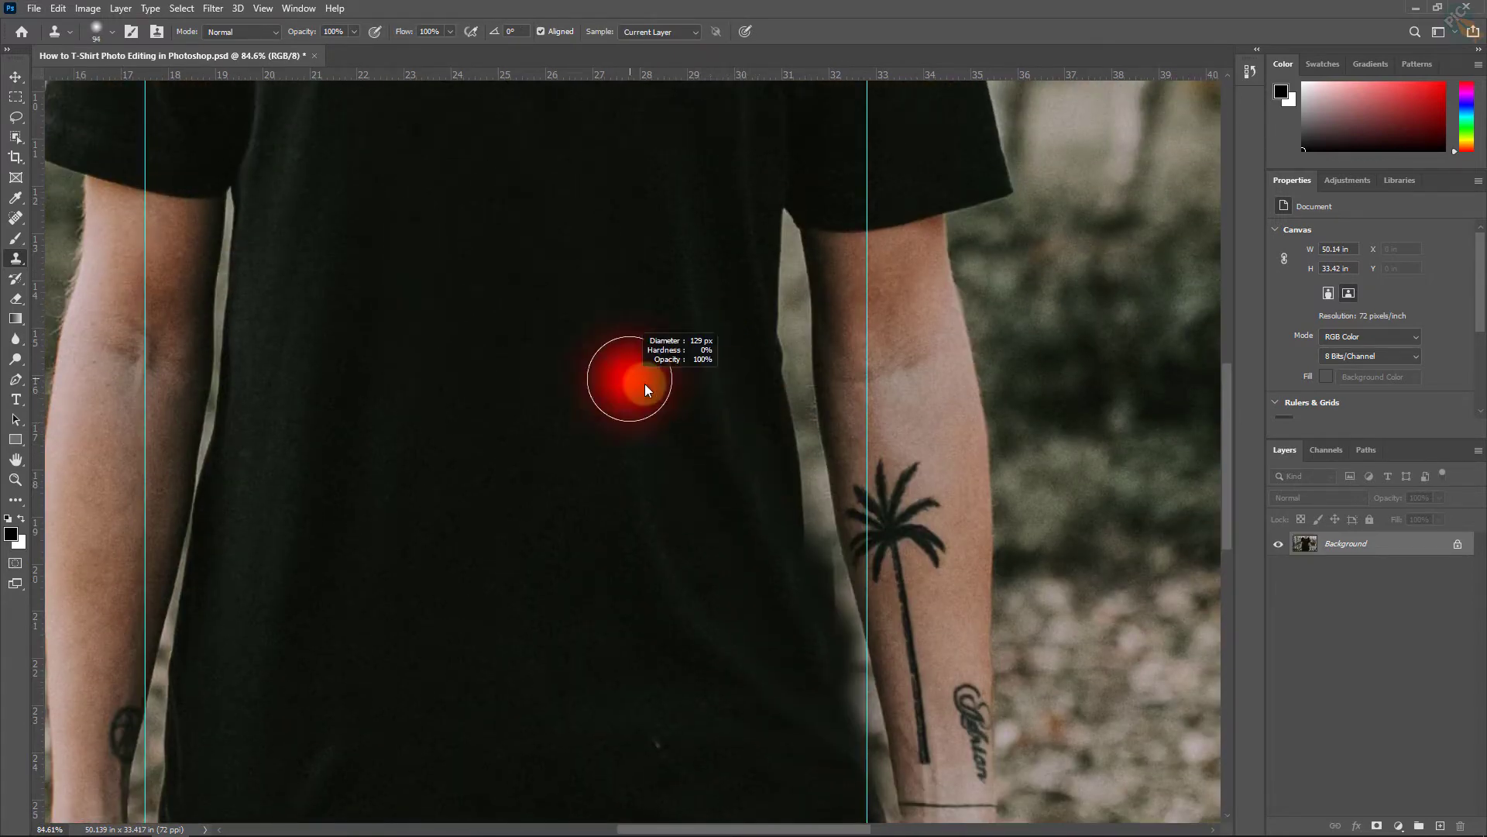
pyautogui.moveTo(595, 593); pyautogui.dragTo(694, 379)
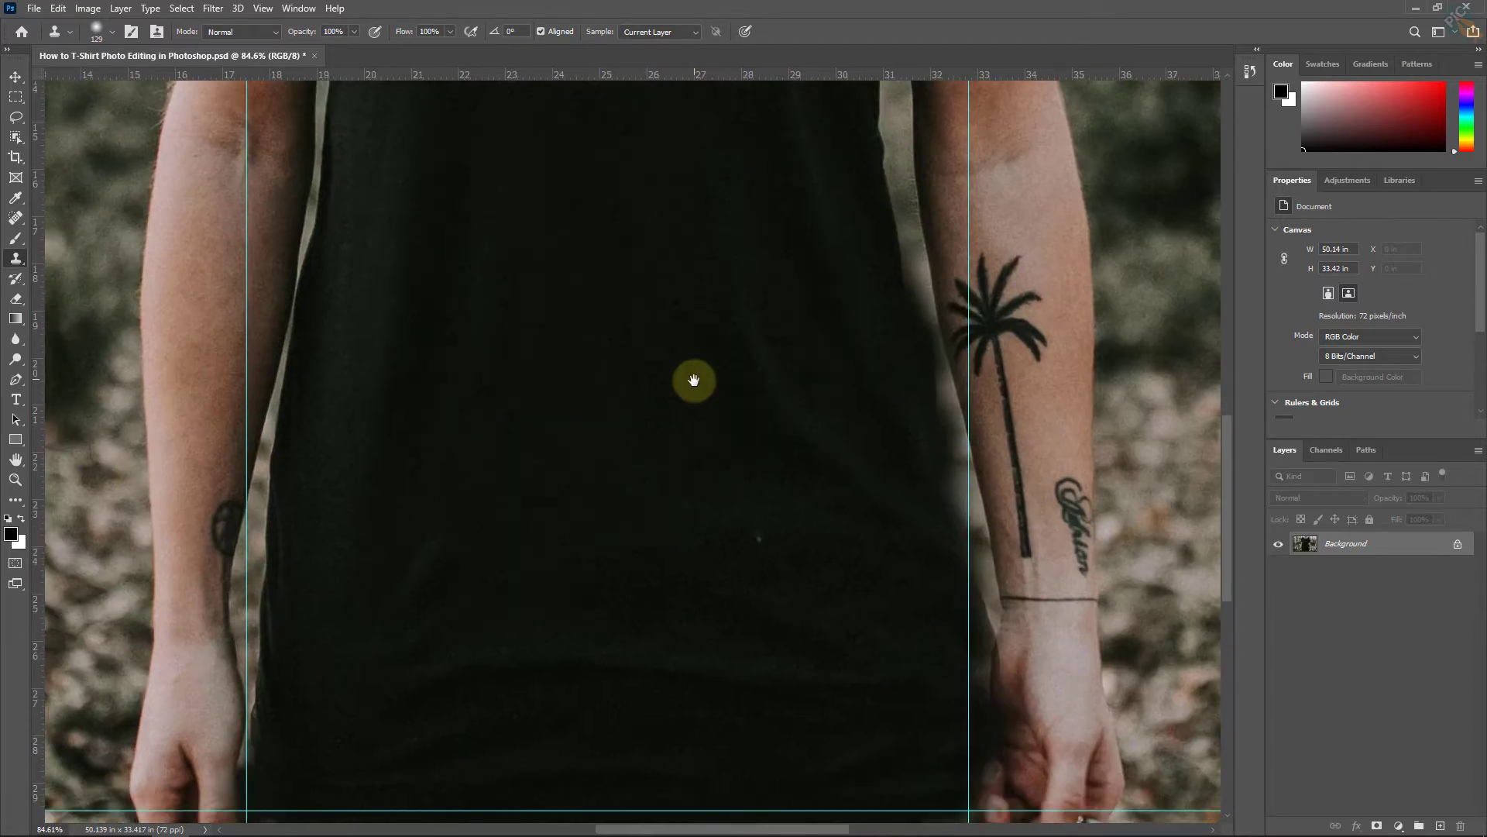
pyautogui.moveTo(488, 419); pyautogui.dragTo(505, 313)
pyautogui.keyDown('alt'); pyautogui.rightClick(485, 271); pyautogui.keyUp('alt')
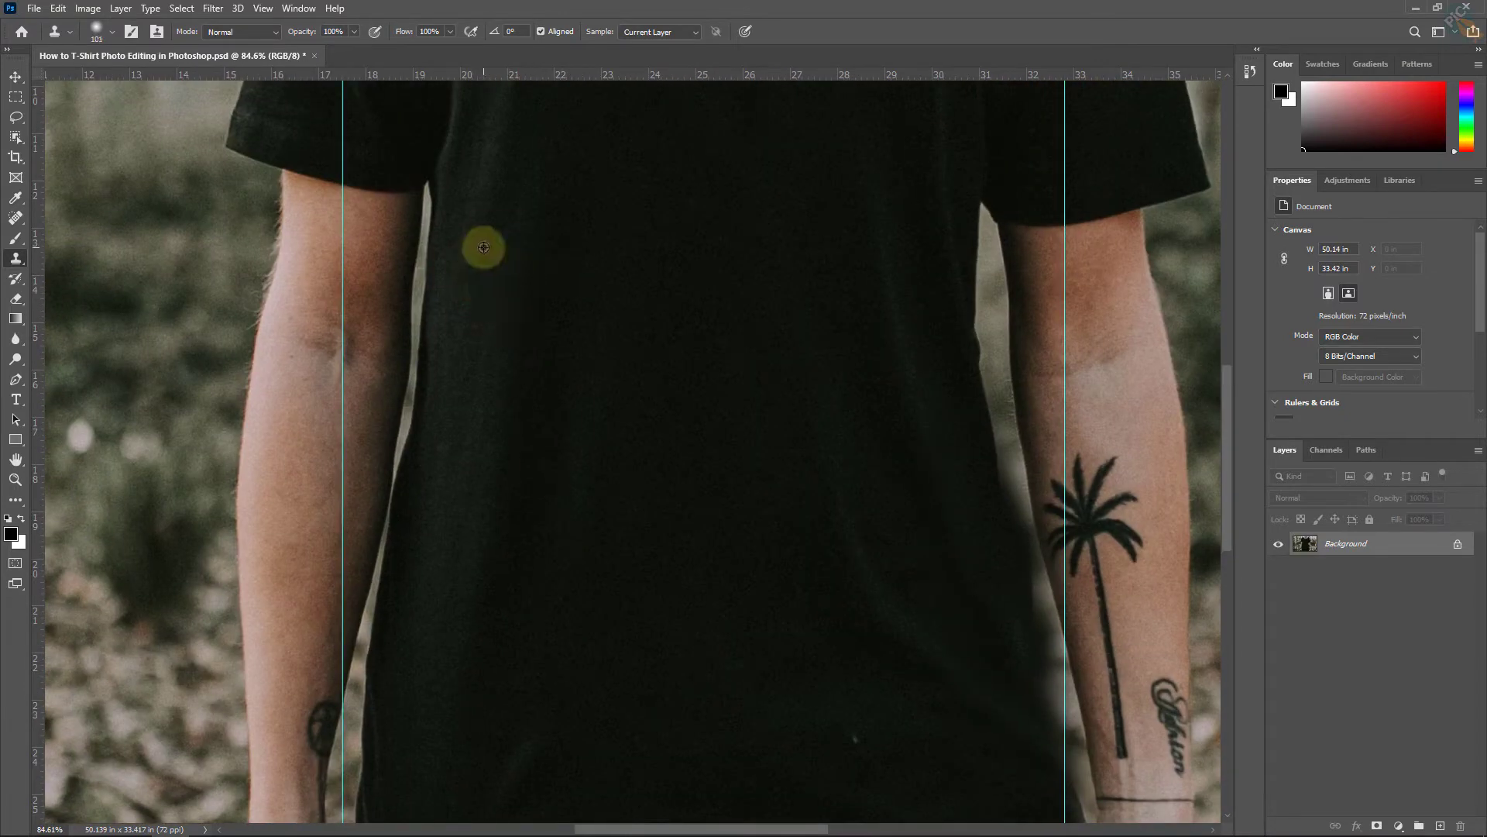
pyautogui.moveTo(482, 243)
pyautogui.mouseDown()
pyautogui.moveTo(452, 212)
pyautogui.moveTo(434, 240)
pyautogui.moveTo(398, 617)
pyautogui.moveTo(488, 337)
pyautogui.moveTo(409, 557)
pyautogui.mouseUp()
pyautogui.keyDown('alt'); pyautogui.click(478, 399); pyautogui.keyUp('alt')
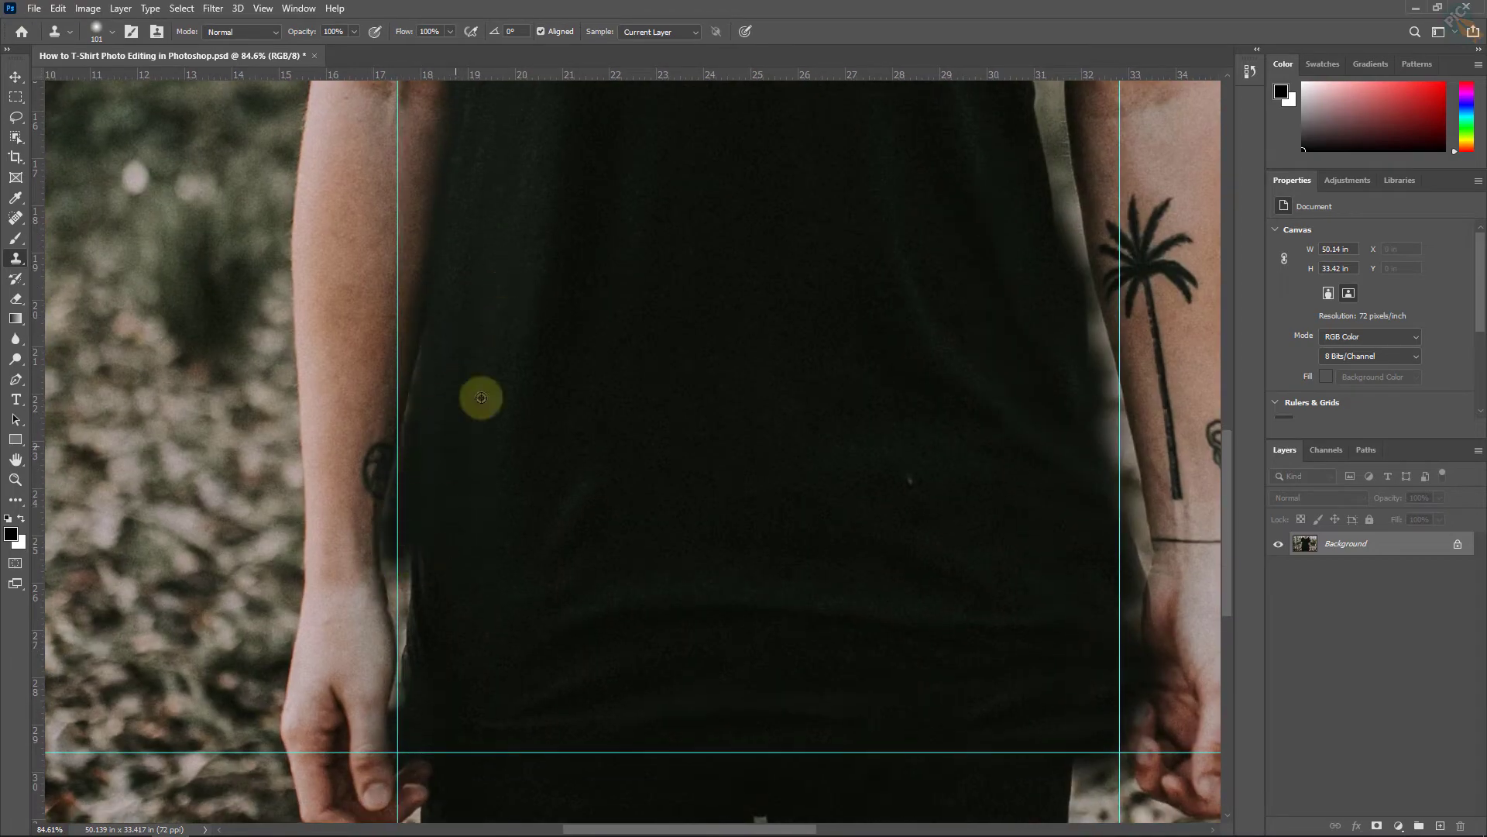
pyautogui.moveTo(409, 660); pyautogui.dragTo(399, 716)
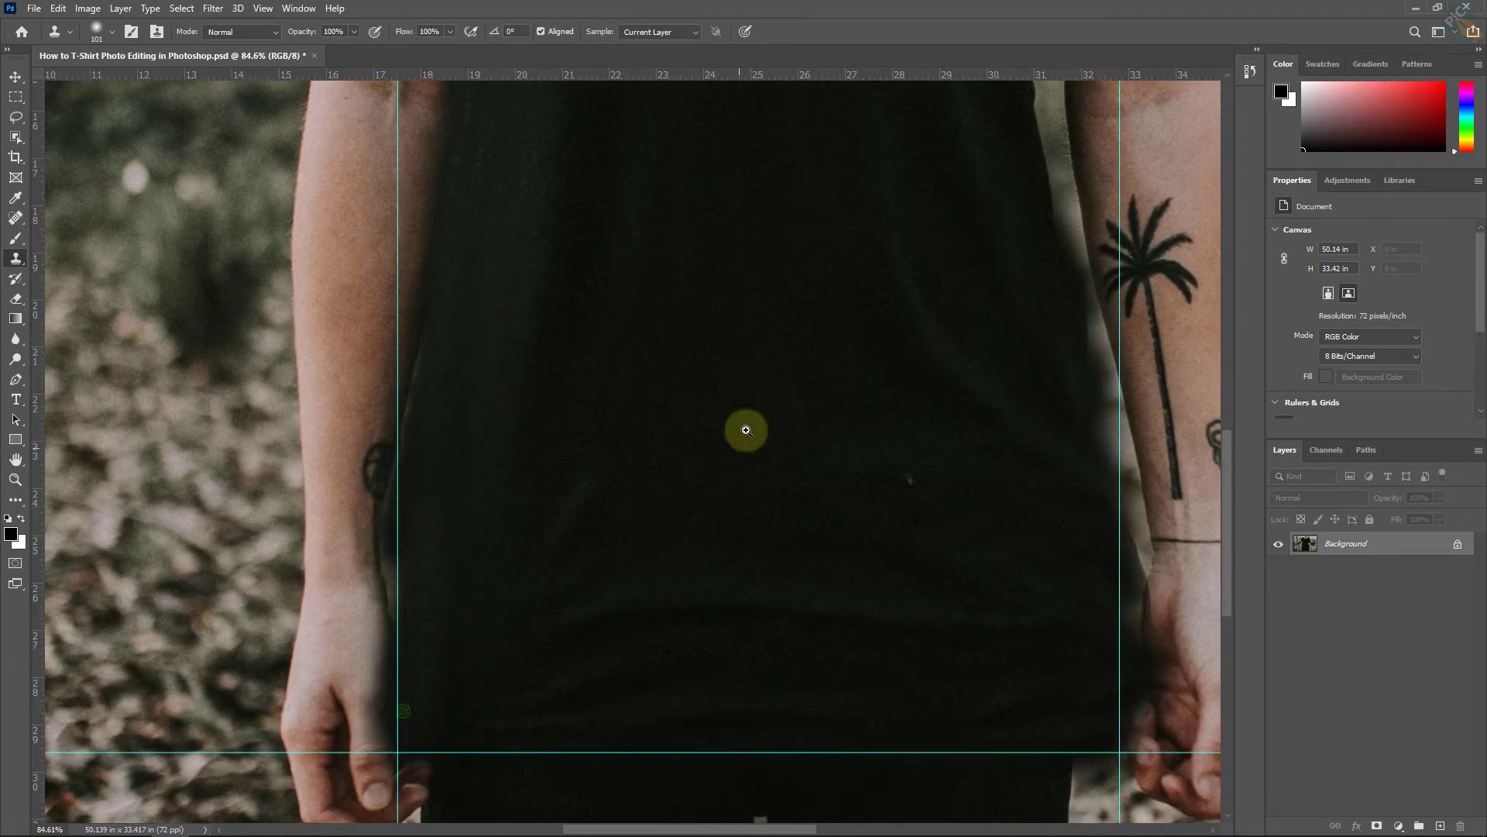
# Step: Zoom out to see the whole shirt and switch to the Move Tool
pyautogui.scroll(-3, 744, 425)
pyautogui.moveTo(747, 425); pyautogui.dragTo(694, 474)
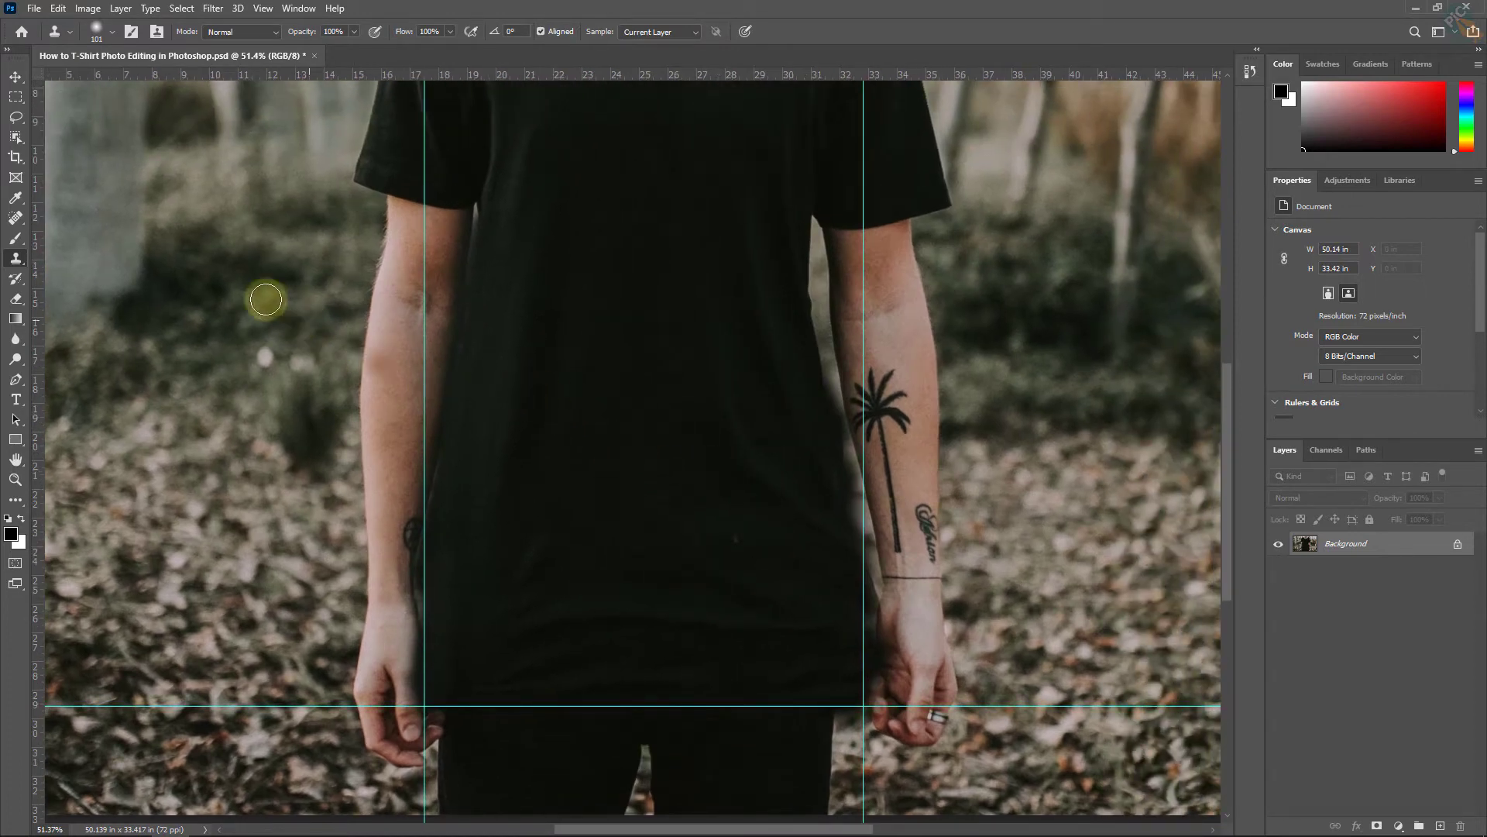
pyautogui.click(16, 77)
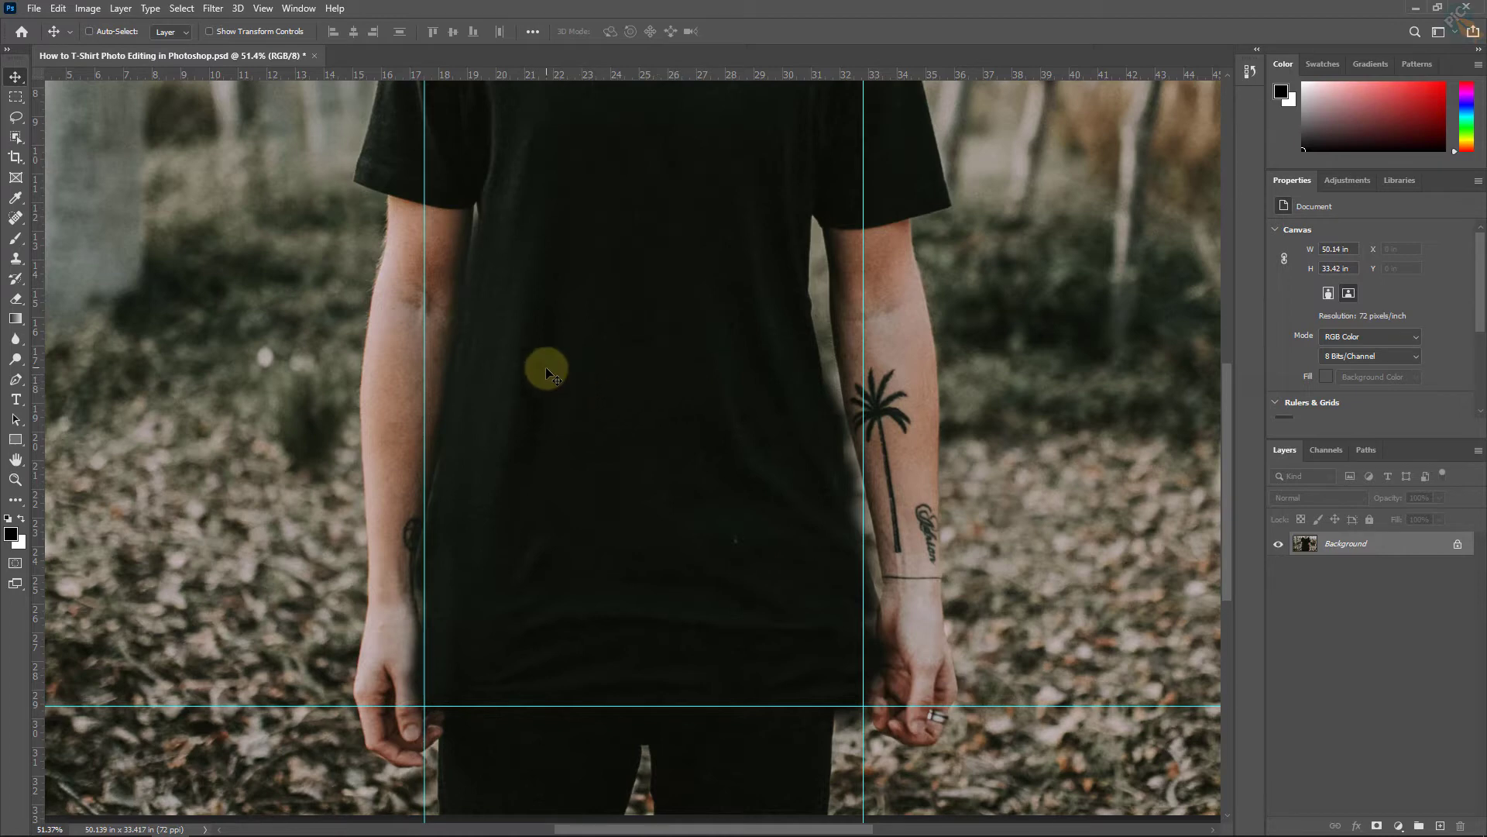
# Step: With the Pen tool, start the outline at the right sleeve tip and curve down the right edge
pyautogui.click(16, 380)
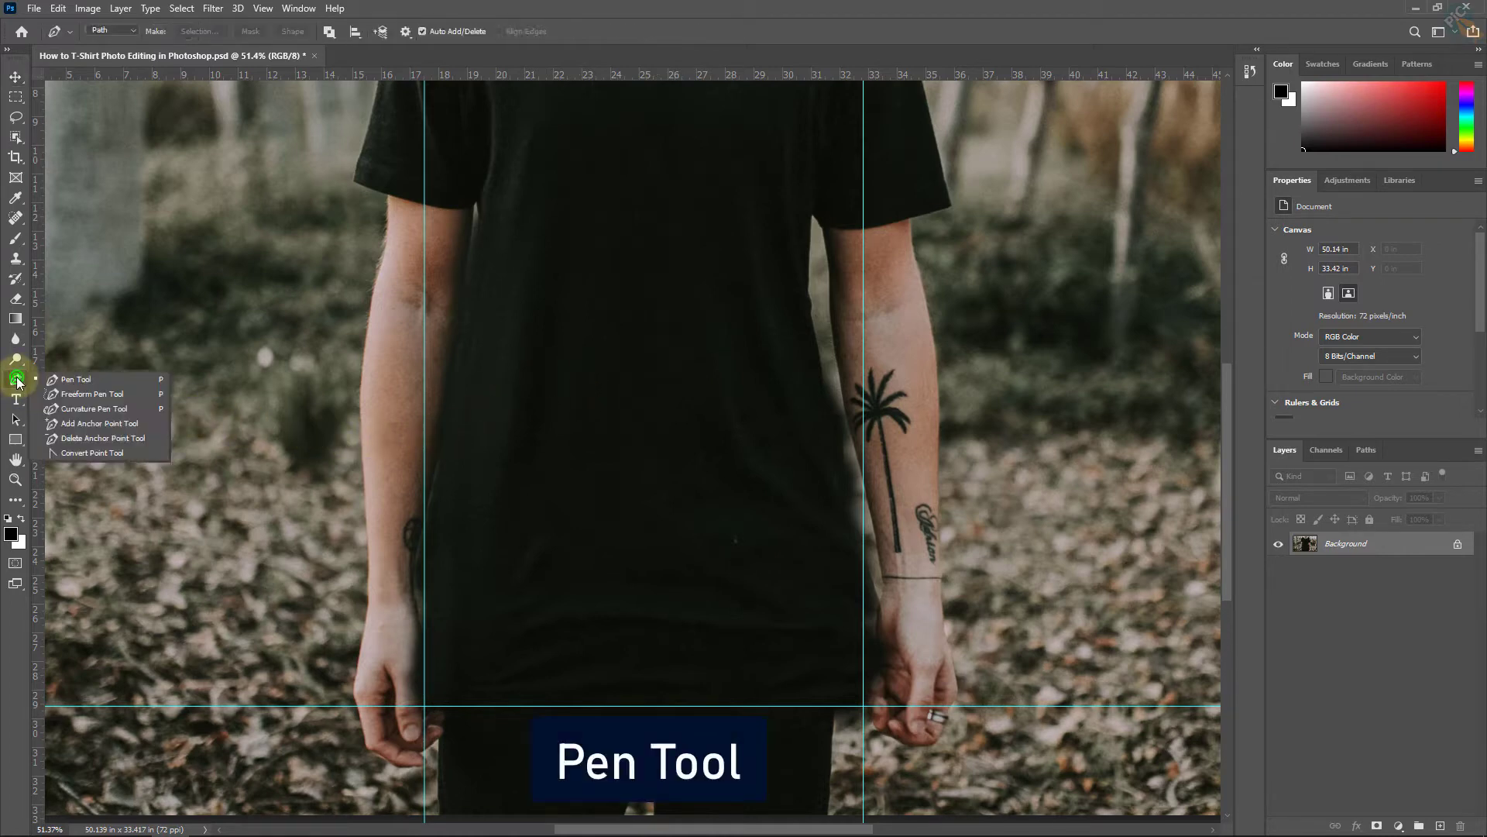
pyautogui.click(85, 381)
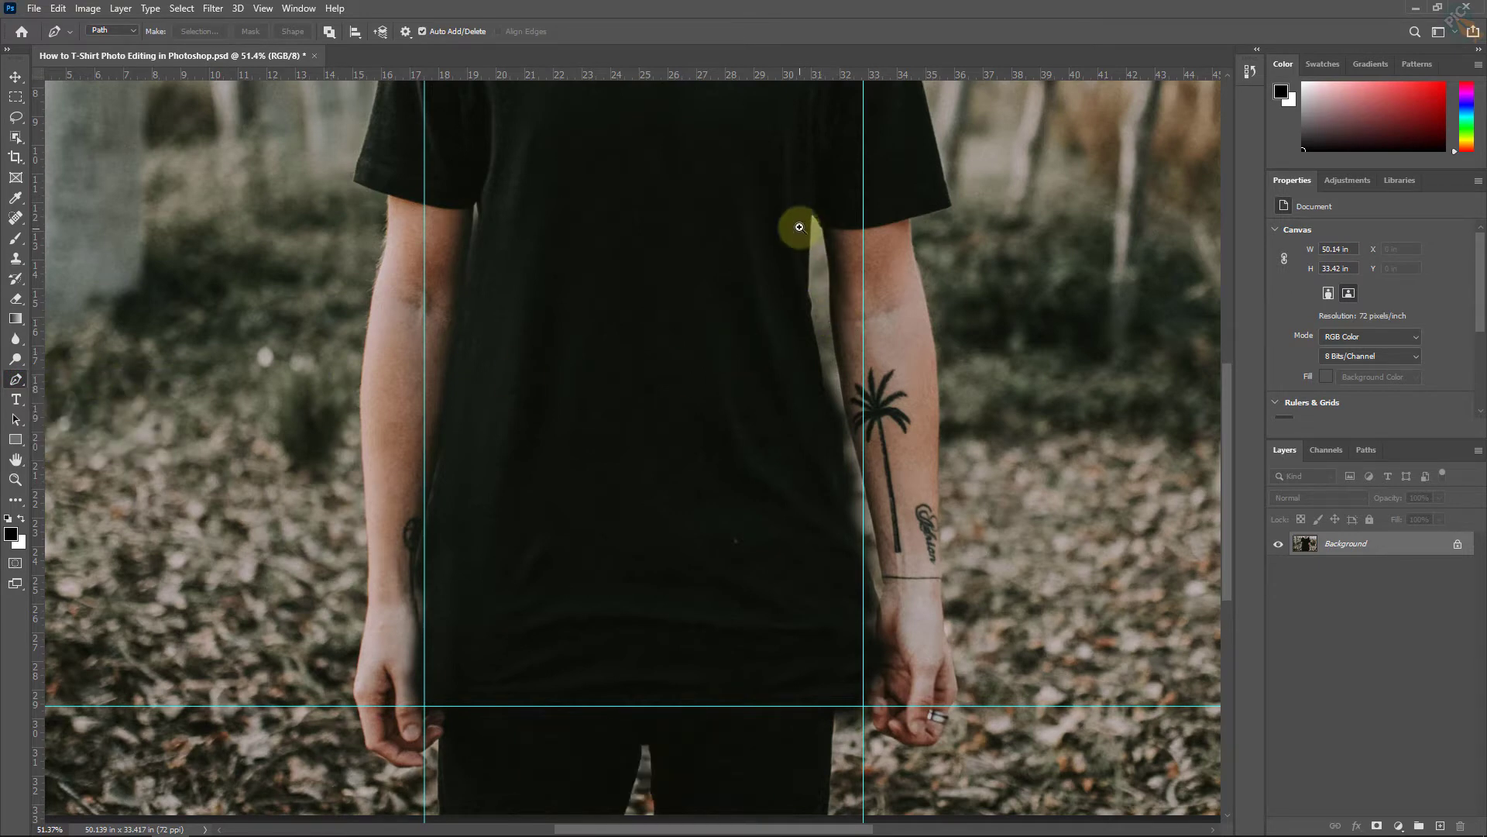
pyautogui.moveTo(797, 225); pyautogui.dragTo(898, 168)
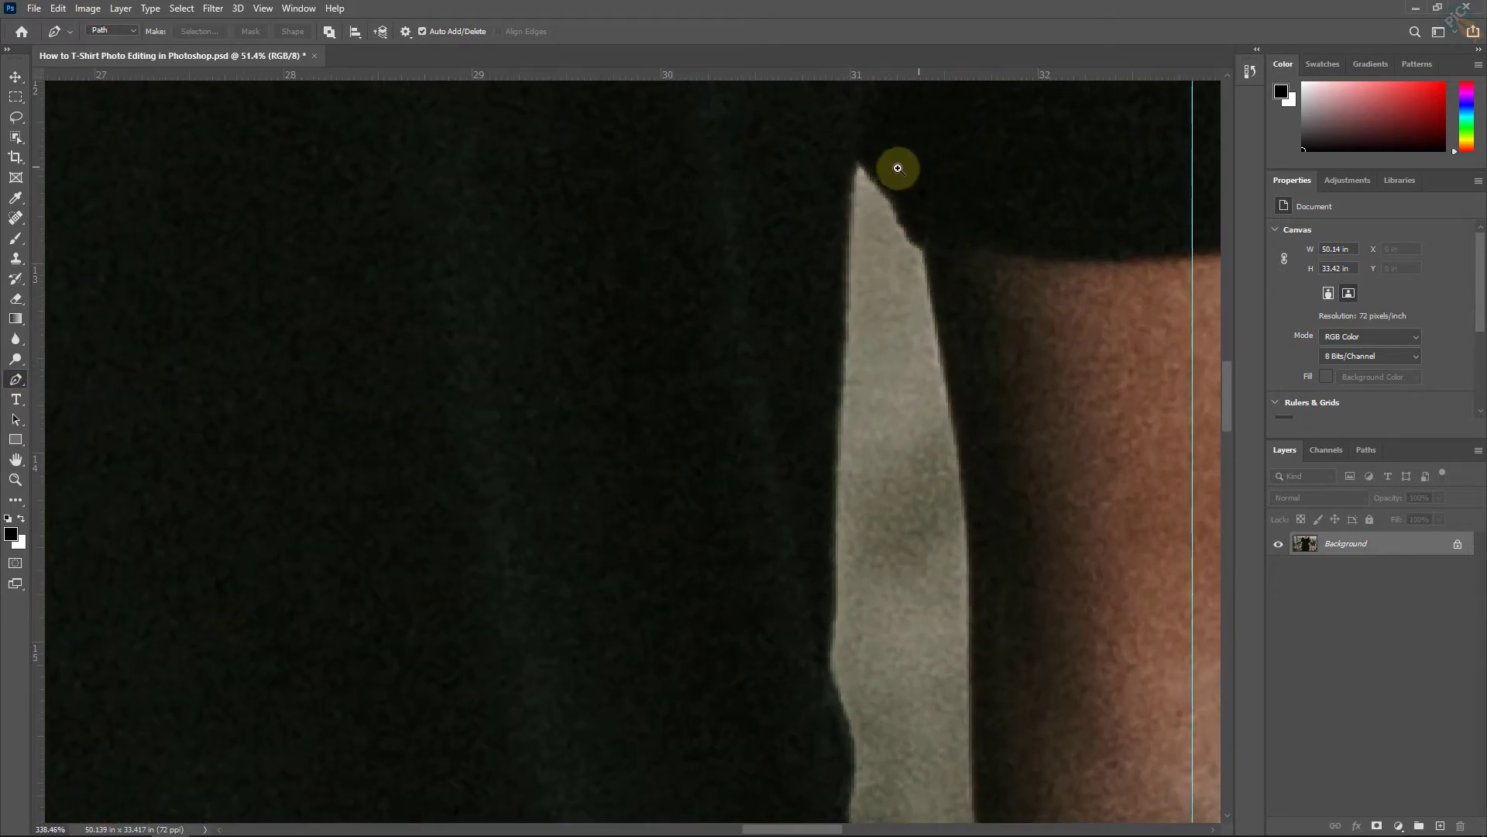
pyautogui.click(855, 159)
pyautogui.moveTo(837, 267); pyautogui.dragTo(826, 324)
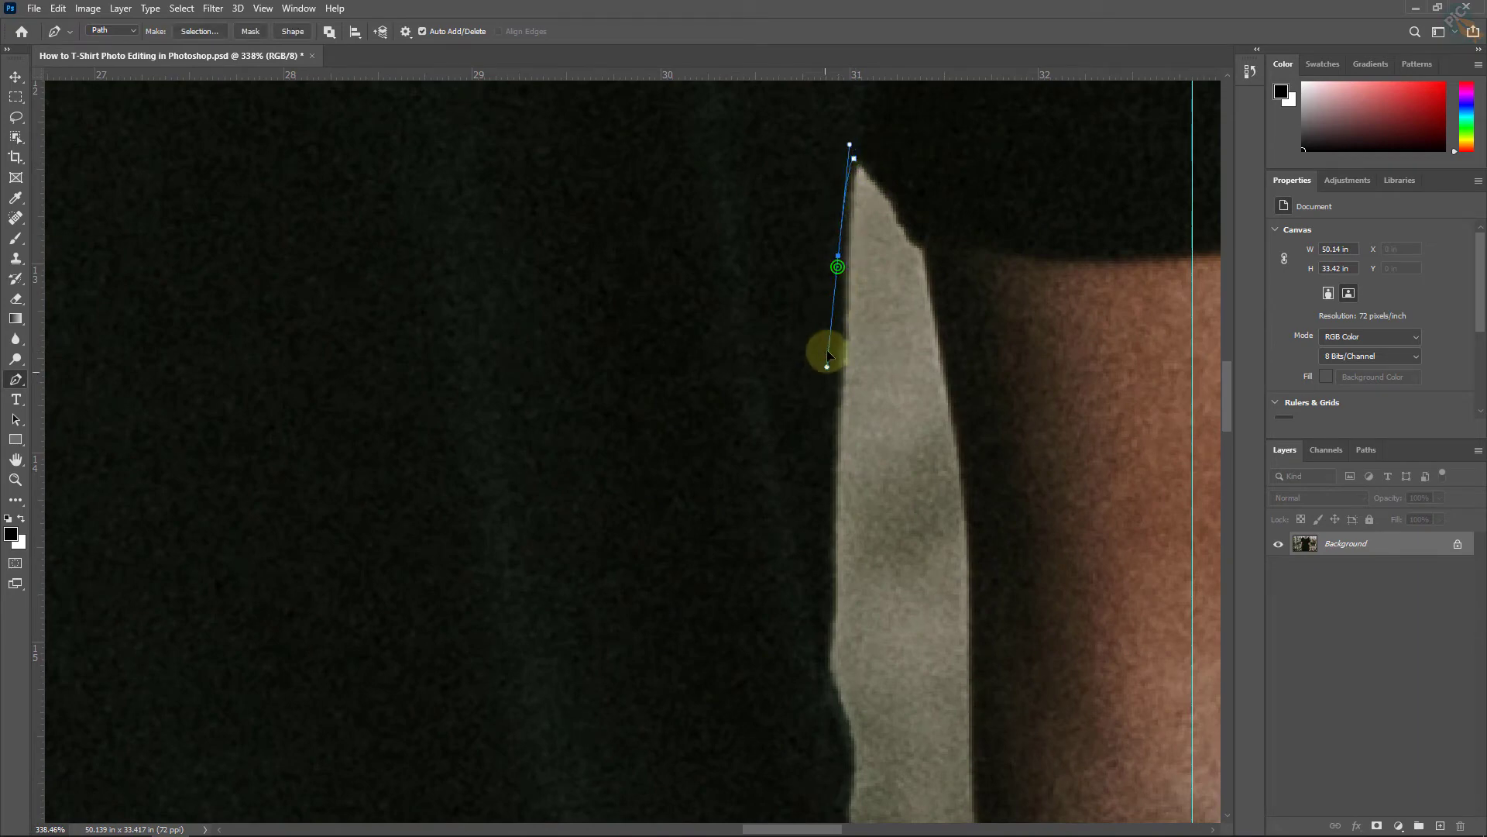
# Step: Trace the shirt's right side down to the bottom-right hem corner
pyautogui.scroll(-3, 833, 344)
pyautogui.scroll(-2, 791, 333)
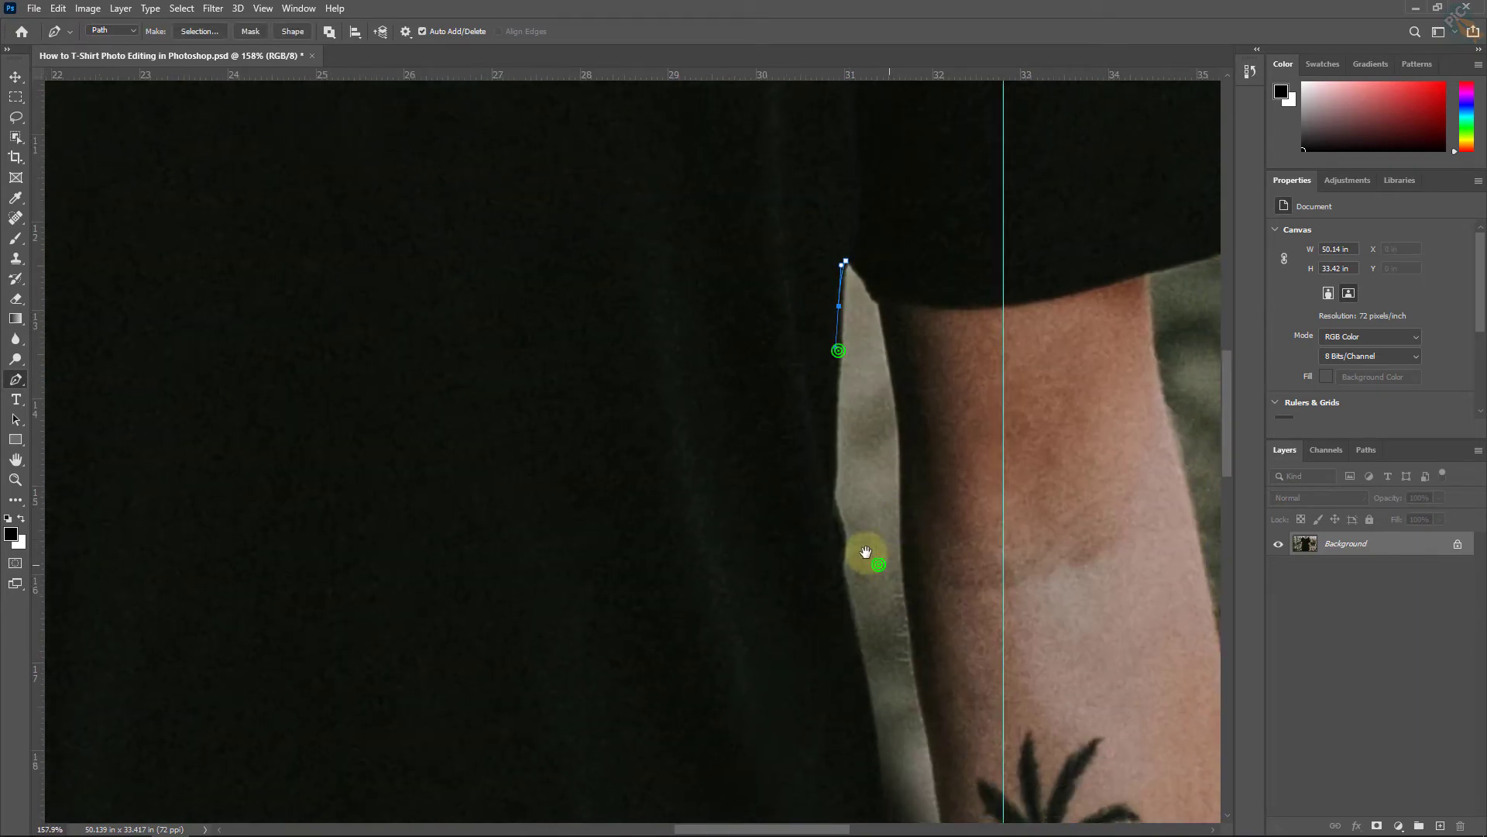
pyautogui.moveTo(863, 552); pyautogui.dragTo(764, 299)
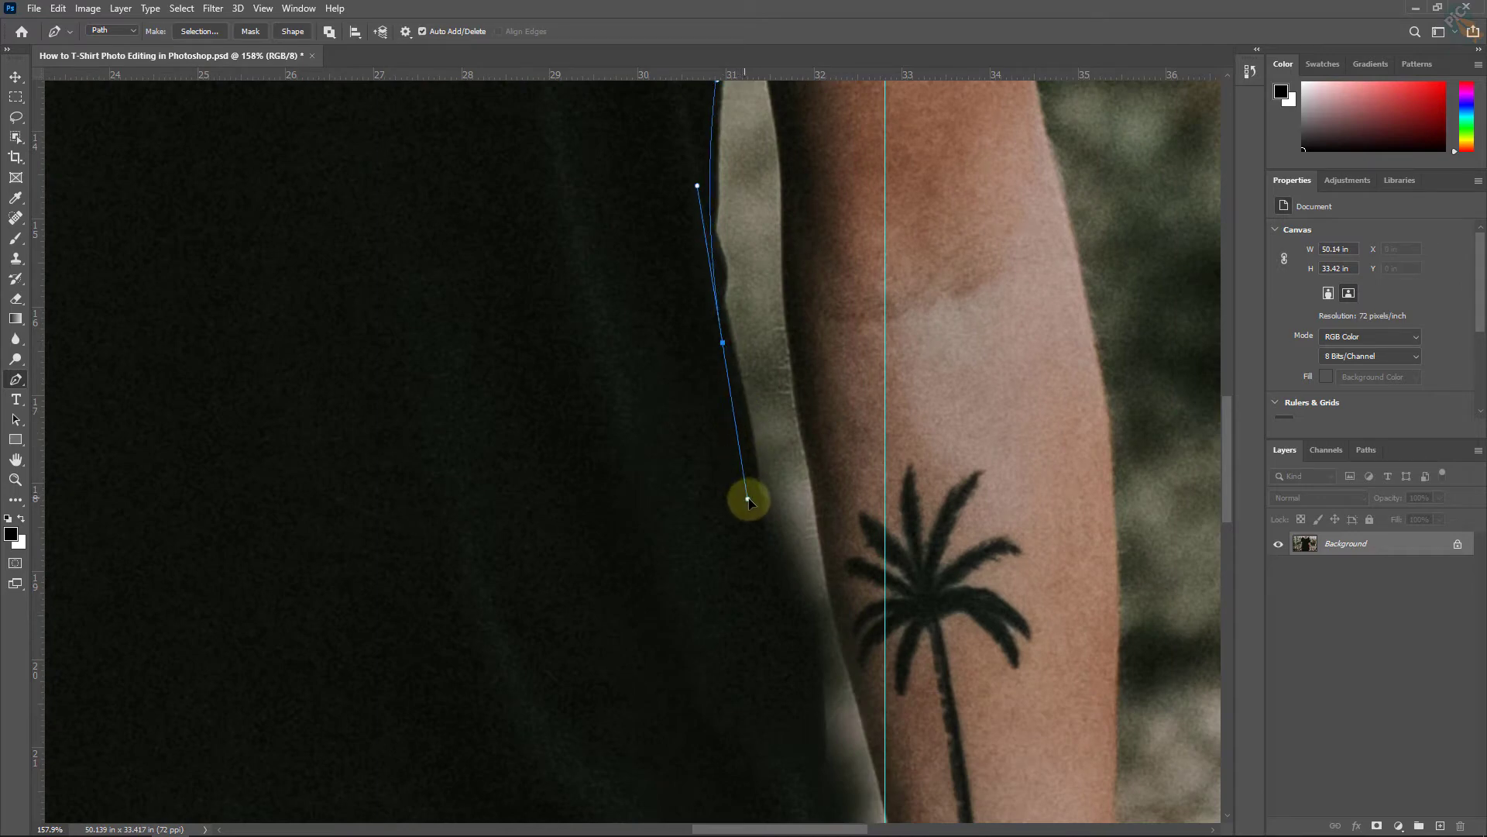
pyautogui.scroll(-3, 760, 488)
pyautogui.moveTo(738, 432); pyautogui.dragTo(682, 259)
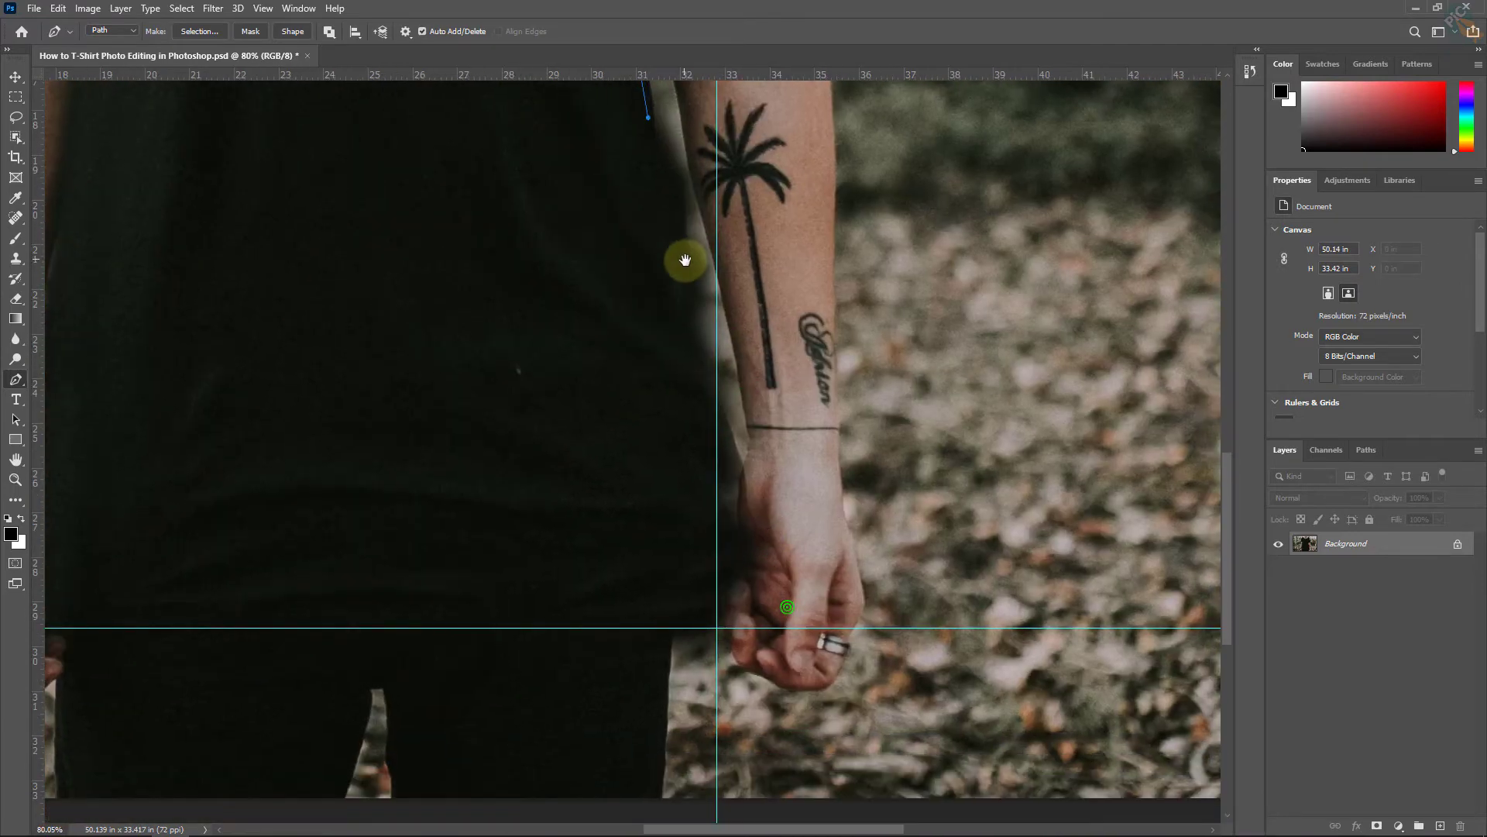
pyautogui.click(686, 339)
pyautogui.moveTo(713, 440); pyautogui.dragTo(703, 456)
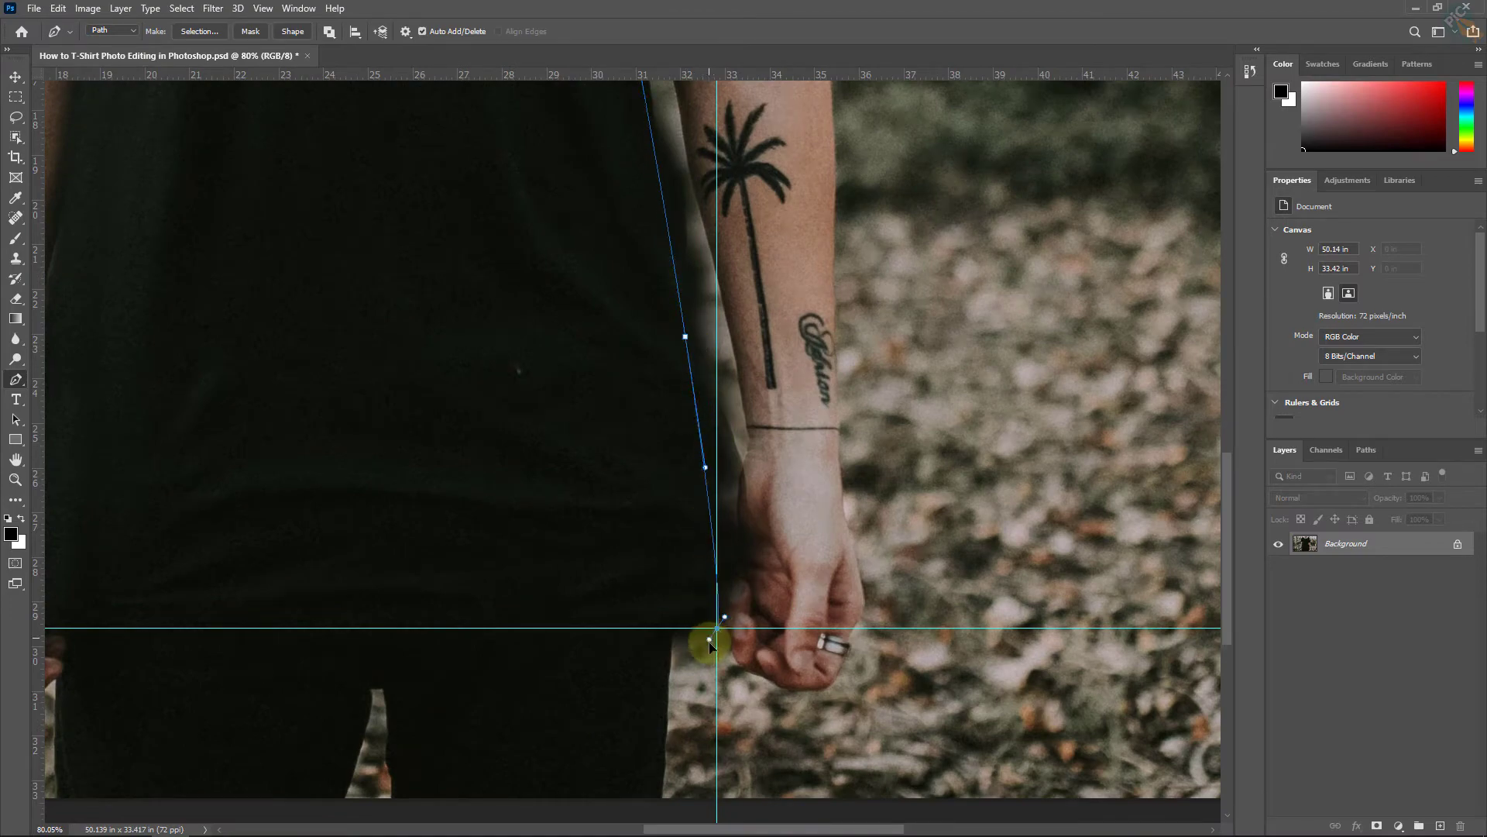
pyautogui.scroll(2, 712, 644)
pyautogui.scroll(2, 803, 607)
pyautogui.scroll(2, 795, 595)
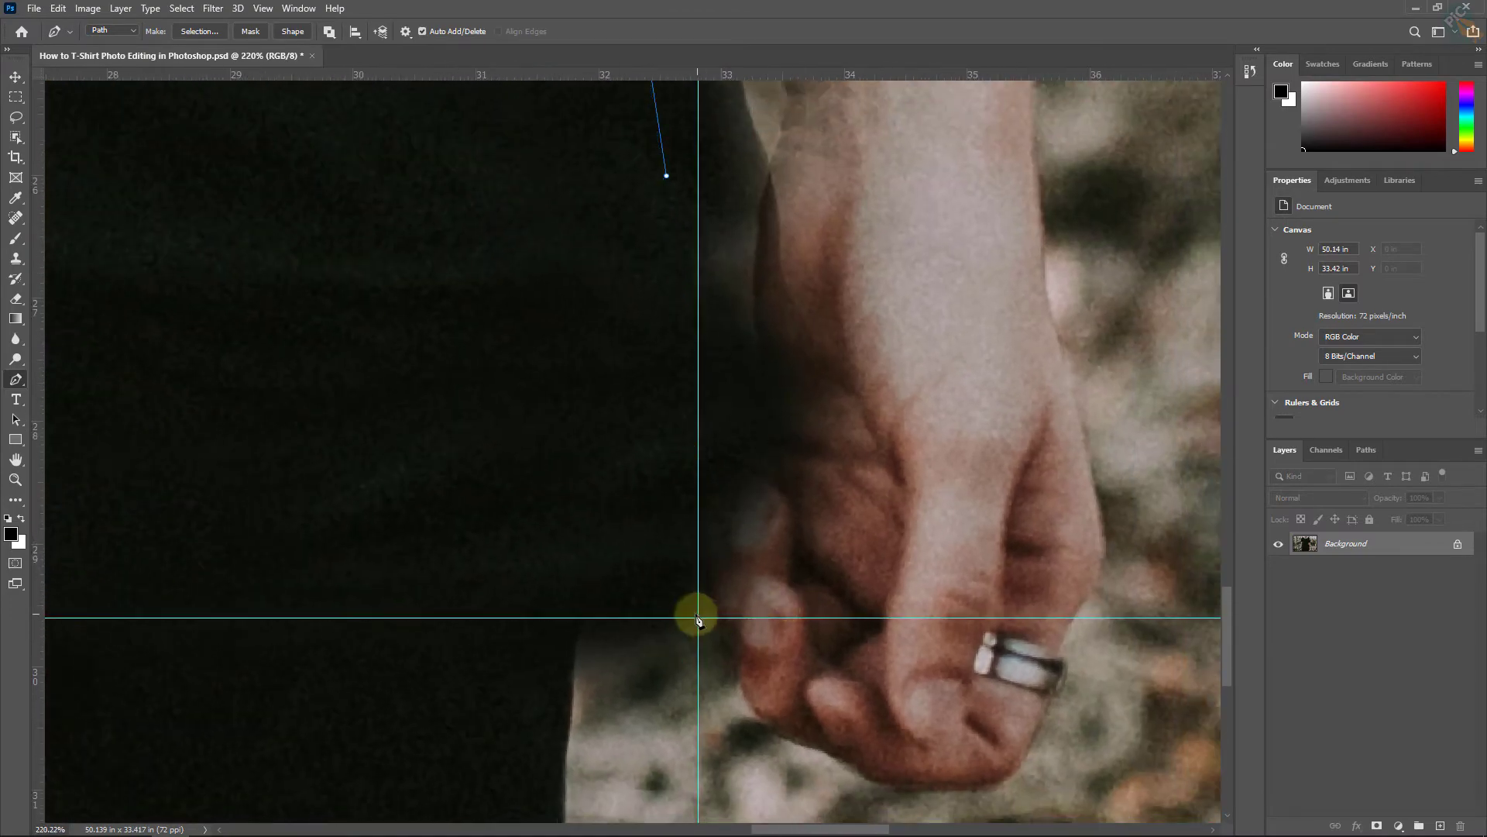
pyautogui.scroll(2, 694, 611)
pyautogui.moveTo(759, 470); pyautogui.dragTo(768, 452)
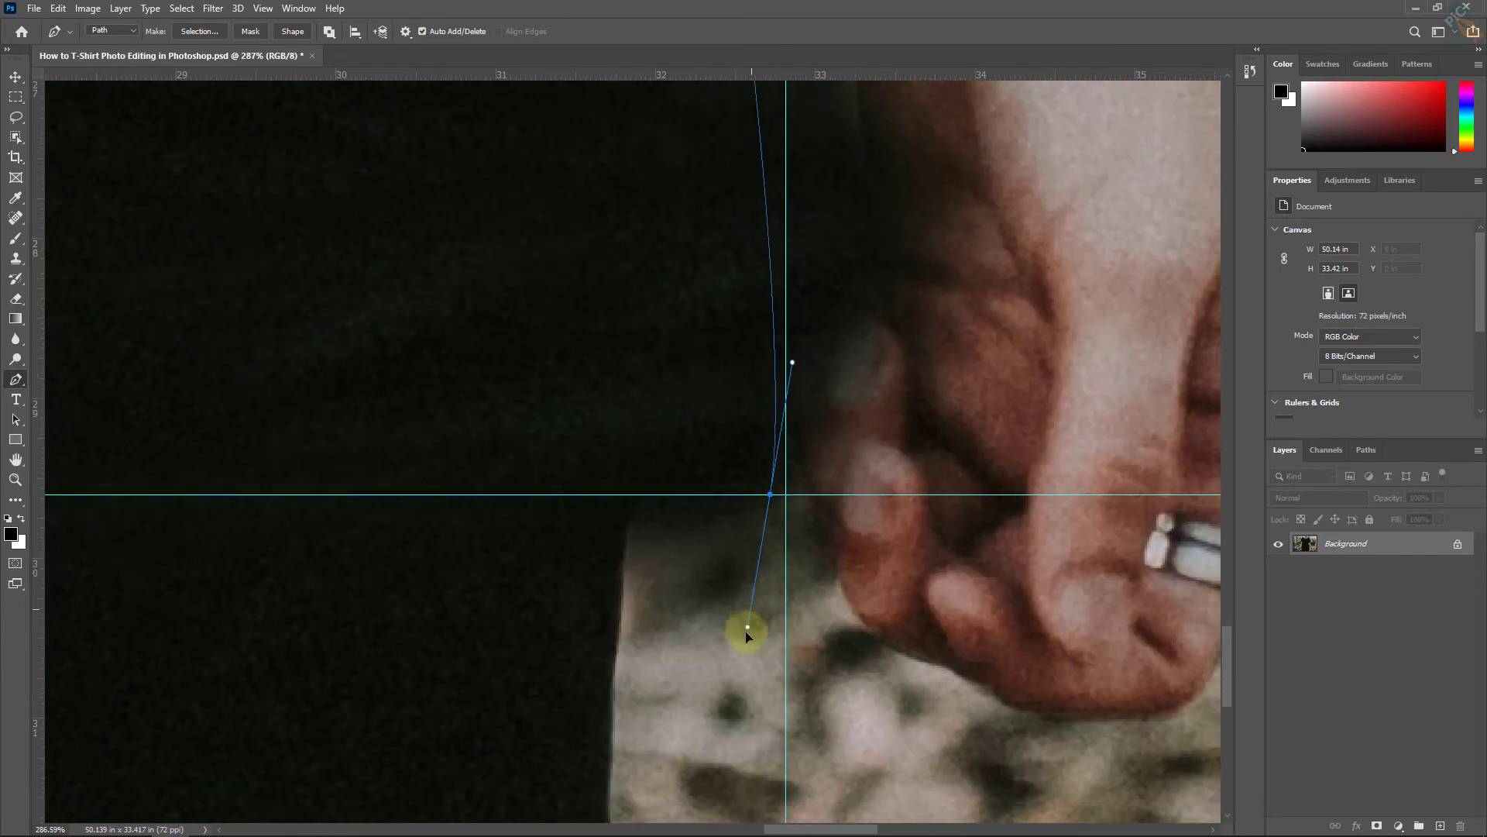
pyautogui.scroll(-2, 724, 519)
pyautogui.scroll(-2, 565, 542)
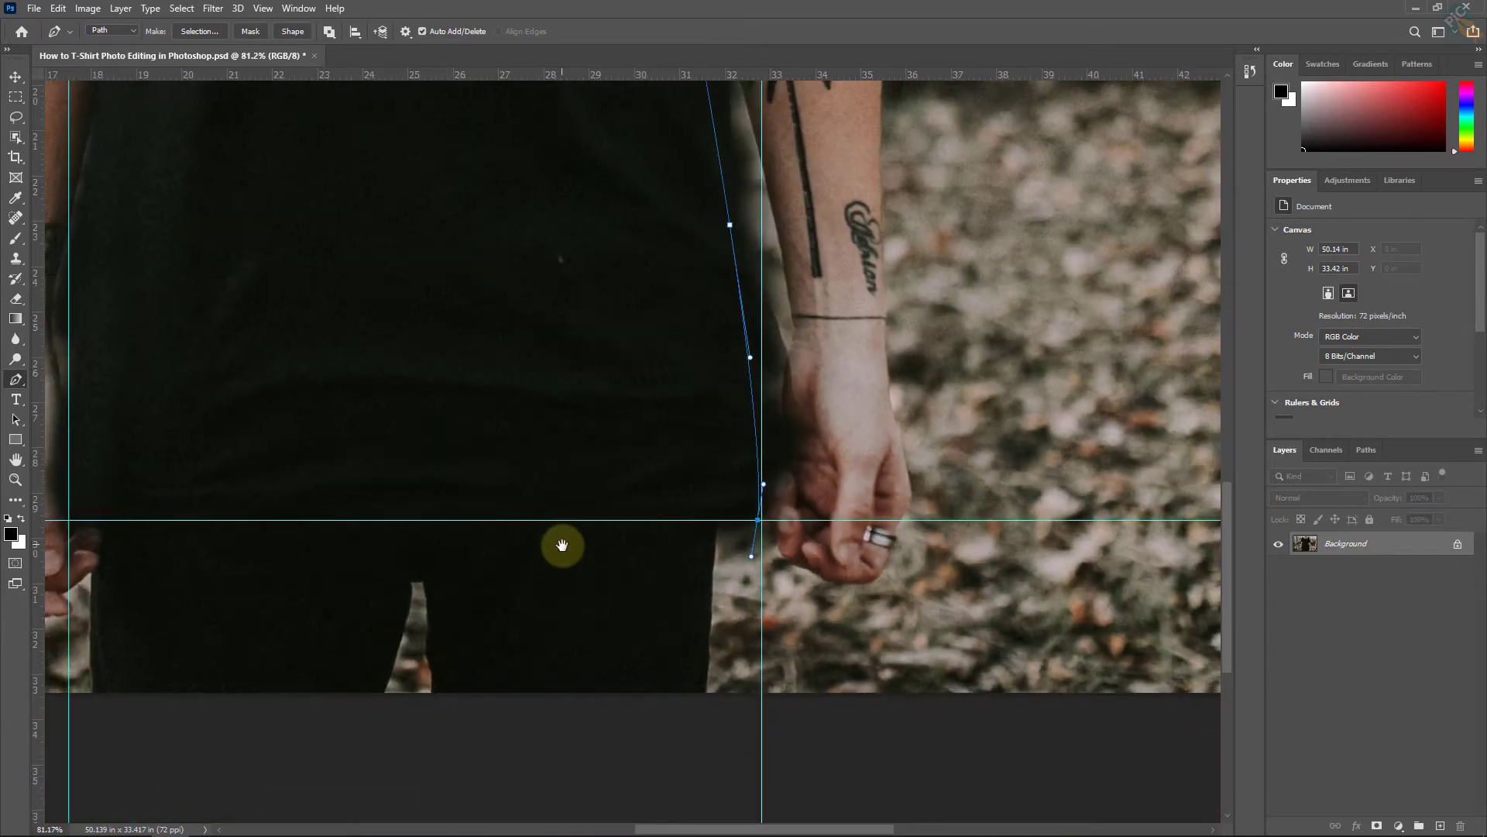
pyautogui.moveTo(724, 519); pyautogui.dragTo(806, 518)
# Step: Trace the bottom hem across to its left corner
pyautogui.scroll(1, 815, 521)
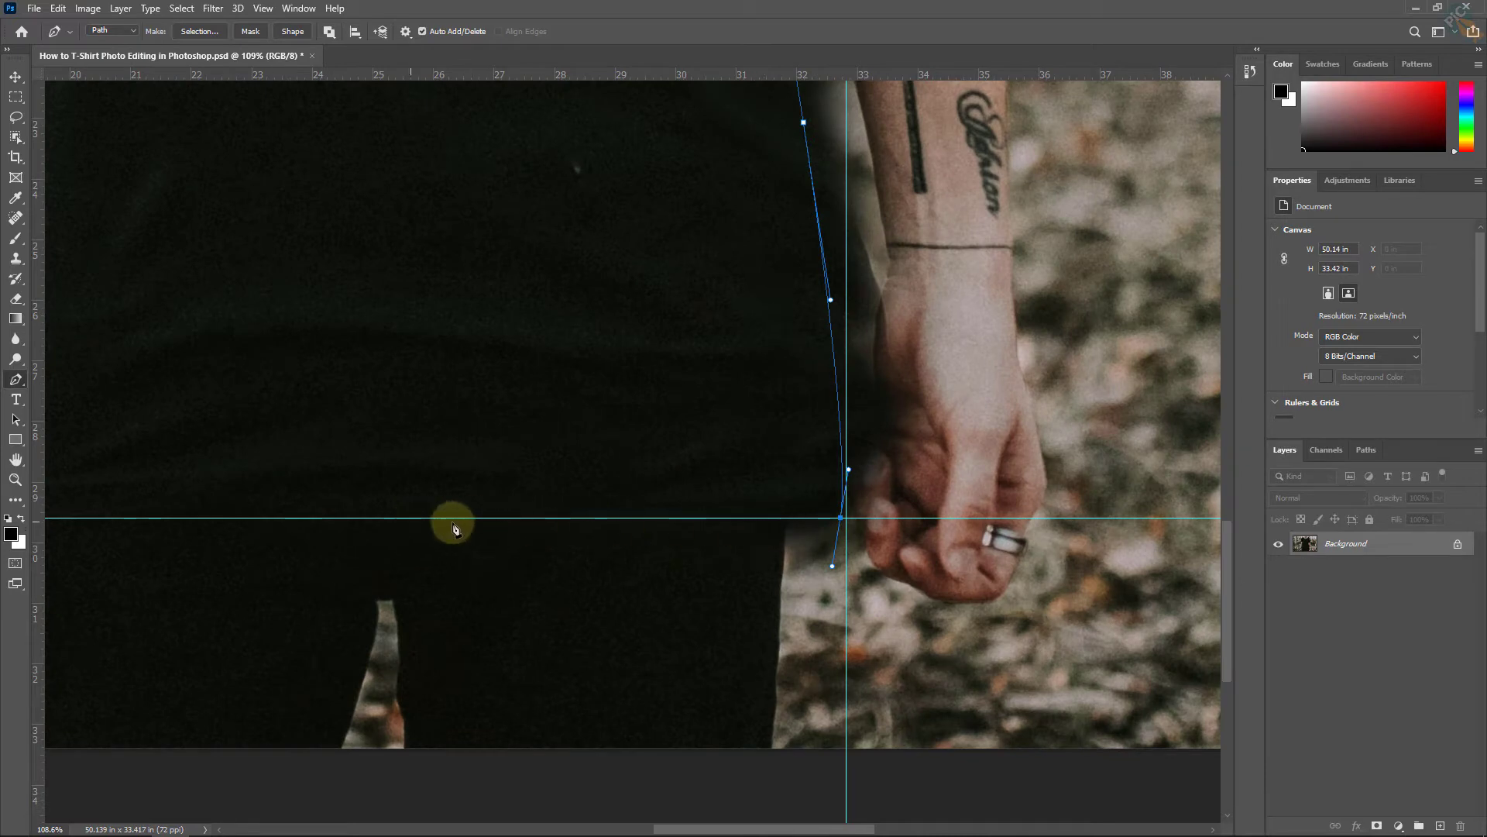
pyautogui.scroll(-2, 504, 515)
pyautogui.moveTo(530, 506); pyautogui.dragTo(458, 508)
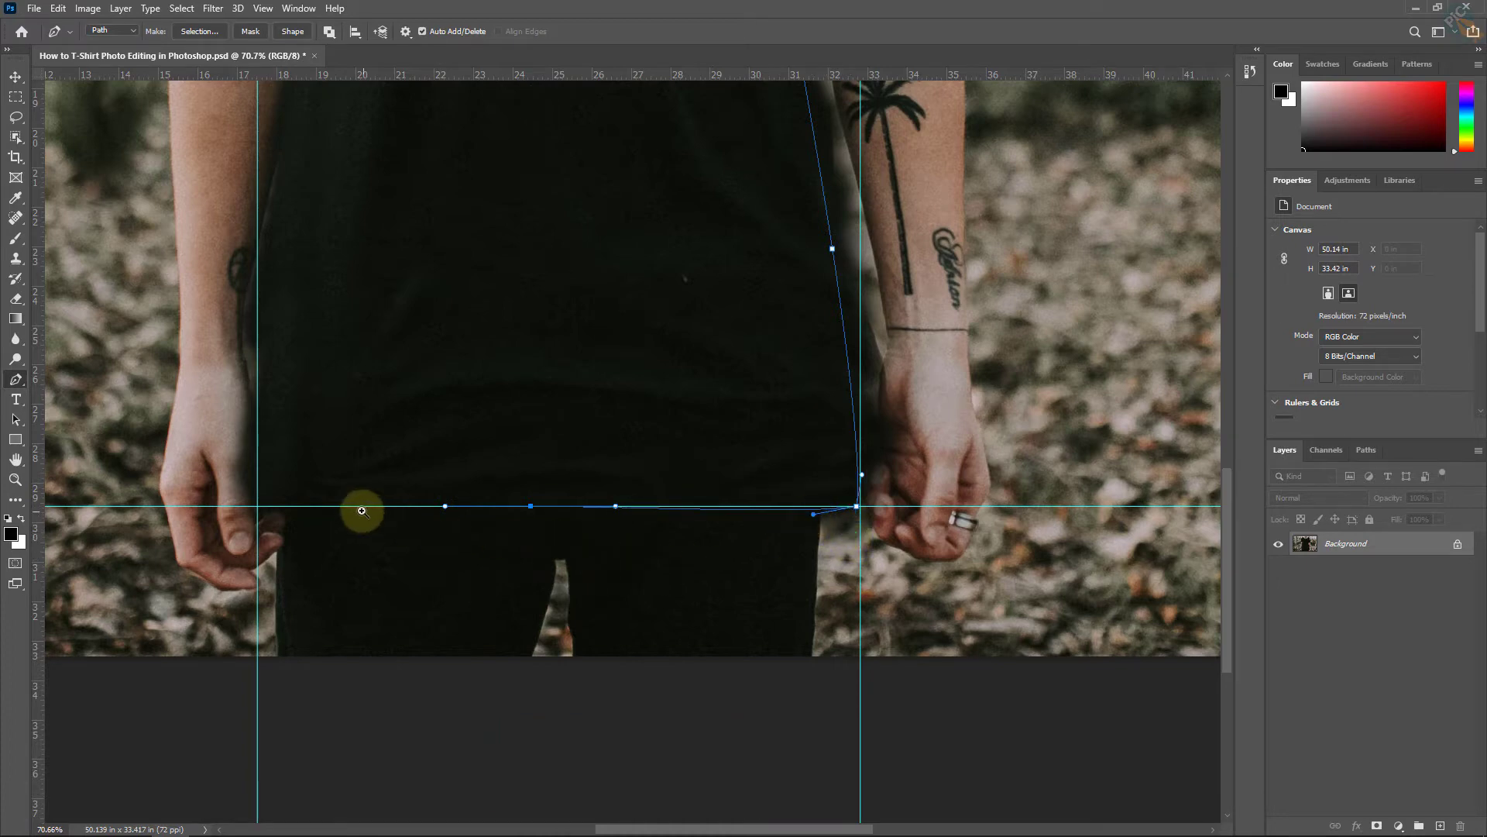
pyautogui.scroll(3, 355, 508)
pyautogui.click(402, 494)
pyautogui.moveTo(389, 499); pyautogui.dragTo(367, 508)
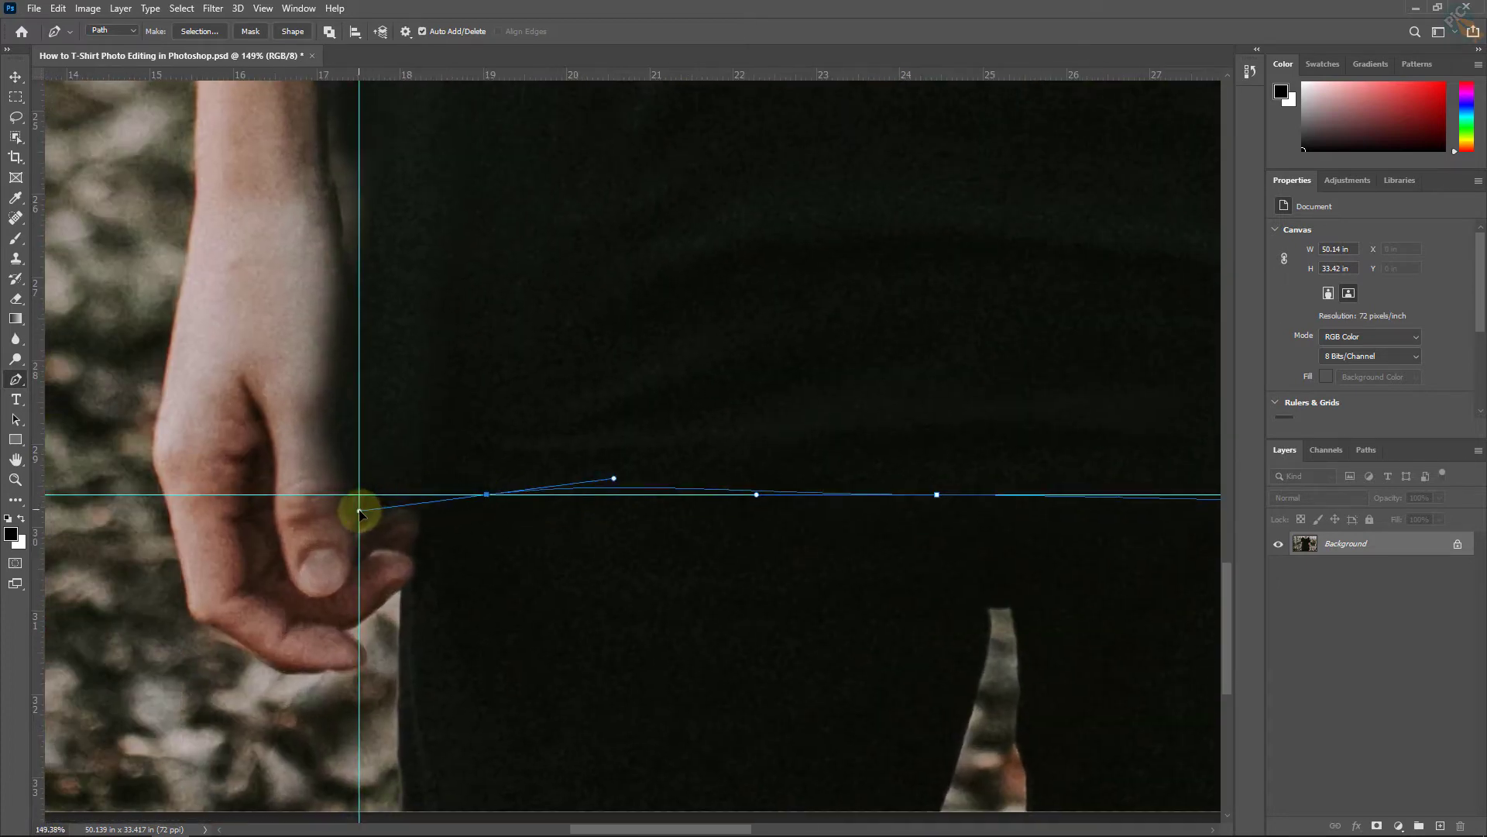
# Step: Trace the shirt's left side and up the left sleeve edge
pyautogui.scroll(-3, 363, 500)
pyautogui.scroll(-2, 398, 522)
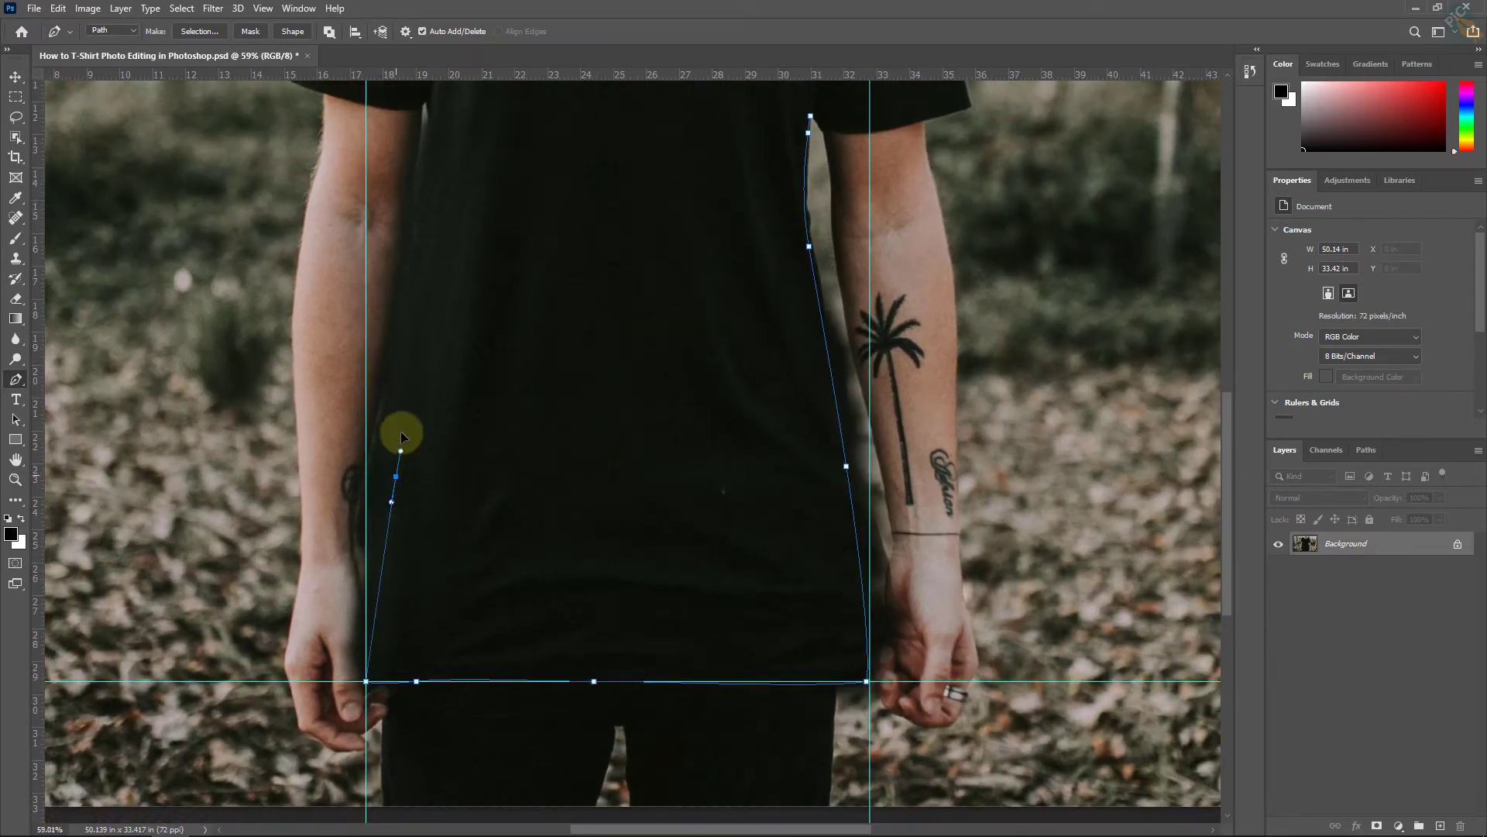
pyautogui.moveTo(404, 365)
pyautogui.mouseDown()
pyautogui.moveTo(402, 386)
pyautogui.moveTo(424, 328)
pyautogui.mouseUp()
pyautogui.scroll(1, 408, 379)
pyautogui.scroll(2, 425, 329)
pyautogui.scroll(2, 475, 256)
pyautogui.click(455, 338)
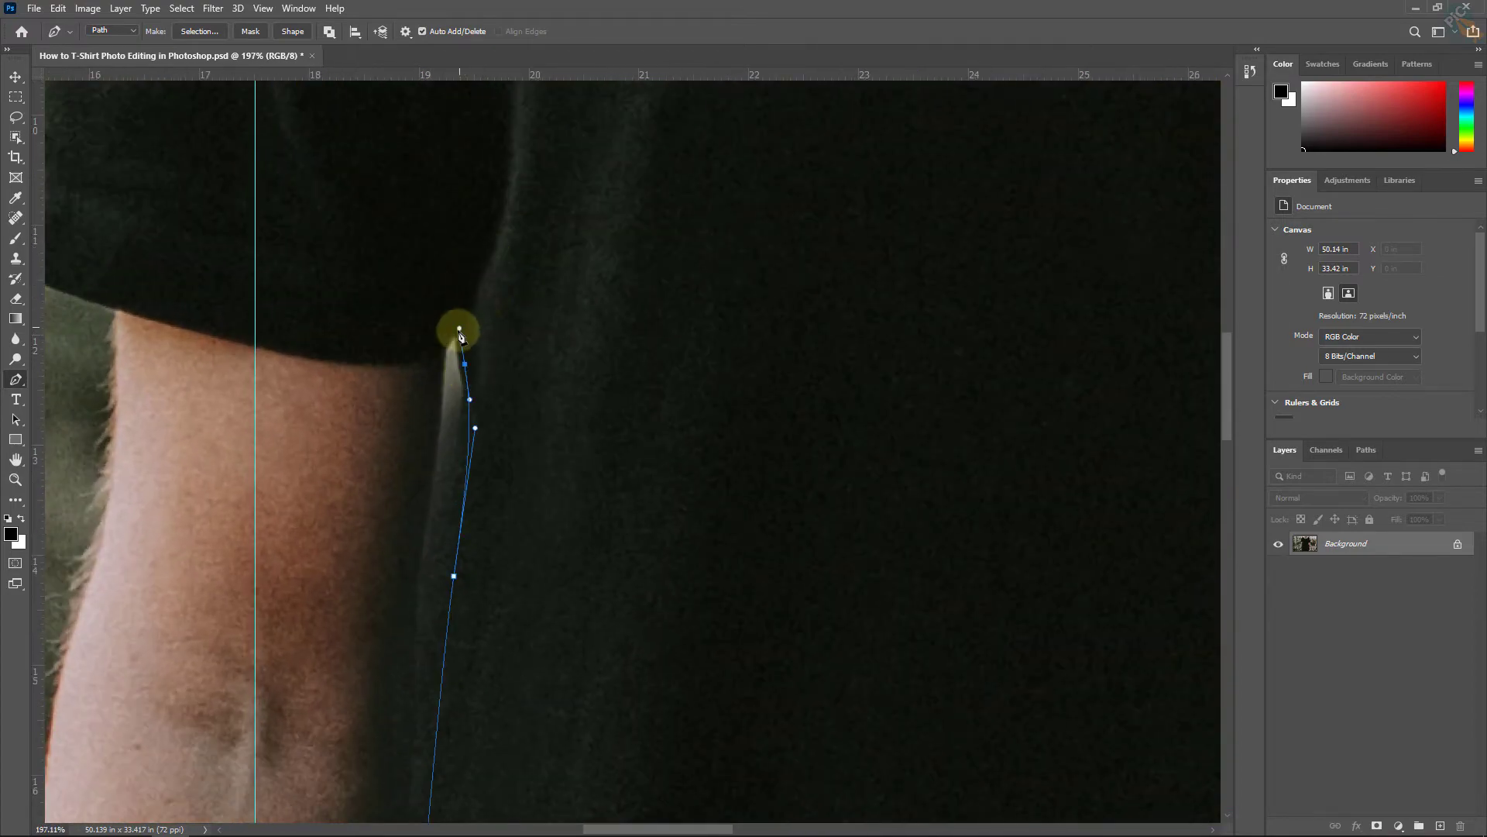
pyautogui.scroll(3, 461, 335)
pyautogui.moveTo(353, 432)
pyautogui.mouseDown()
pyautogui.moveTo(220, 455)
pyautogui.moveTo(398, 472)
pyautogui.moveTo(253, 416)
pyautogui.moveTo(235, 425)
pyautogui.moveTo(721, 681)
pyautogui.mouseUp()
pyautogui.moveTo(428, 559)
pyautogui.mouseDown()
pyautogui.moveTo(307, 509)
pyautogui.moveTo(273, 467)
pyautogui.mouseUp()
pyautogui.scroll(3, 330, 488)
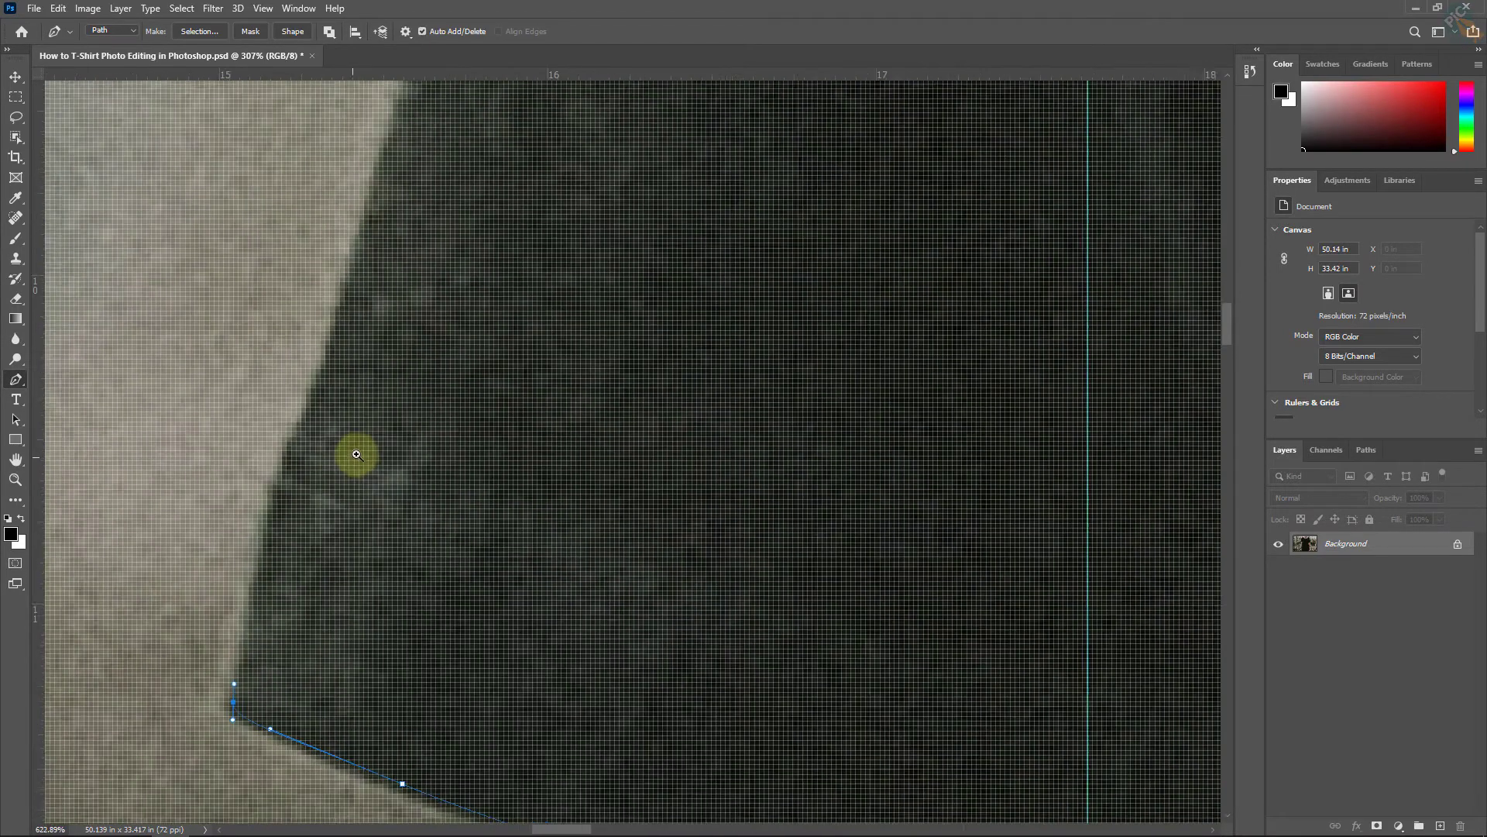
pyautogui.scroll(-2, 319, 386)
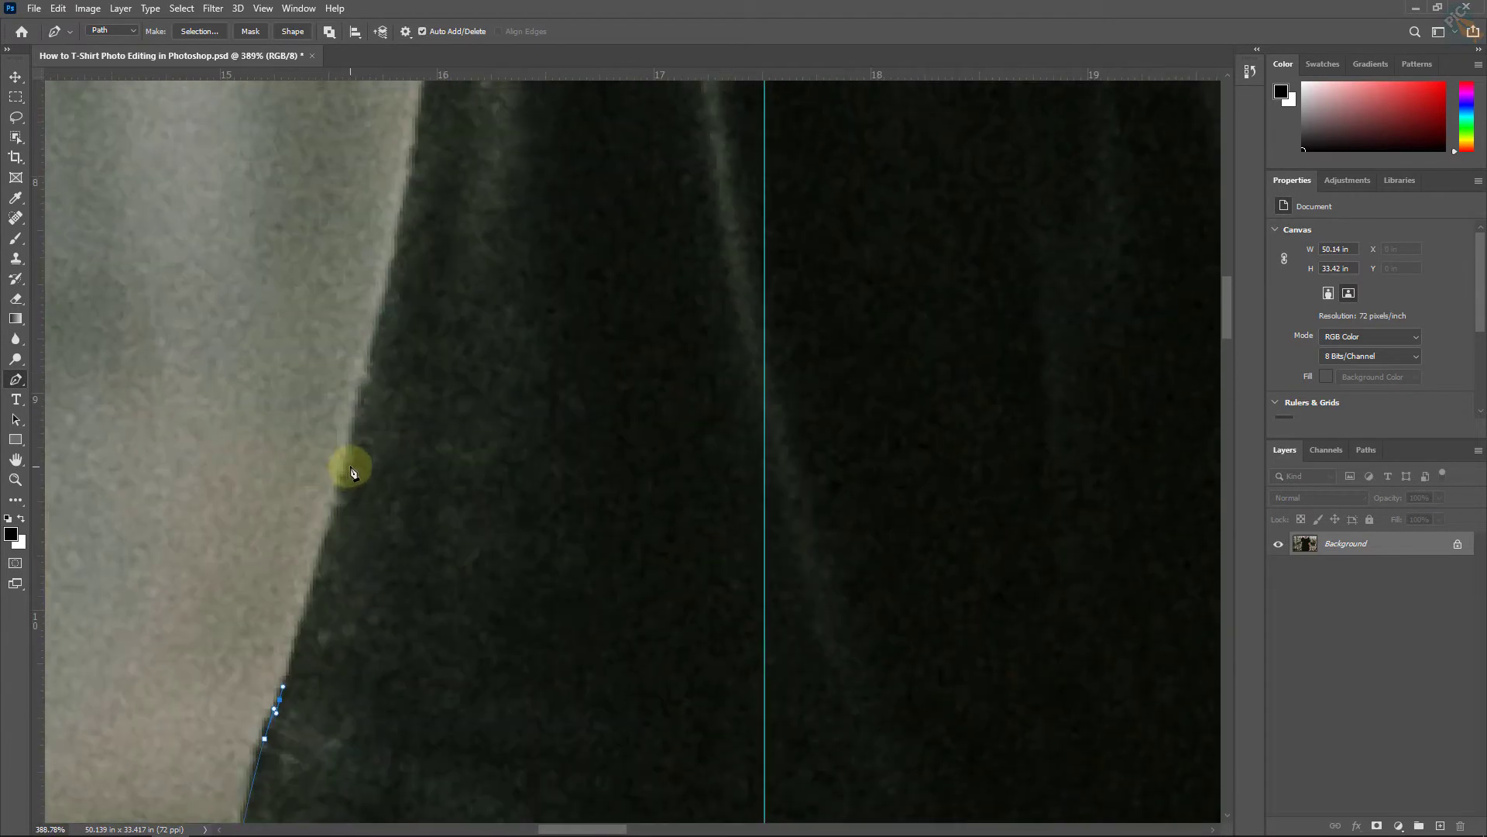
pyautogui.moveTo(385, 333); pyautogui.dragTo(371, 708)
pyautogui.moveTo(412, 460); pyautogui.dragTo(424, 413)
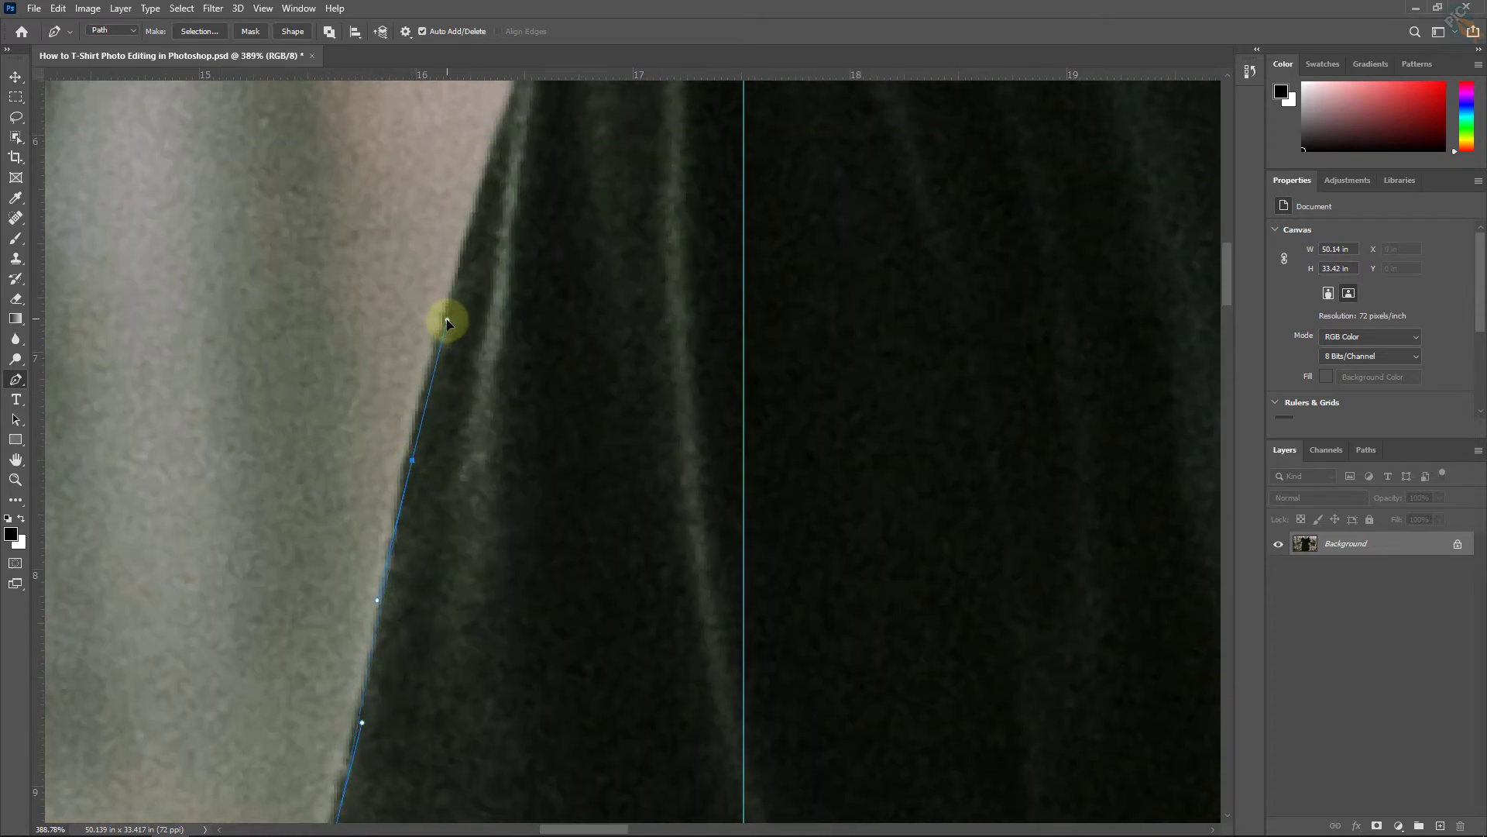
pyautogui.click(463, 281)
# Step: Add anchors along the left shoulder up to the shoulder top
pyautogui.moveTo(463, 282); pyautogui.dragTo(380, 523)
pyautogui.click(381, 471)
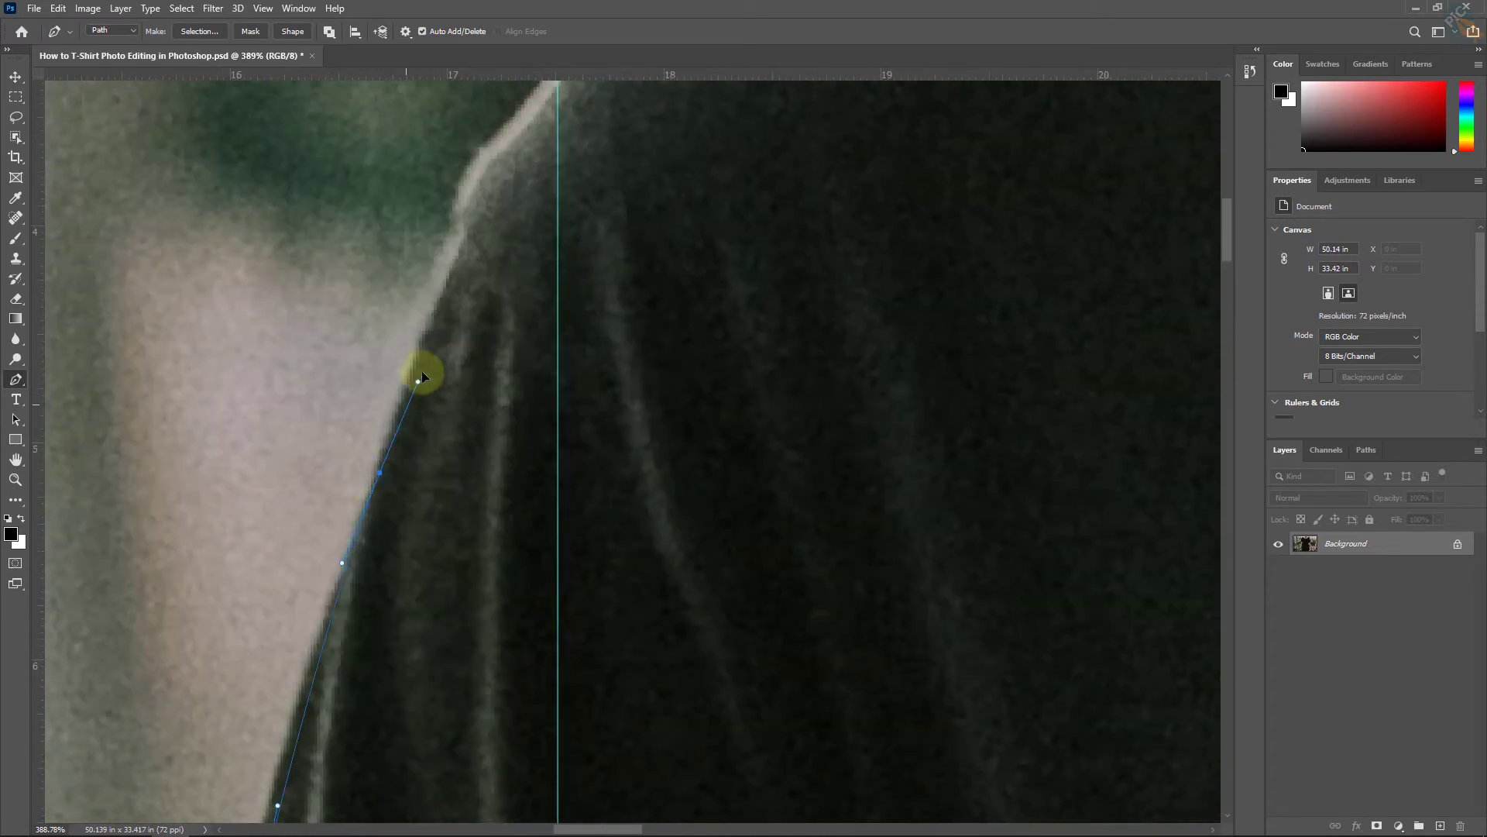
pyautogui.click(429, 330)
pyautogui.scroll(5, 478, 362)
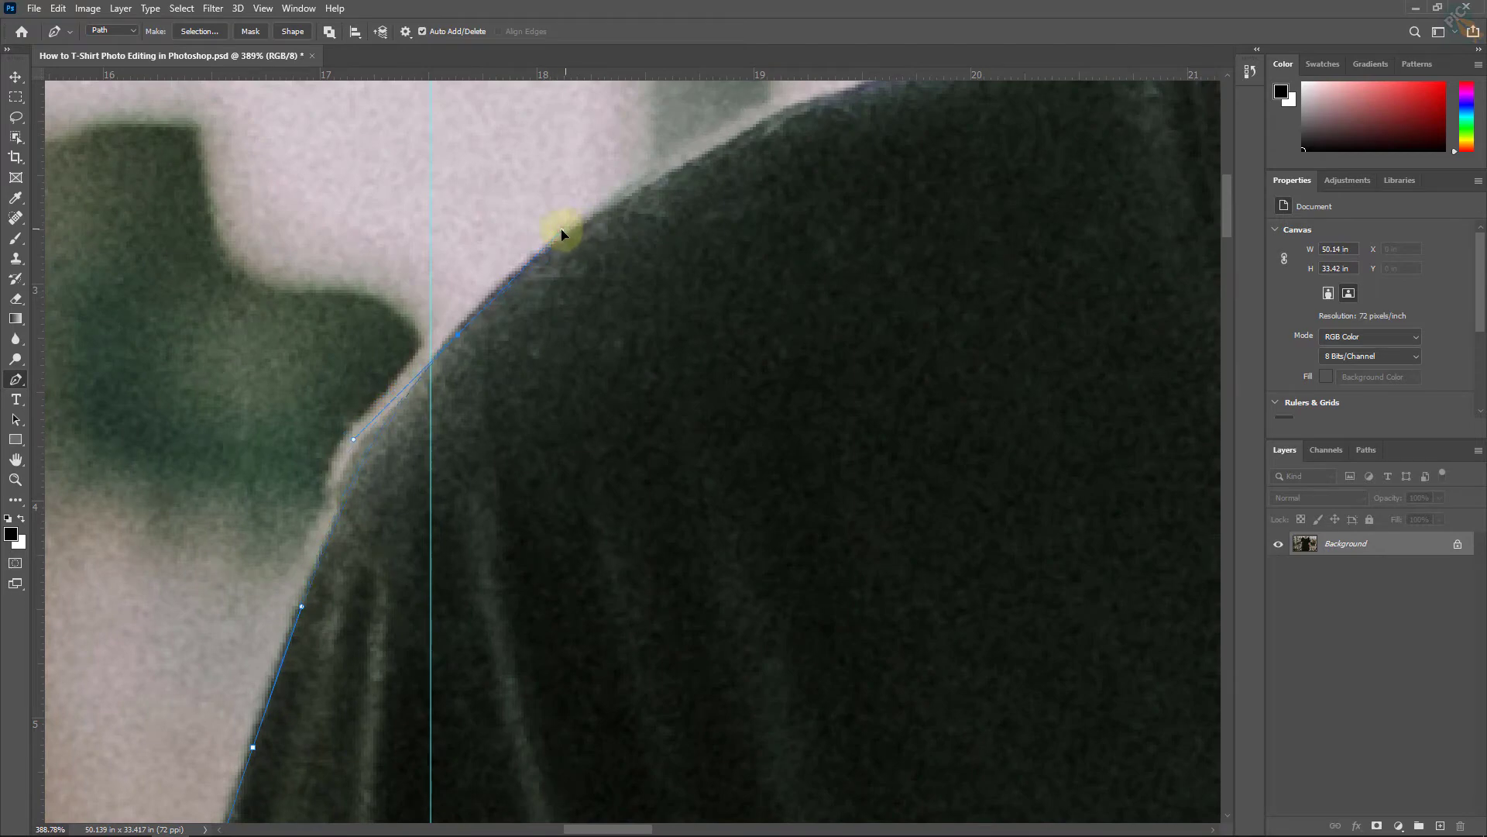
pyautogui.scroll(5, 572, 243)
pyautogui.hscroll(5, 572, 243)
pyautogui.click(377, 468)
pyautogui.click(599, 384)
pyautogui.click(822, 300)
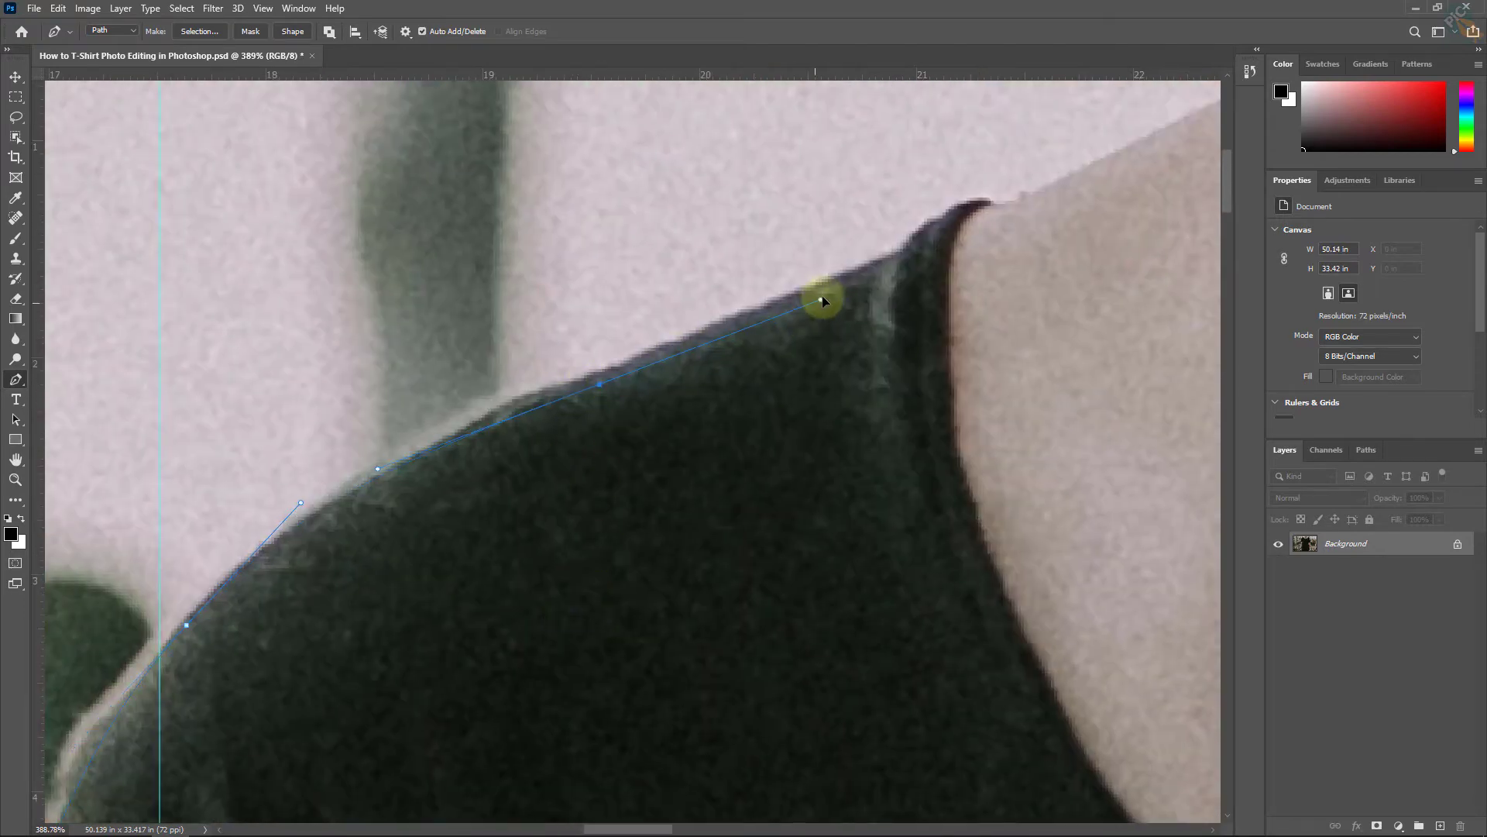
pyautogui.click(711, 343)
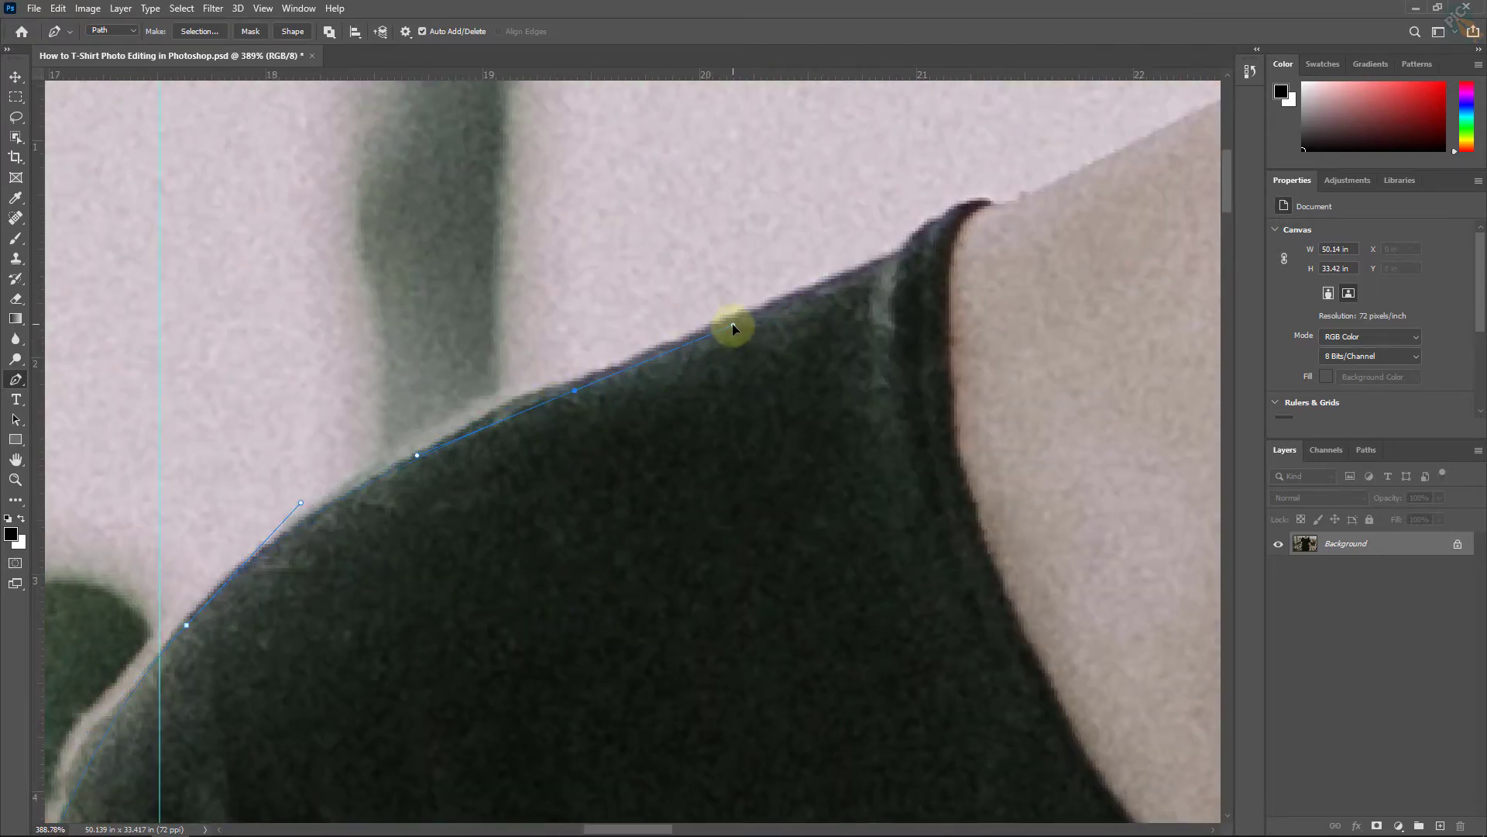
pyautogui.scroll(3, 814, 317)
pyautogui.moveTo(940, 242); pyautogui.dragTo(383, 450)
# Step: Curve the path down around the neckline and up to the right collar tip
pyautogui.moveTo(477, 387); pyautogui.dragTo(507, 366)
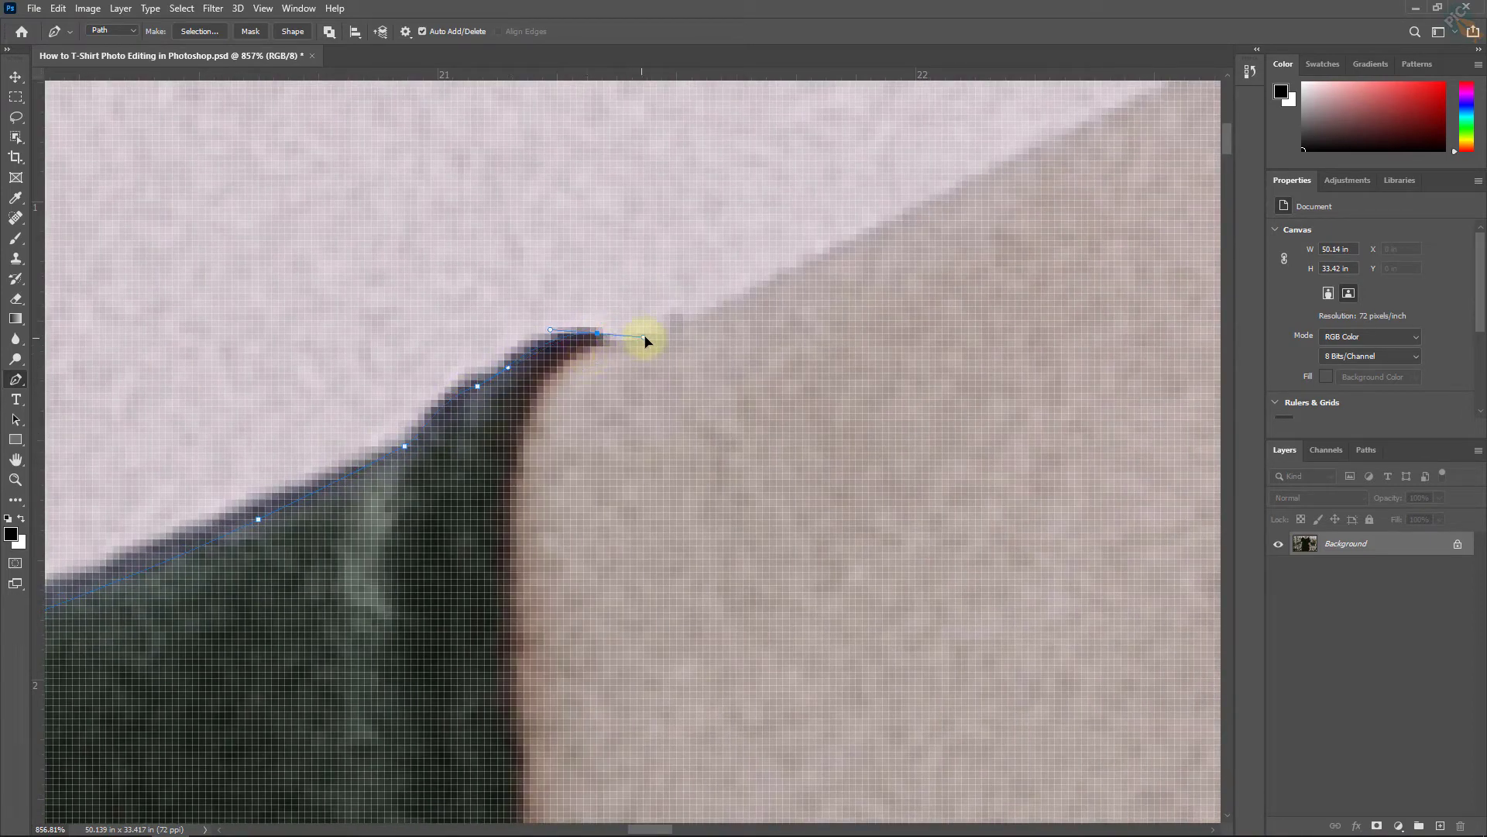
pyautogui.moveTo(497, 452); pyautogui.dragTo(470, 566)
pyautogui.scroll(-3, 495, 492)
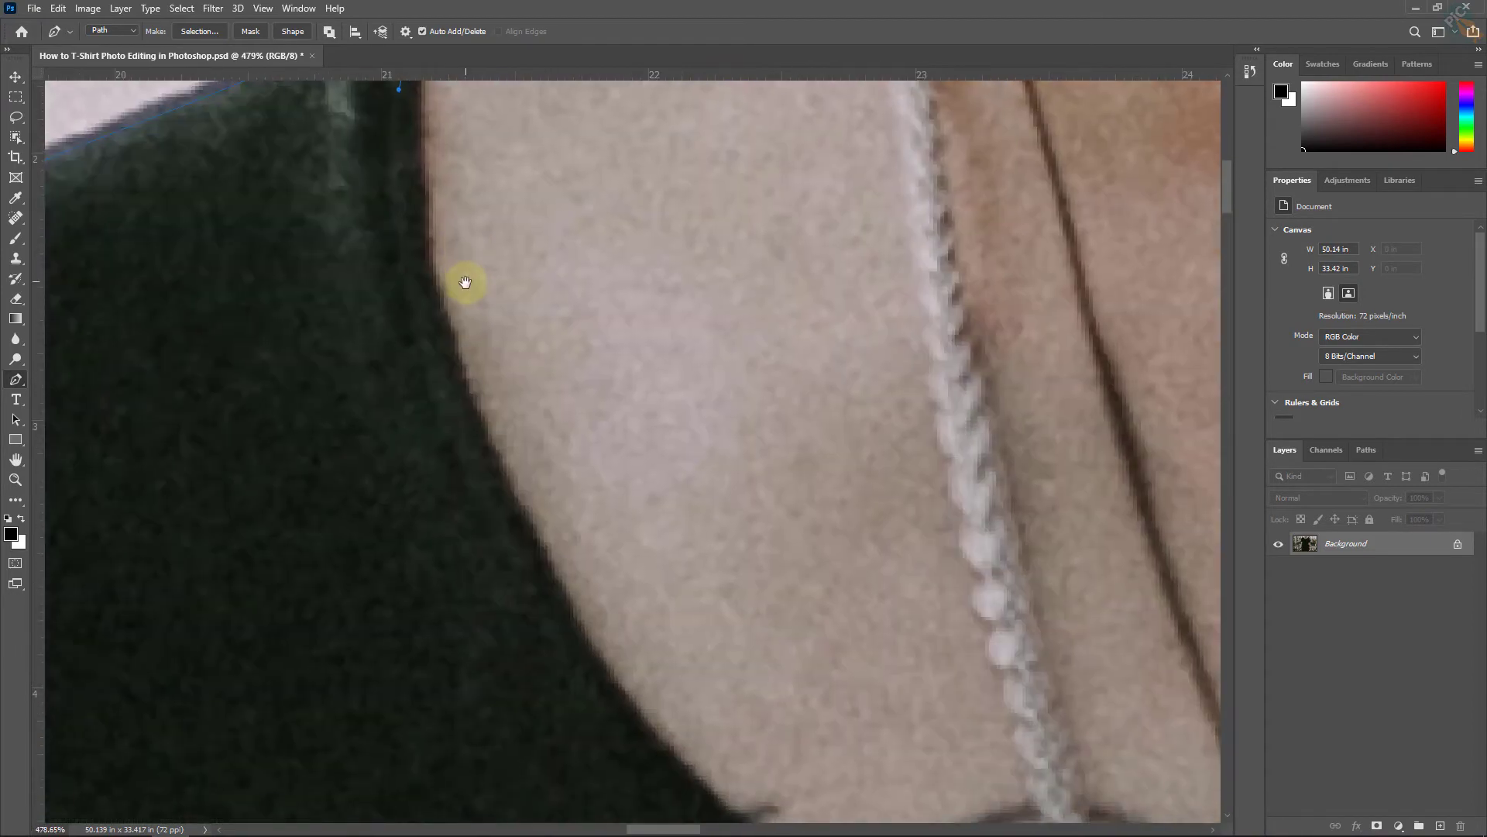
pyautogui.moveTo(446, 364); pyautogui.dragTo(501, 532)
pyautogui.scroll(-3, 444, 400)
pyautogui.scroll(-3, 444, 399)
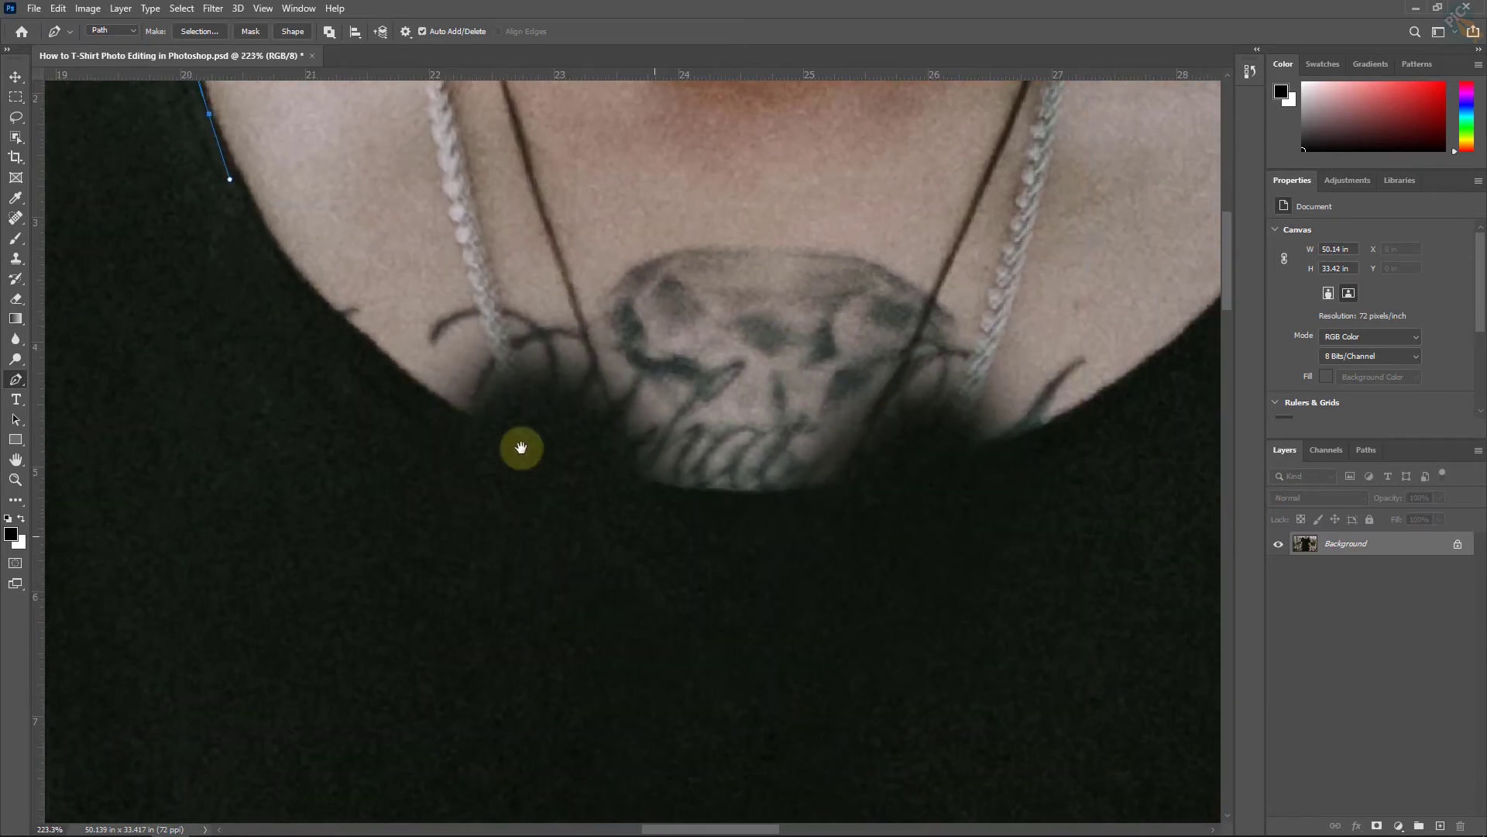
pyautogui.moveTo(472, 425); pyautogui.dragTo(668, 550)
pyautogui.hscroll(3, 651, 558)
pyautogui.scroll(1, 651, 558)
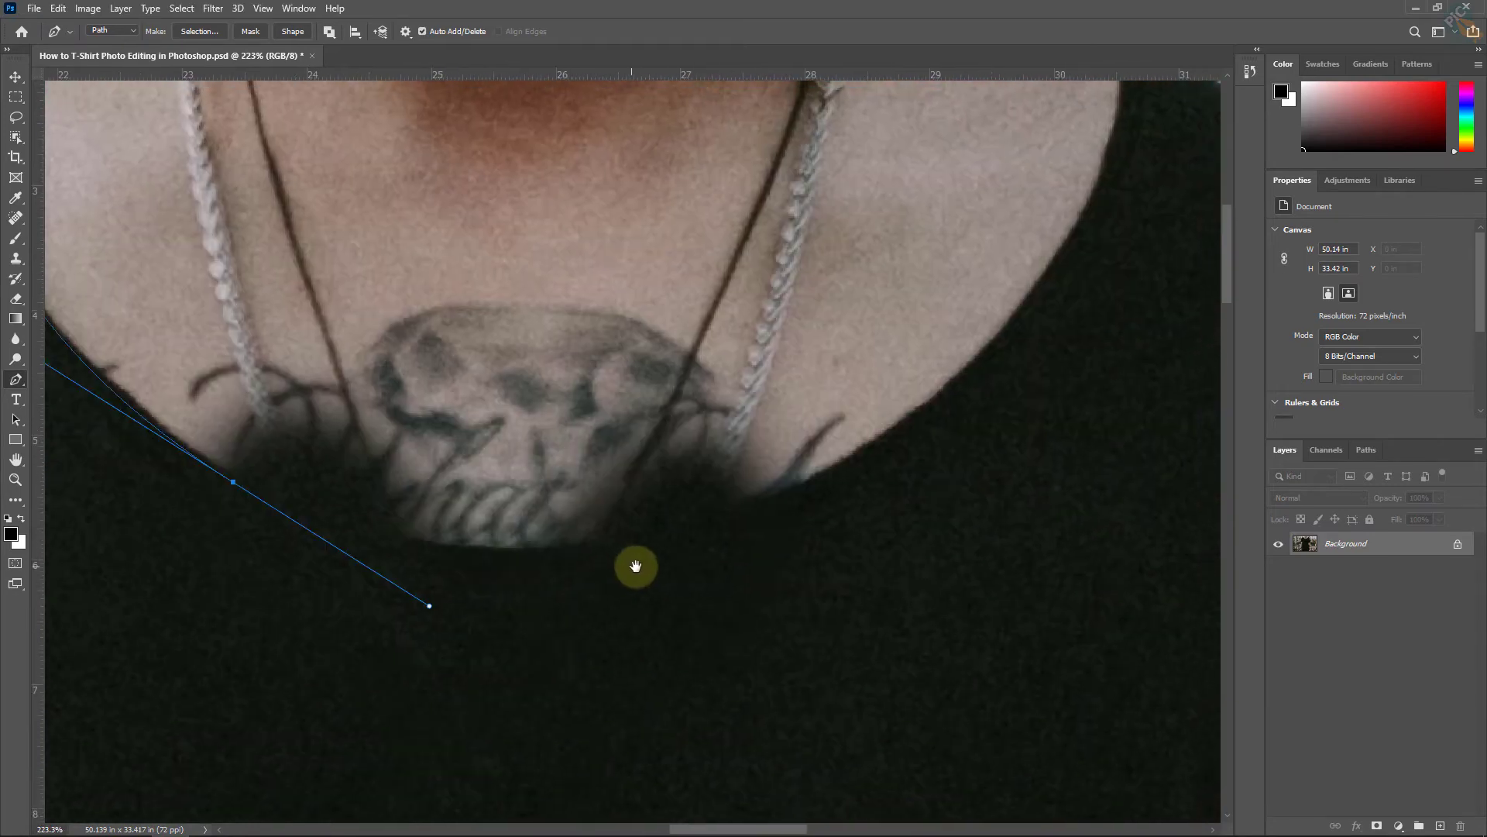
pyautogui.moveTo(871, 450); pyautogui.dragTo(1019, 355)
pyautogui.scroll(-1, 953, 364)
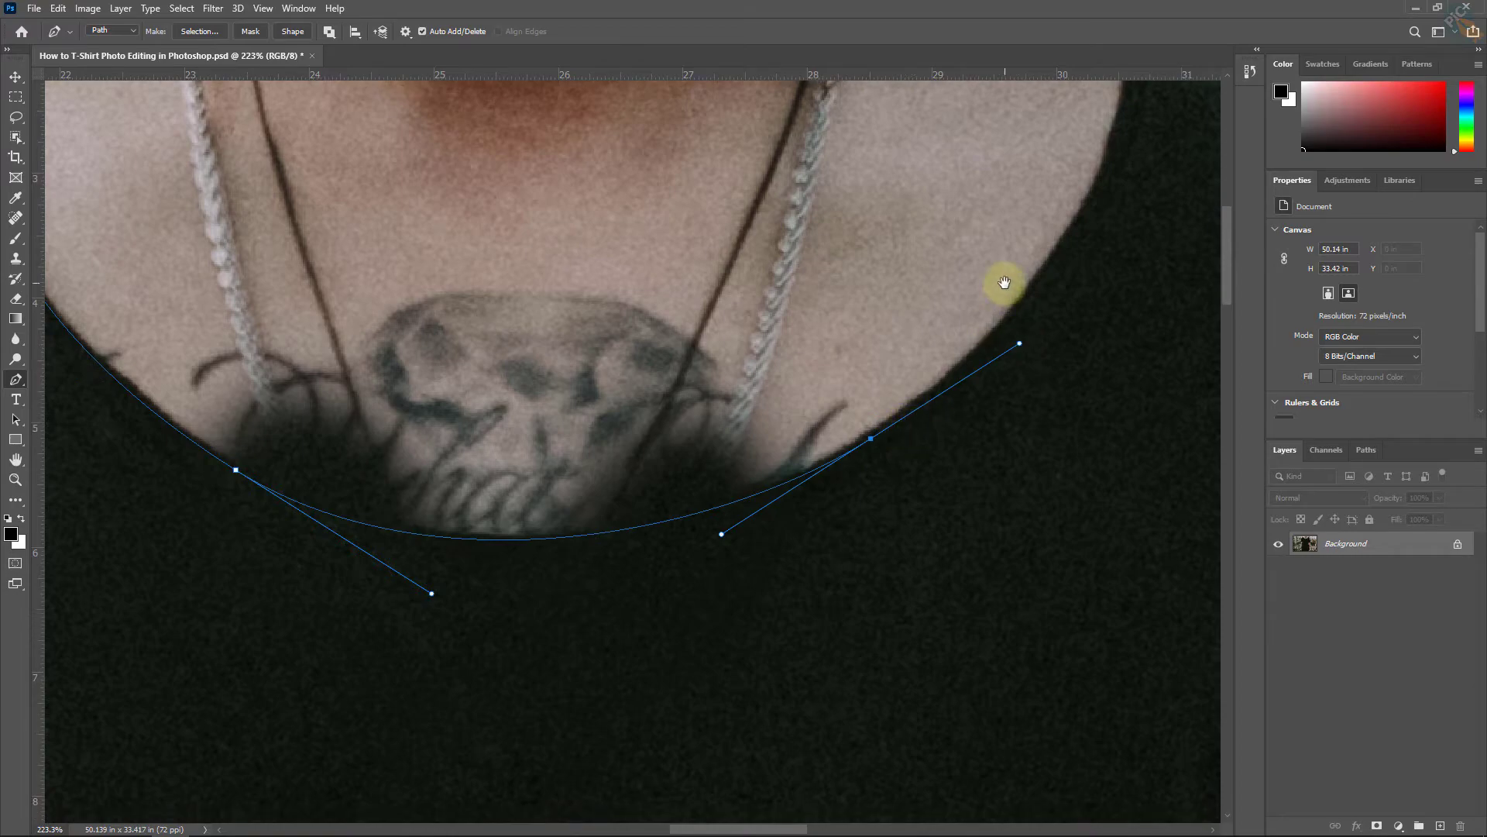
pyautogui.scroll(2, 850, 448)
pyautogui.scroll(1, 880, 421)
pyautogui.moveTo(880, 417)
pyautogui.mouseDown()
pyautogui.moveTo(909, 315)
pyautogui.moveTo(891, 279)
pyautogui.mouseUp()
pyautogui.scroll(3, 909, 315)
pyautogui.moveTo(780, 234); pyautogui.dragTo(757, 227)
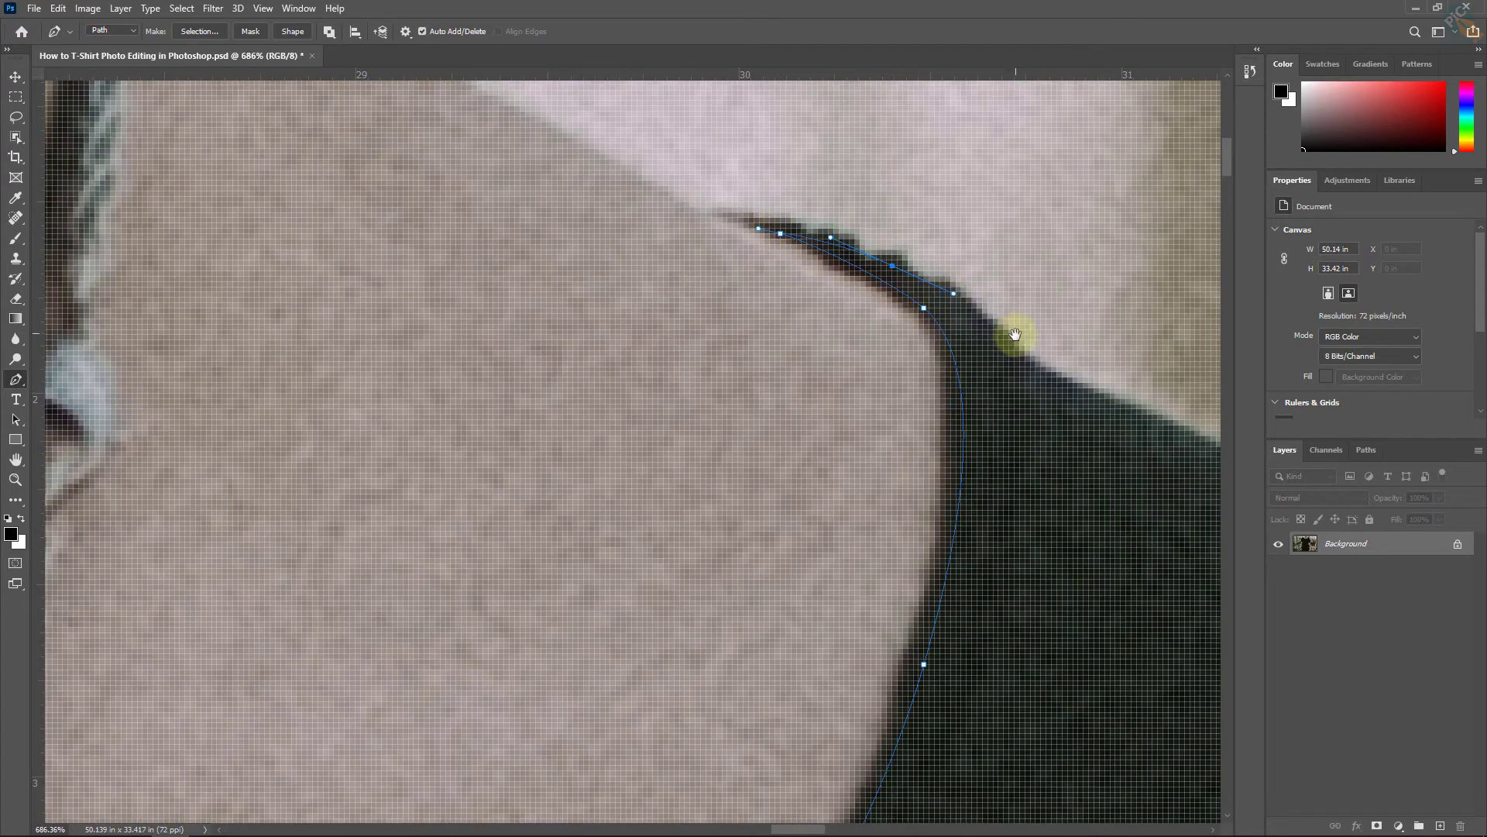
# Step: Trace the right shoulder slope toward the sleeve
pyautogui.moveTo(1013, 332); pyautogui.dragTo(426, 139)
pyautogui.click(442, 155)
pyautogui.moveTo(468, 184); pyautogui.dragTo(485, 190)
pyautogui.click(597, 240)
pyautogui.click(709, 293)
pyautogui.scroll(-3, 850, 421)
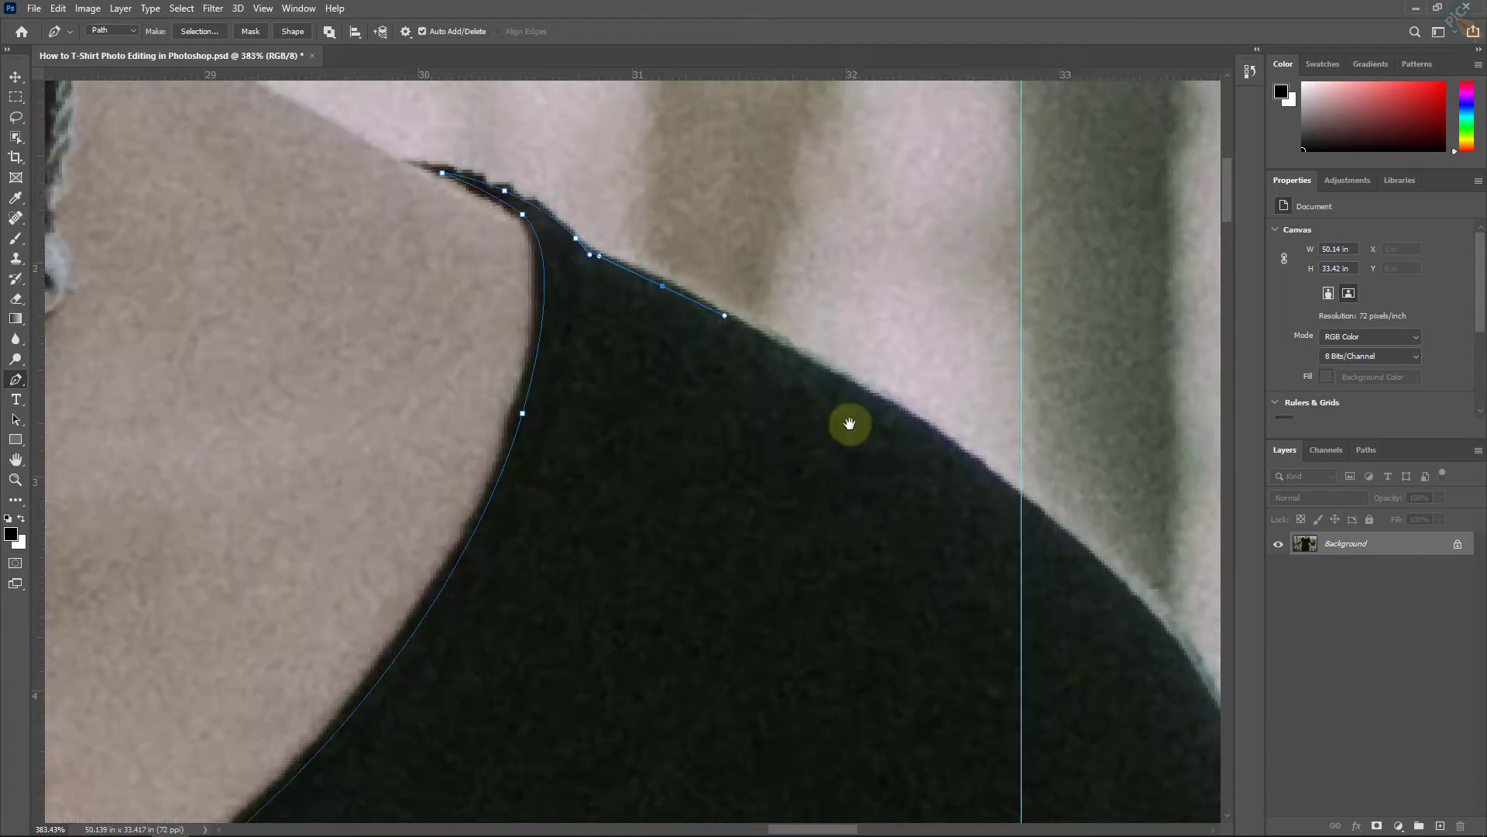
pyautogui.moveTo(850, 421); pyautogui.dragTo(428, 240)
pyautogui.scroll(3, 584, 302)
pyautogui.click(494, 222)
pyautogui.click(602, 299)
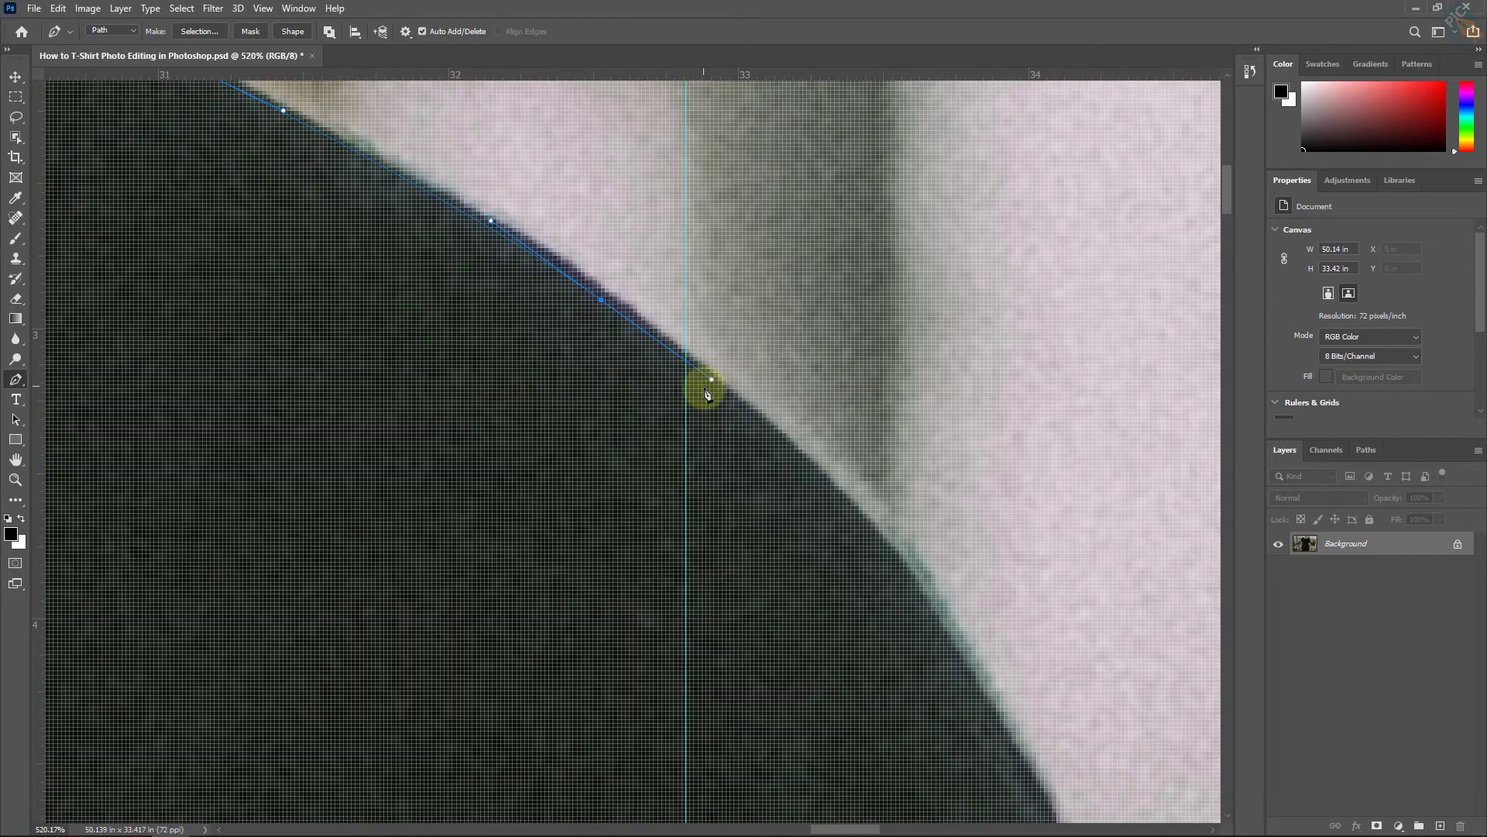
pyautogui.moveTo(707, 393); pyautogui.dragTo(496, 123)
pyautogui.moveTo(757, 398); pyautogui.dragTo(597, 81)
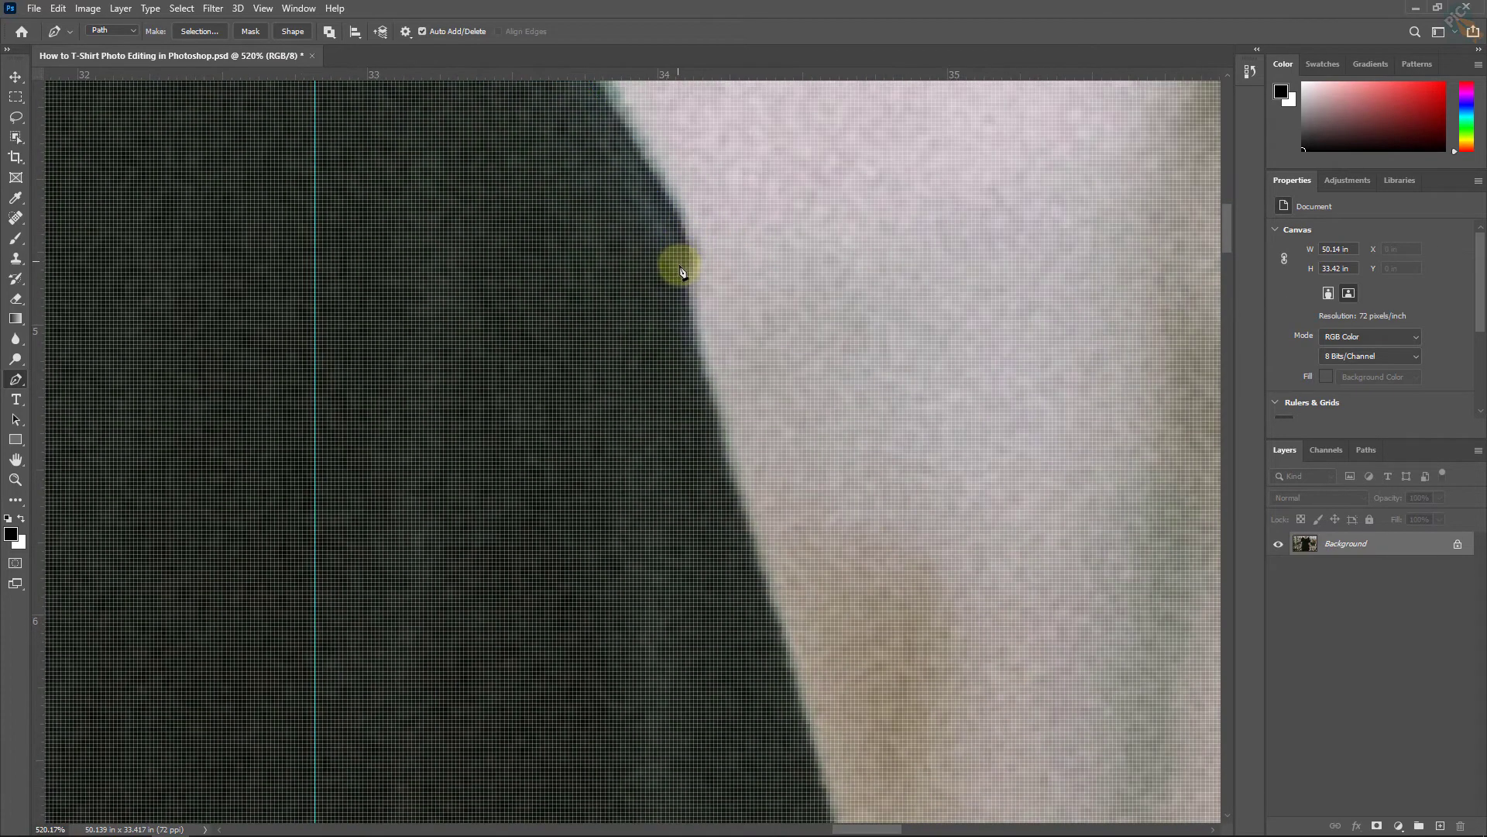
# Step: Trace the right sleeve edge down to the underarm corner
pyautogui.click(682, 271)
pyautogui.scroll(-3, 697, 289)
pyautogui.scroll(-2, 697, 233)
pyautogui.click(765, 420)
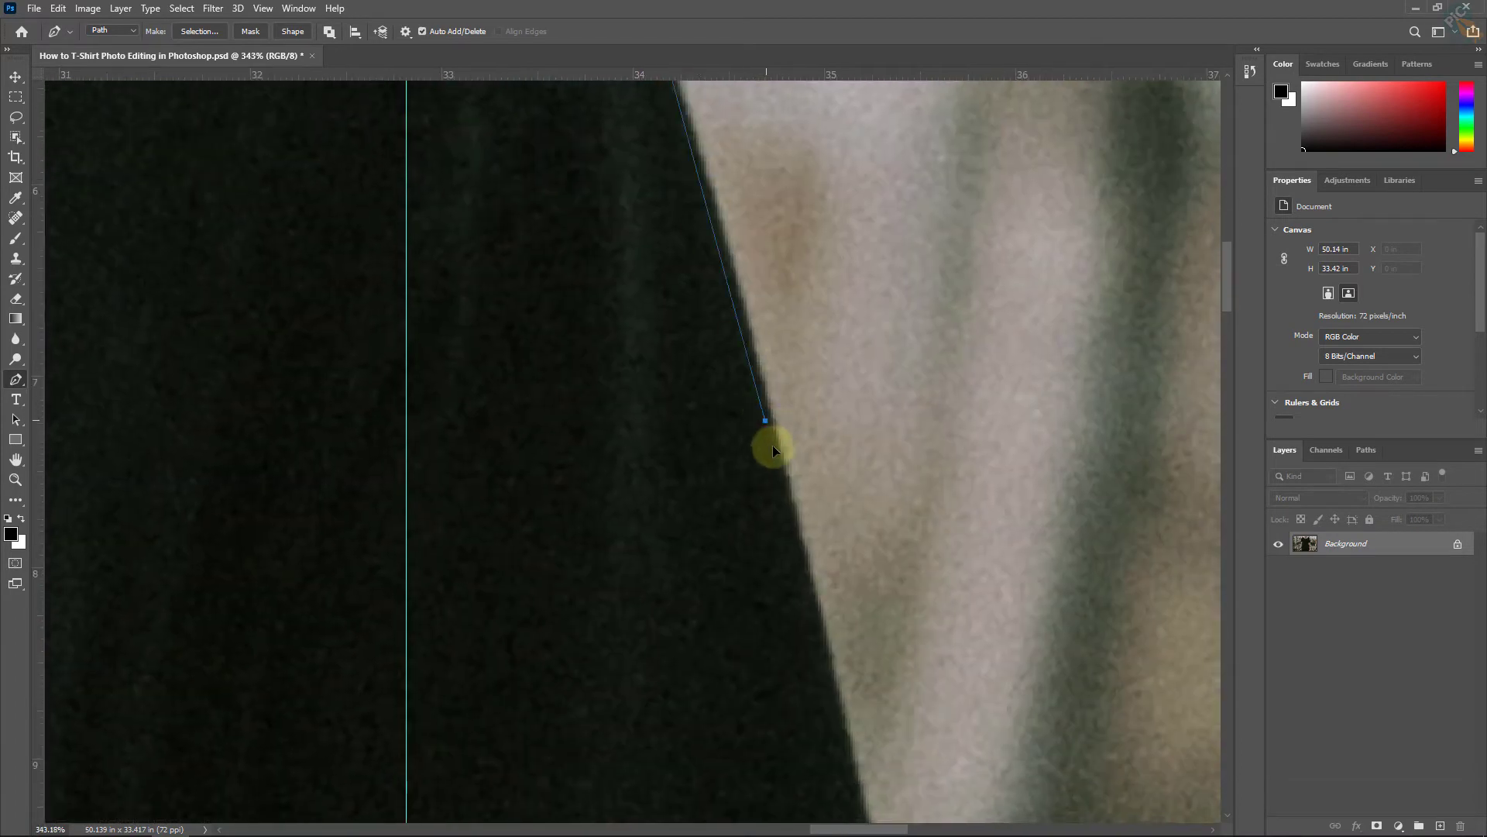
pyautogui.click(801, 588)
pyautogui.moveTo(801, 588); pyautogui.dragTo(744, 99)
pyautogui.click(791, 242)
pyautogui.click(828, 407)
pyautogui.click(863, 576)
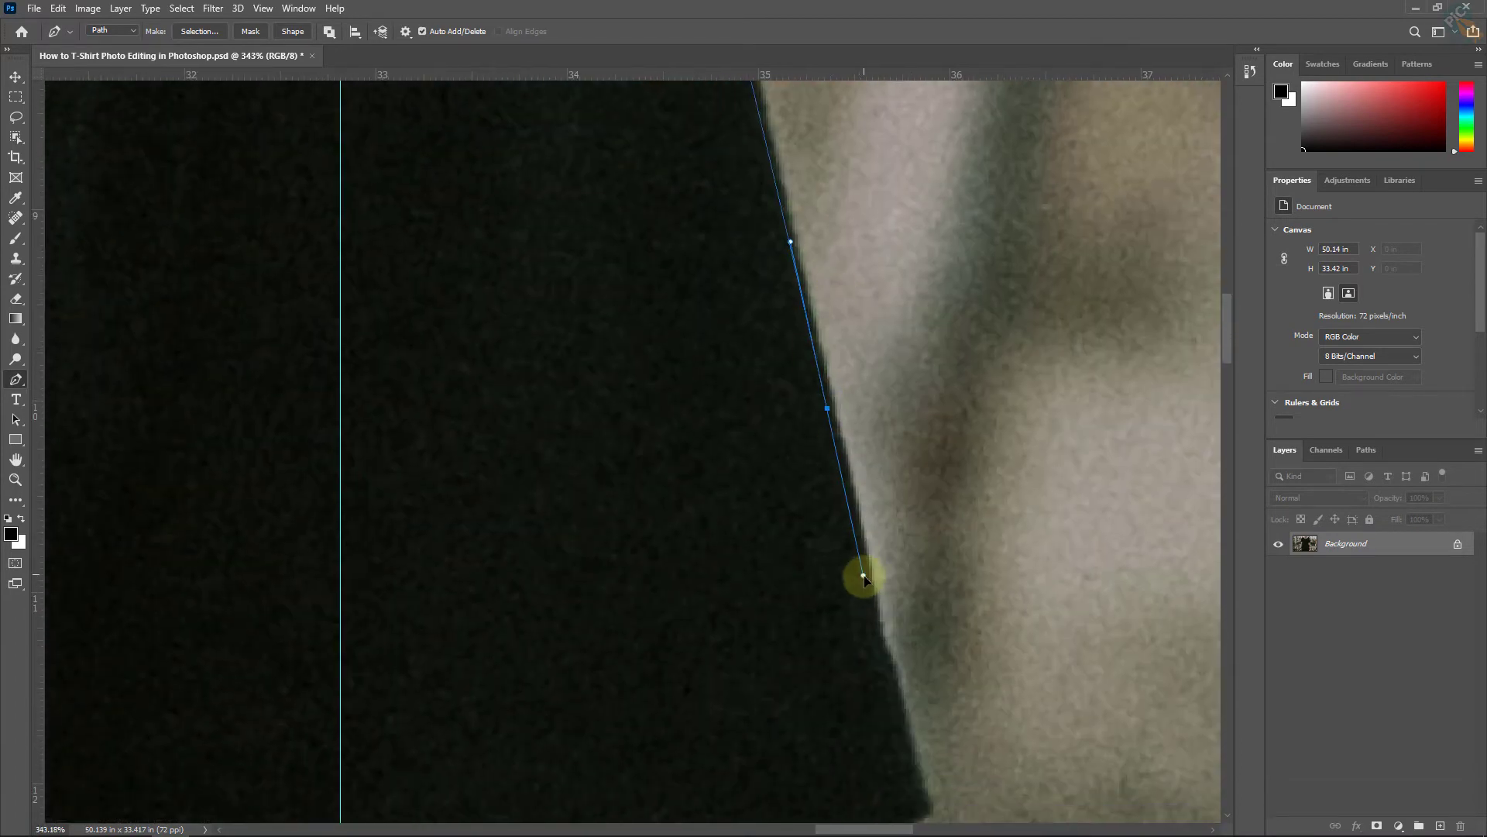
pyautogui.scroll(2, 863, 576)
pyautogui.moveTo(863, 576); pyautogui.dragTo(870, 256)
# Step: Extend the path around the shirt corner and along the bottom edge
pyautogui.moveTo(896, 324); pyautogui.dragTo(910, 319)
pyautogui.click(845, 338)
pyautogui.click(781, 361)
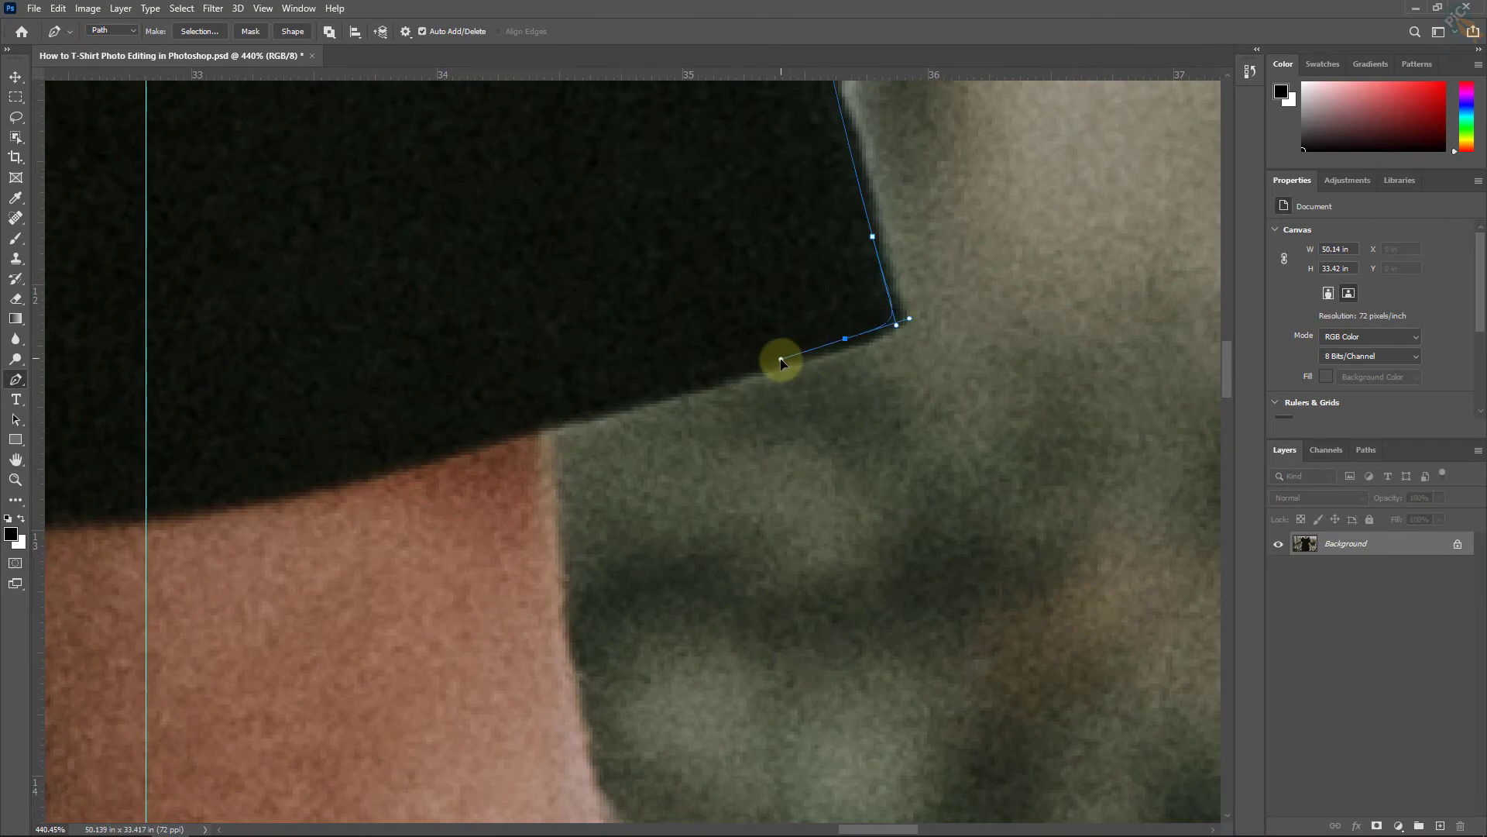
pyautogui.hscroll(-5, 757, 322)
pyautogui.scroll(-1, 847, 292)
pyautogui.click(1076, 242)
pyautogui.click(901, 285)
pyautogui.click(725, 330)
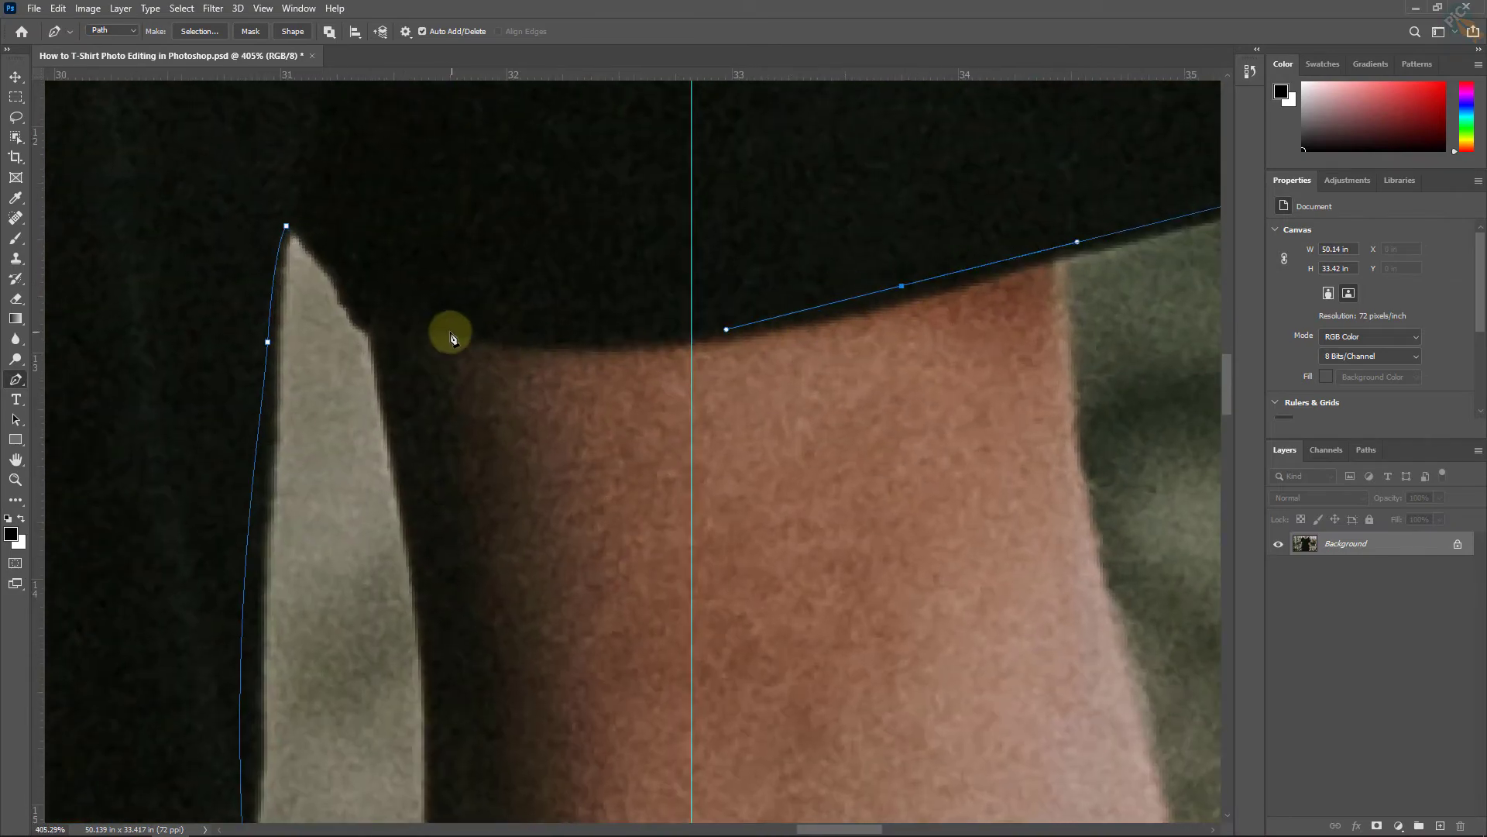
pyautogui.moveTo(431, 329); pyautogui.dragTo(354, 330)
# Step: Trace up the pointed edge, close the path on its starting anchor, and zoom out to view it
pyautogui.scroll(3, 335, 322)
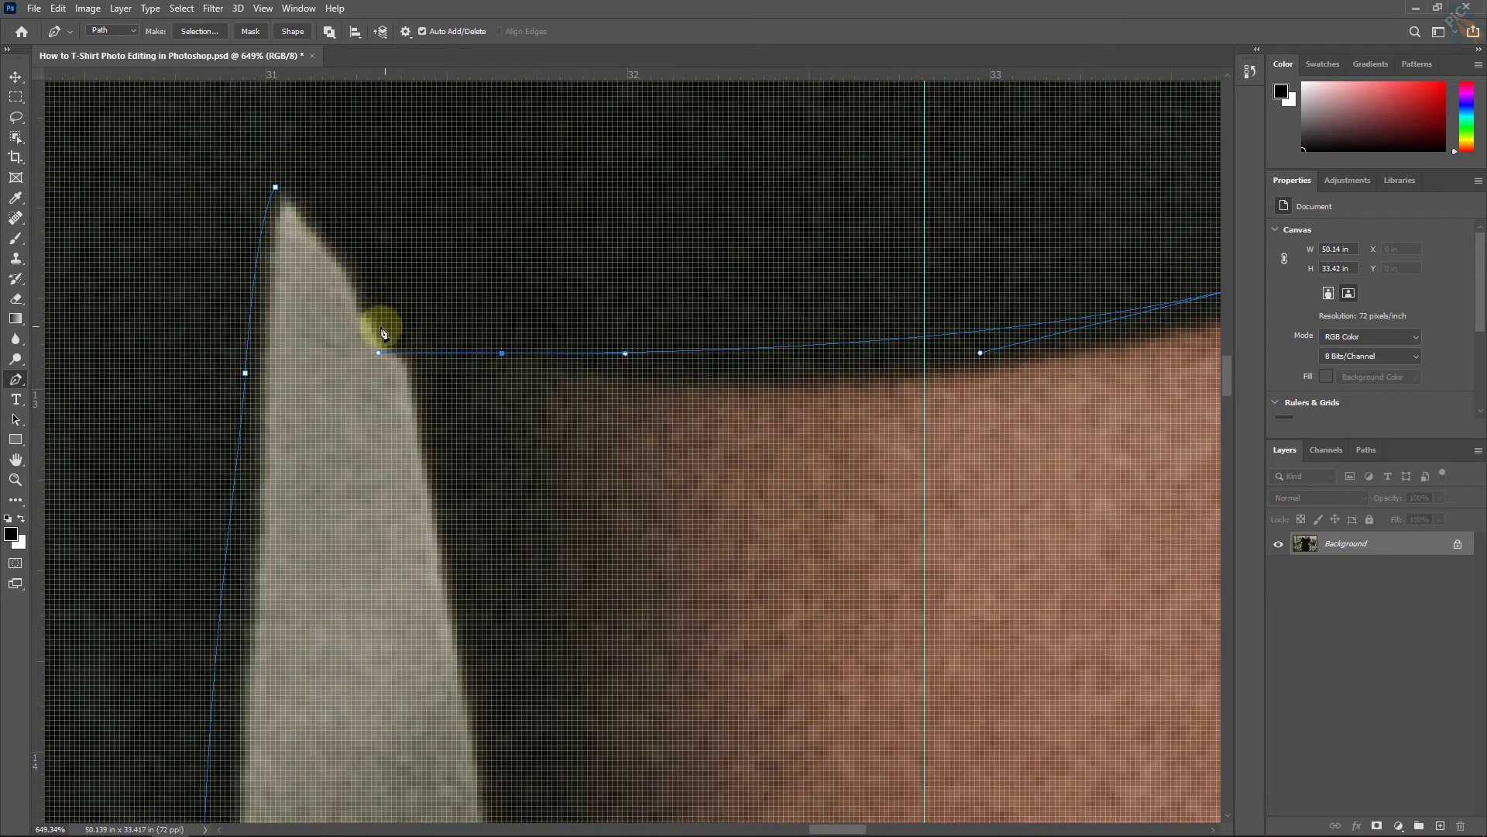
pyautogui.click(376, 317)
pyautogui.click(331, 230)
pyautogui.click(308, 209)
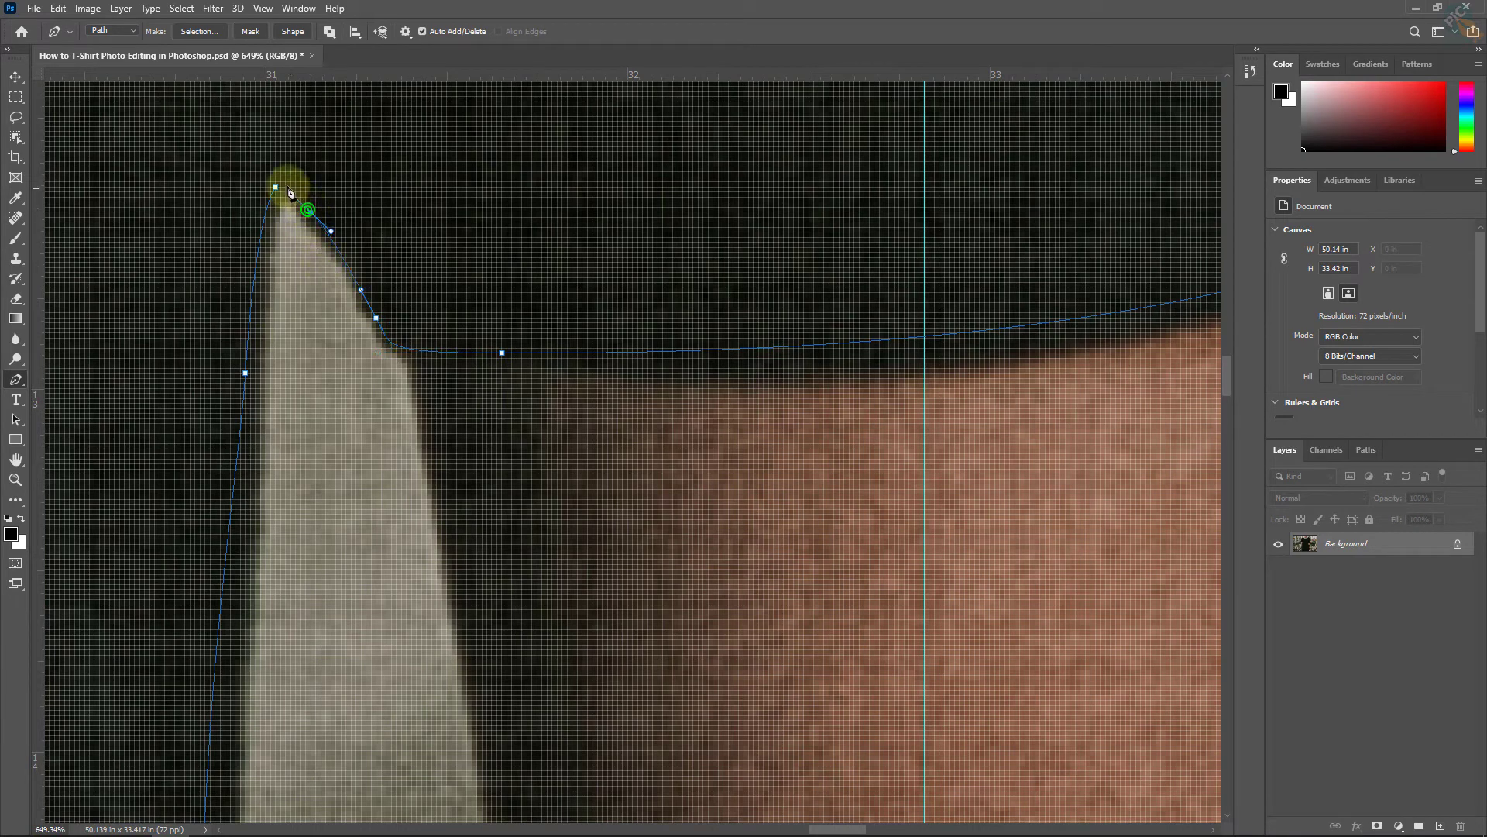
pyautogui.click(275, 188)
pyautogui.moveTo(467, 189)
pyautogui.mouseDown()
pyautogui.moveTo(306, 173)
pyautogui.moveTo(418, 339)
pyautogui.mouseUp()
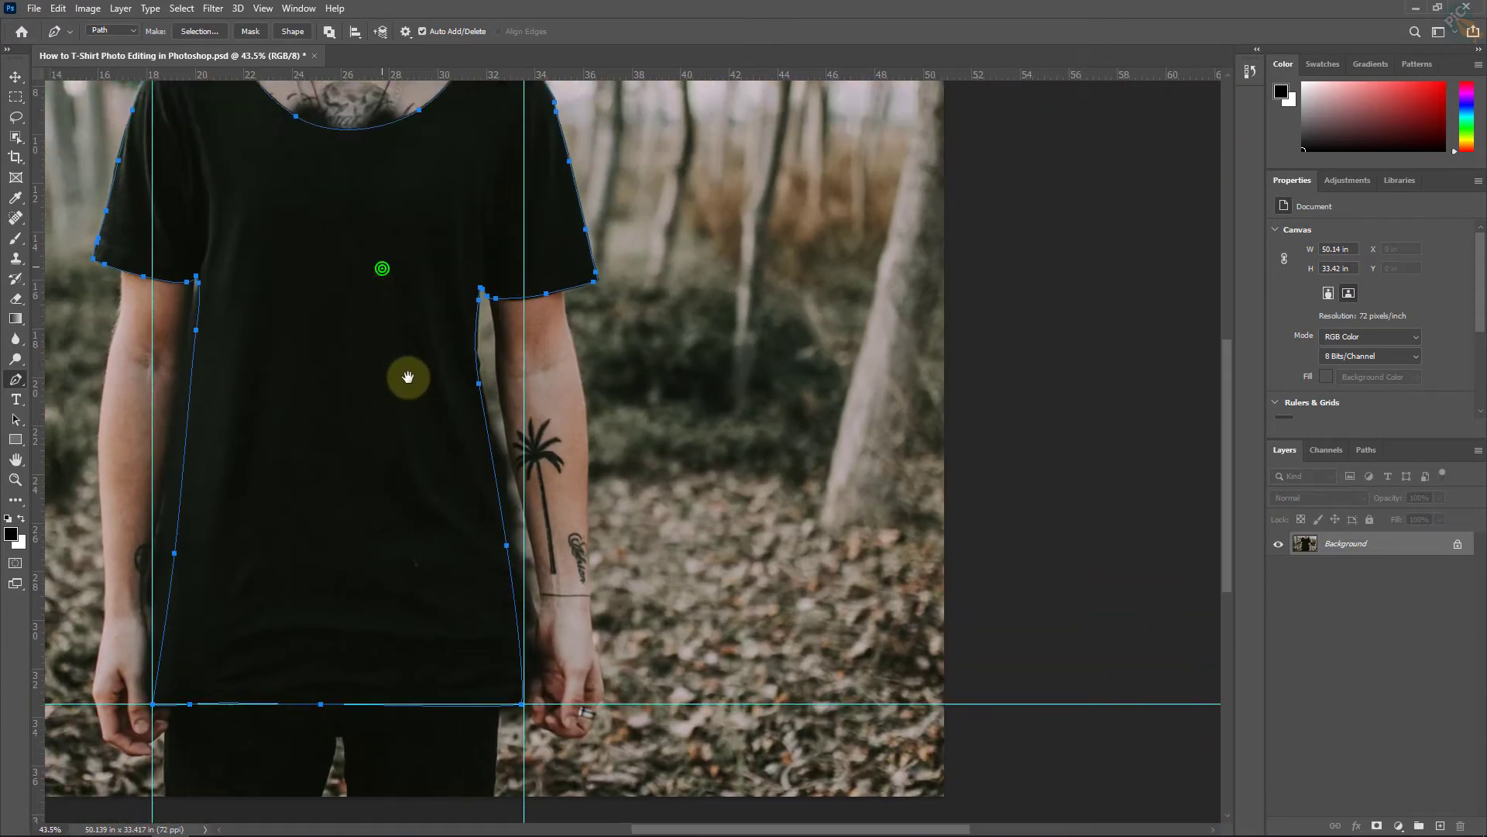
pyautogui.moveTo(383, 271)
pyautogui.mouseDown()
pyautogui.moveTo(399, 417)
pyautogui.moveTo(387, 445)
pyautogui.mouseUp()
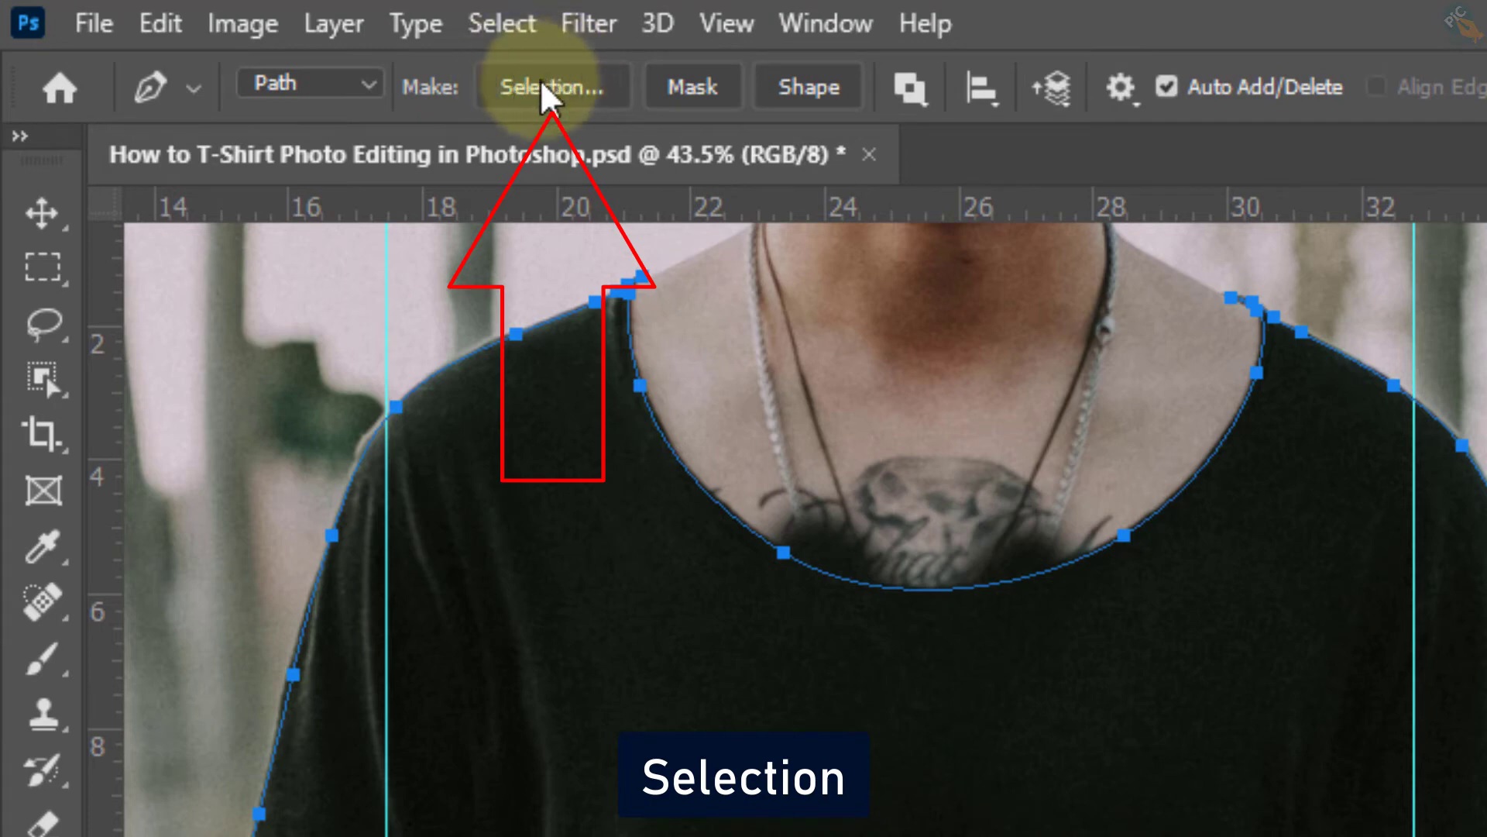
# Step: Convert the closed shirt path into a selection with a Feather Radius of 0
pyautogui.click(546, 89)
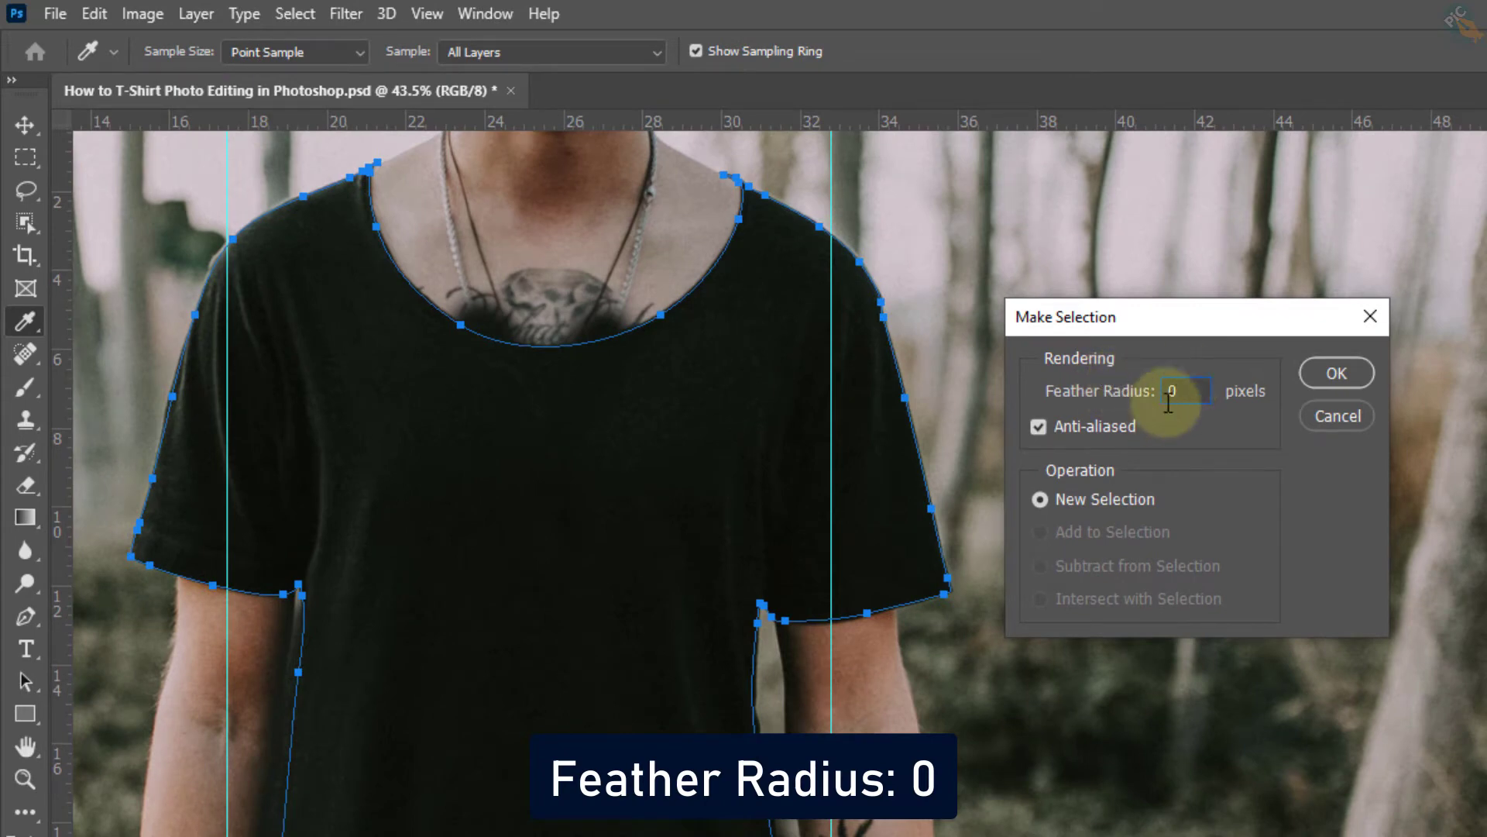
pyautogui.click(1337, 365)
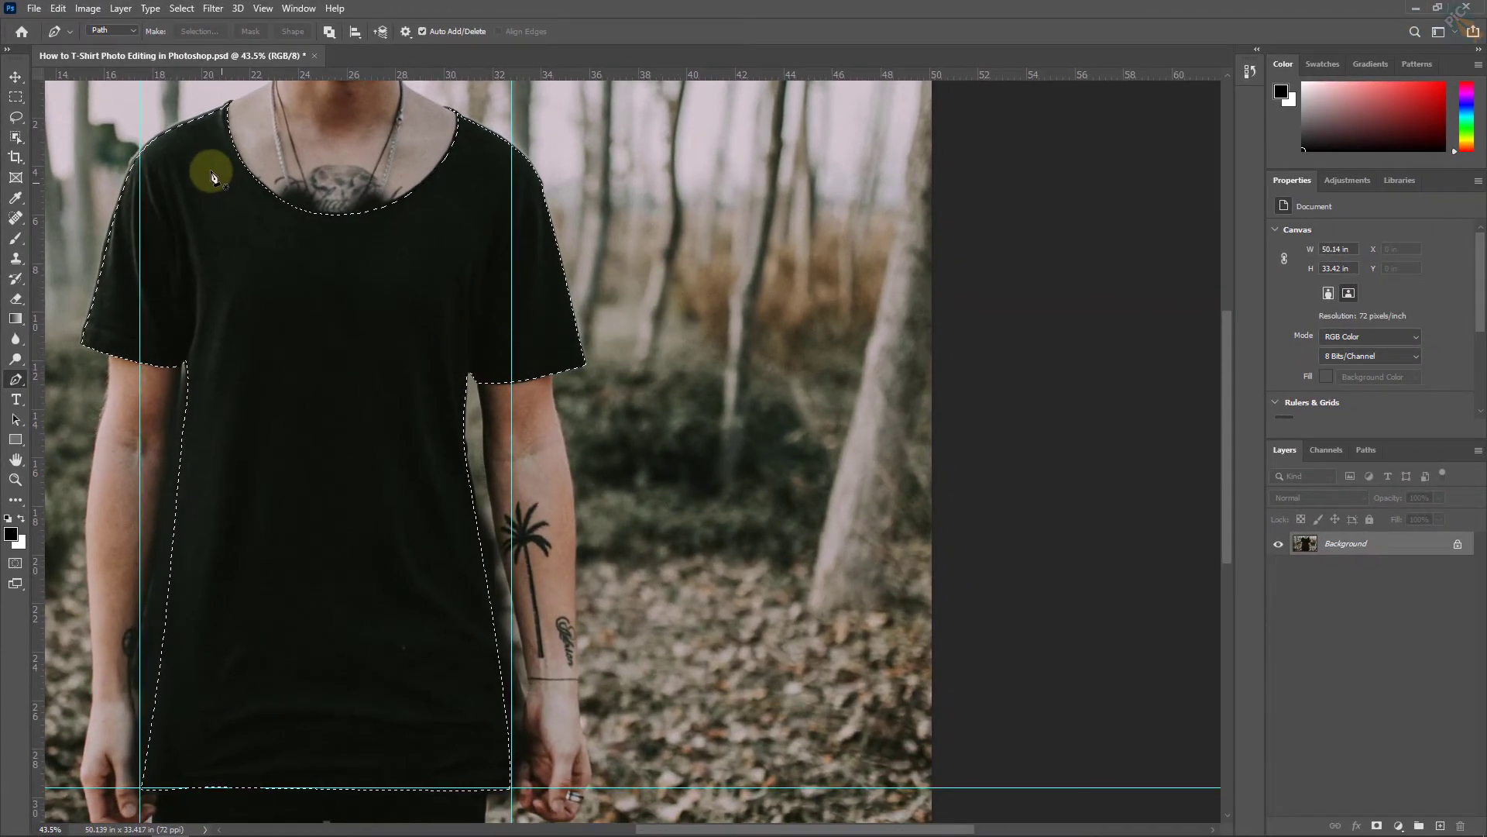
# Step: Cut the selected shirt onto Layer 1 with Layer Via Cut, then select the Move tool
pyautogui.click(120, 9)
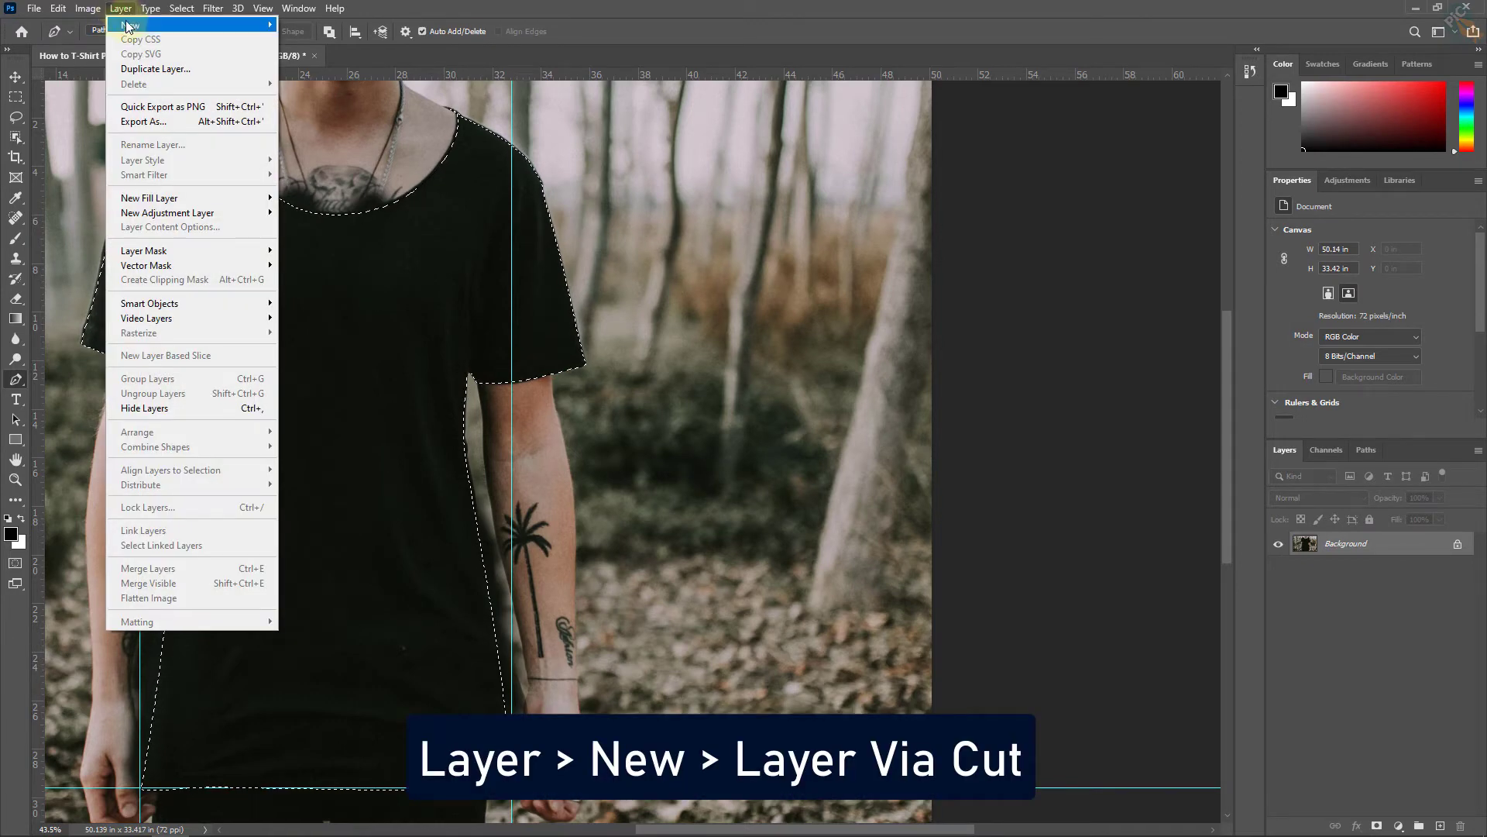
pyautogui.moveTo(133, 25)
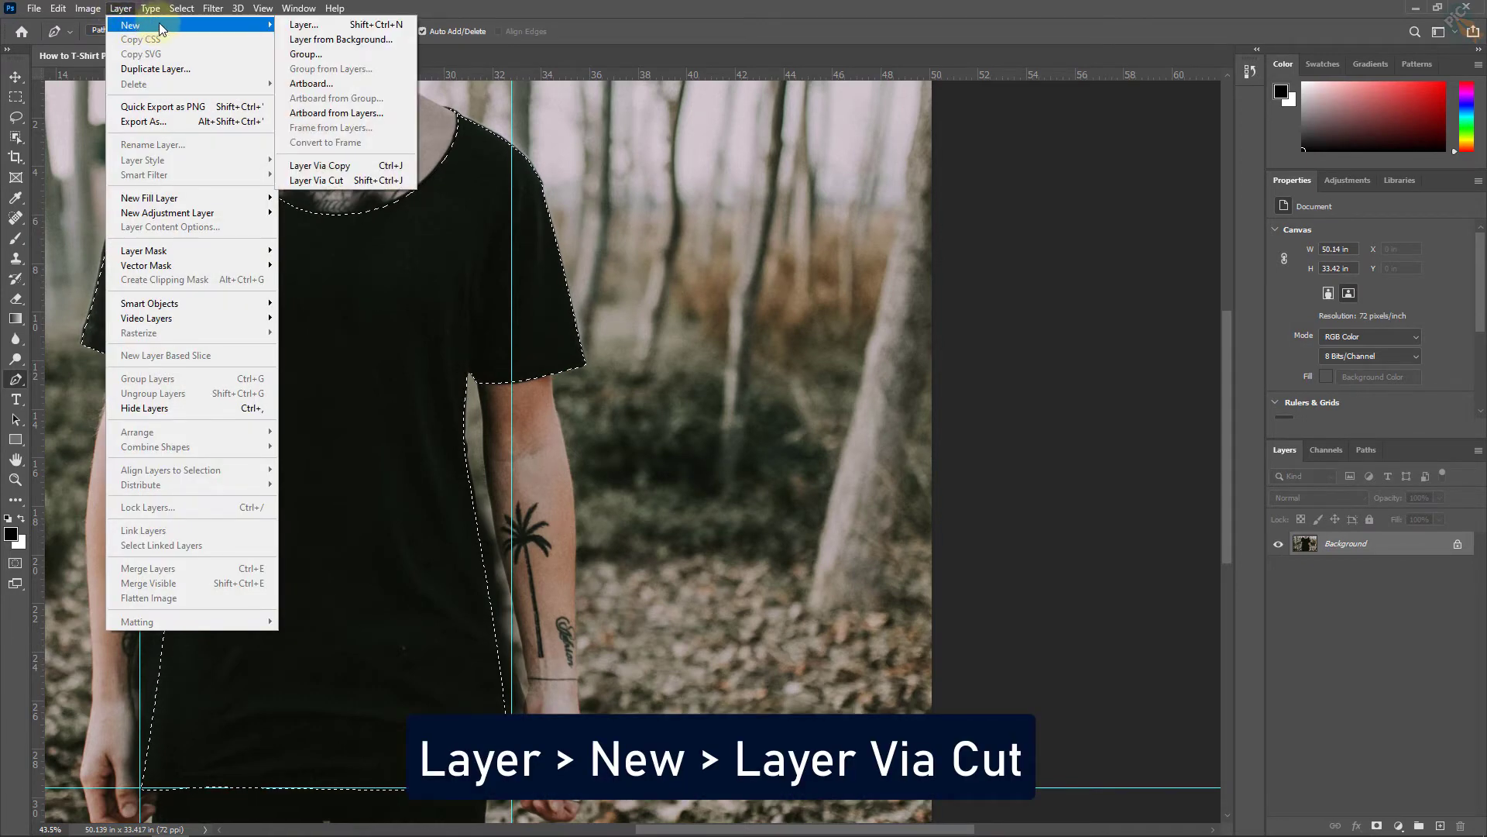
pyautogui.click(341, 181)
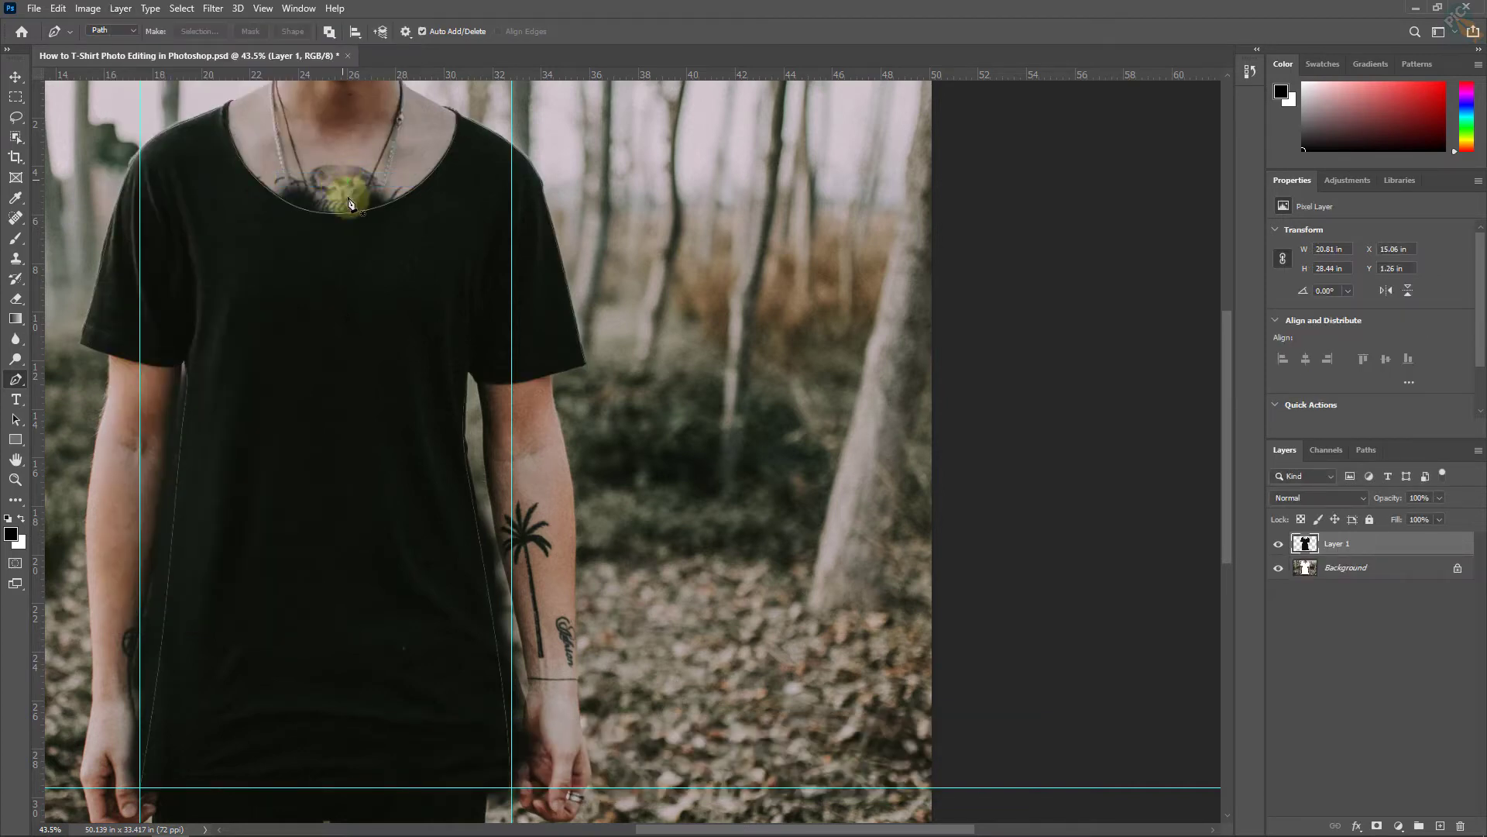
pyautogui.click(16, 76)
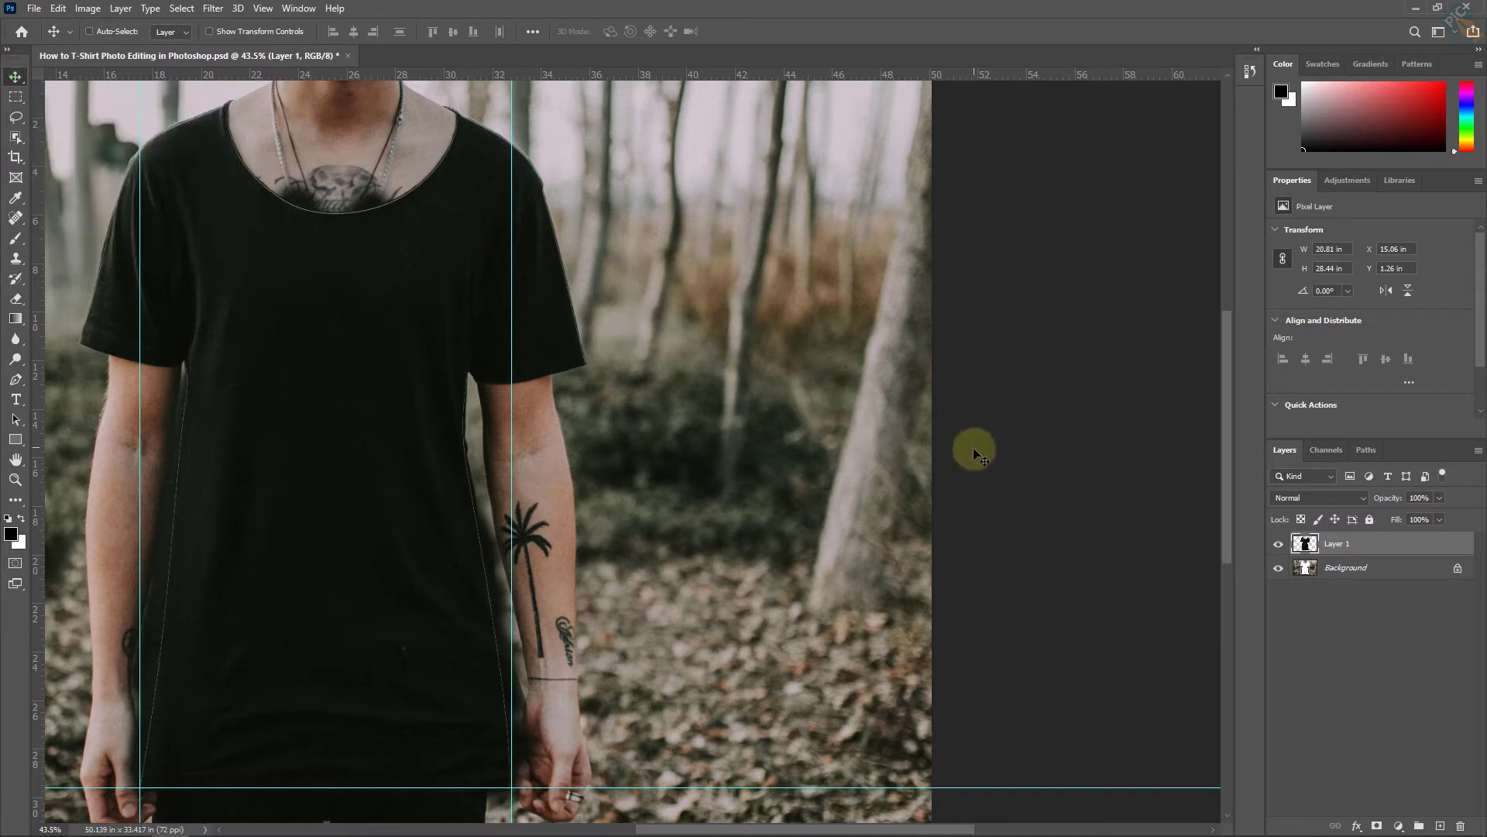
# Step: Hide the Background layer so the cut-out shirt shows on transparency
pyautogui.click(1281, 569)
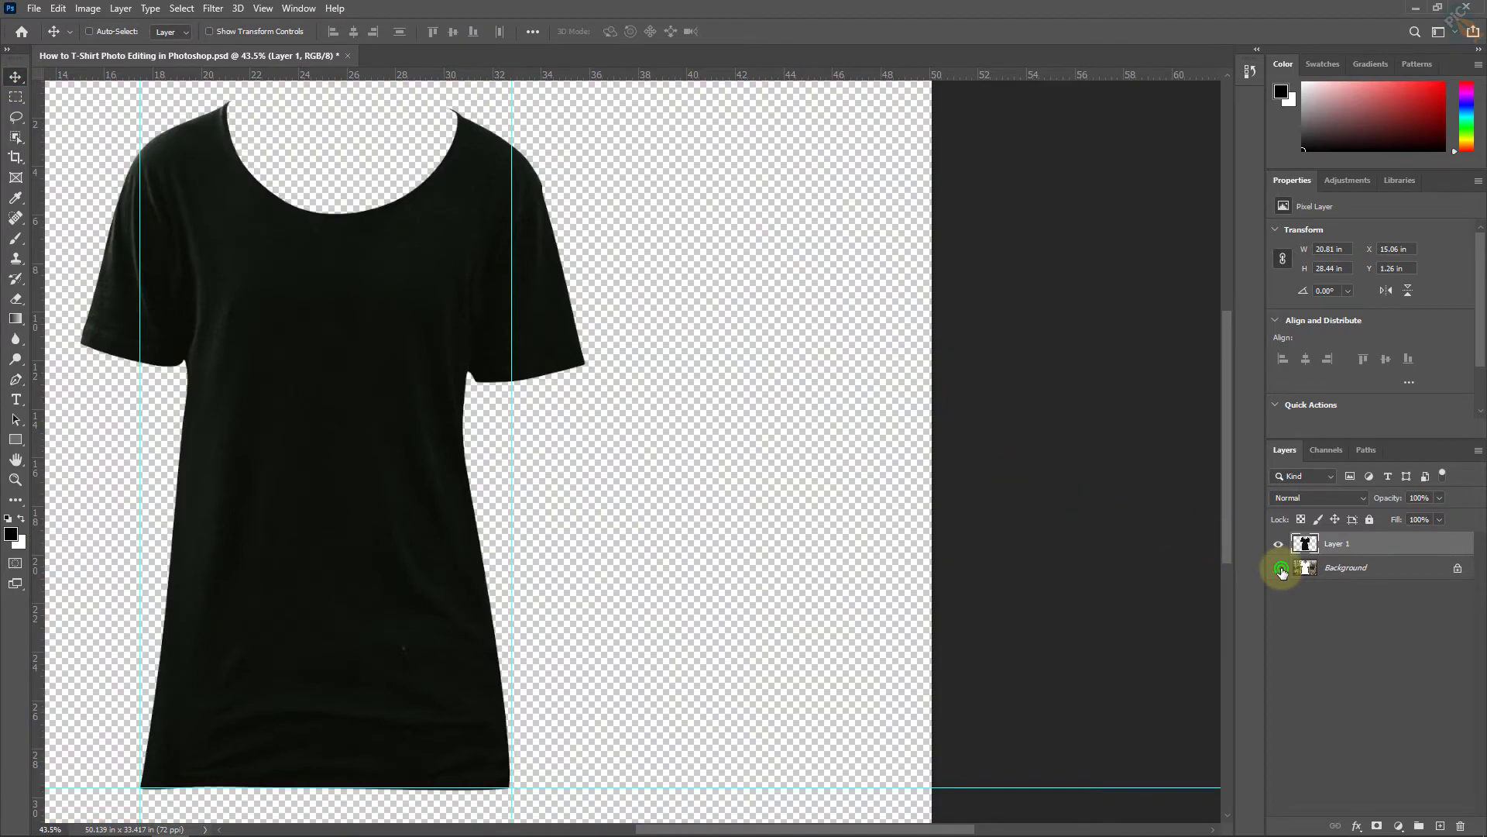
pyautogui.click(1281, 569)
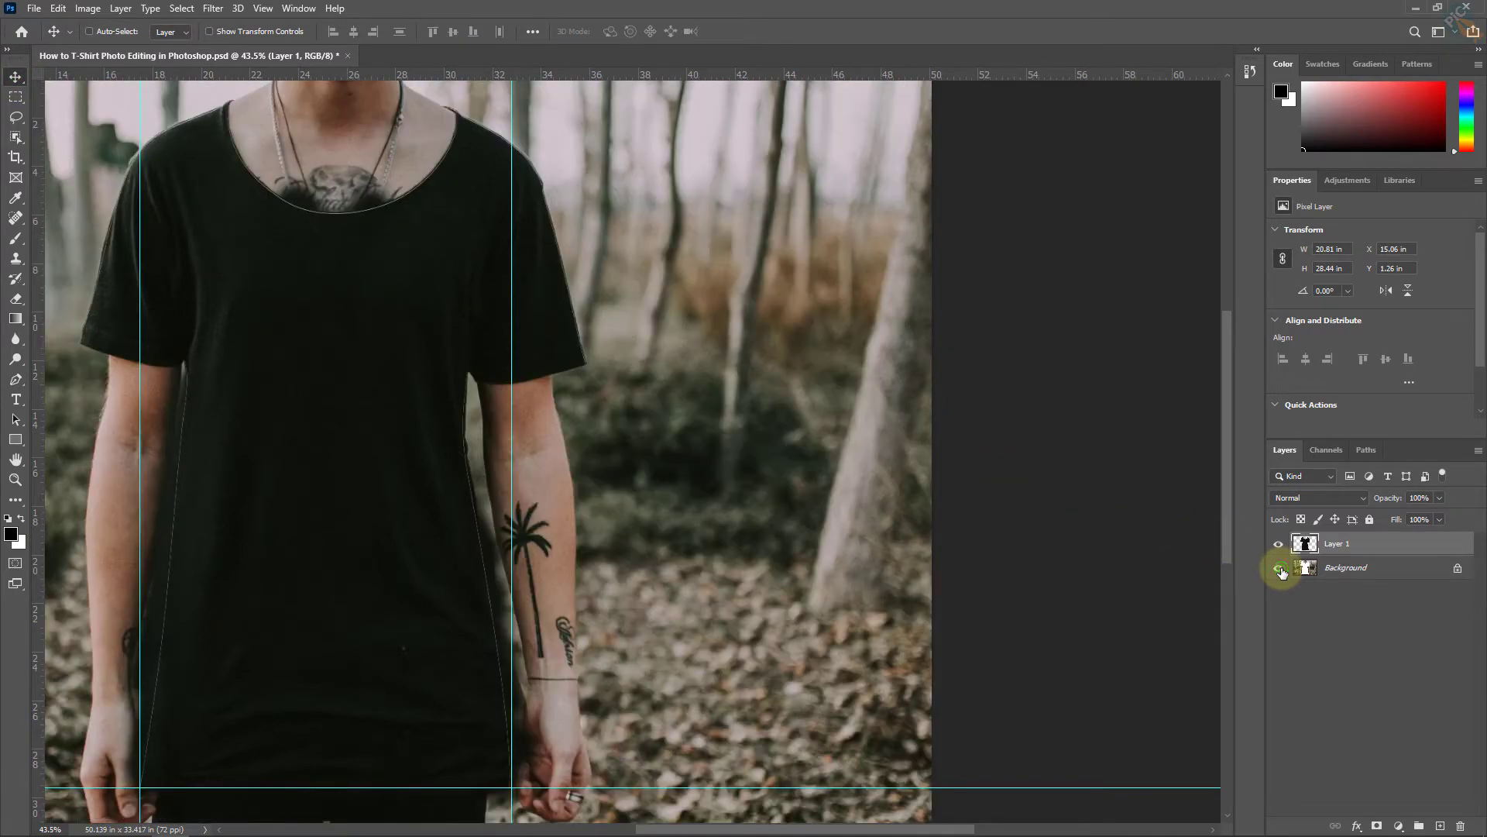
pyautogui.click(1280, 569)
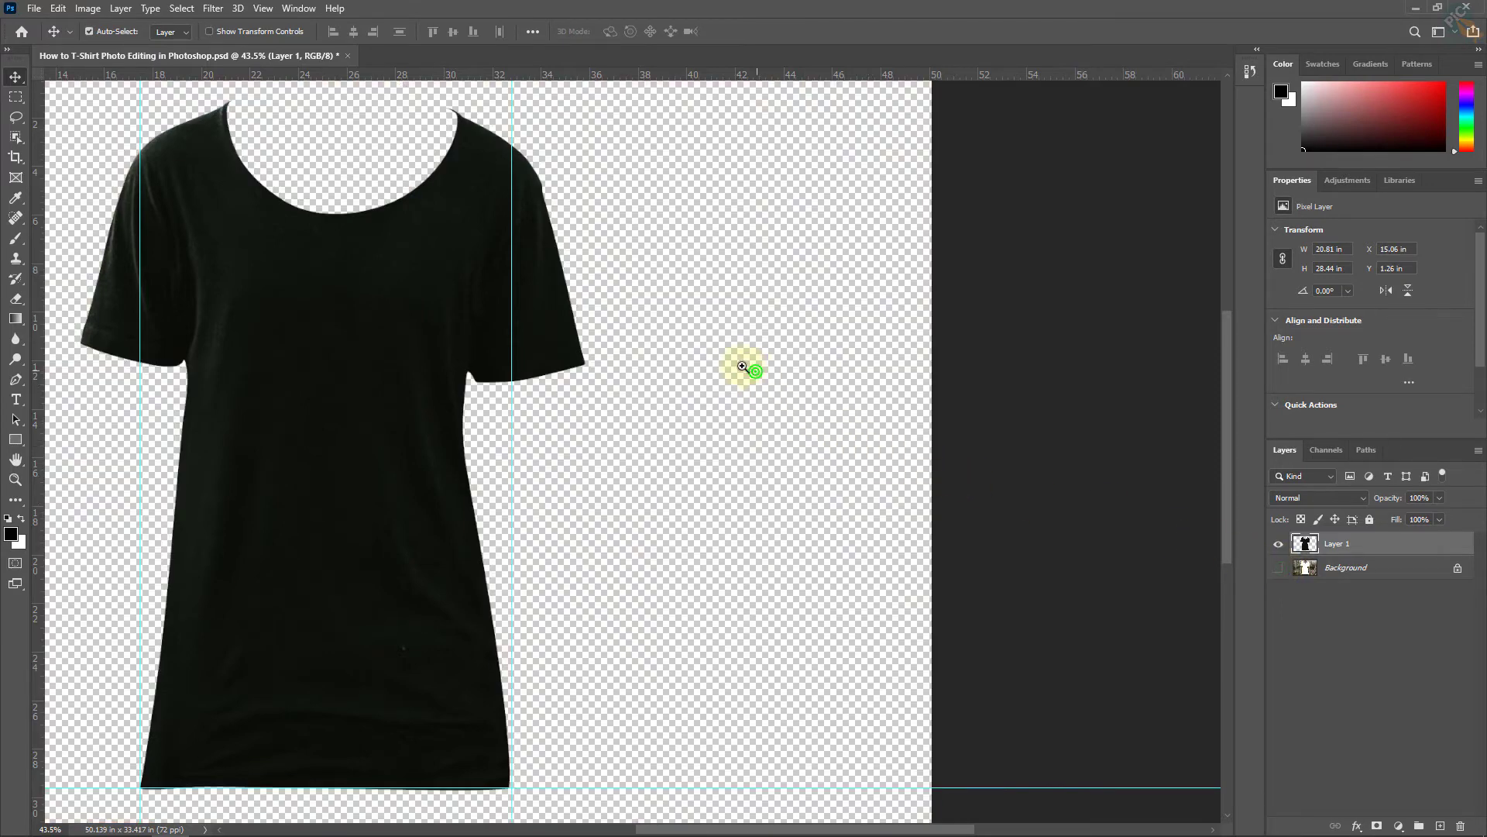
pyautogui.moveTo(743, 367)
pyautogui.mouseDown()
pyautogui.moveTo(714, 355)
pyautogui.moveTo(773, 336)
pyautogui.mouseUp()
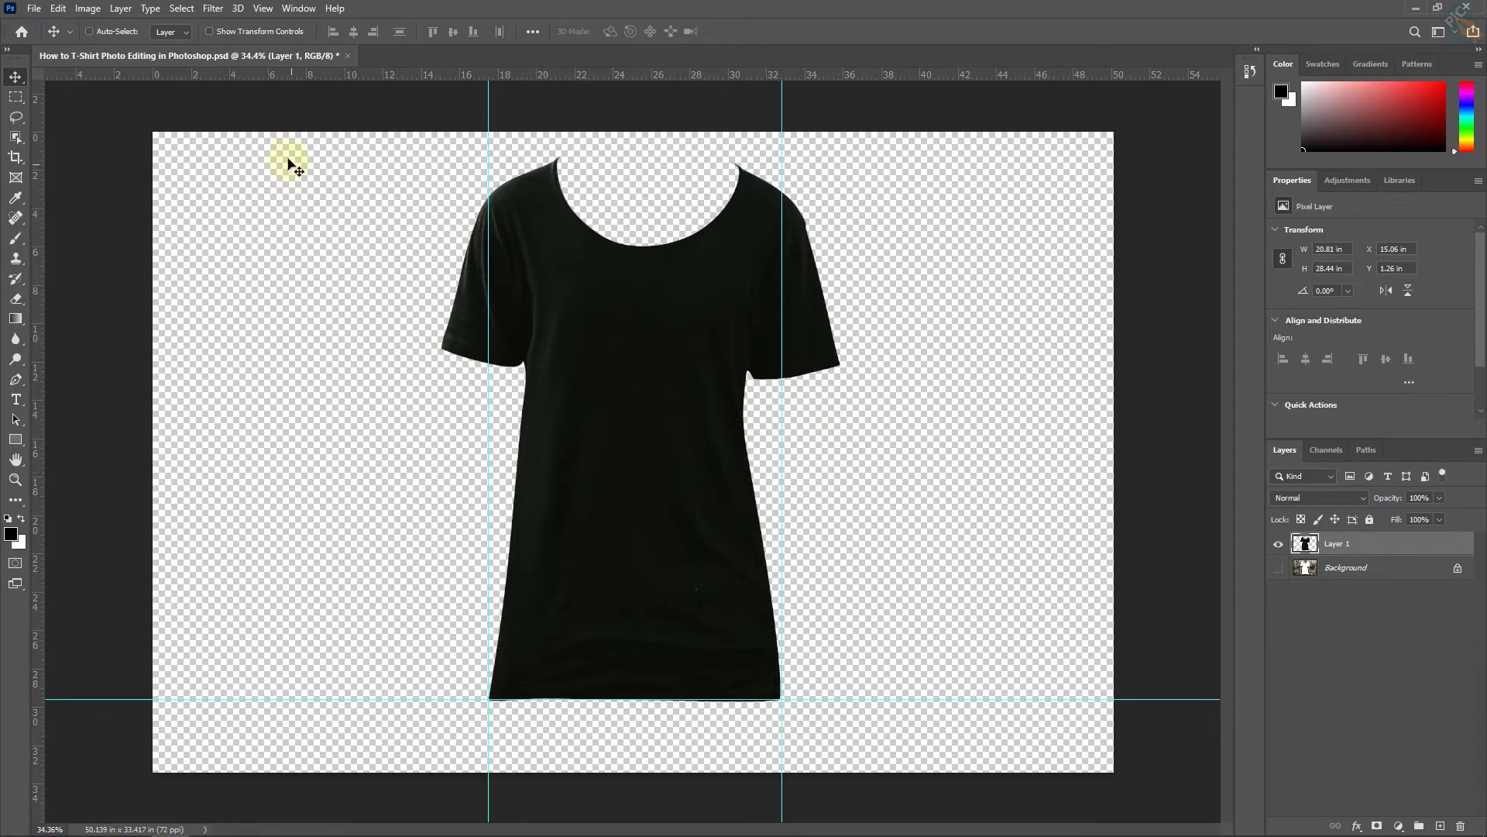
# Step: Clear all guides via View > Clear Guides and zoom in on the shirt
pyautogui.click(264, 9)
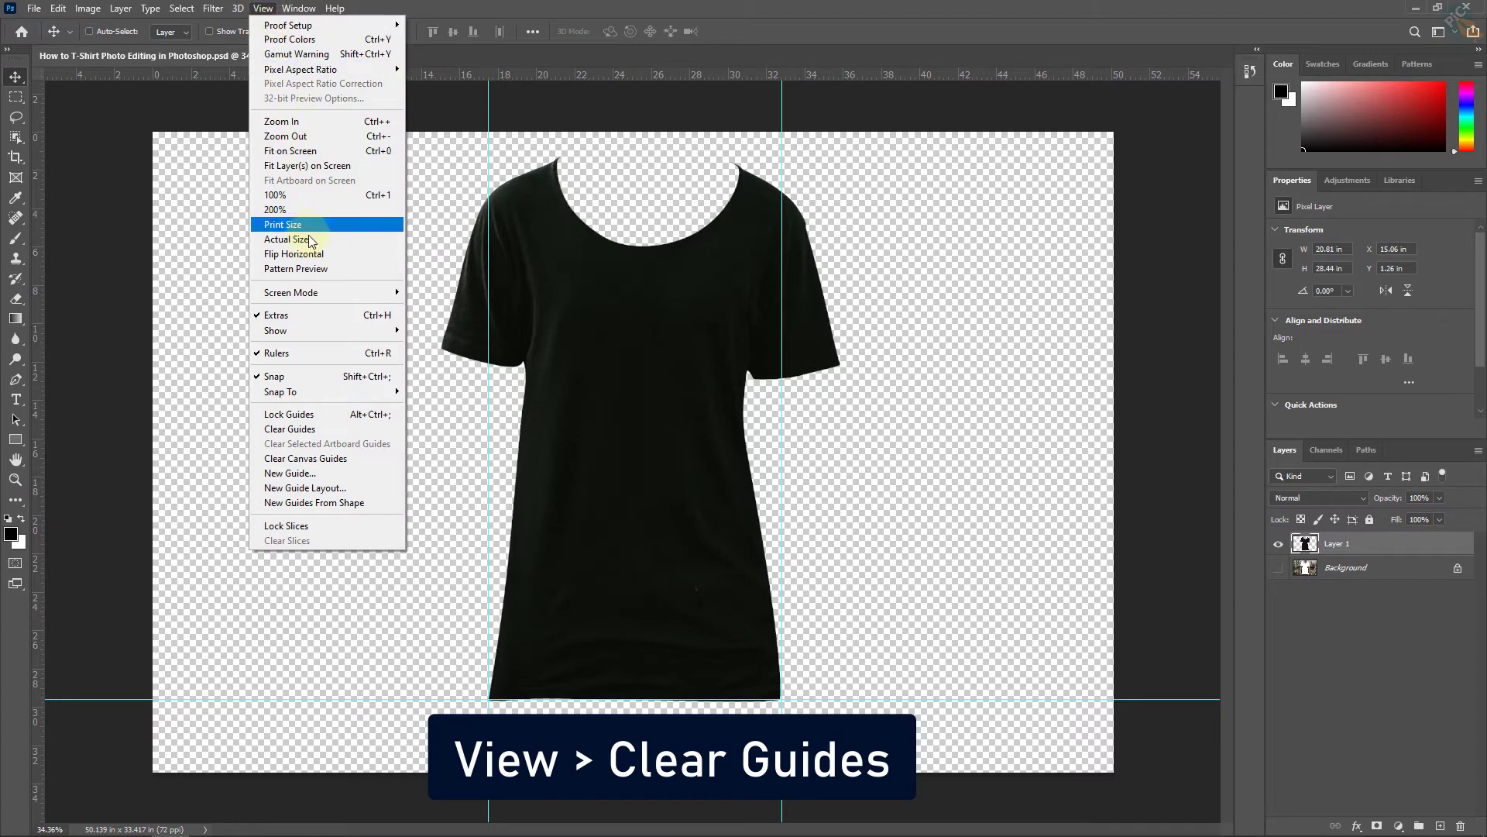
pyautogui.click(284, 431)
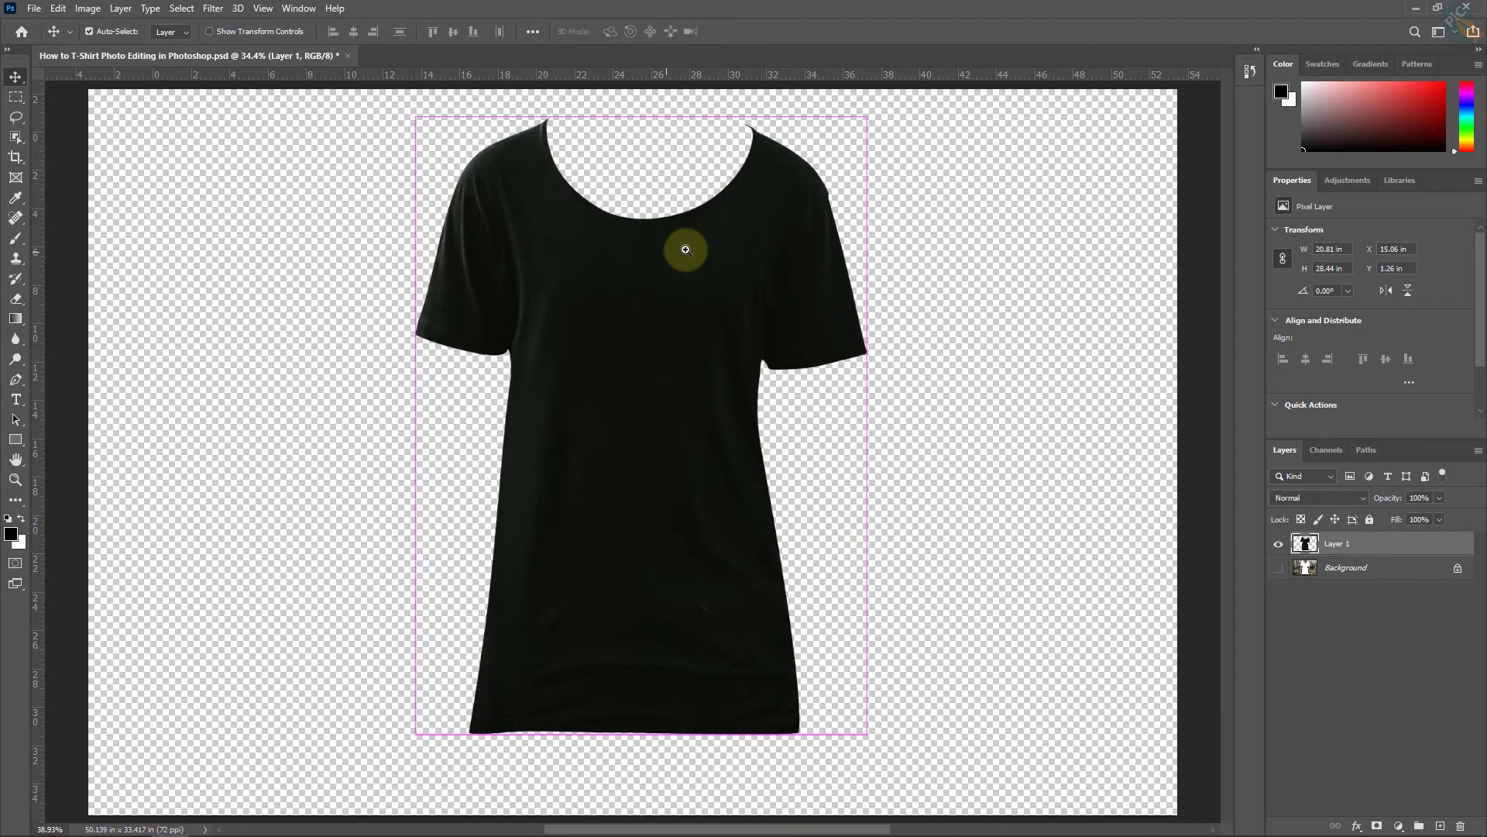
pyautogui.moveTo(655, 271)
pyautogui.mouseDown()
pyautogui.moveTo(634, 322)
pyautogui.moveTo(597, 305)
pyautogui.mouseUp()
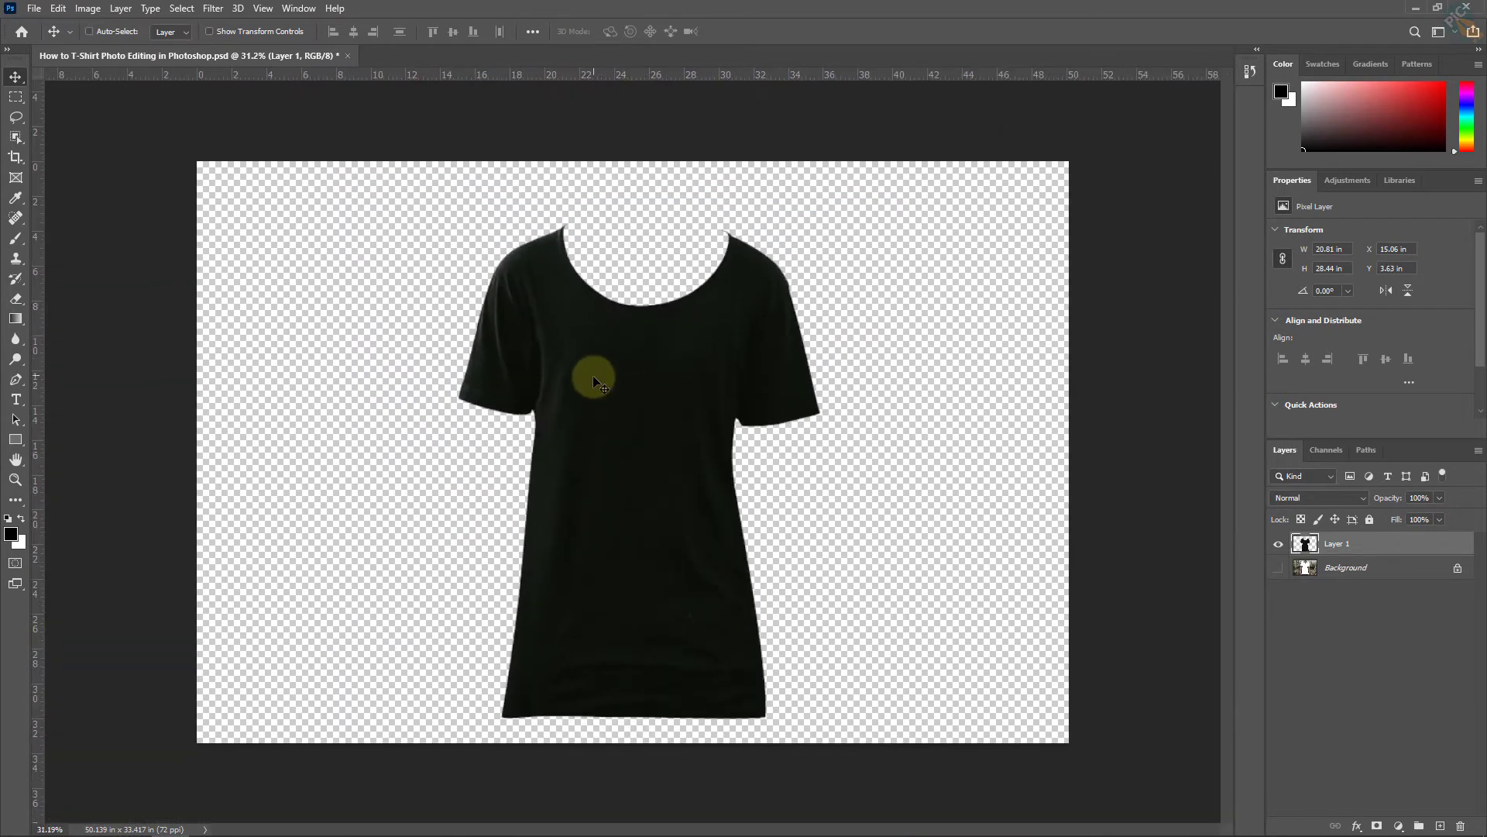
pyautogui.moveTo(685, 395); pyautogui.dragTo(819, 453)
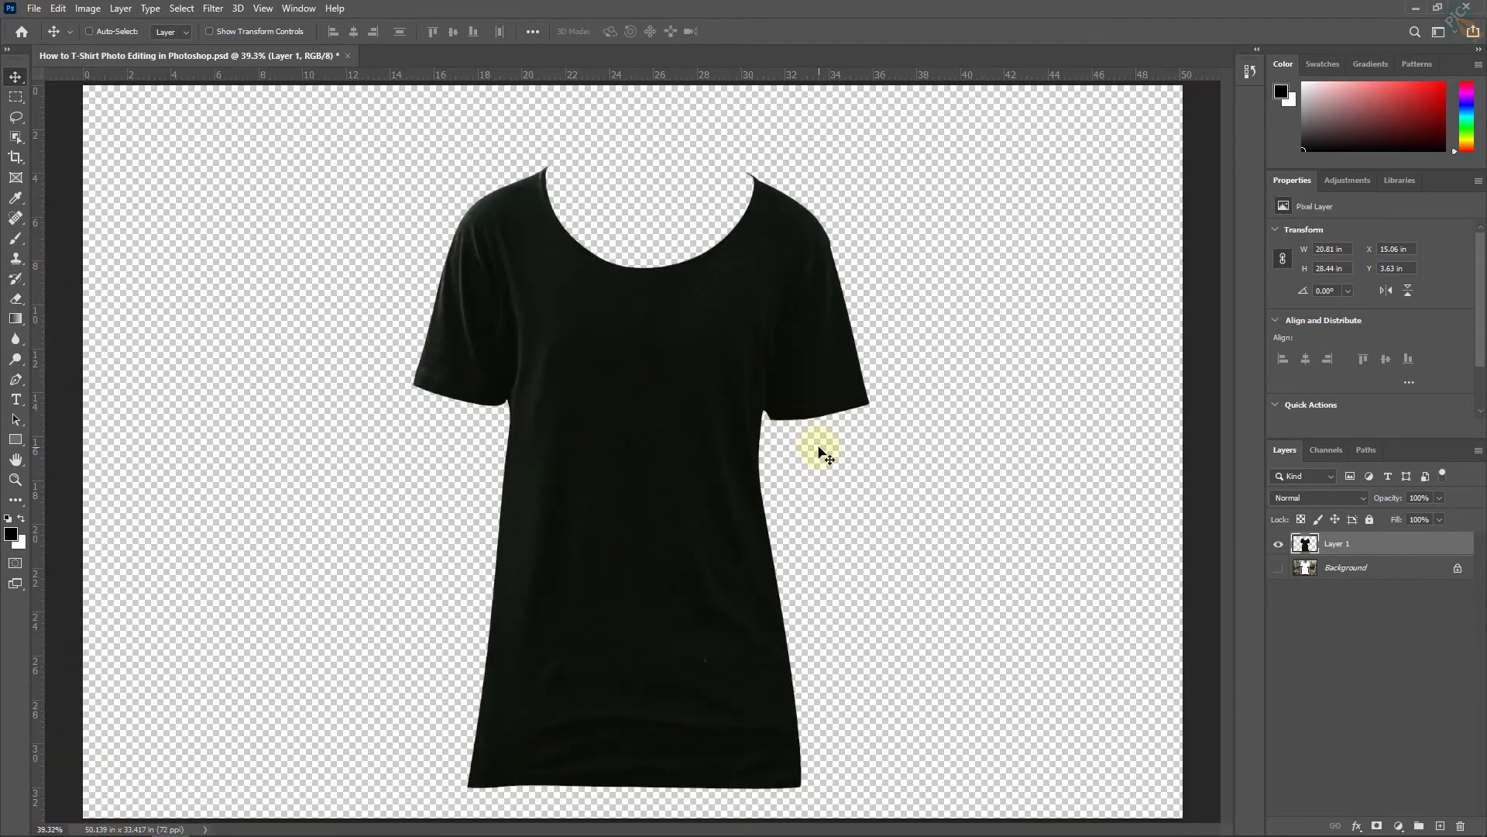
# Step: Show the Background layer, fill it with white using Ctrl+Backspace, and reselect Layer 1
pyautogui.click(1350, 568)
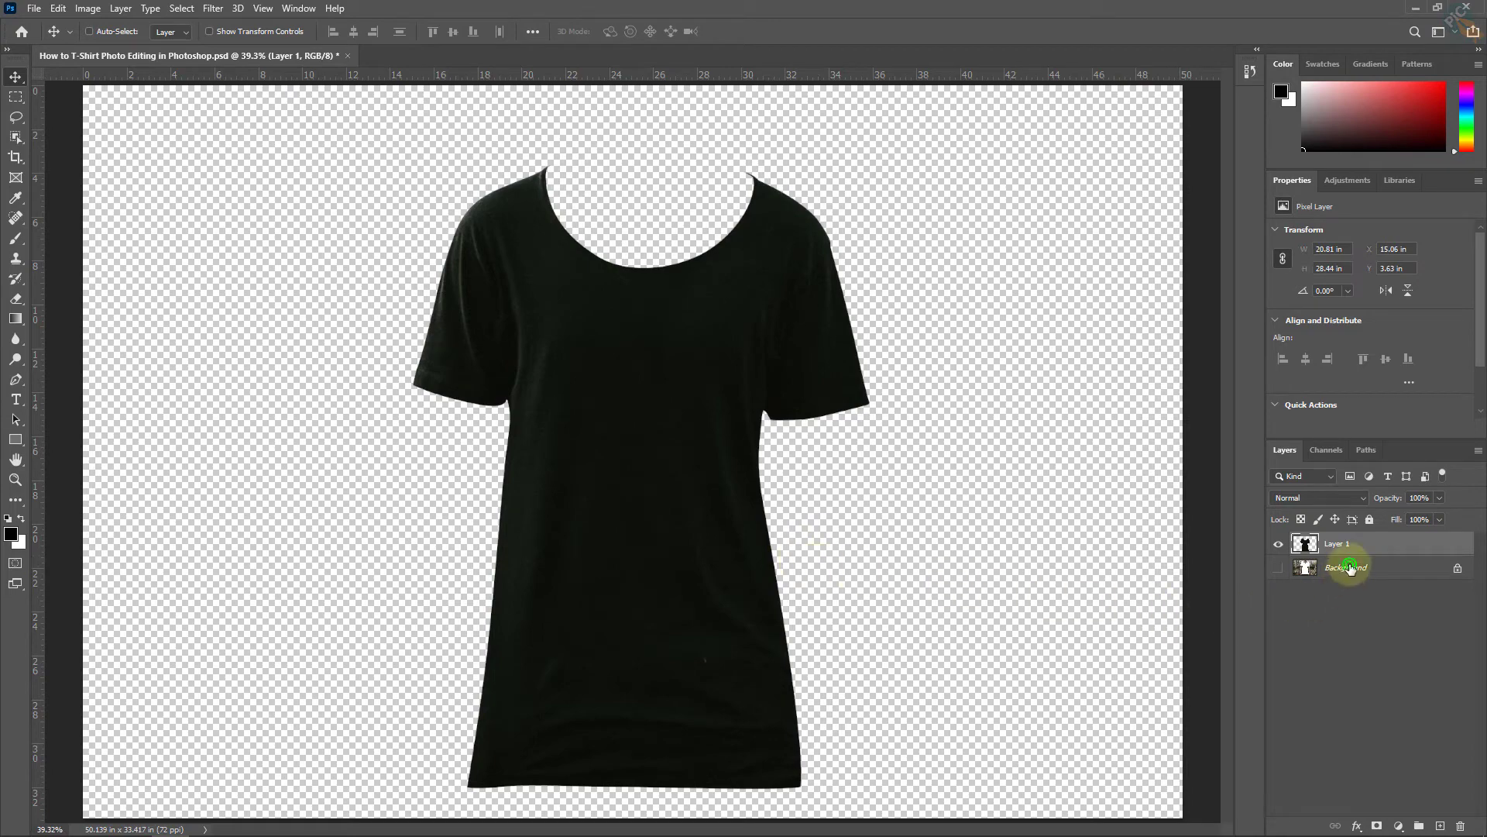
pyautogui.click(1279, 568)
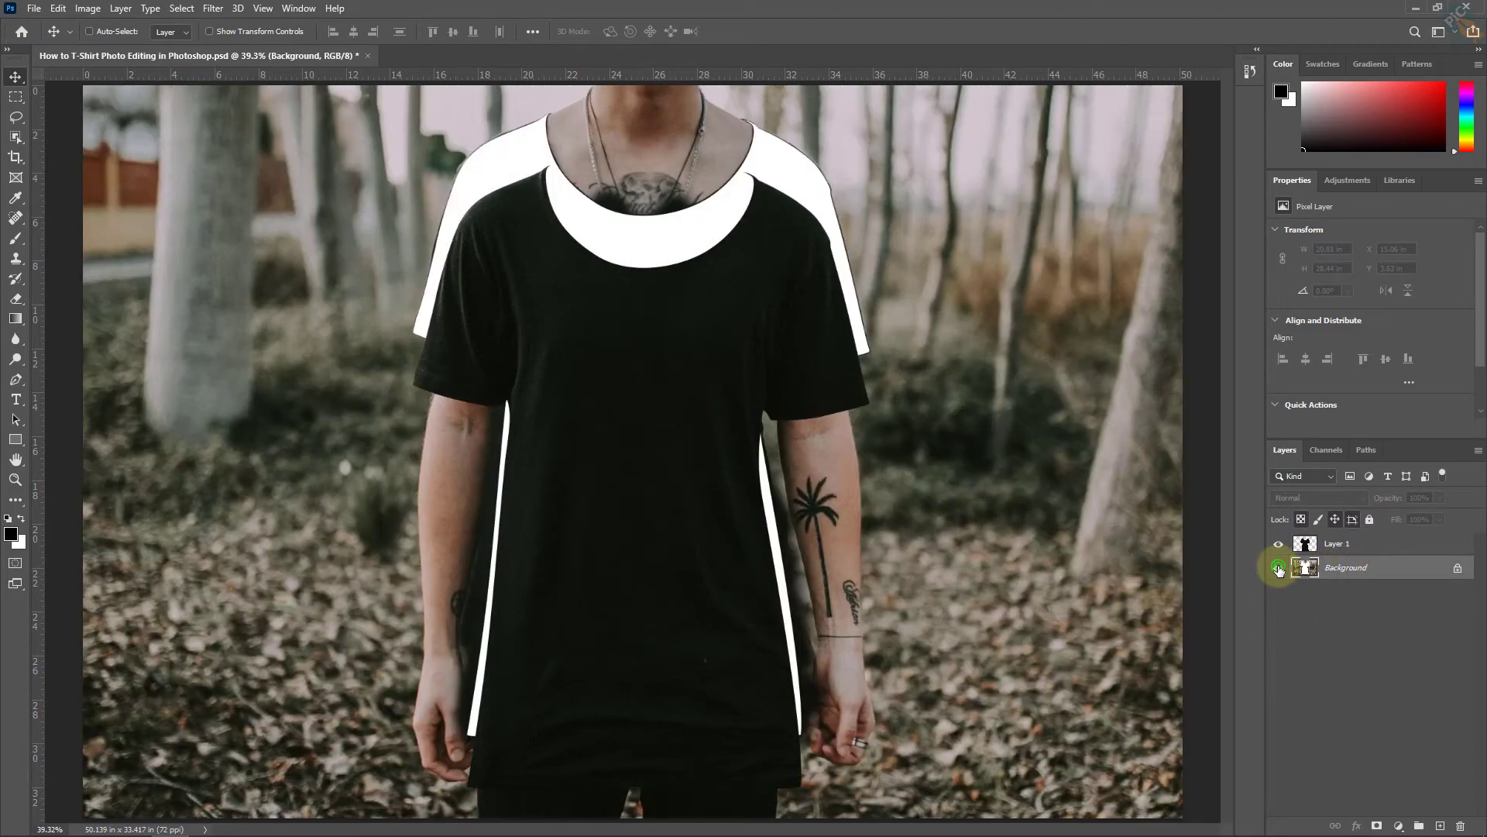
pyautogui.click(1361, 570)
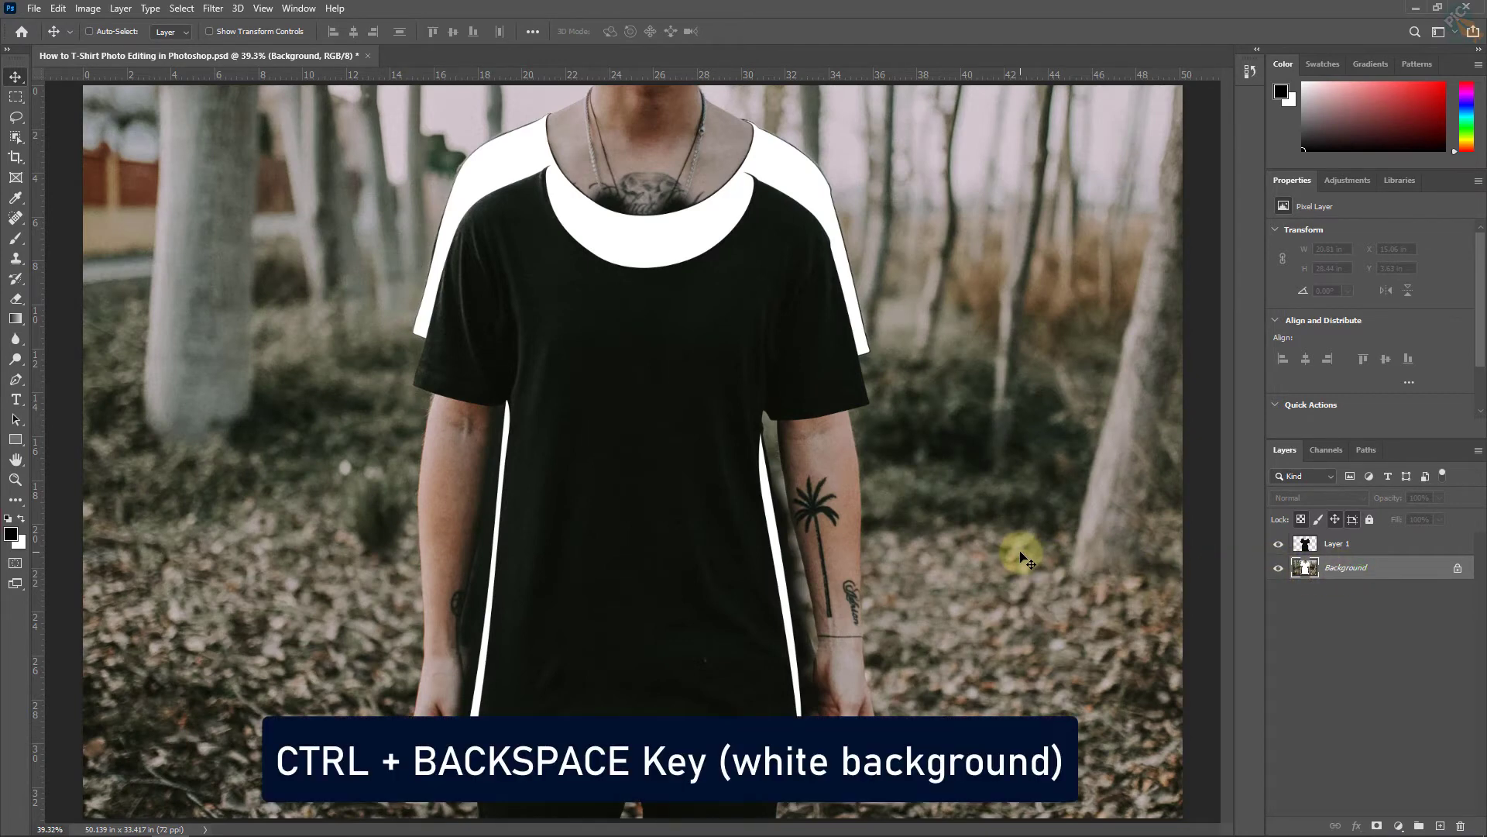
pyautogui.press('ctrl')
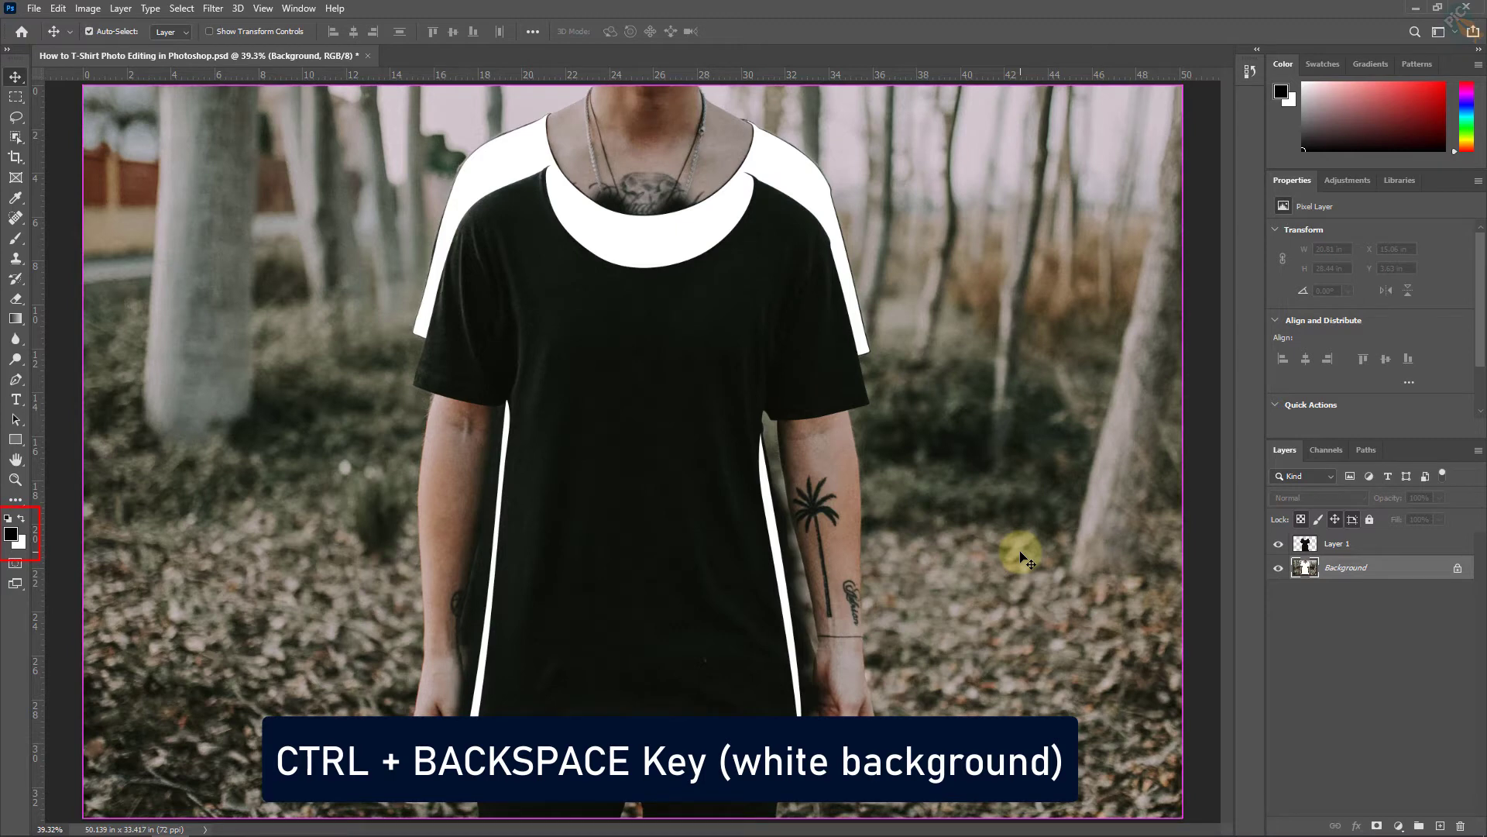
pyautogui.hotkey('ctrl', 'BackSpace')
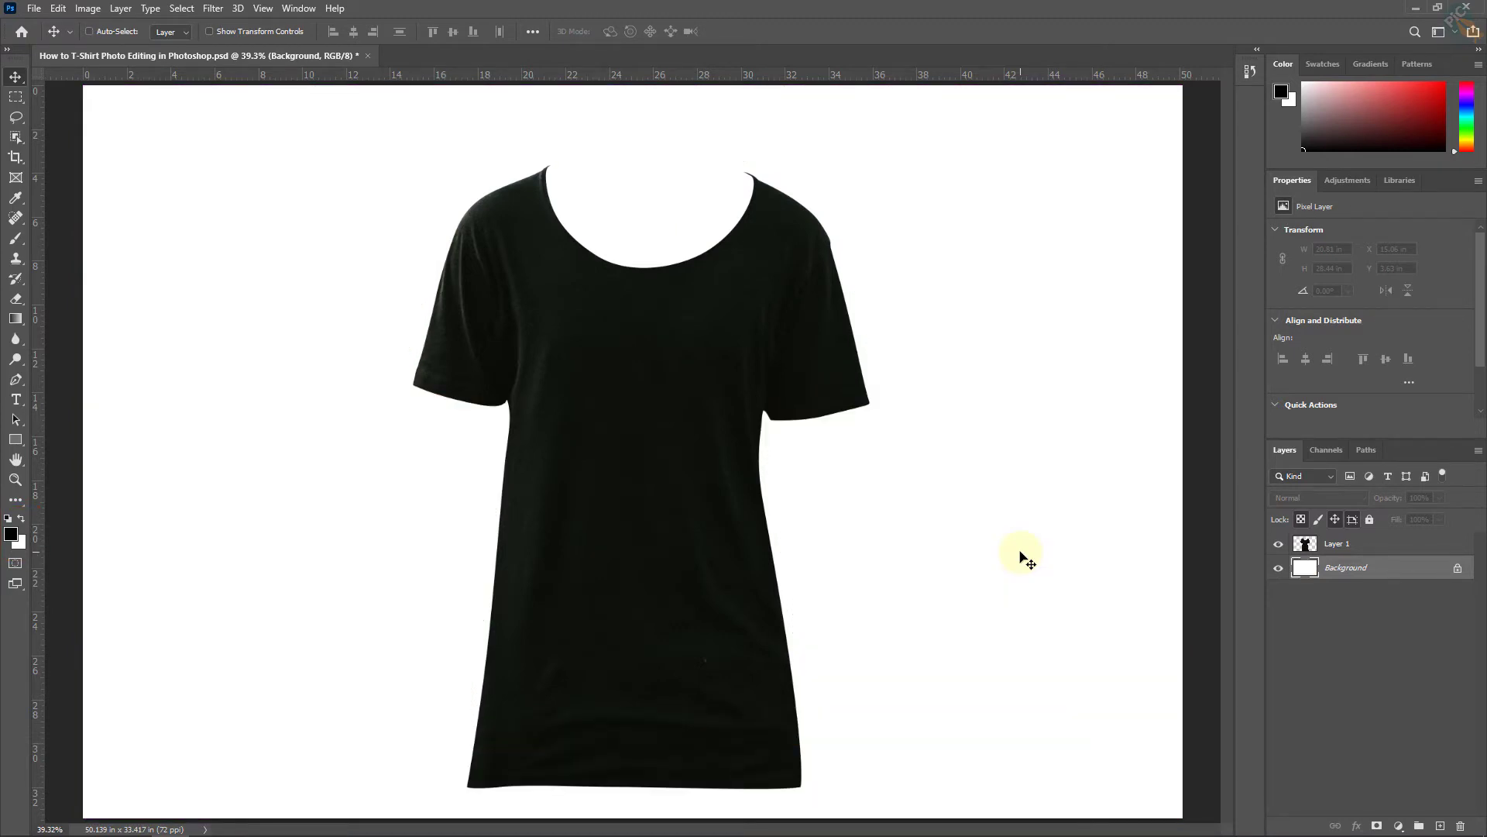
pyautogui.click(1362, 545)
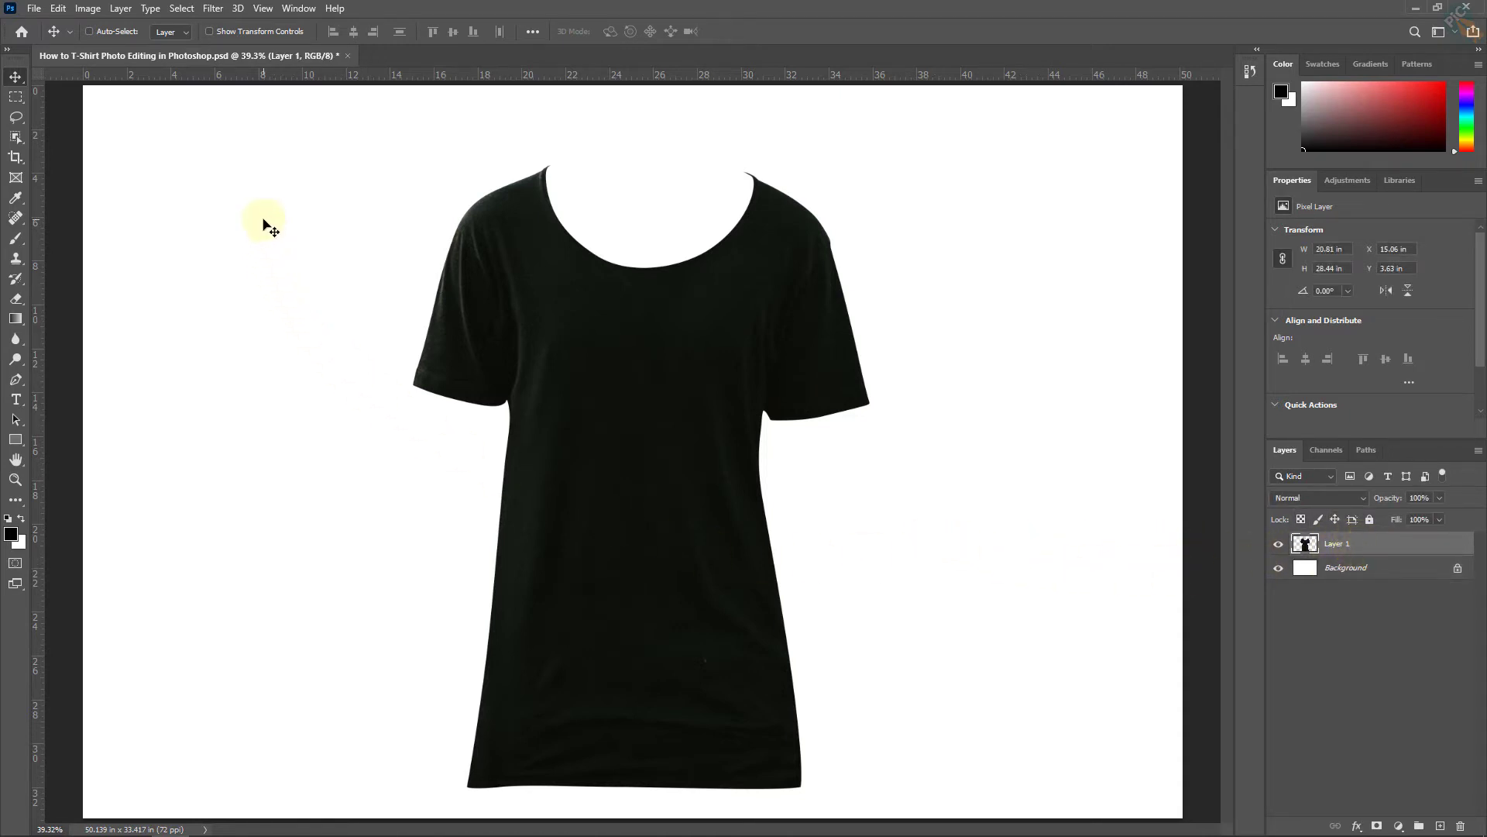
# Step: Duplicate the shirt layer with Layer > Duplicate Layer to create Layer 1 copy
pyautogui.click(122, 10)
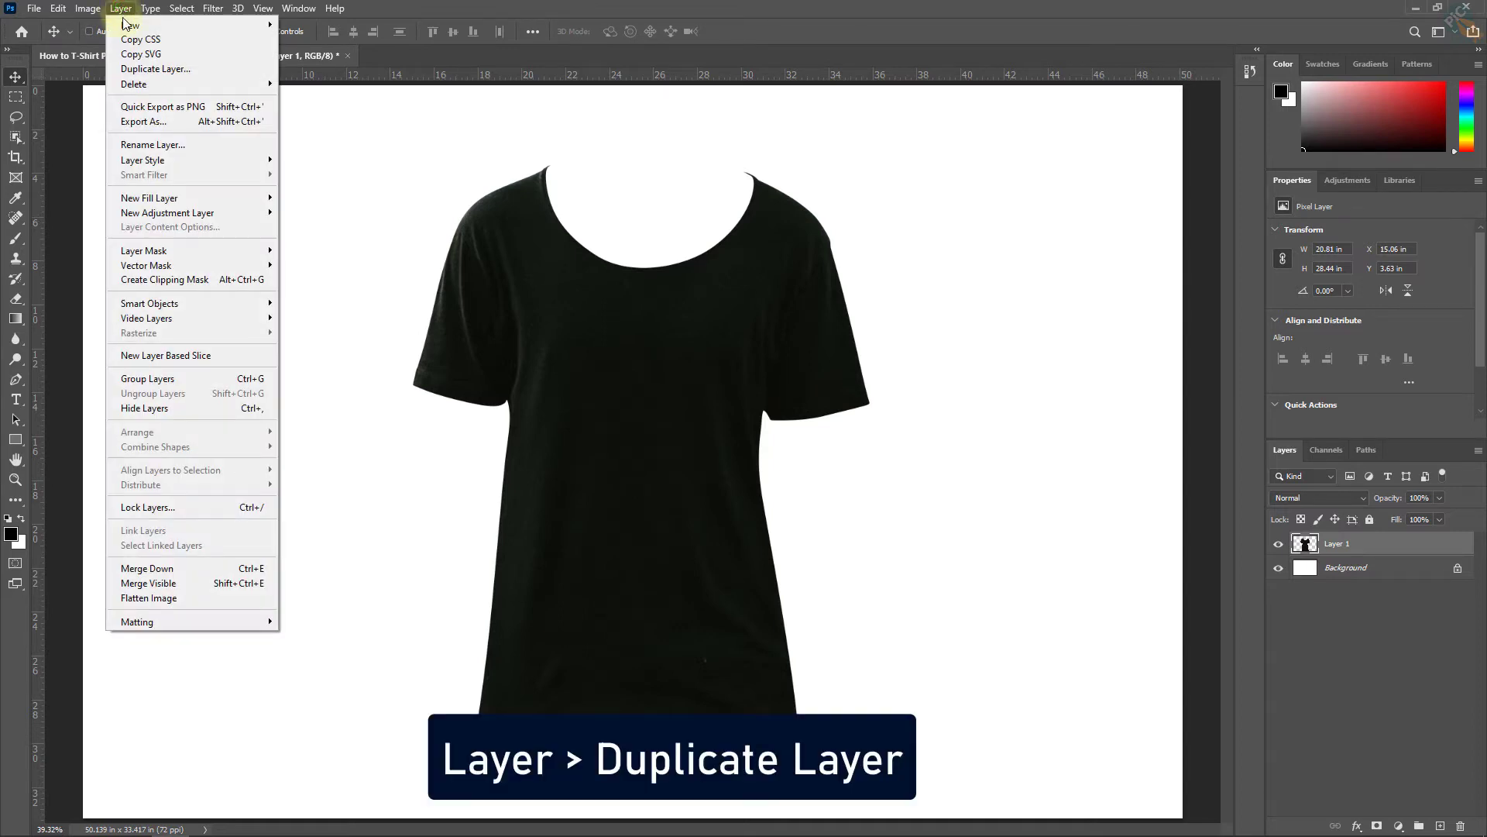
pyautogui.click(172, 71)
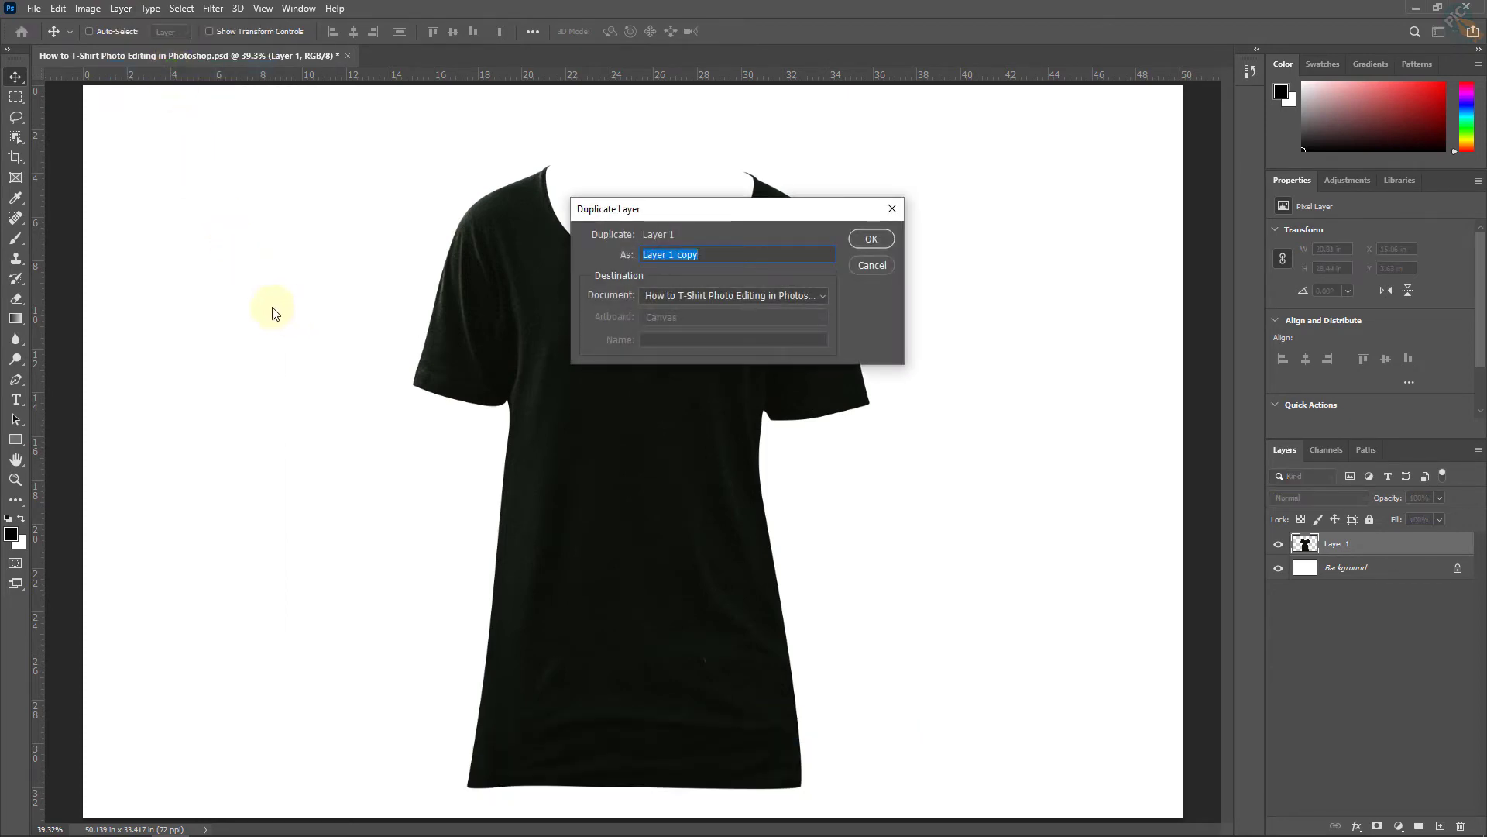
pyautogui.click(871, 240)
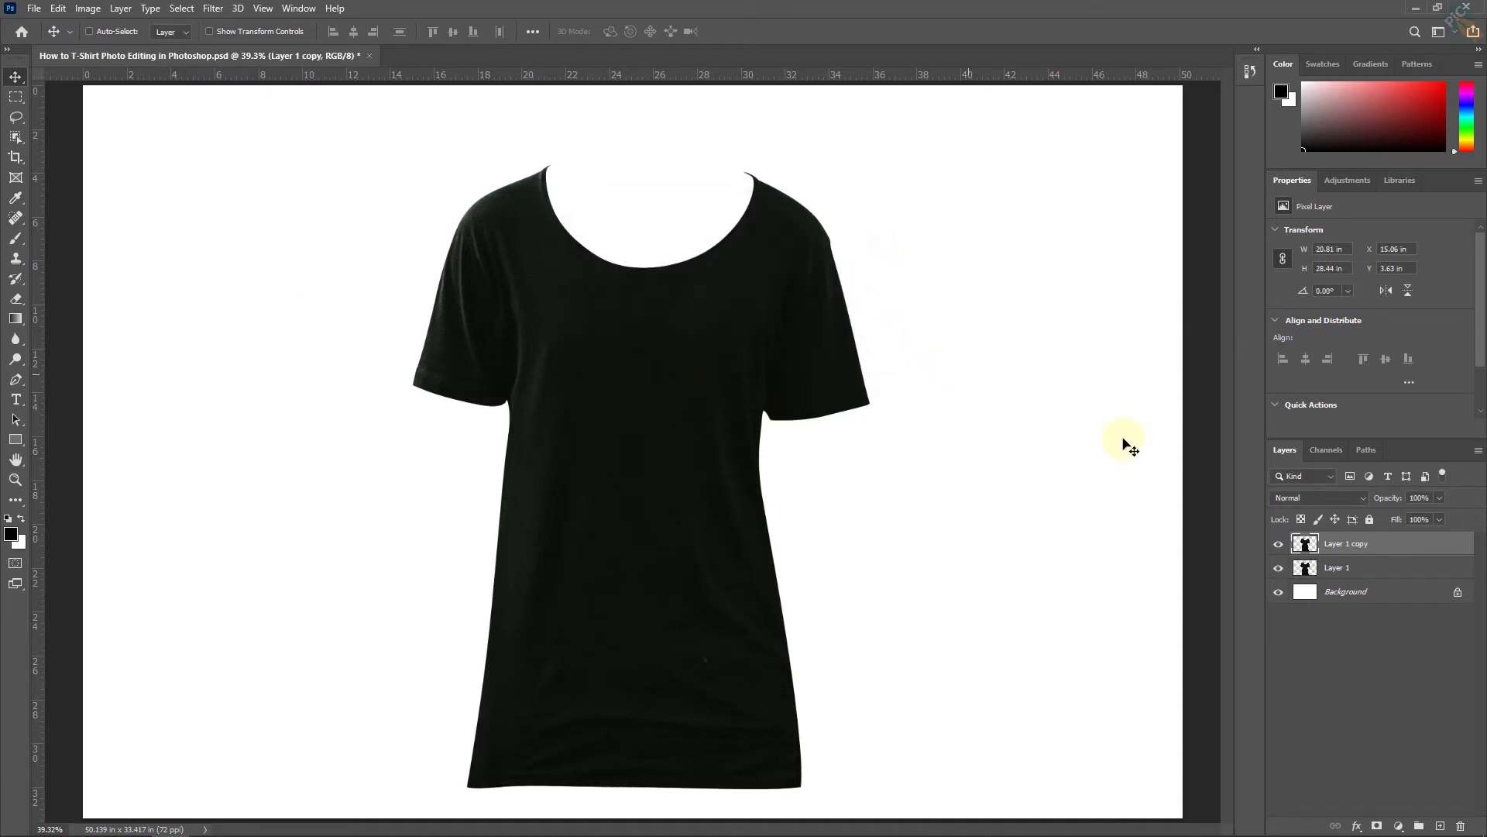
pyautogui.click(1362, 545)
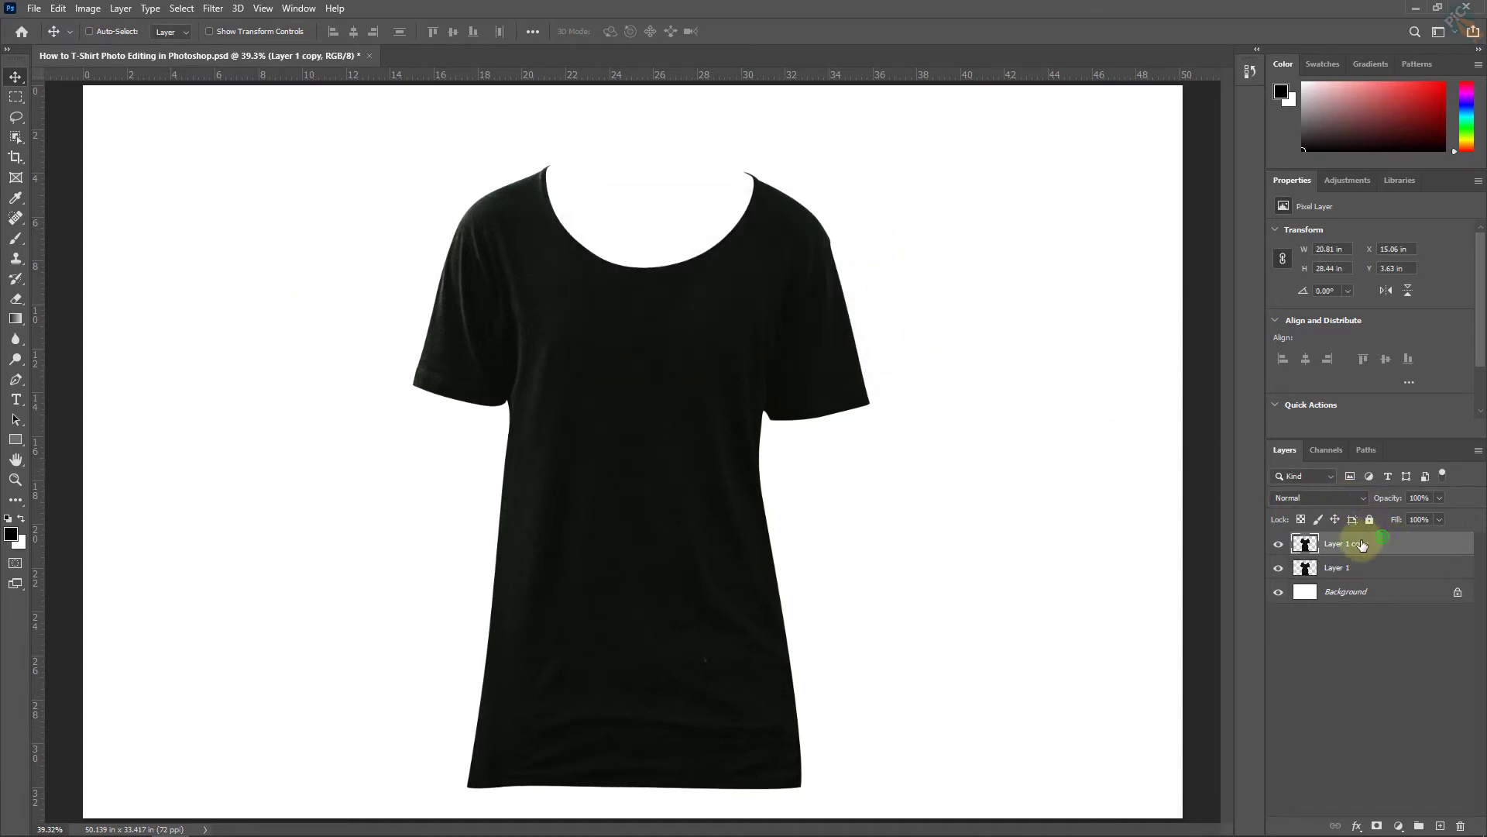
# Step: Move Layer 1 copy below Layer 1 and shift it up to fill the neckline with dark fabric
pyautogui.moveTo(1360, 544); pyautogui.dragTo(1376, 569)
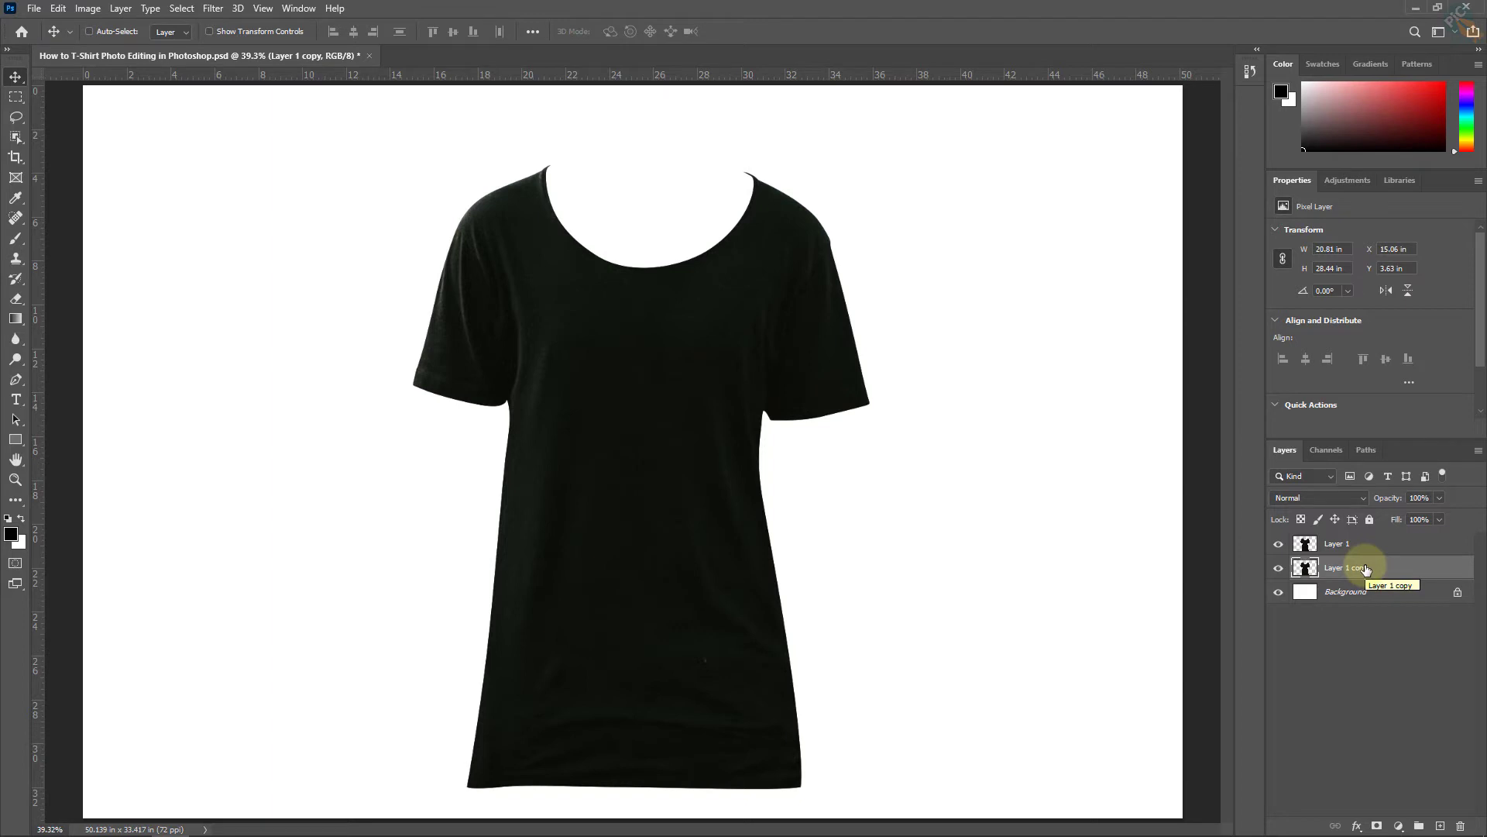
pyautogui.click(1392, 564)
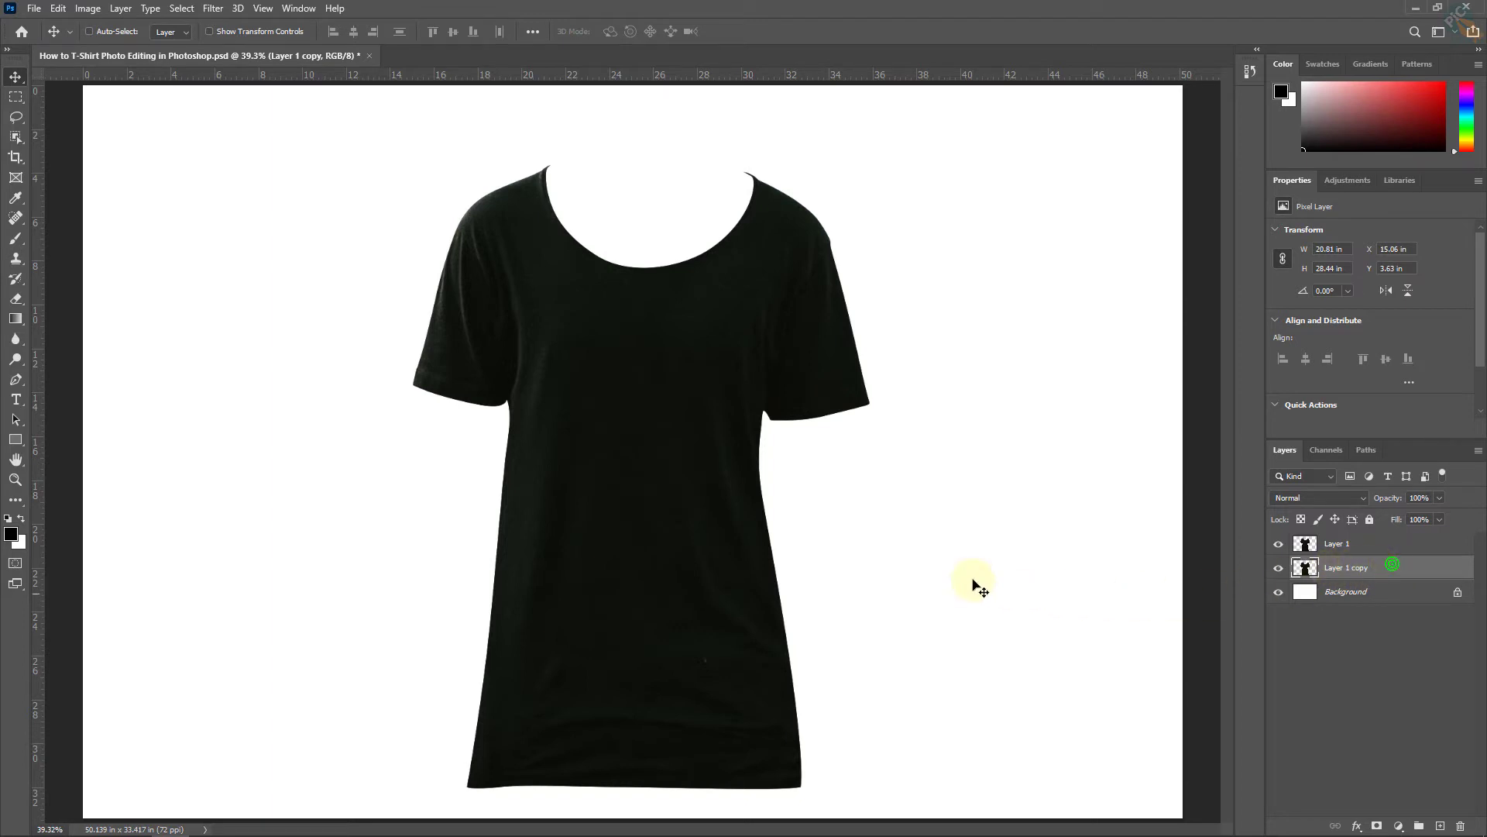
pyautogui.moveTo(674, 655); pyautogui.dragTo(679, 460)
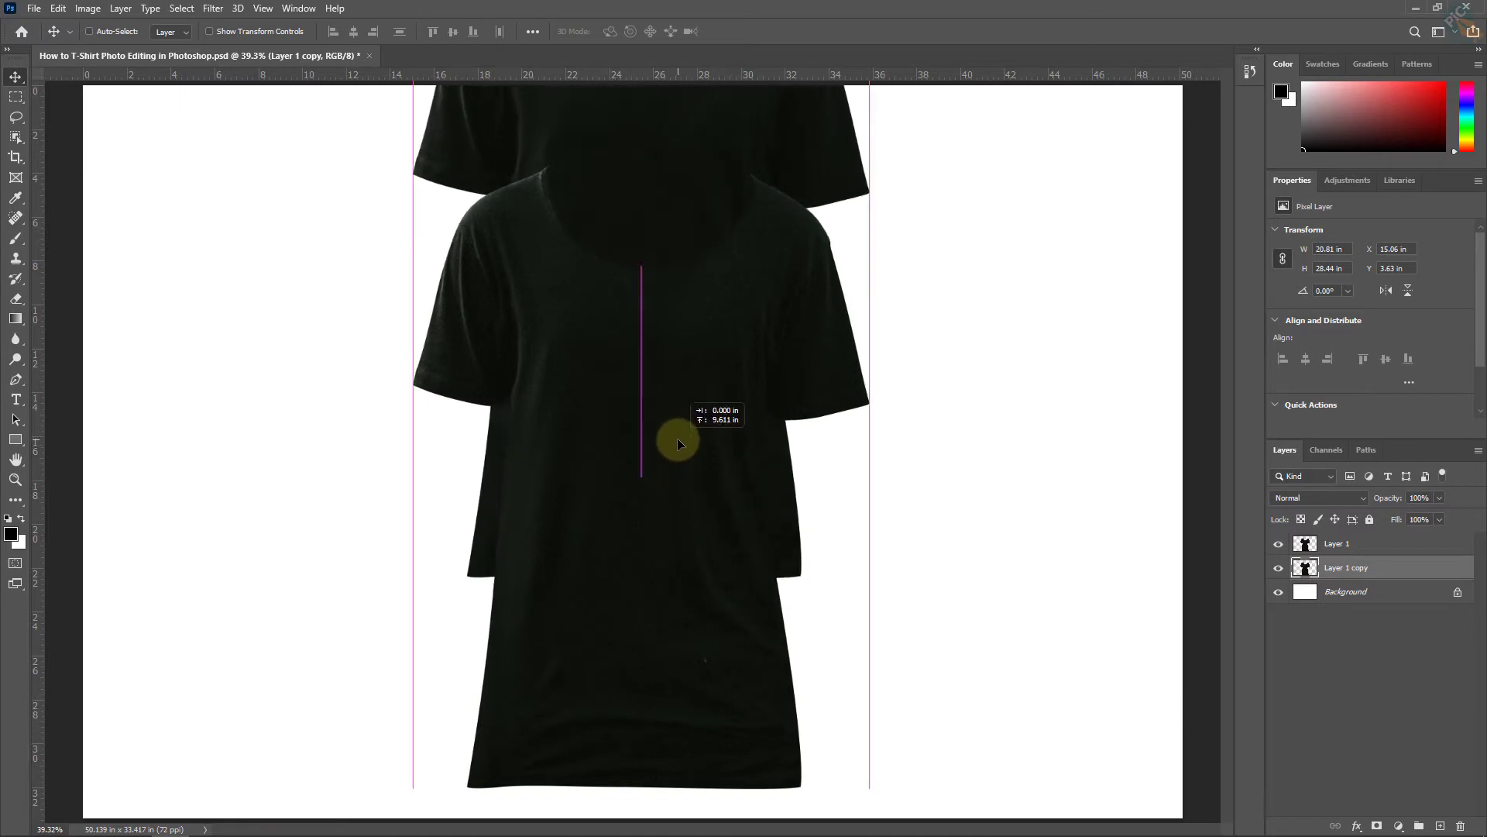
pyautogui.moveTo(679, 463)
pyautogui.mouseDown()
pyautogui.moveTo(687, 516)
pyautogui.moveTo(683, 282)
pyautogui.moveTo(687, 393)
pyautogui.mouseUp()
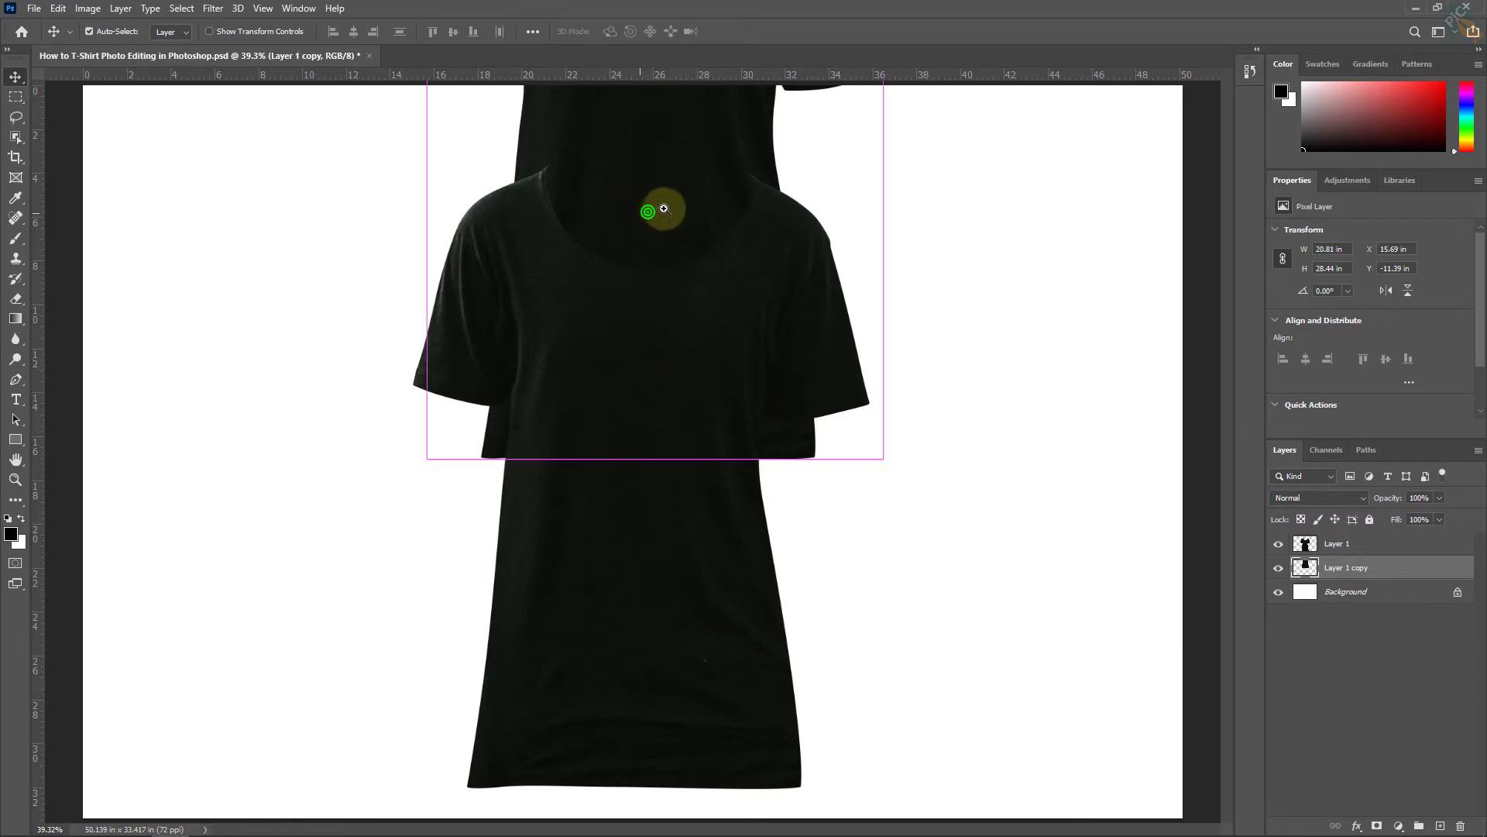
pyautogui.moveTo(650, 213)
pyautogui.mouseDown()
pyautogui.moveTo(726, 198)
pyautogui.moveTo(671, 405)
pyautogui.moveTo(707, 376)
pyautogui.mouseUp()
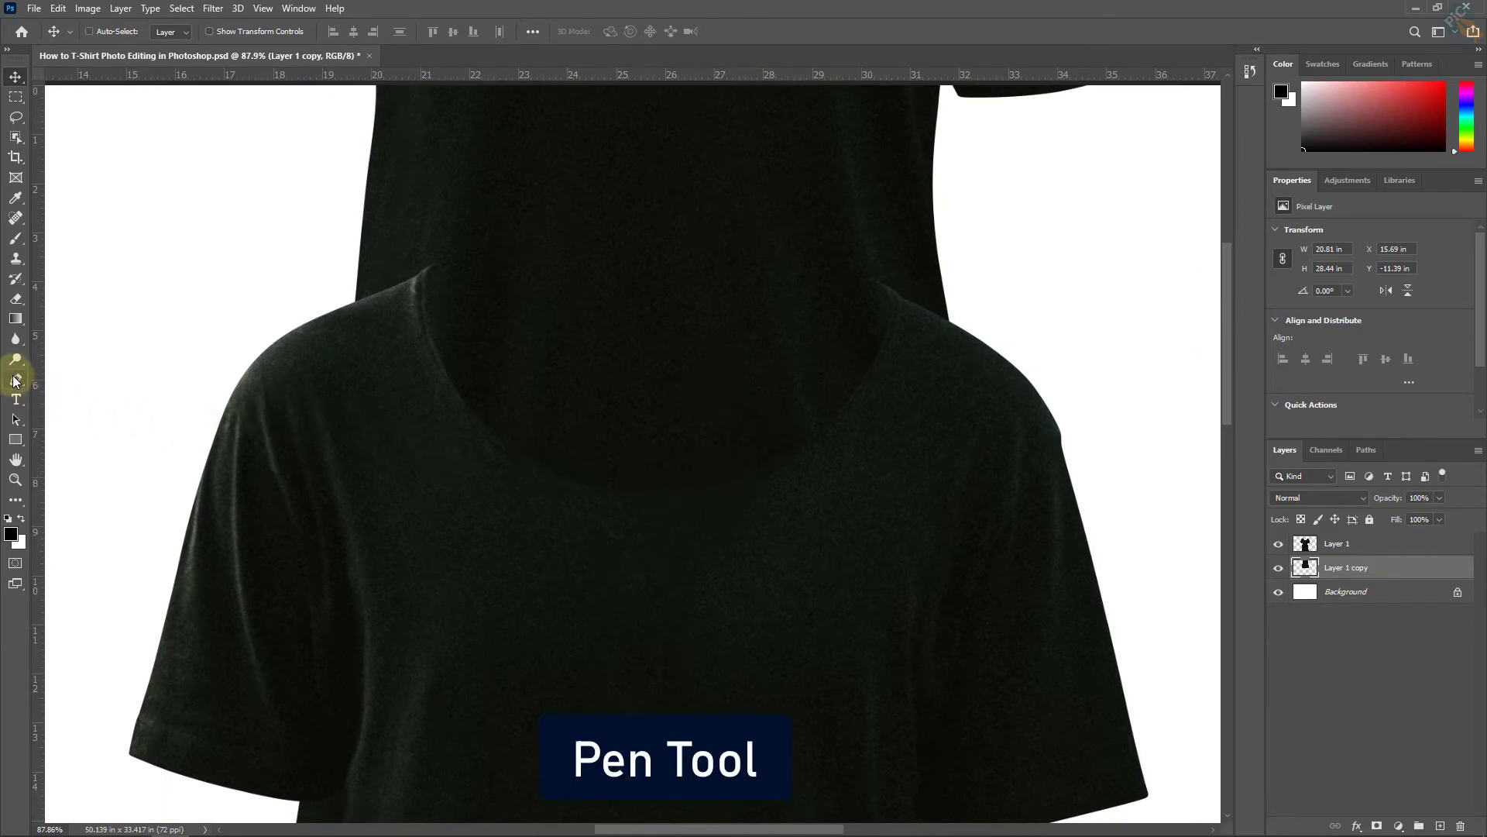
# Step: Pick the standard Pen Tool and place the first anchor on the right collar edge
pyautogui.click(16, 380)
pyautogui.rightClick(15, 380)
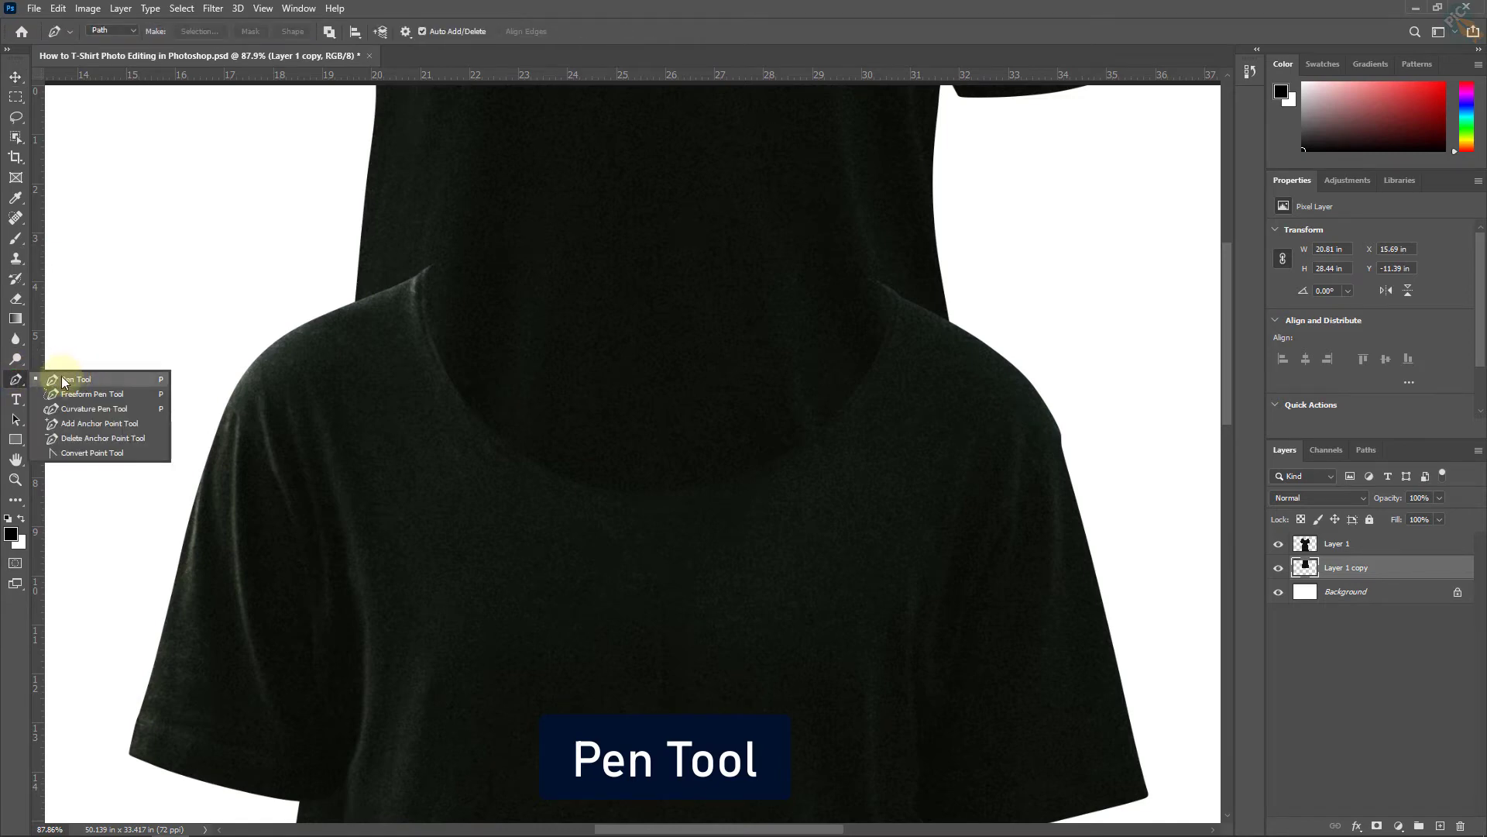
pyautogui.click(85, 382)
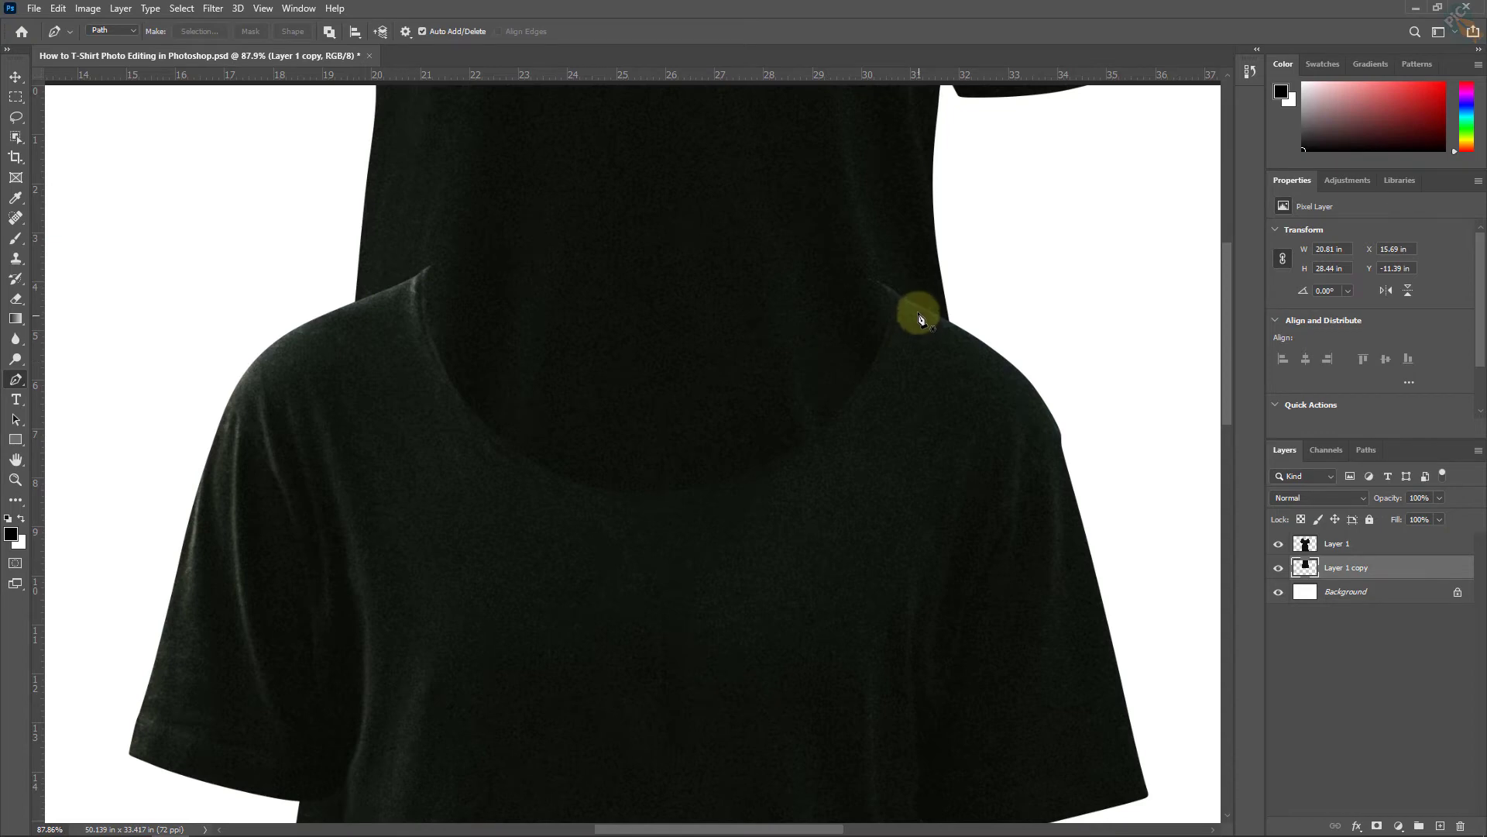
pyautogui.moveTo(897, 288); pyautogui.dragTo(966, 272)
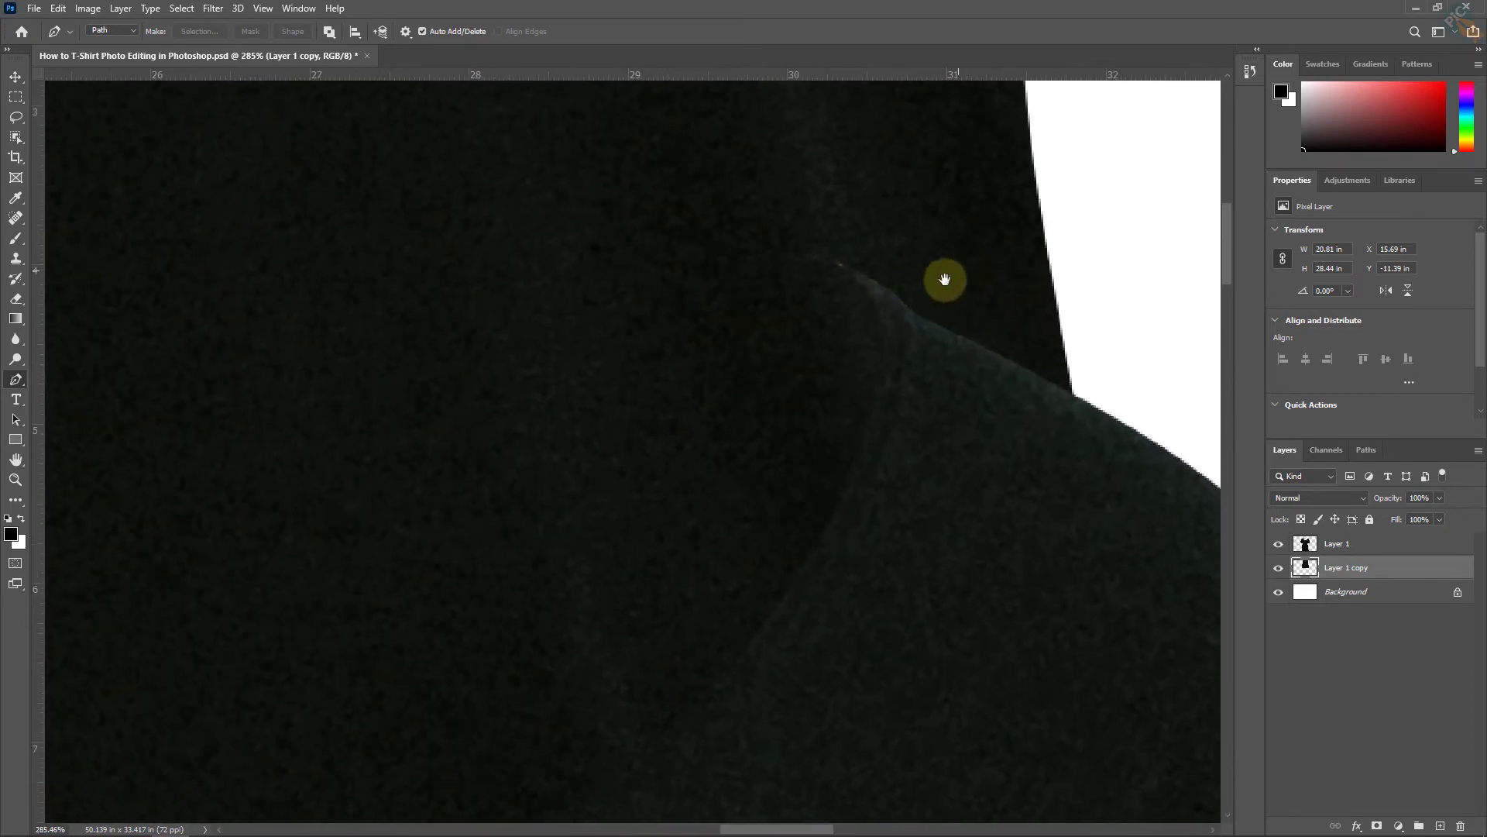
pyautogui.click(914, 313)
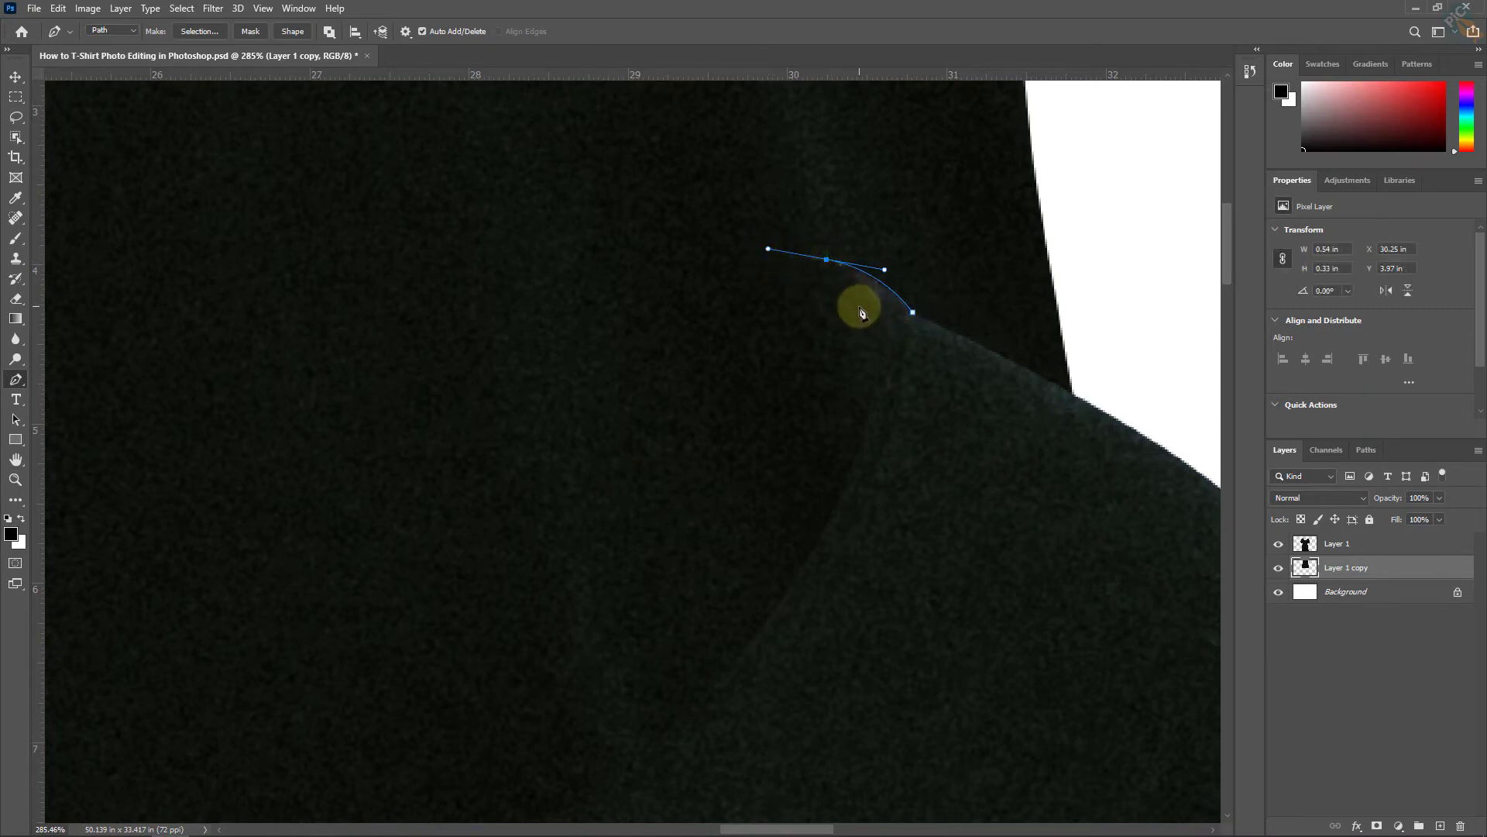
# Step: Curve the path across the back neckline to a sharp corner at the left collar
pyautogui.moveTo(871, 303); pyautogui.dragTo(797, 299)
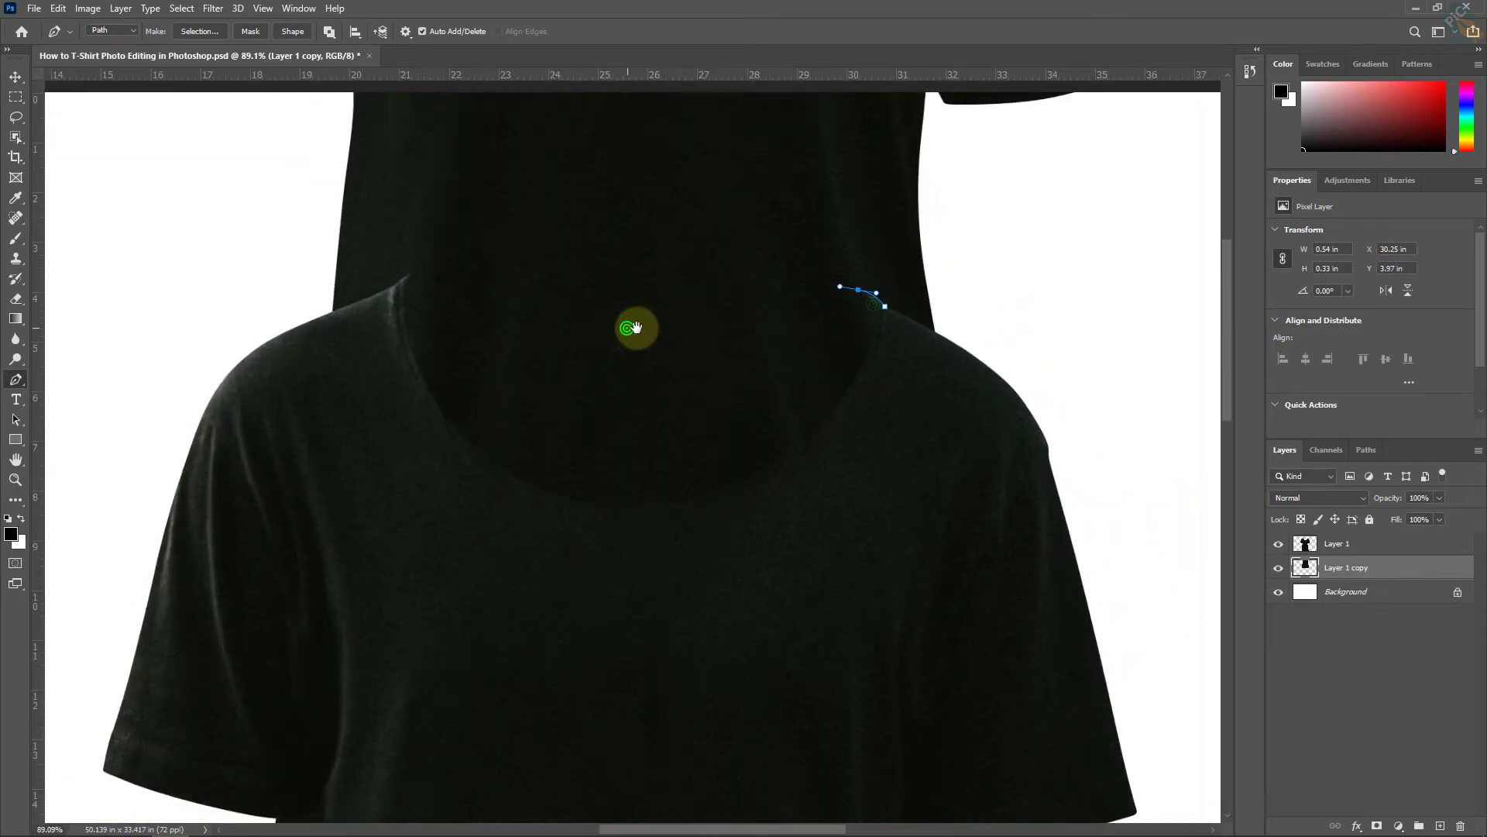
pyautogui.moveTo(627, 328); pyautogui.dragTo(680, 395)
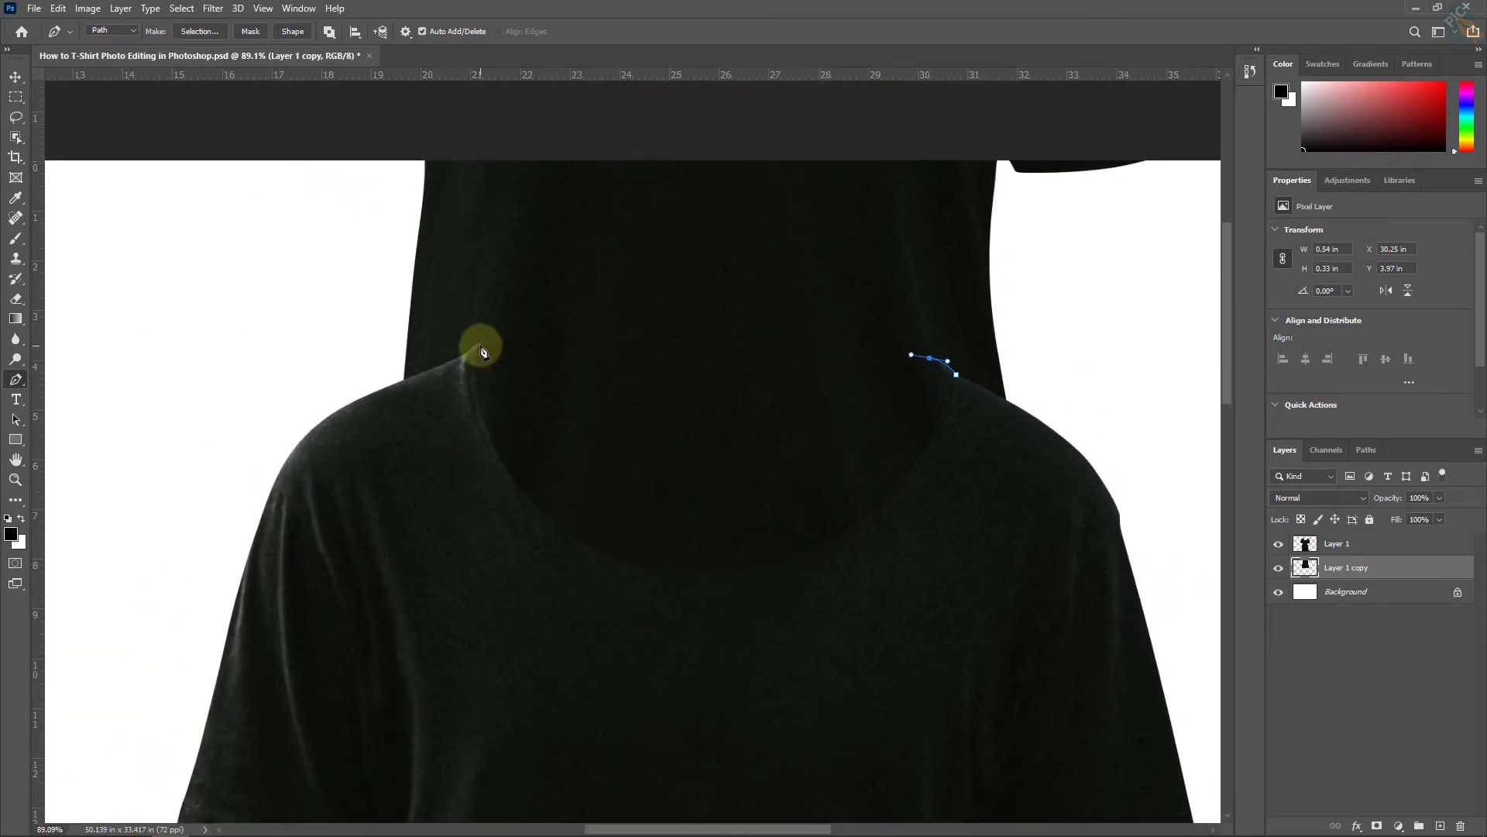
pyautogui.moveTo(483, 344)
pyautogui.mouseDown()
pyautogui.moveTo(199, 242)
pyautogui.moveTo(226, 259)
pyautogui.moveTo(252, 245)
pyautogui.moveTo(239, 225)
pyautogui.mouseUp()
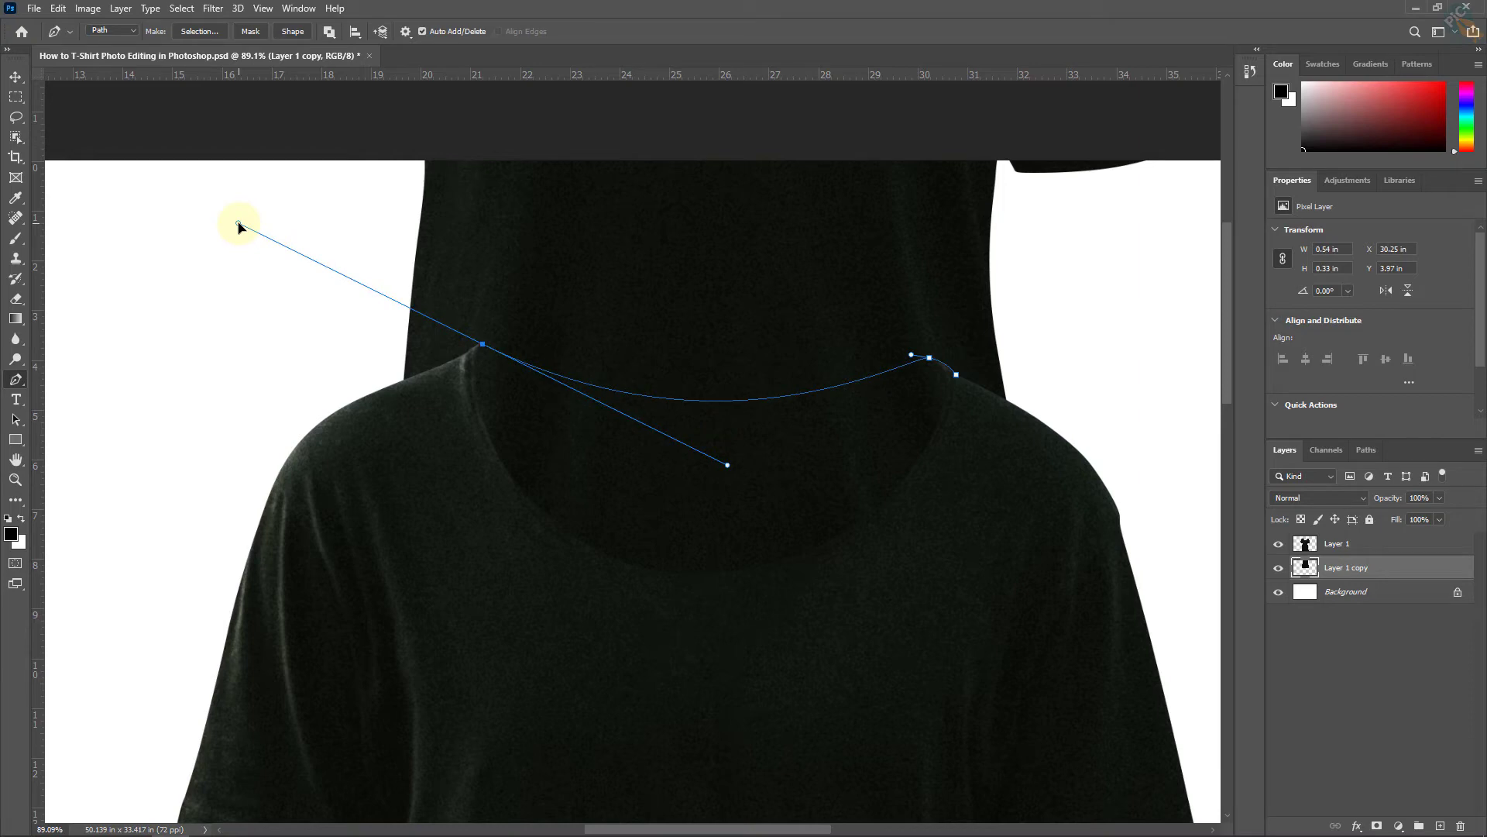
pyautogui.moveTo(239, 226)
pyautogui.mouseDown()
pyautogui.moveTo(249, 267)
pyautogui.moveTo(215, 247)
pyautogui.mouseUp()
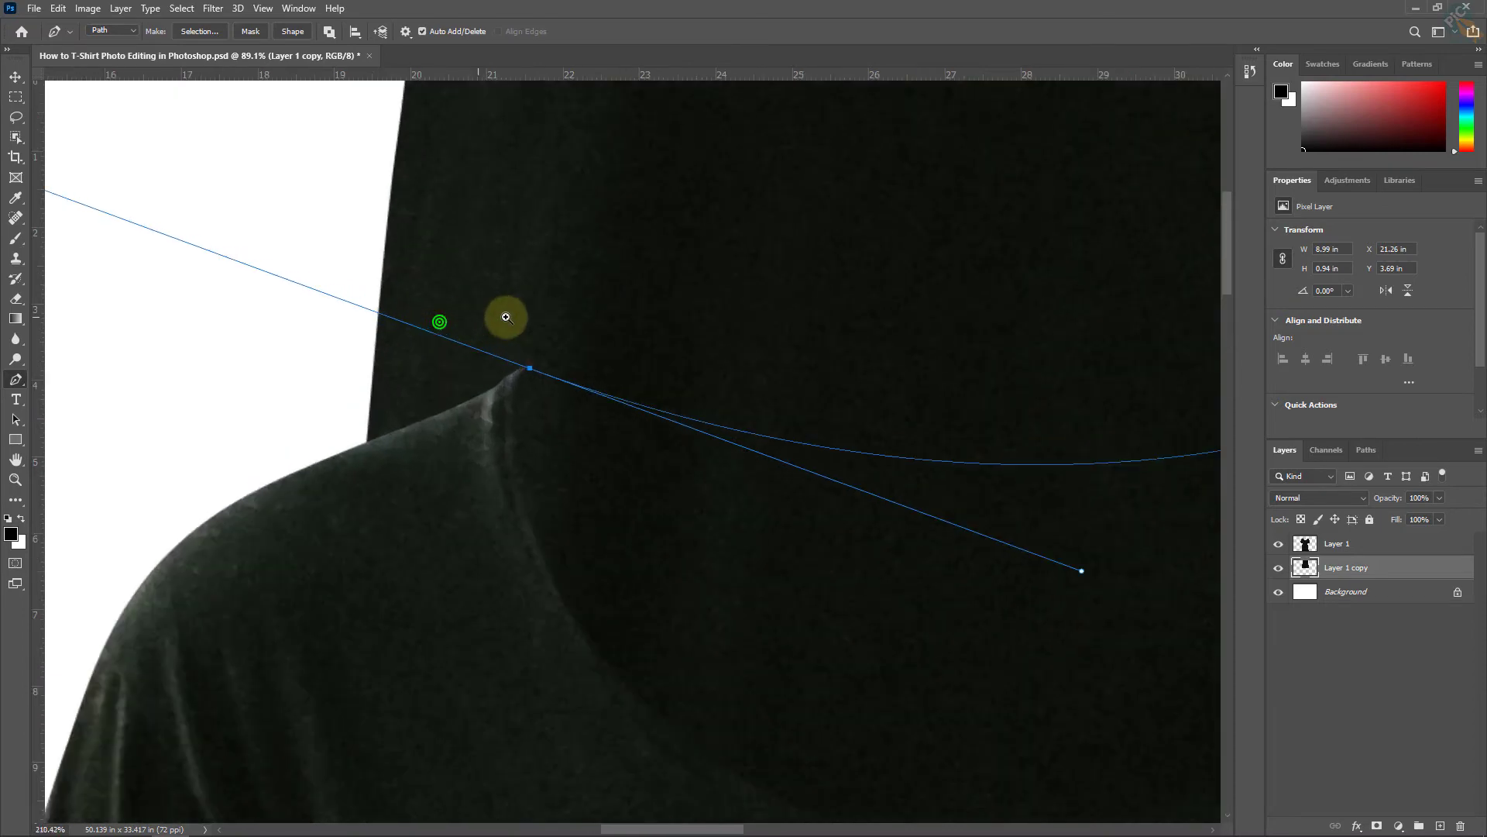
pyautogui.moveTo(437, 322); pyautogui.dragTo(716, 451)
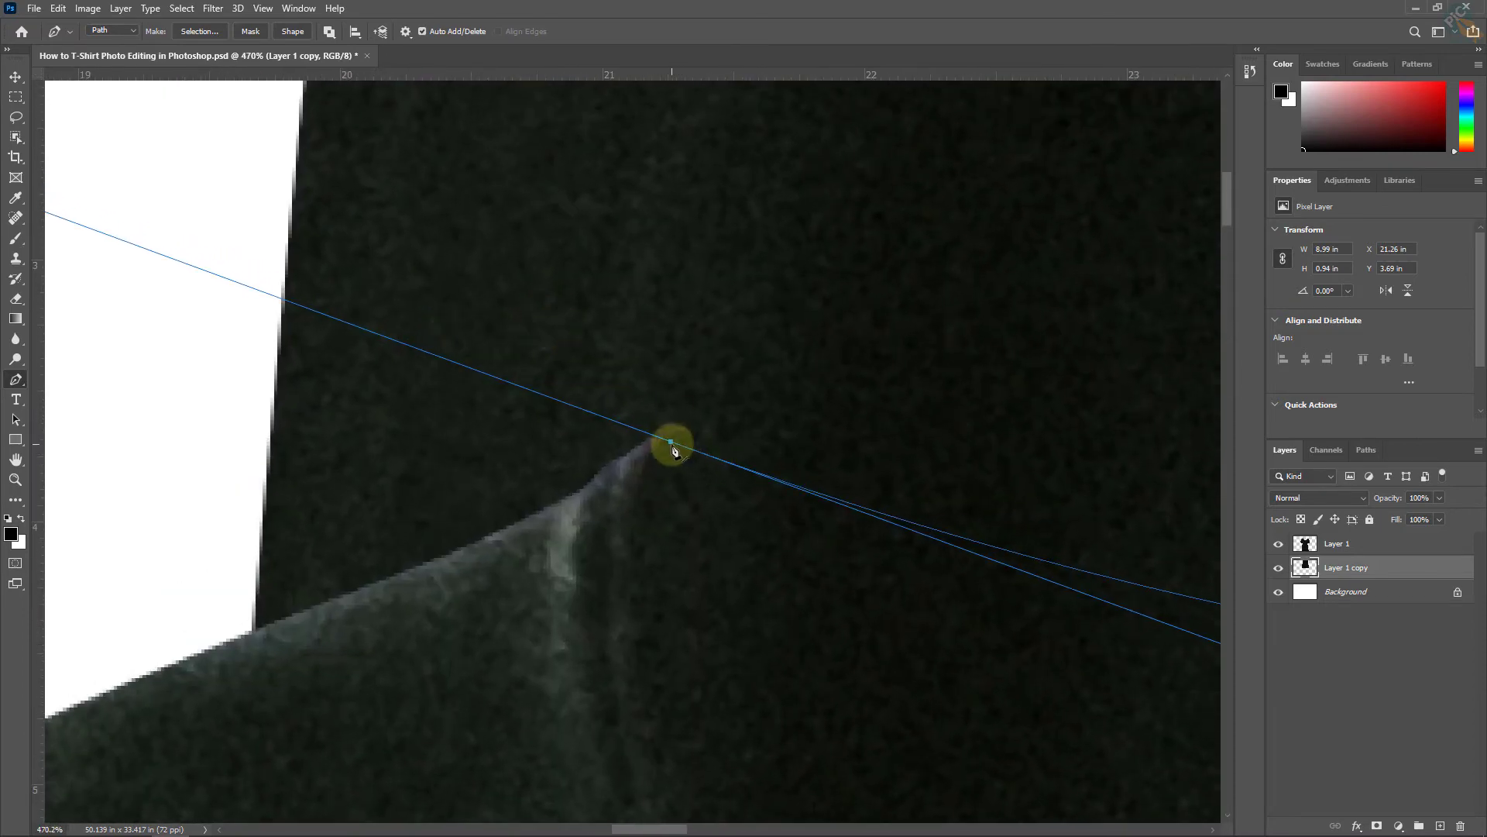
pyautogui.moveTo(671, 442); pyautogui.dragTo(605, 487)
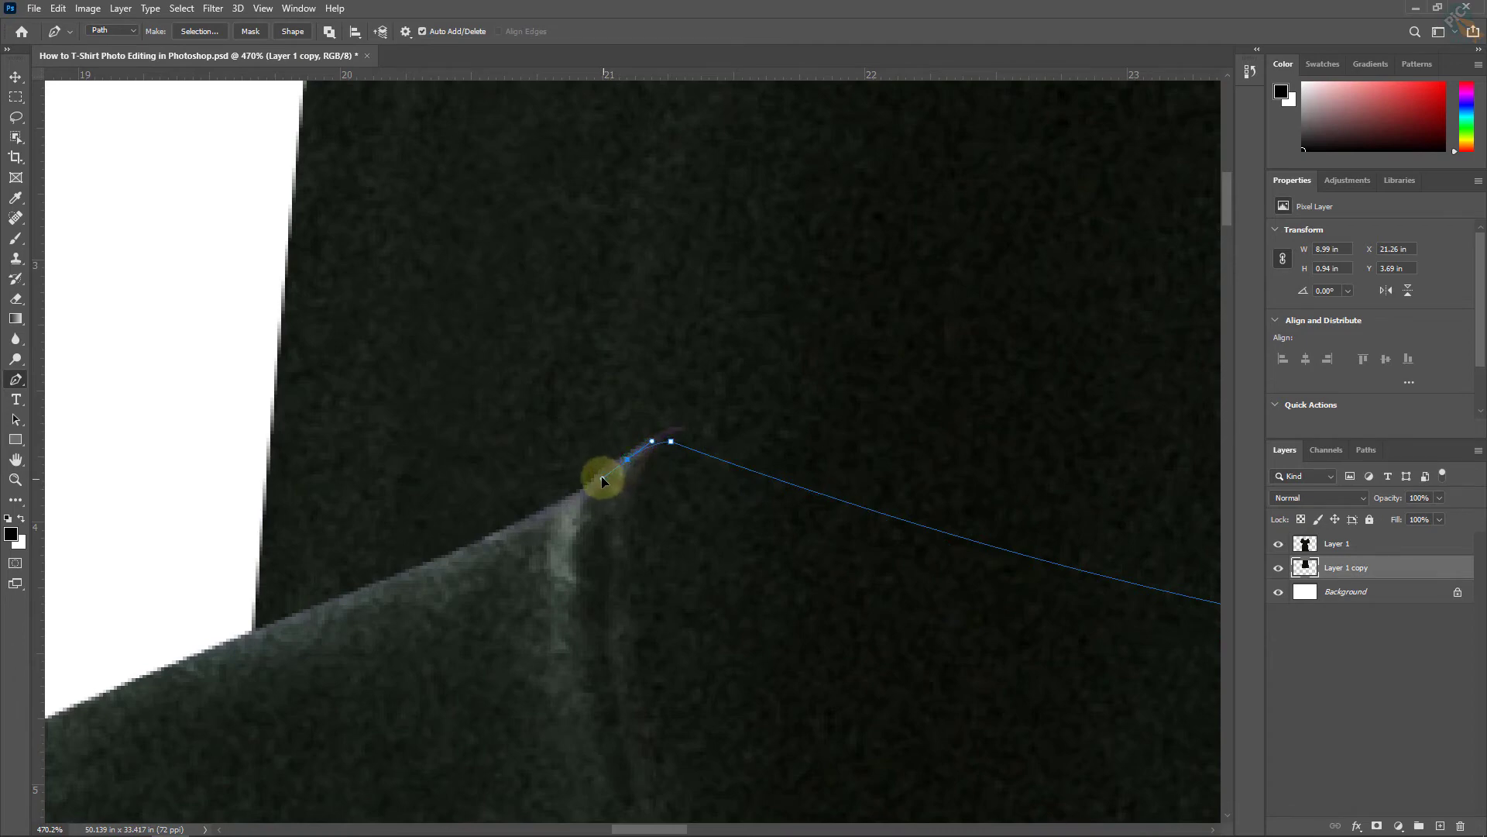
# Step: Continue the path below the left collar, around the inner neck and up the right side
pyautogui.scroll(2, 603, 481)
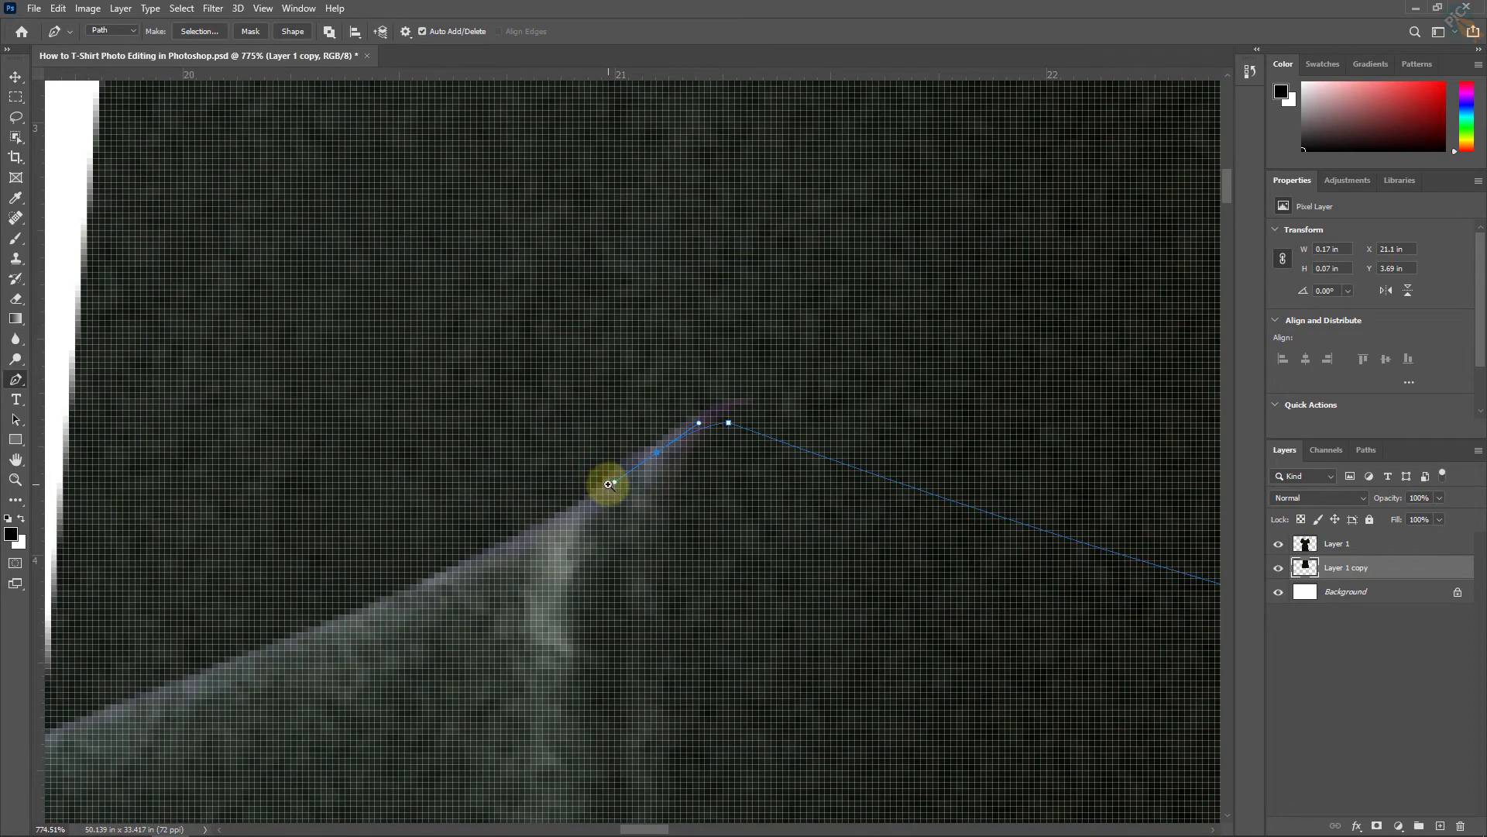
pyautogui.scroll(-4, 609, 485)
pyautogui.scroll(-2, 524, 458)
pyautogui.scroll(-1, 482, 449)
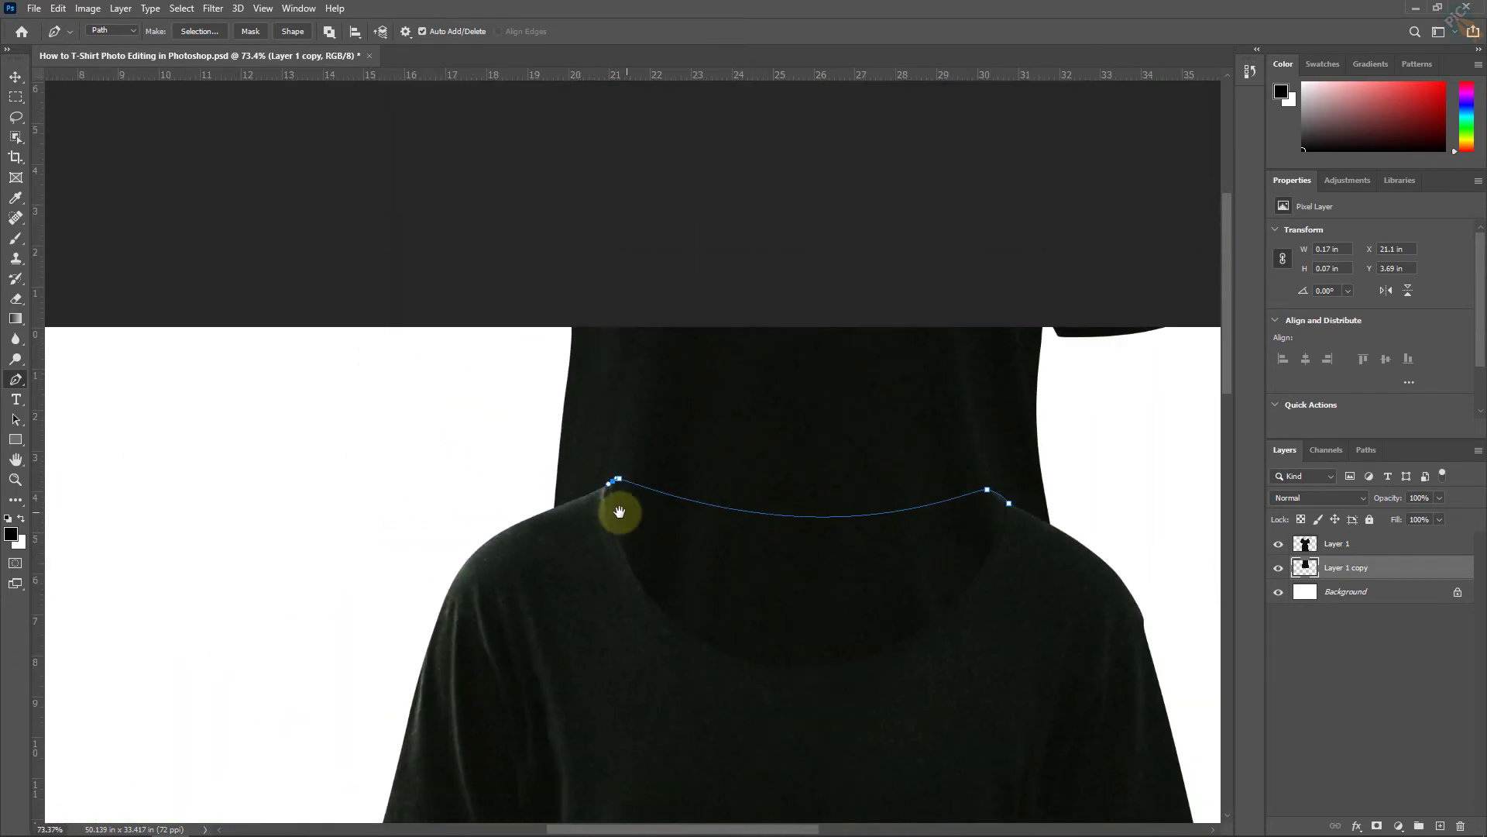
pyautogui.click(580, 532)
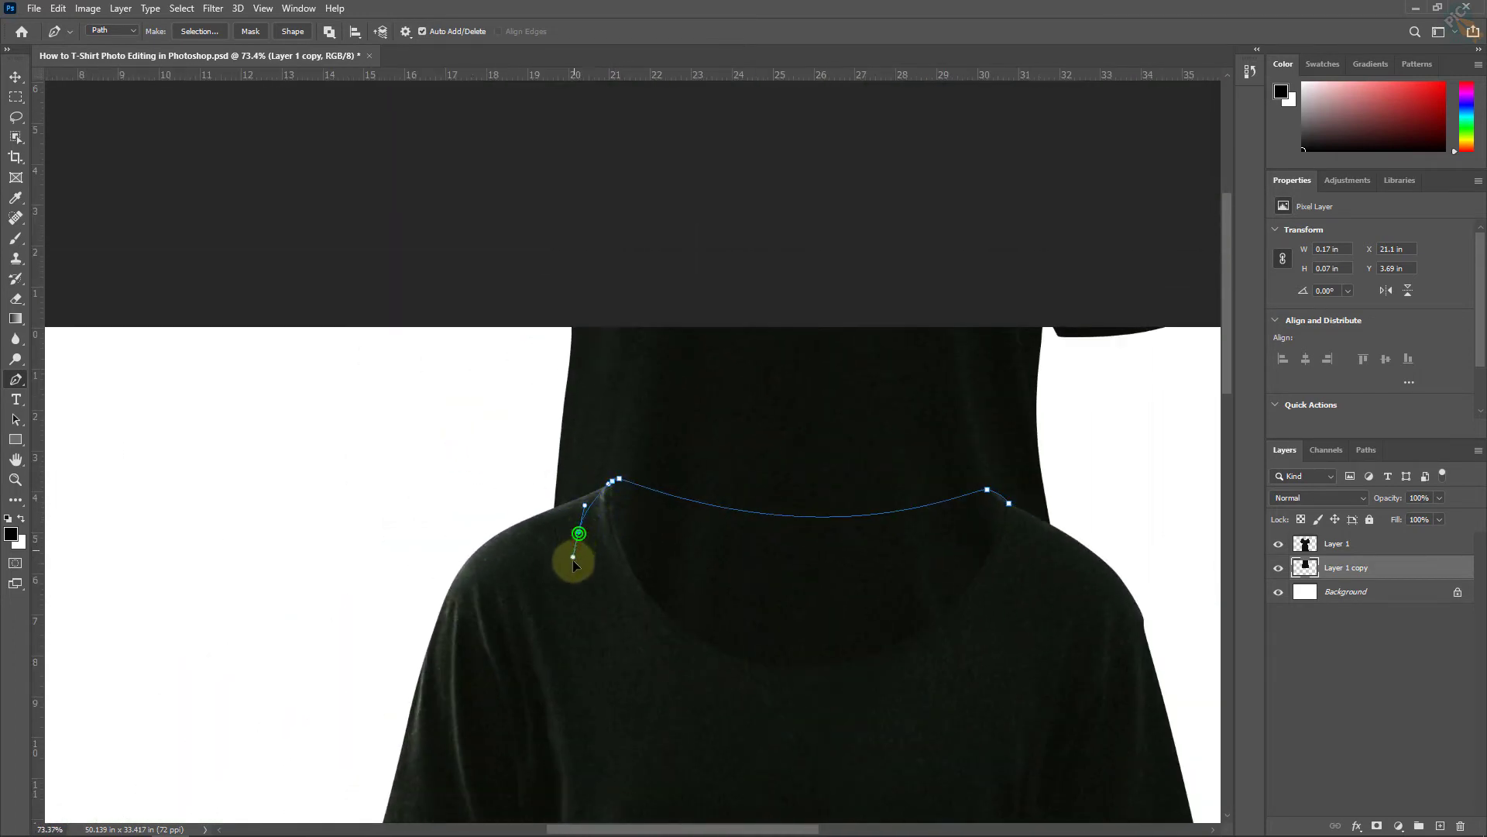
pyautogui.moveTo(616, 720); pyautogui.dragTo(645, 766)
pyautogui.moveTo(834, 766); pyautogui.dragTo(911, 750)
pyautogui.moveTo(988, 701); pyautogui.dragTo(1024, 652)
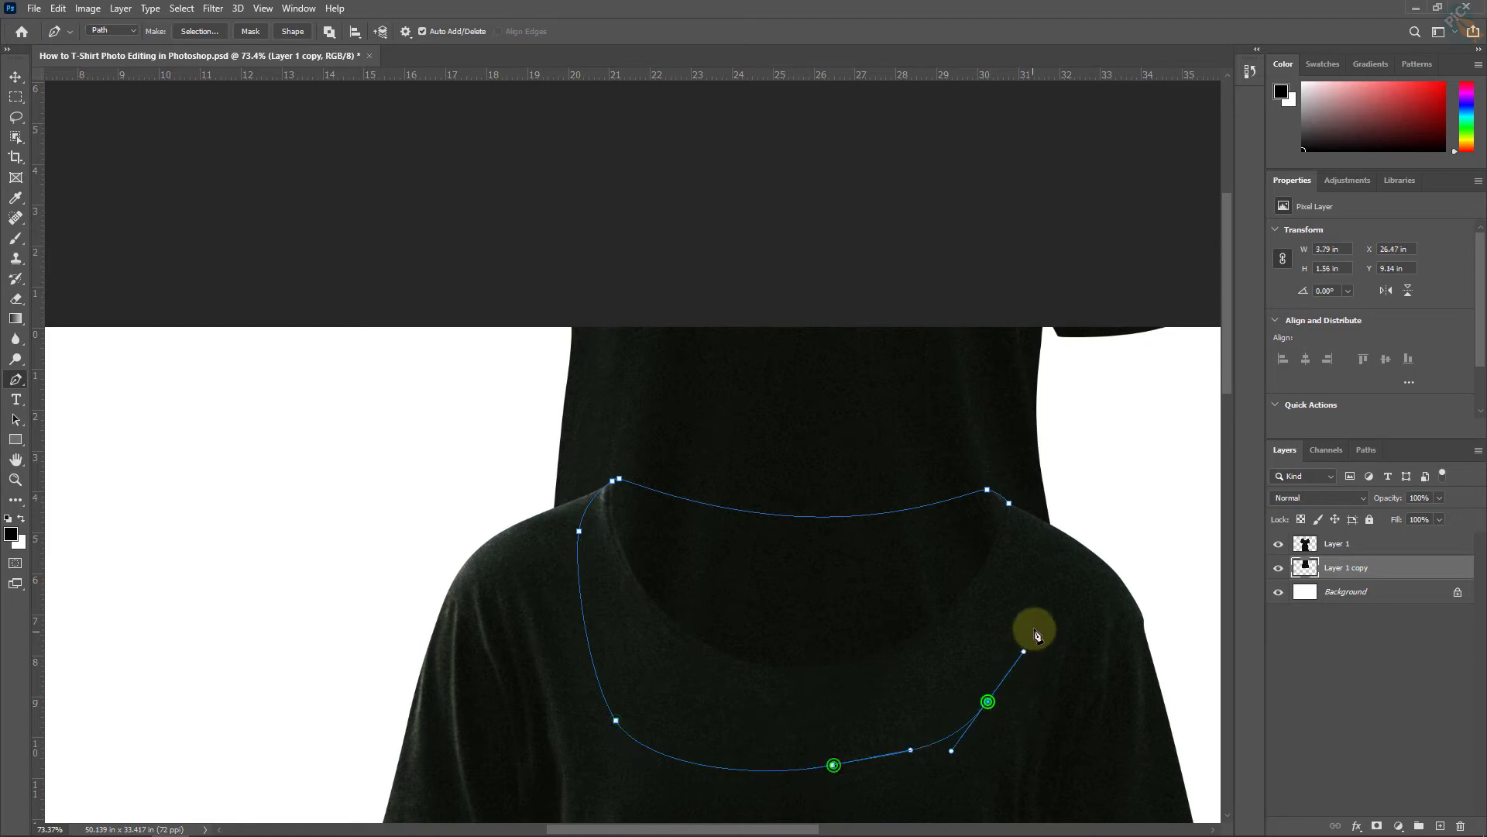
pyautogui.moveTo(1034, 552); pyautogui.dragTo(1028, 538)
# Step: Close the path back at the starting anchor on the right collar
pyautogui.scroll(3, 1015, 511)
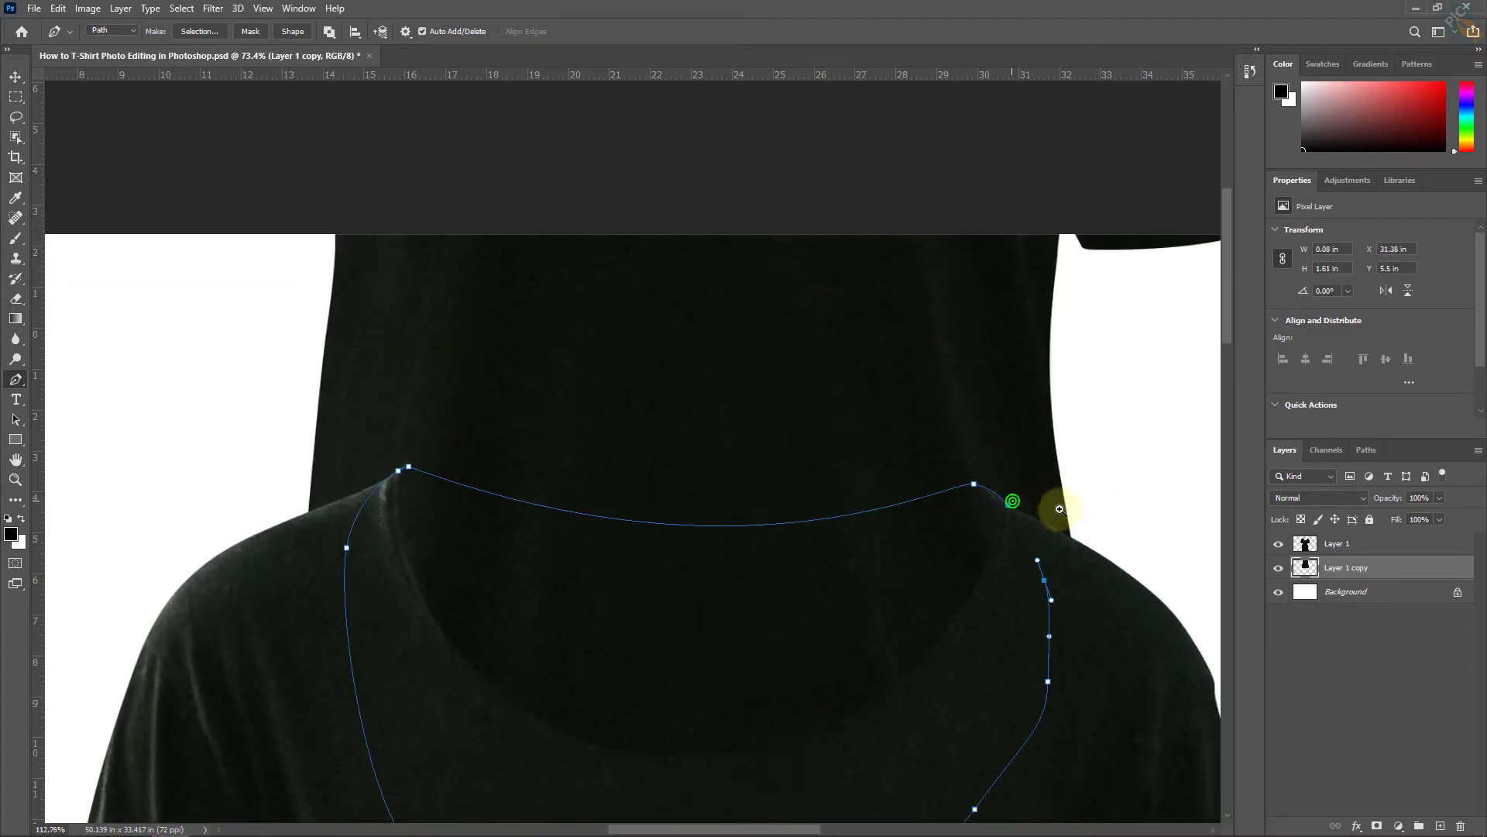
pyautogui.scroll(4, 1014, 511)
pyautogui.click(1006, 512)
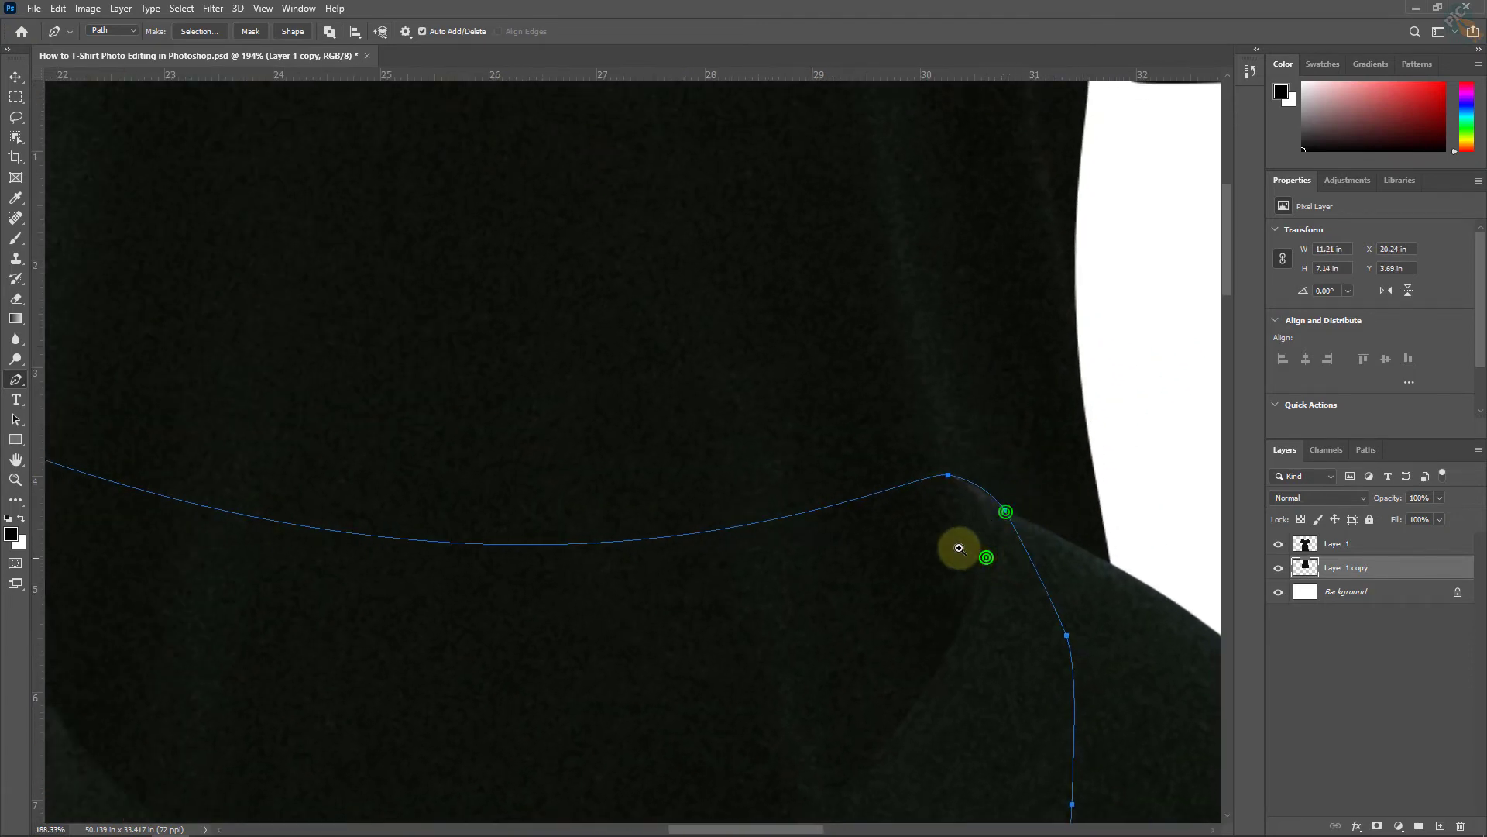
pyautogui.scroll(-5, 857, 658)
pyautogui.scroll(1, 802, 535)
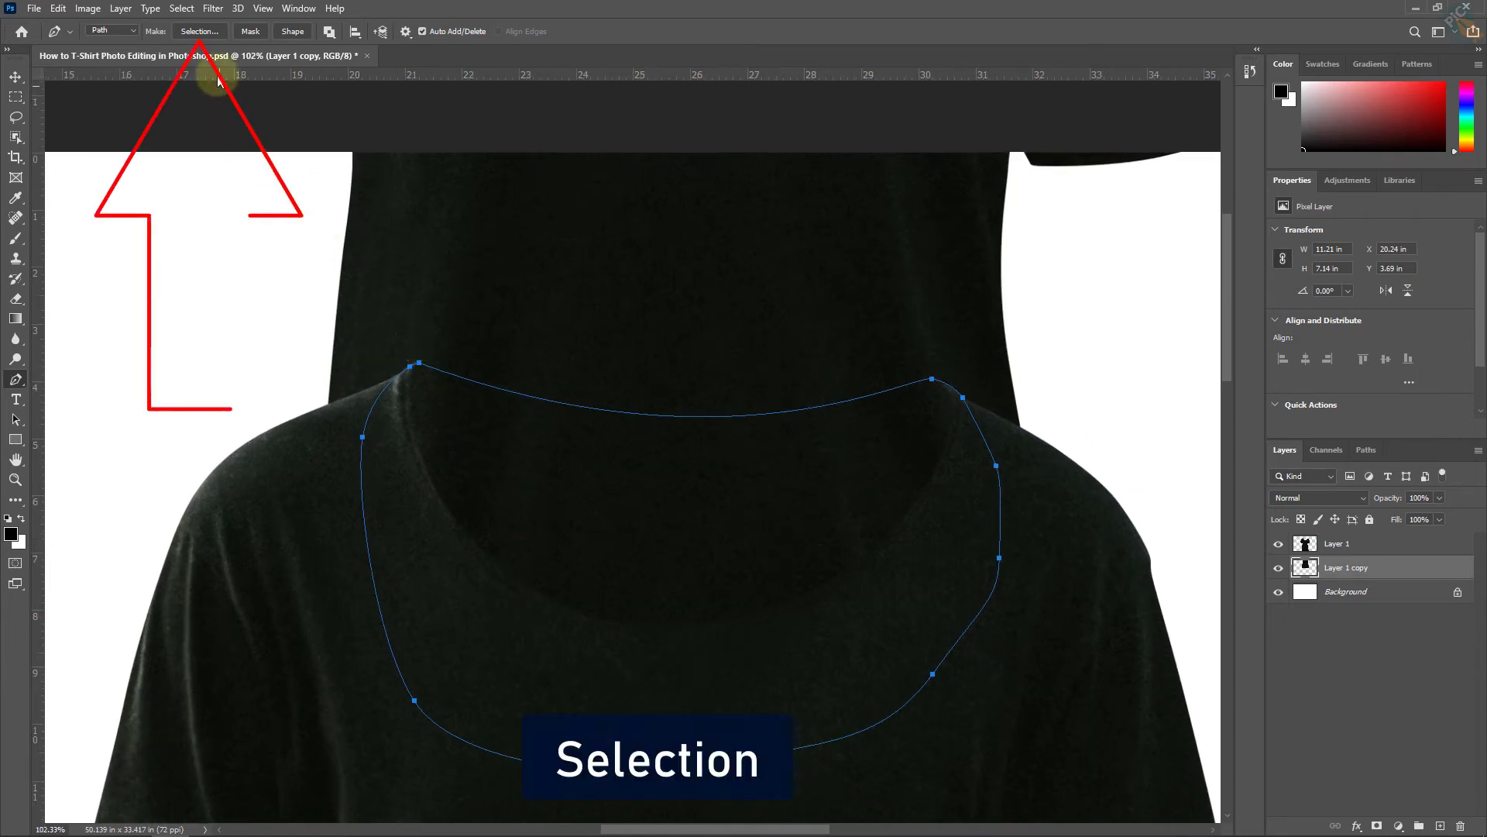
# Step: Turn the path into a 0 px feather selection and cut it onto Layer 2 with Layer Via Cut
pyautogui.click(194, 35)
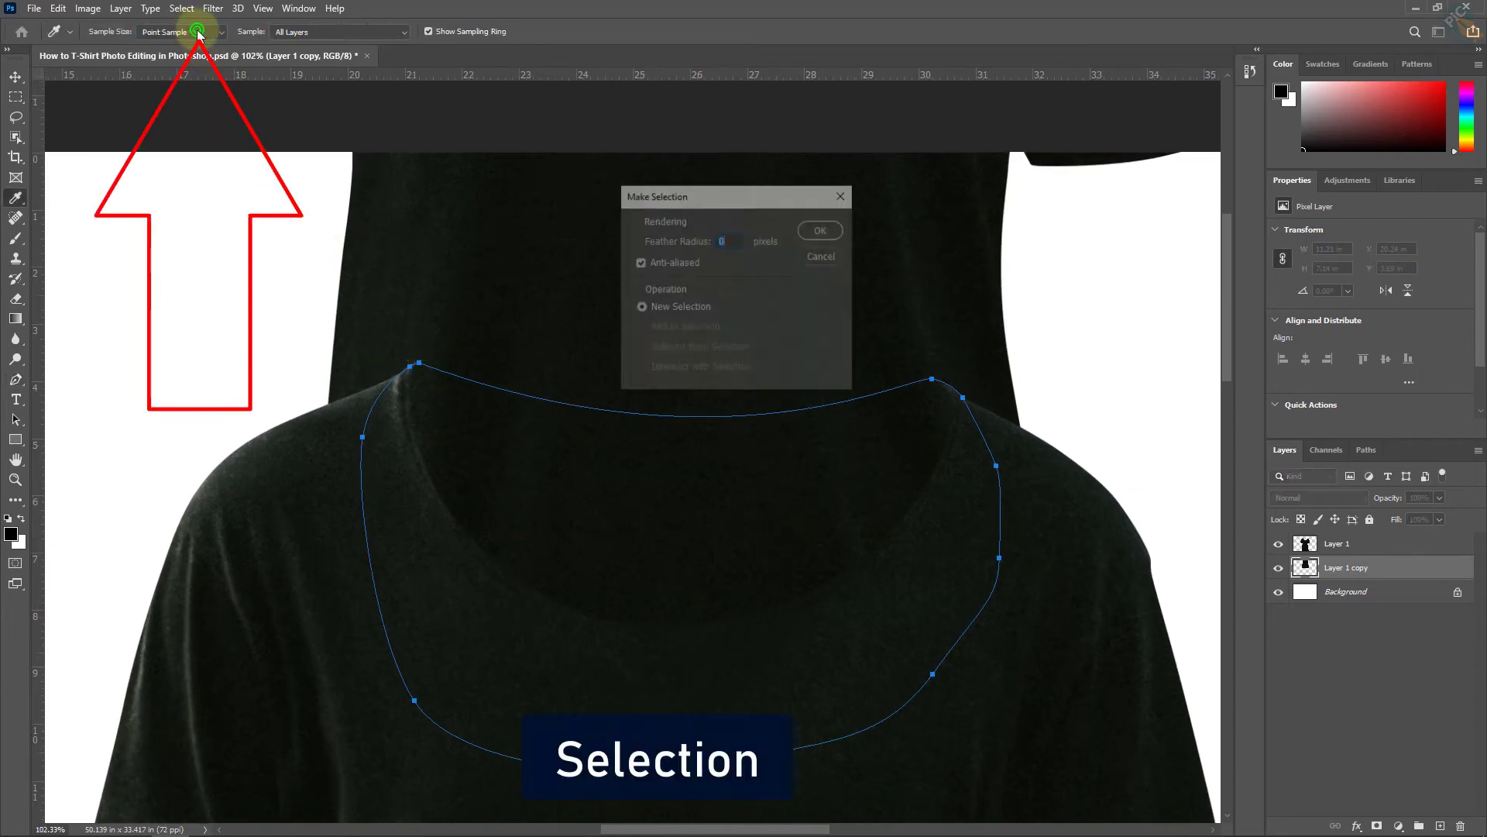
pyautogui.click(819, 229)
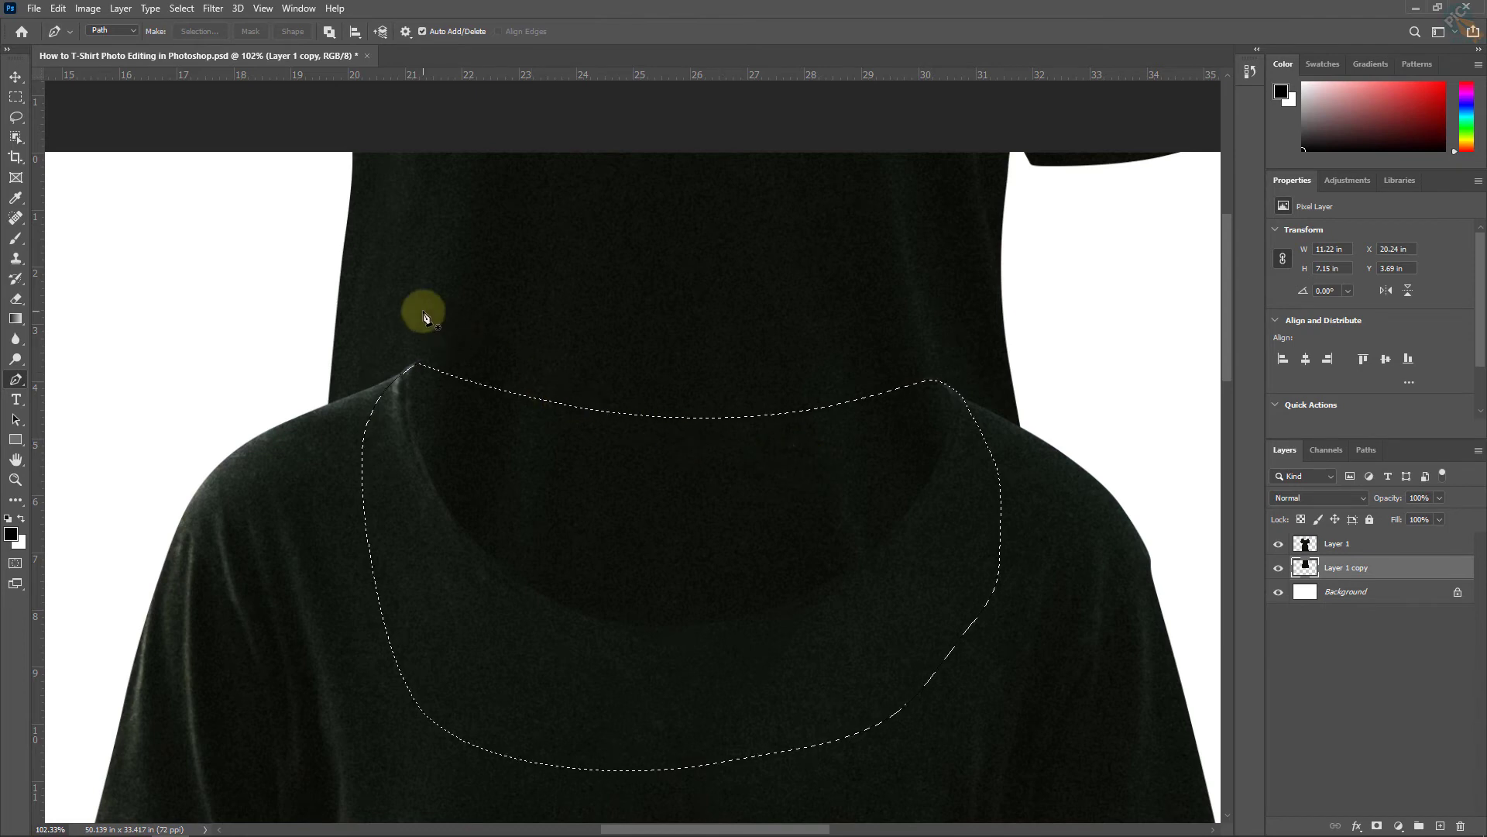
pyautogui.click(124, 9)
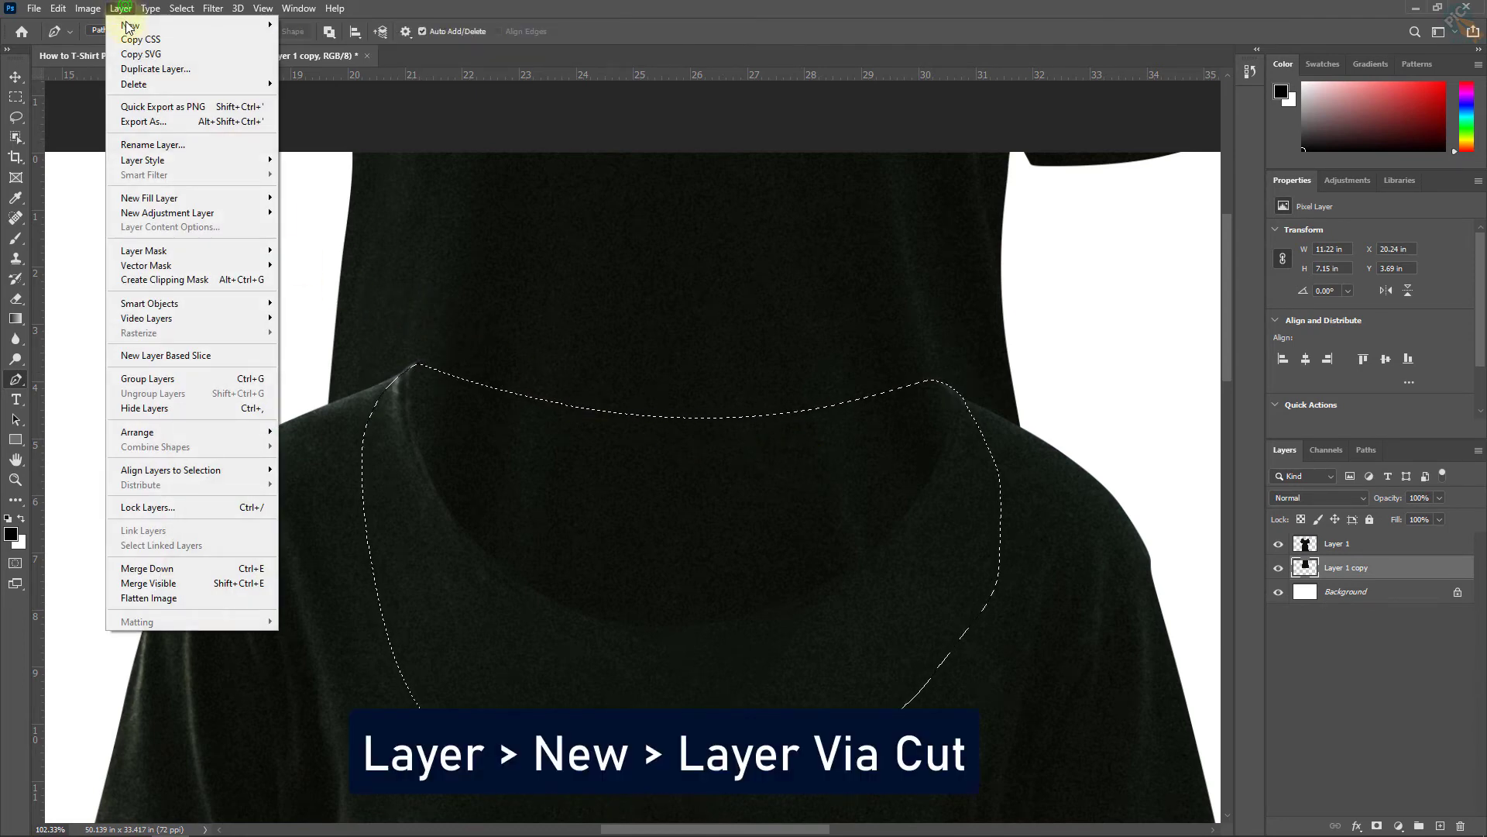
pyautogui.click(128, 25)
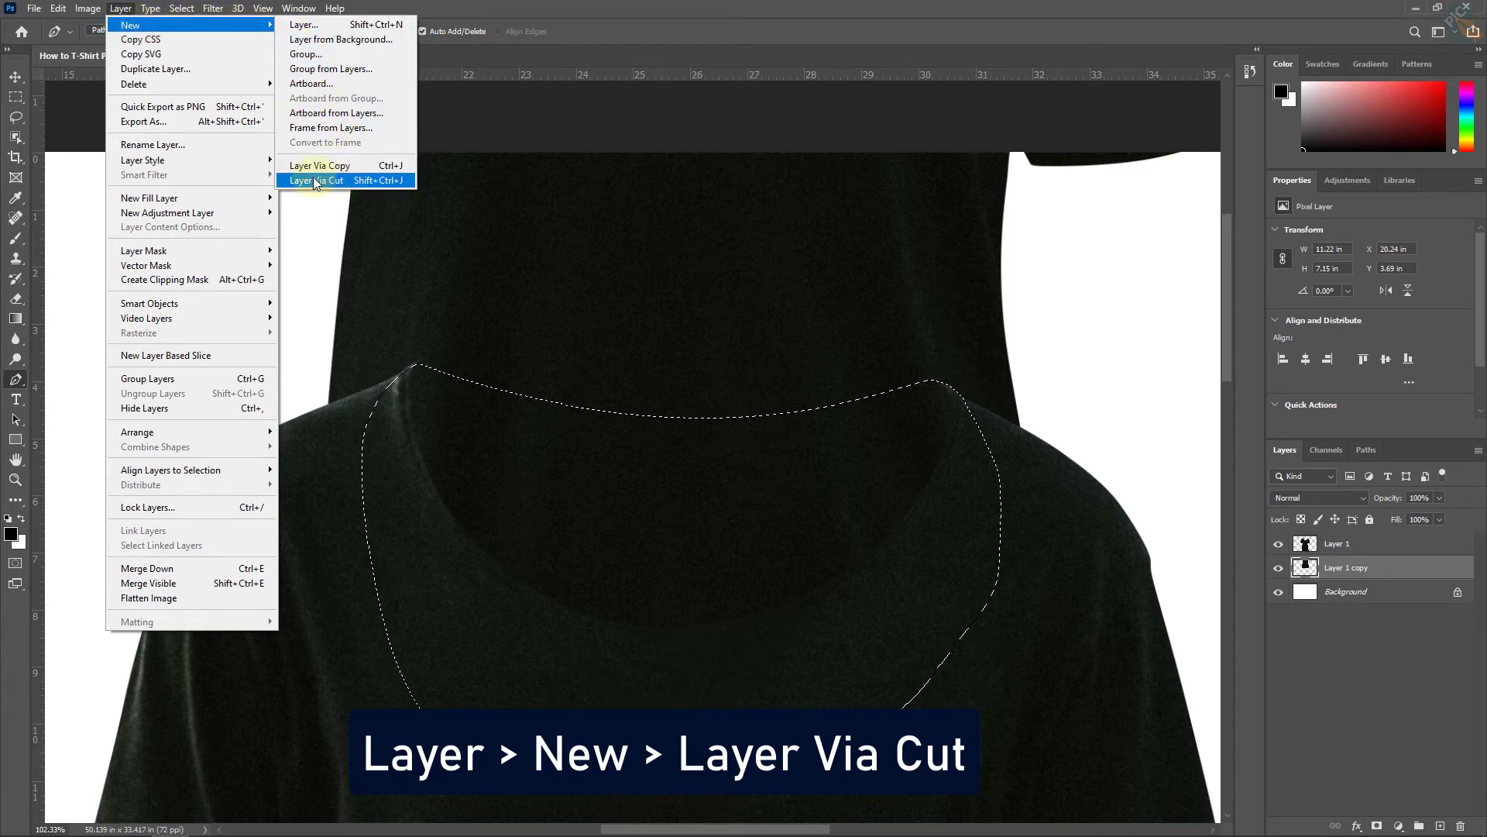
pyautogui.click(336, 179)
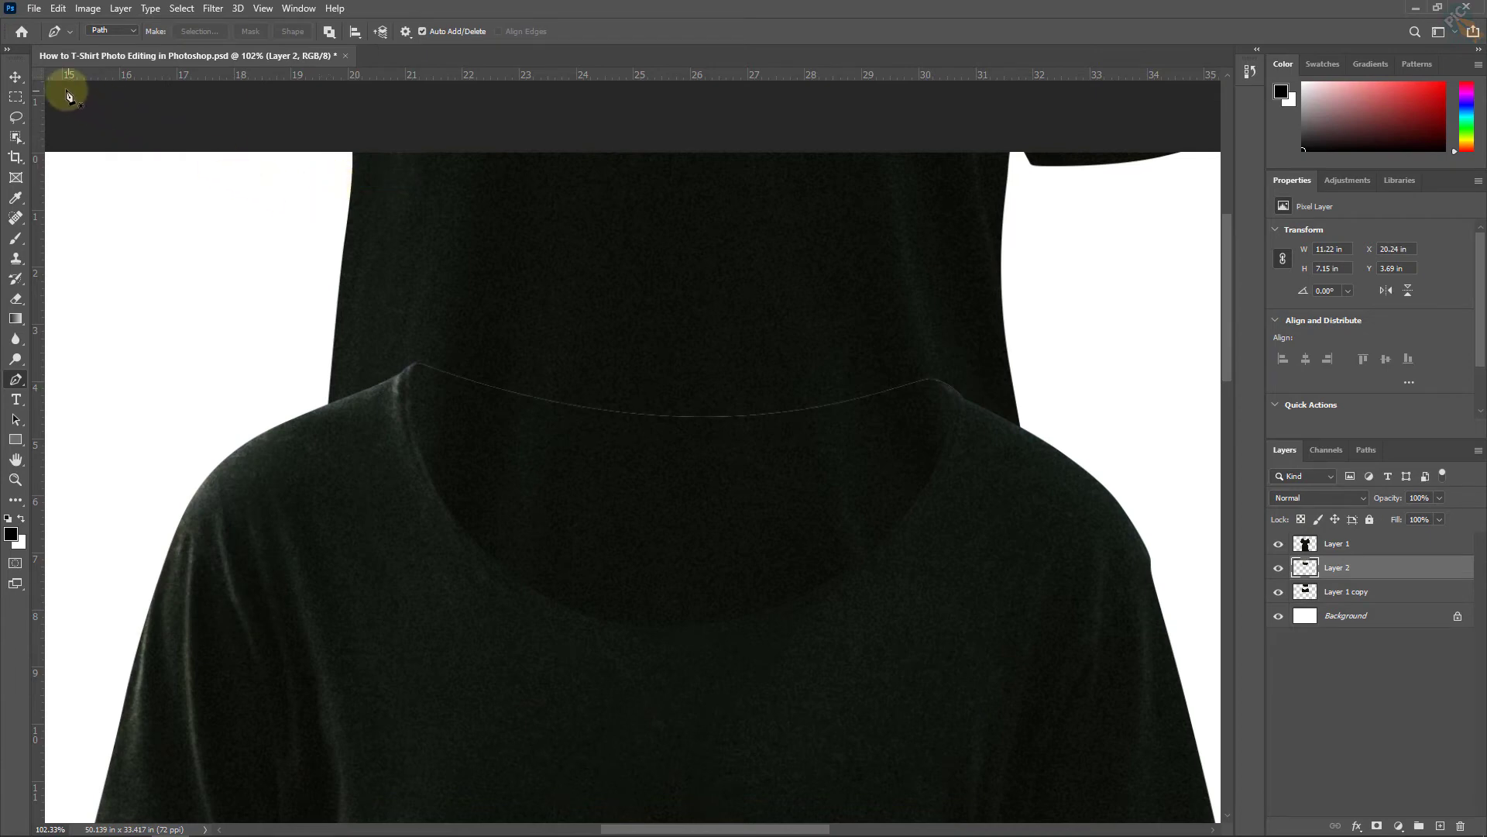
# Step: Compare layer visibility, delete Layer 1 copy in the trash, and select Layer 2
pyautogui.click(14, 75)
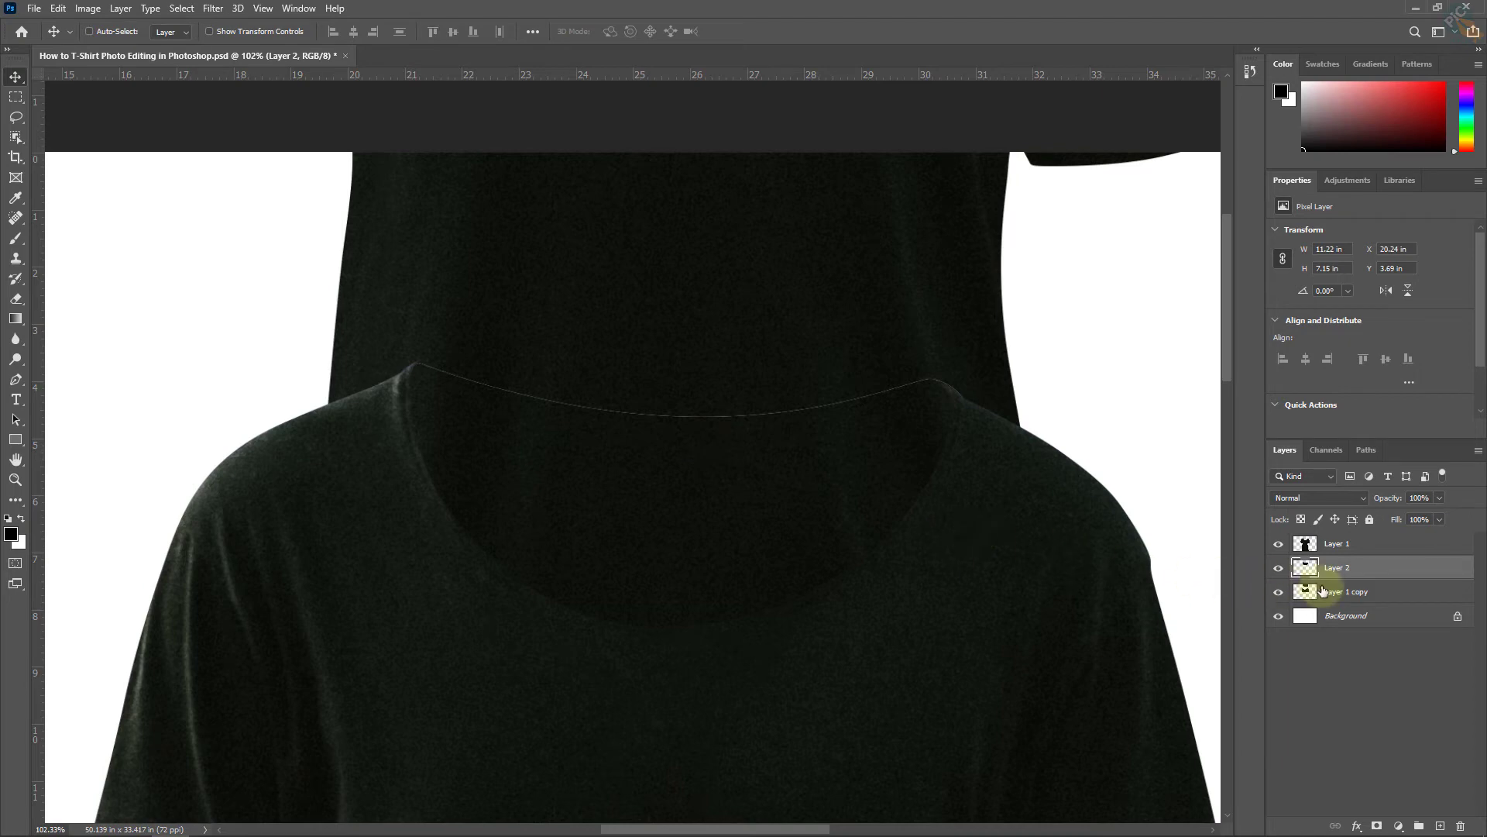
pyautogui.click(1279, 568)
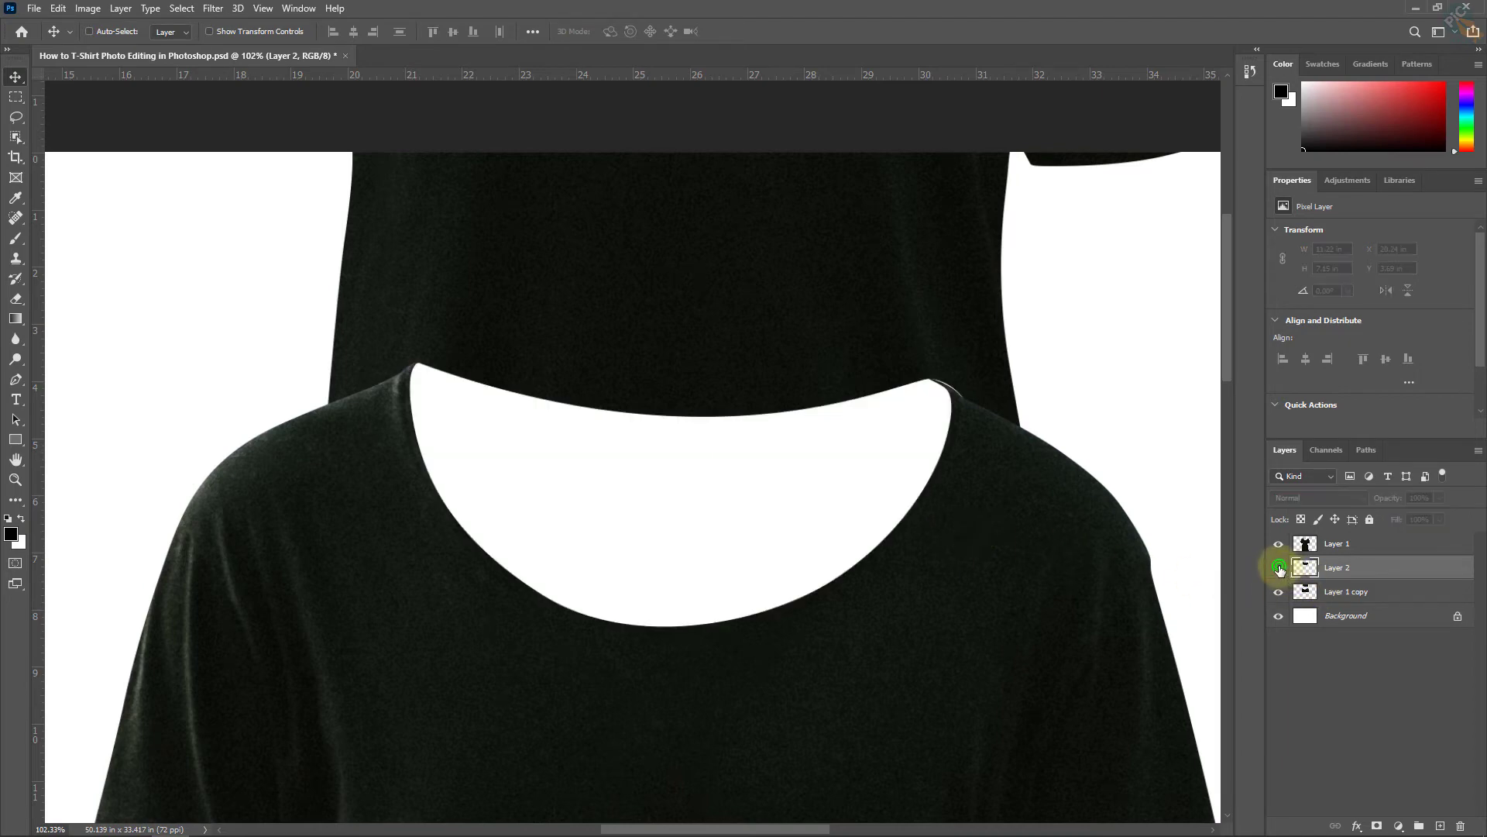
pyautogui.click(1279, 568)
pyautogui.click(1363, 593)
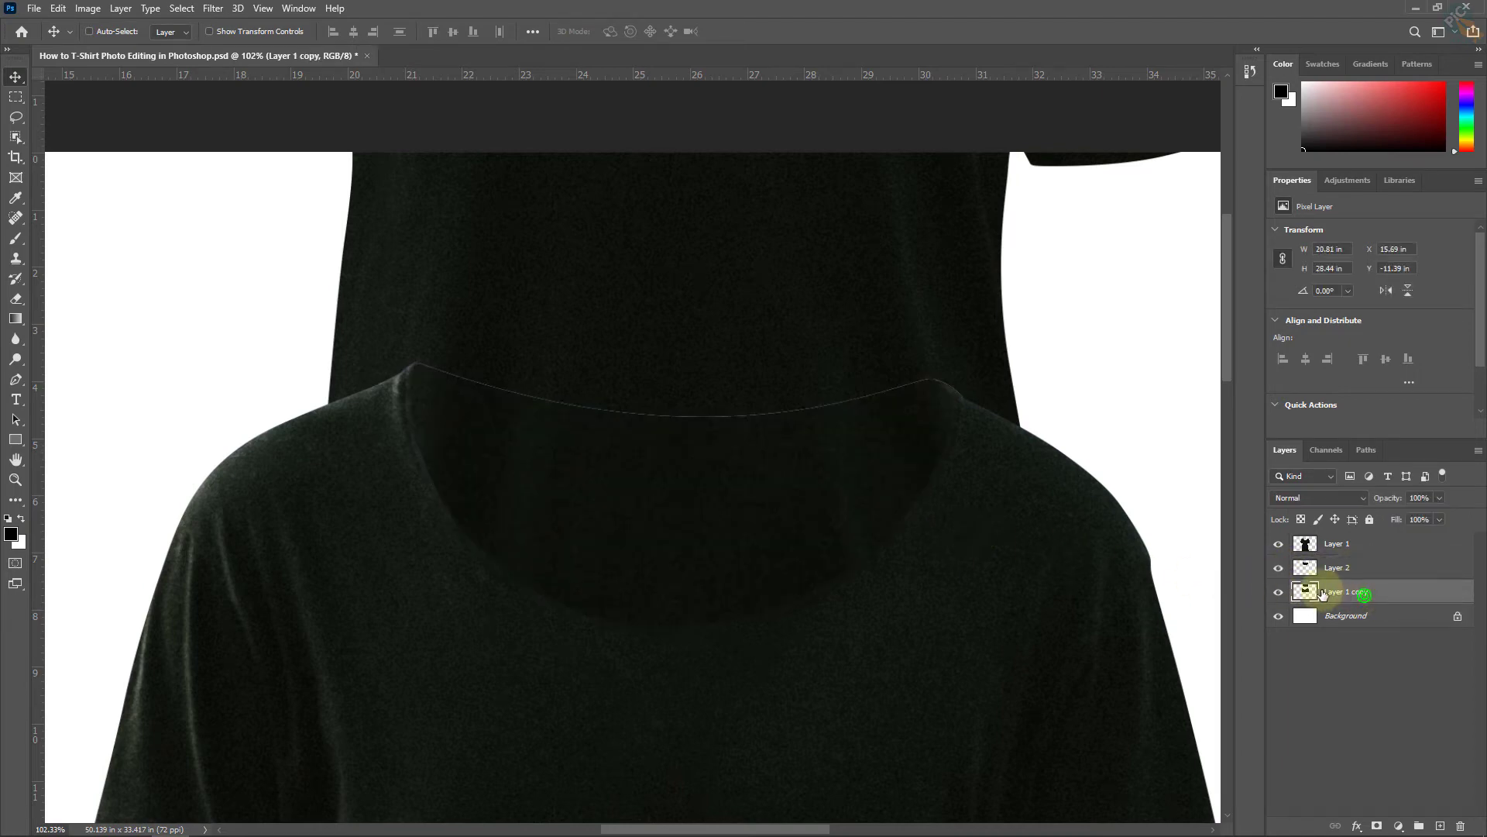
pyautogui.click(1279, 592)
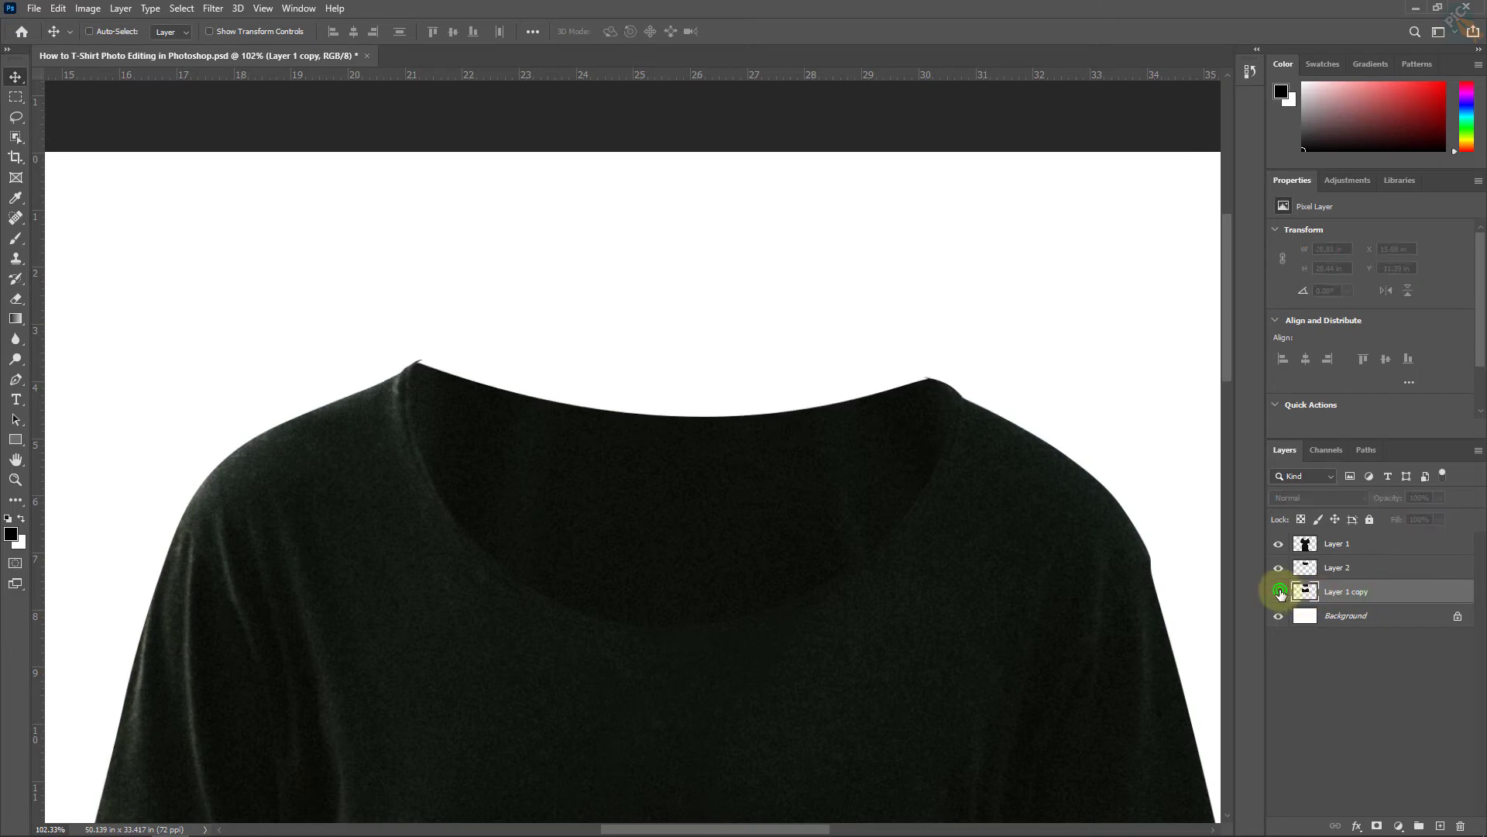
pyautogui.click(1279, 591)
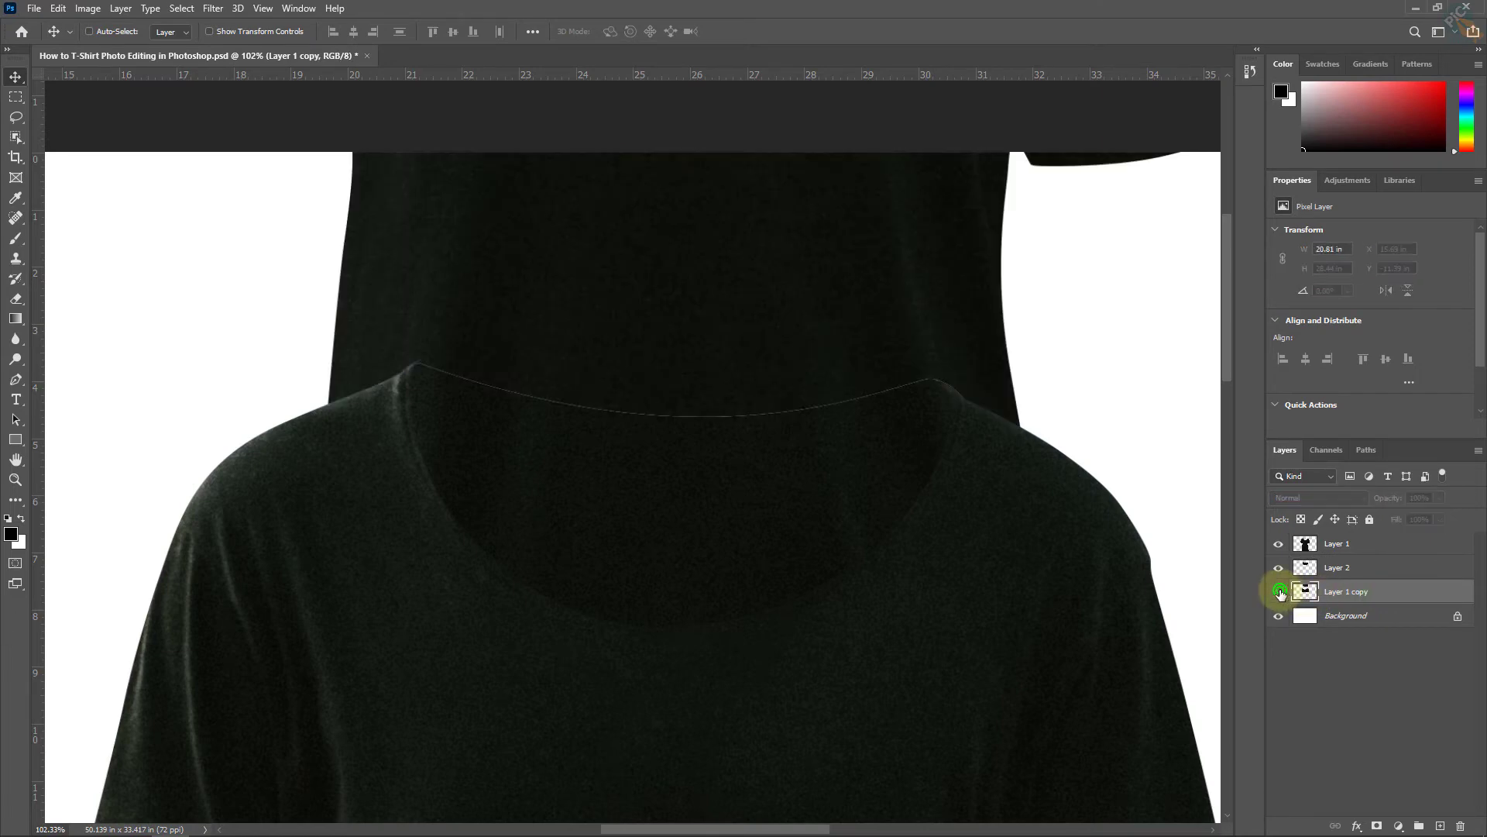
pyautogui.click(1279, 593)
pyautogui.moveTo(1356, 593)
pyautogui.mouseDown()
pyautogui.moveTo(1394, 602)
pyautogui.moveTo(1463, 825)
pyautogui.mouseUp()
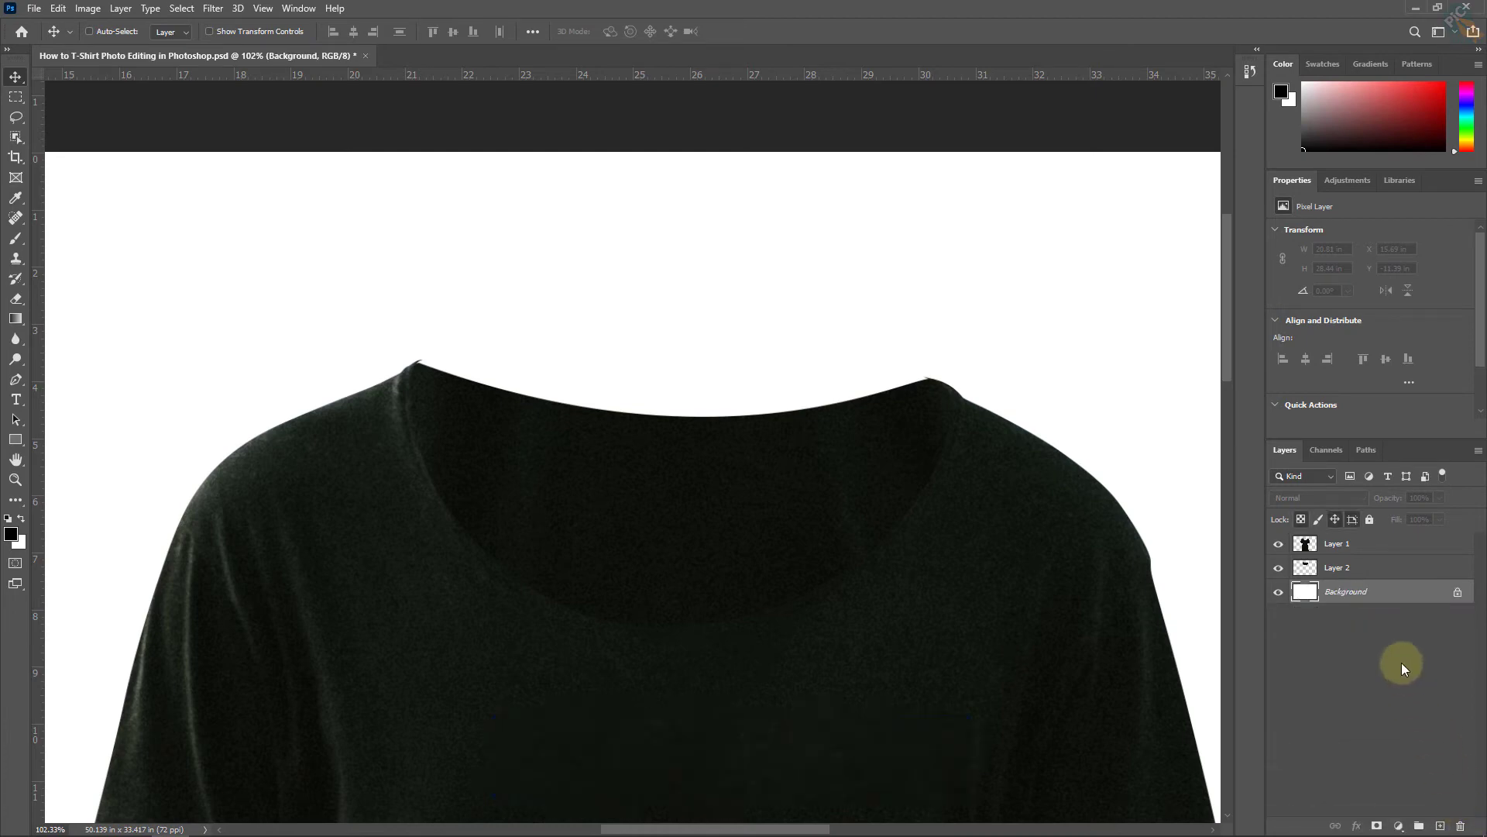
pyautogui.click(1354, 565)
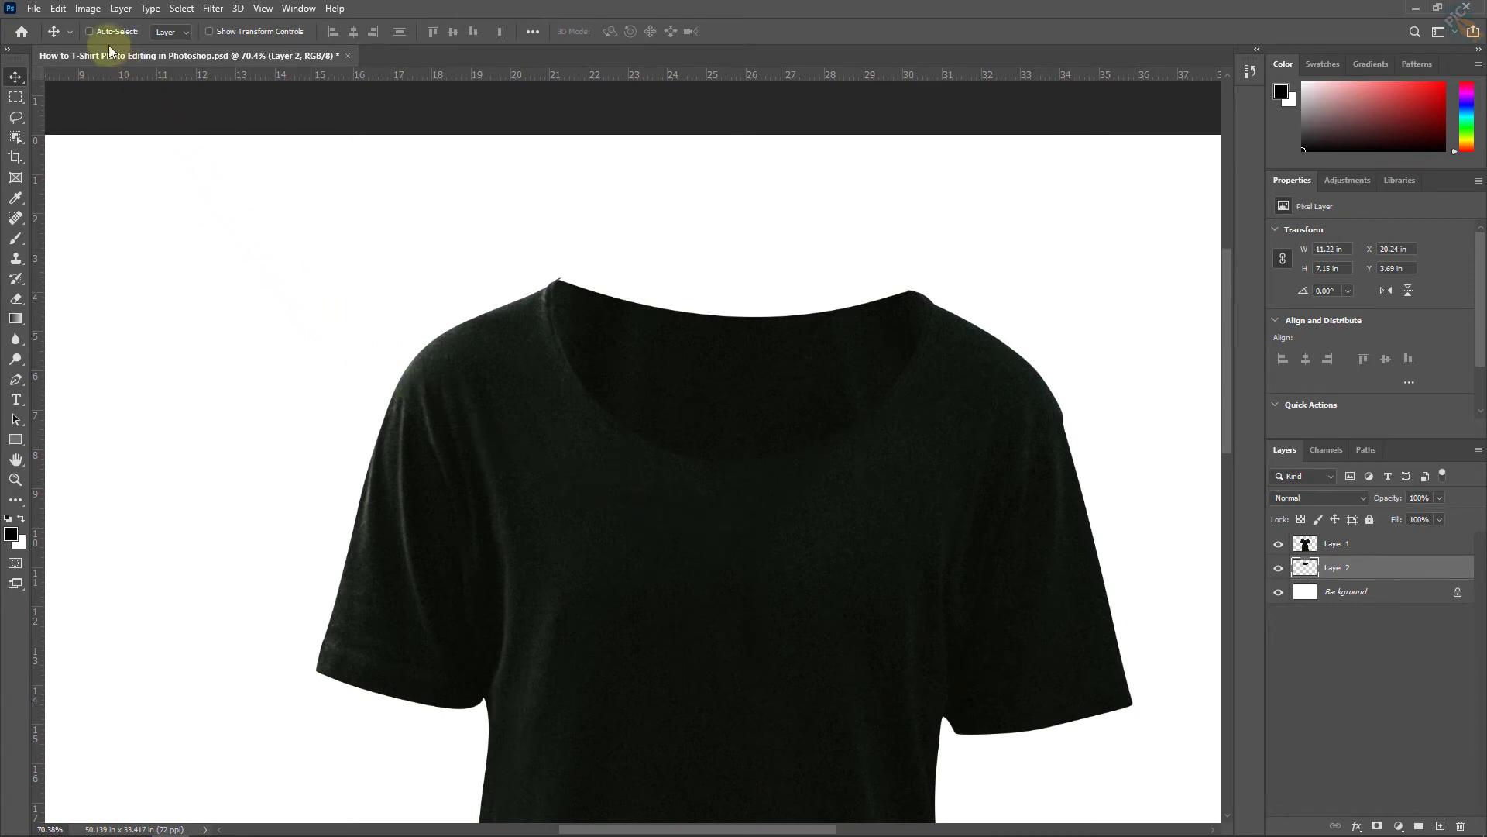
# Step: Apply Hue/Saturation to Layer 2 with Lightness set to -30
pyautogui.click(89, 8)
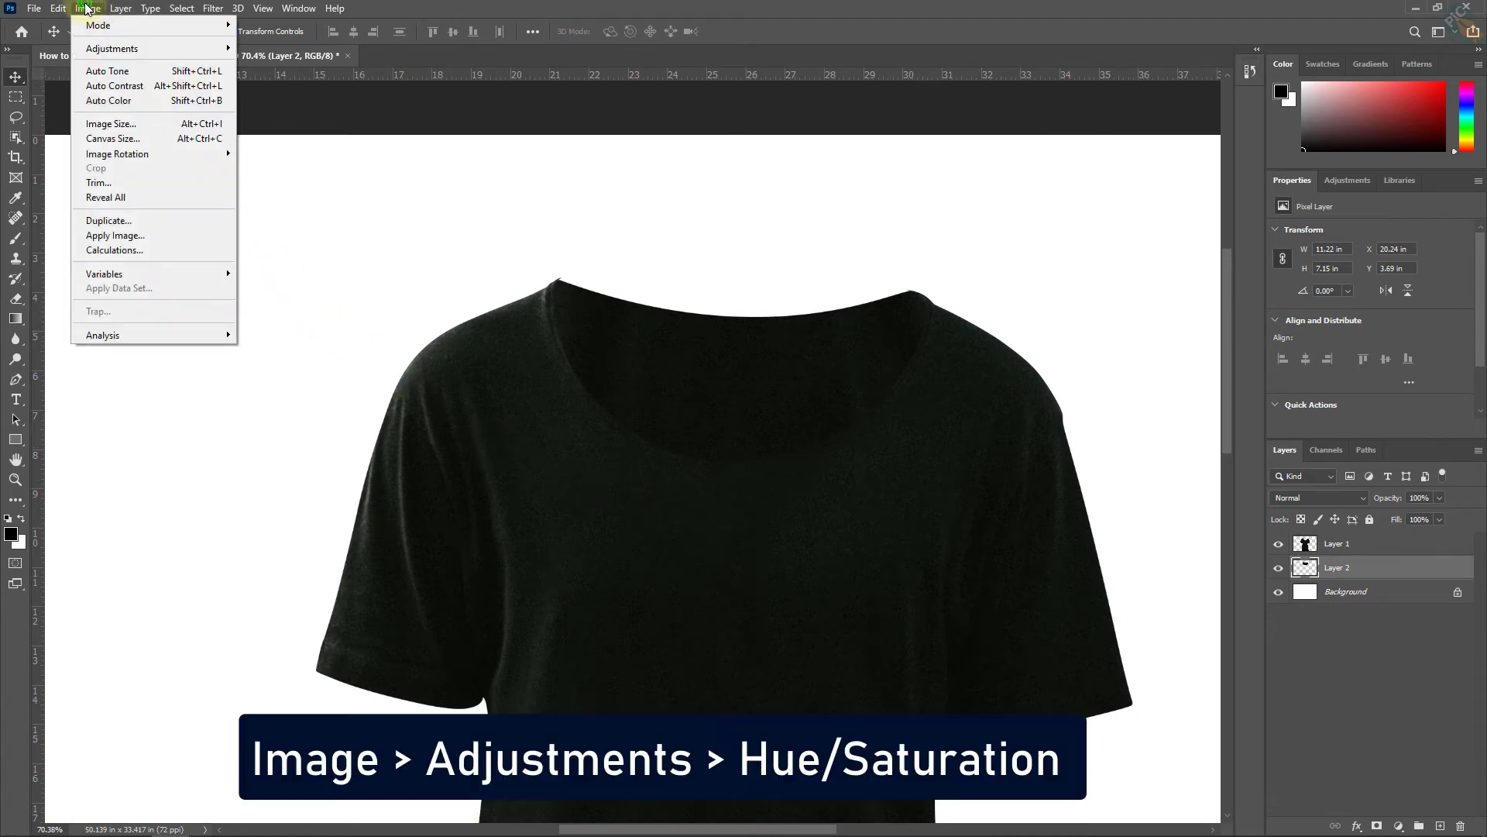
pyautogui.click(93, 48)
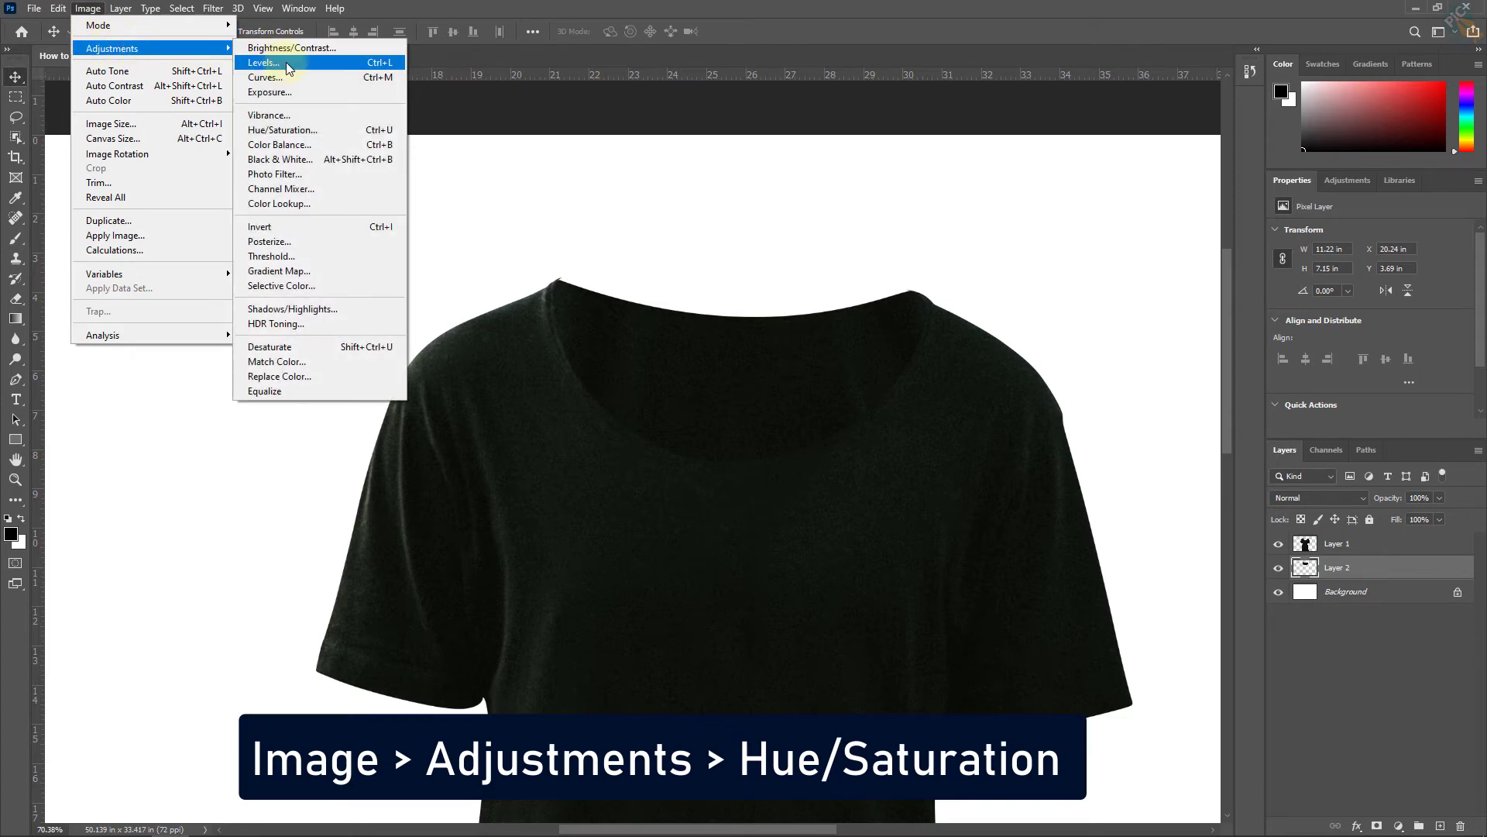
pyautogui.click(299, 132)
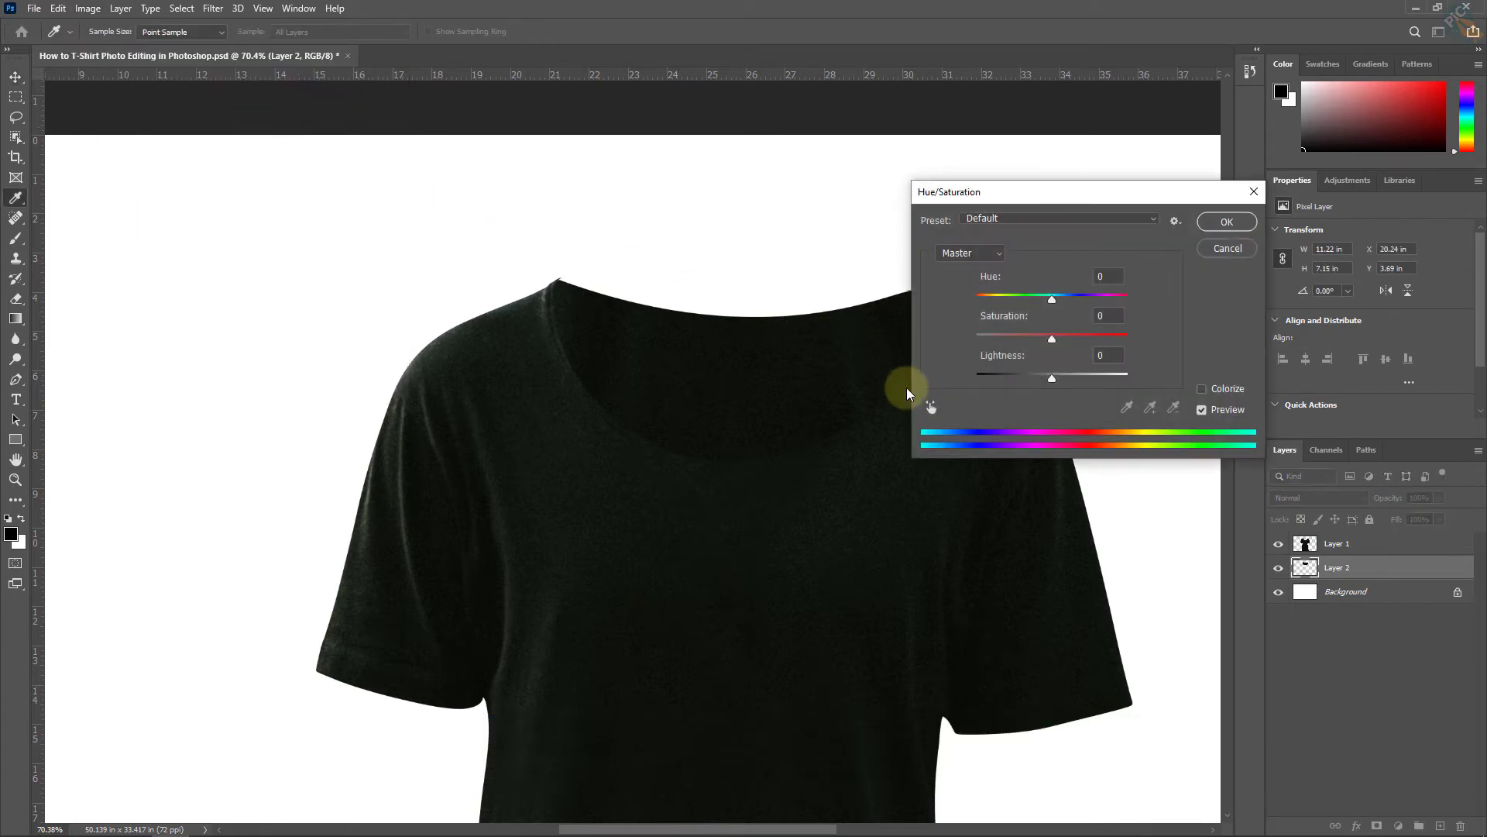
pyautogui.moveTo(1052, 379); pyautogui.dragTo(1031, 380)
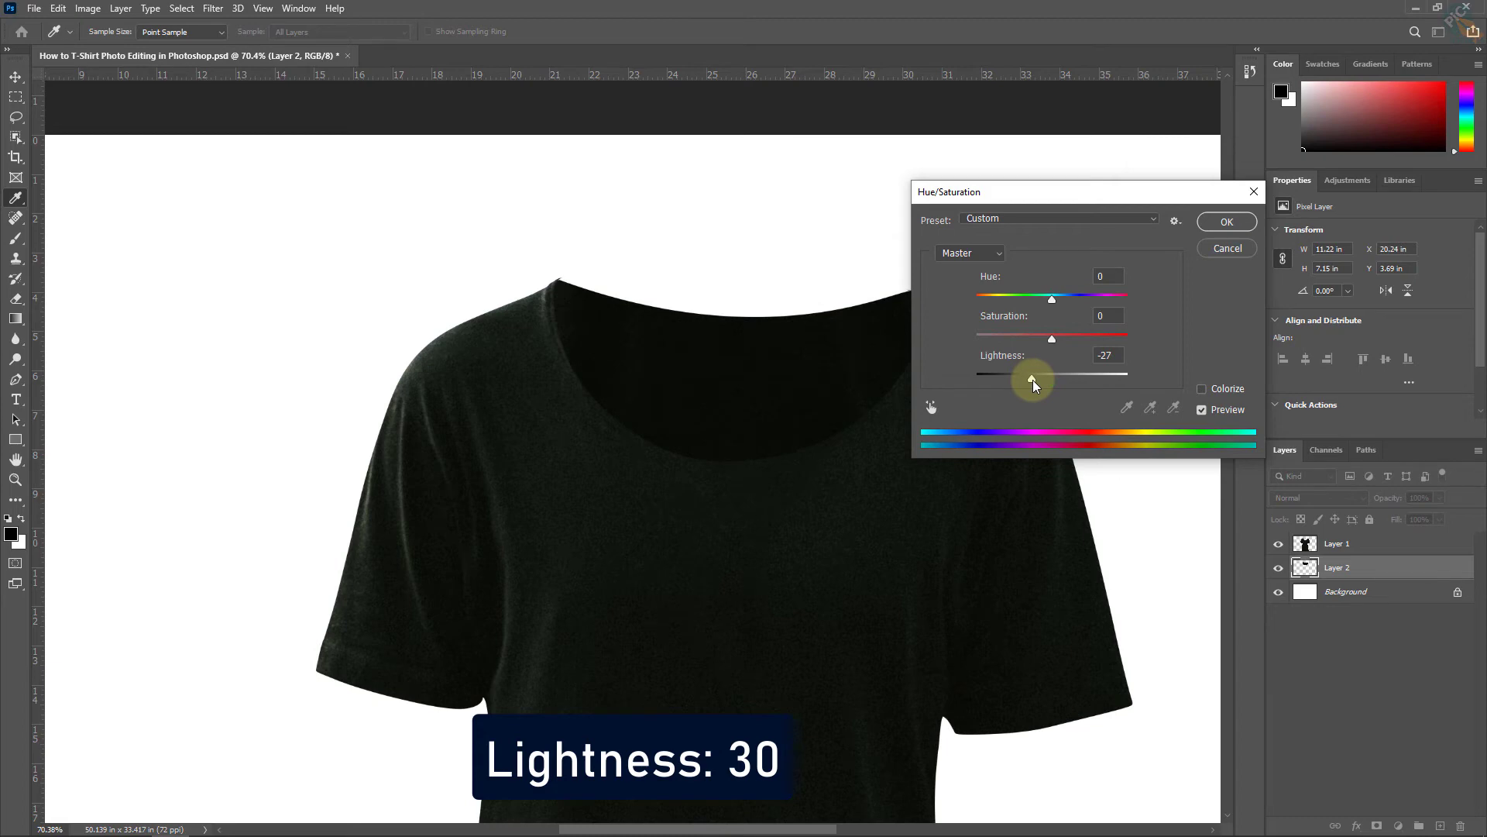
pyautogui.doubleClick(1112, 355)
pyautogui.write('-30')
pyautogui.moveTo(1077, 194); pyautogui.dragTo(1189, 282)
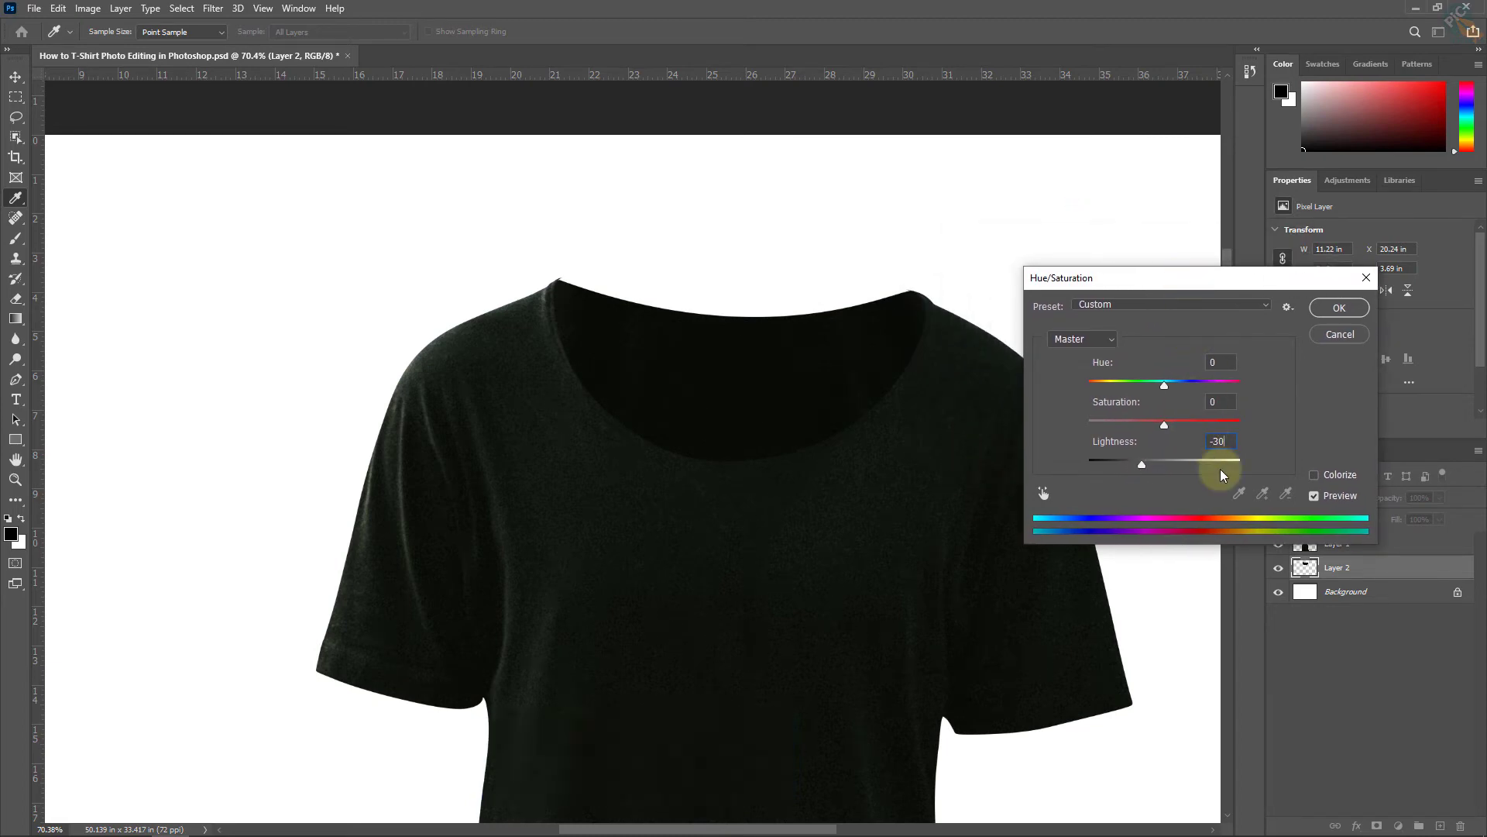
pyautogui.click(1338, 308)
pyautogui.press('v')
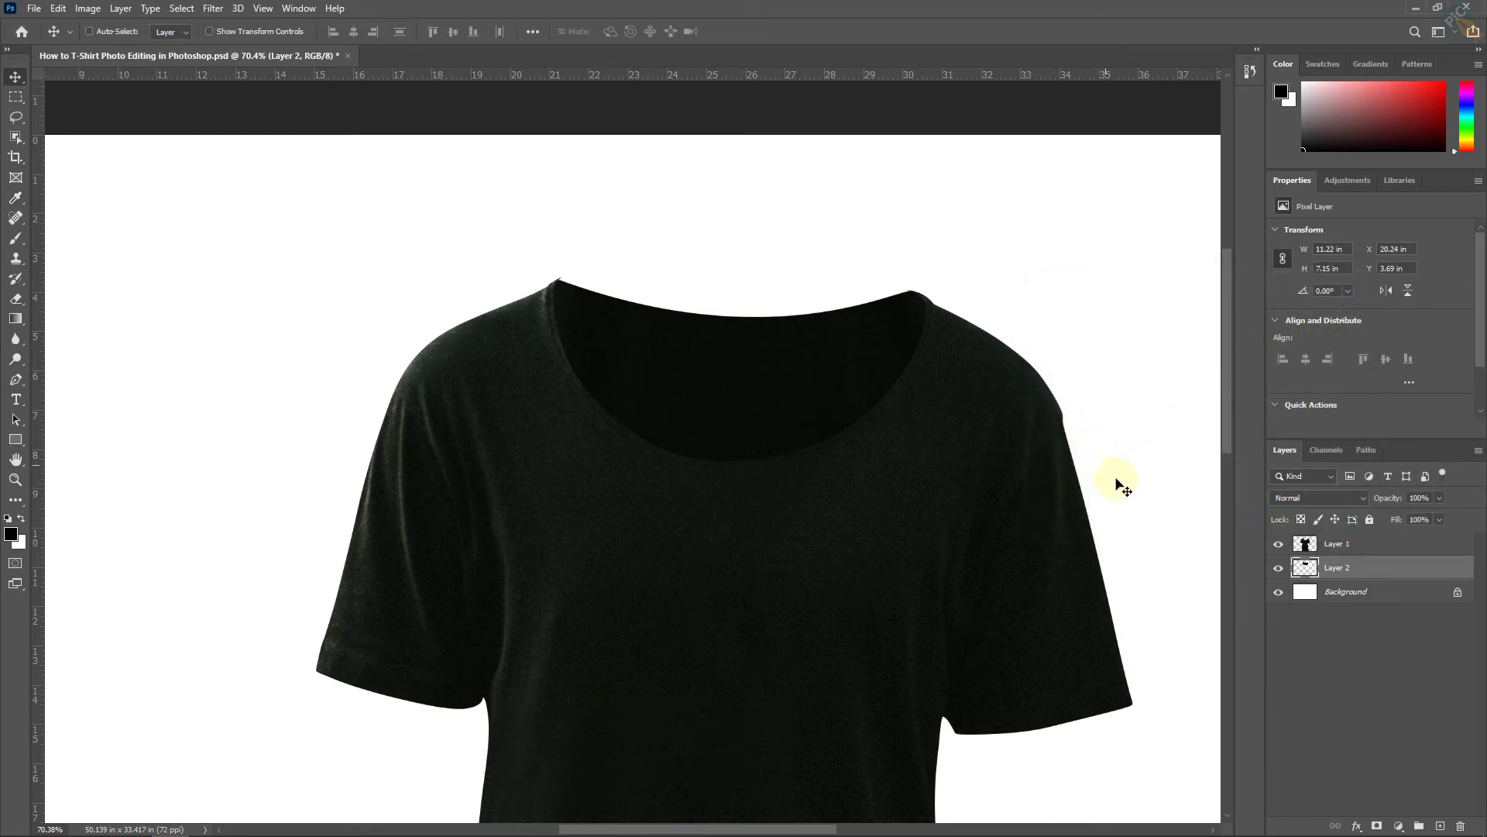
# Step: Select Layer 1 and Layer 2 and merge them with Ctrl+E into Layer 1
pyautogui.keyDown('shift'); pyautogui.click(1365, 546); pyautogui.keyUp('shift')
pyautogui.keyDown('shift'); pyautogui.click(1360, 569); pyautogui.keyUp('shift')
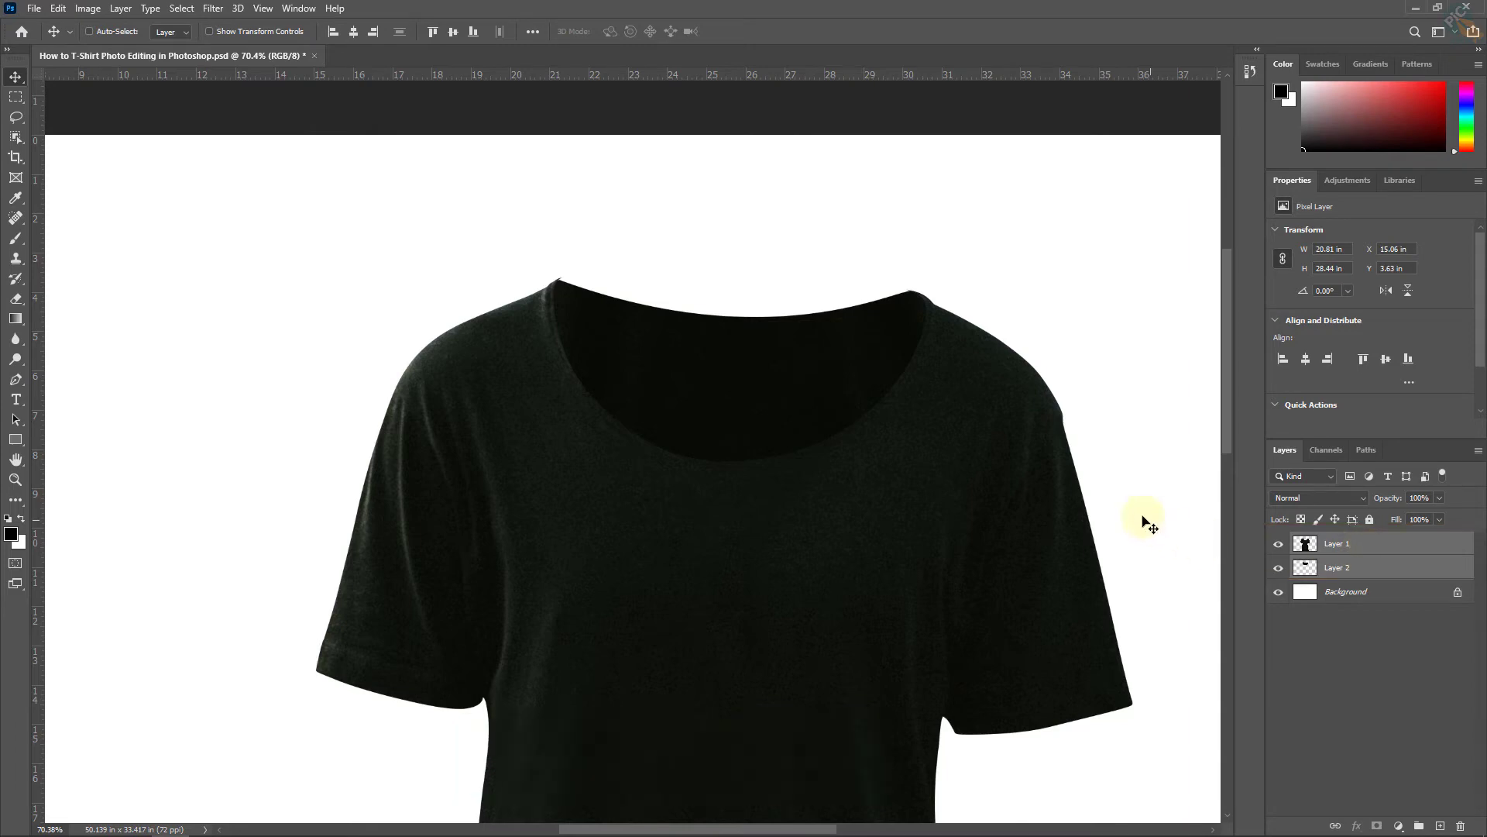
pyautogui.press('ctrl')
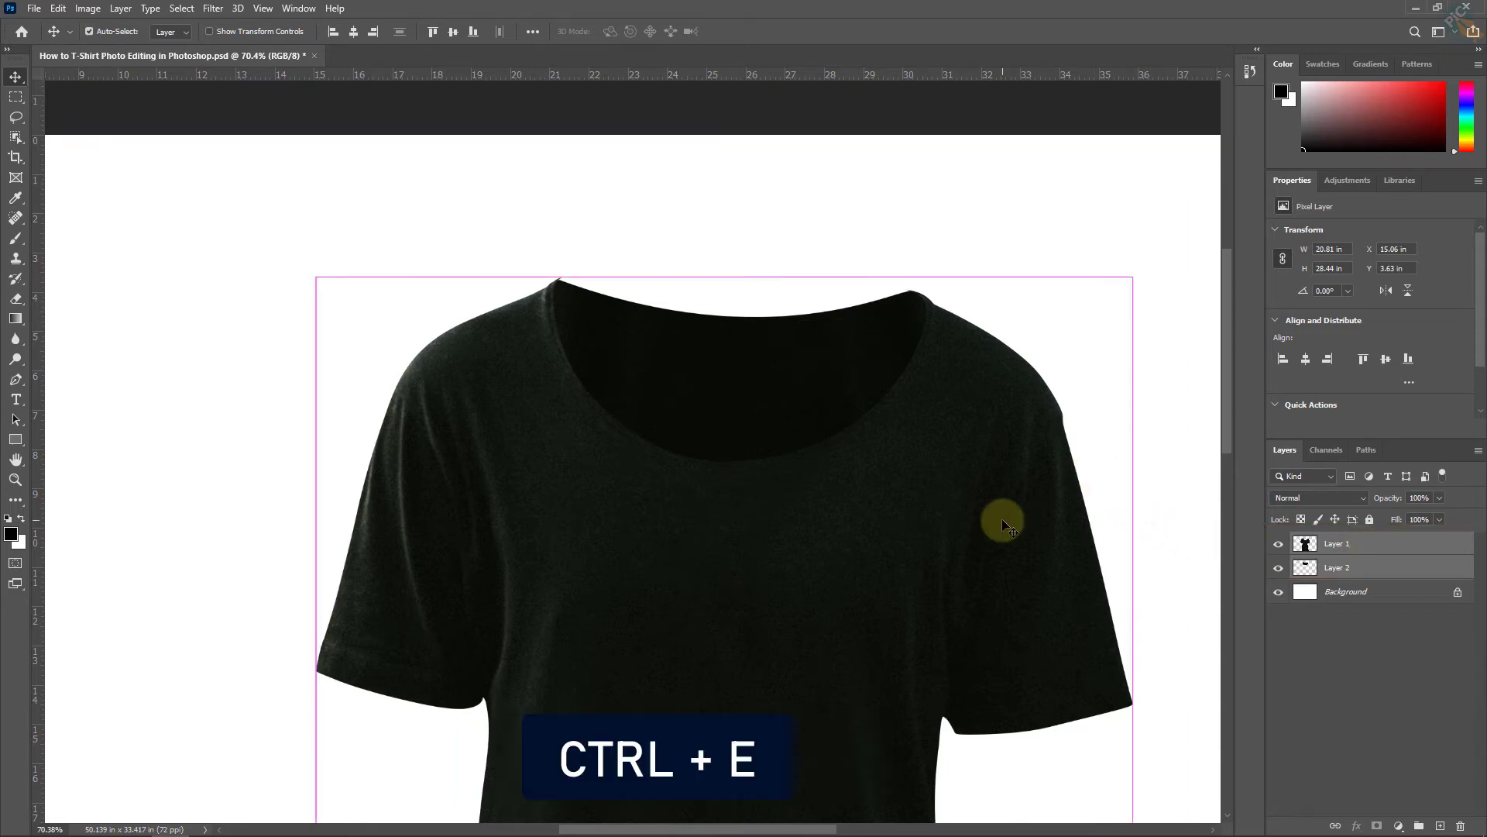
pyautogui.hotkey('ctrl', 'e')
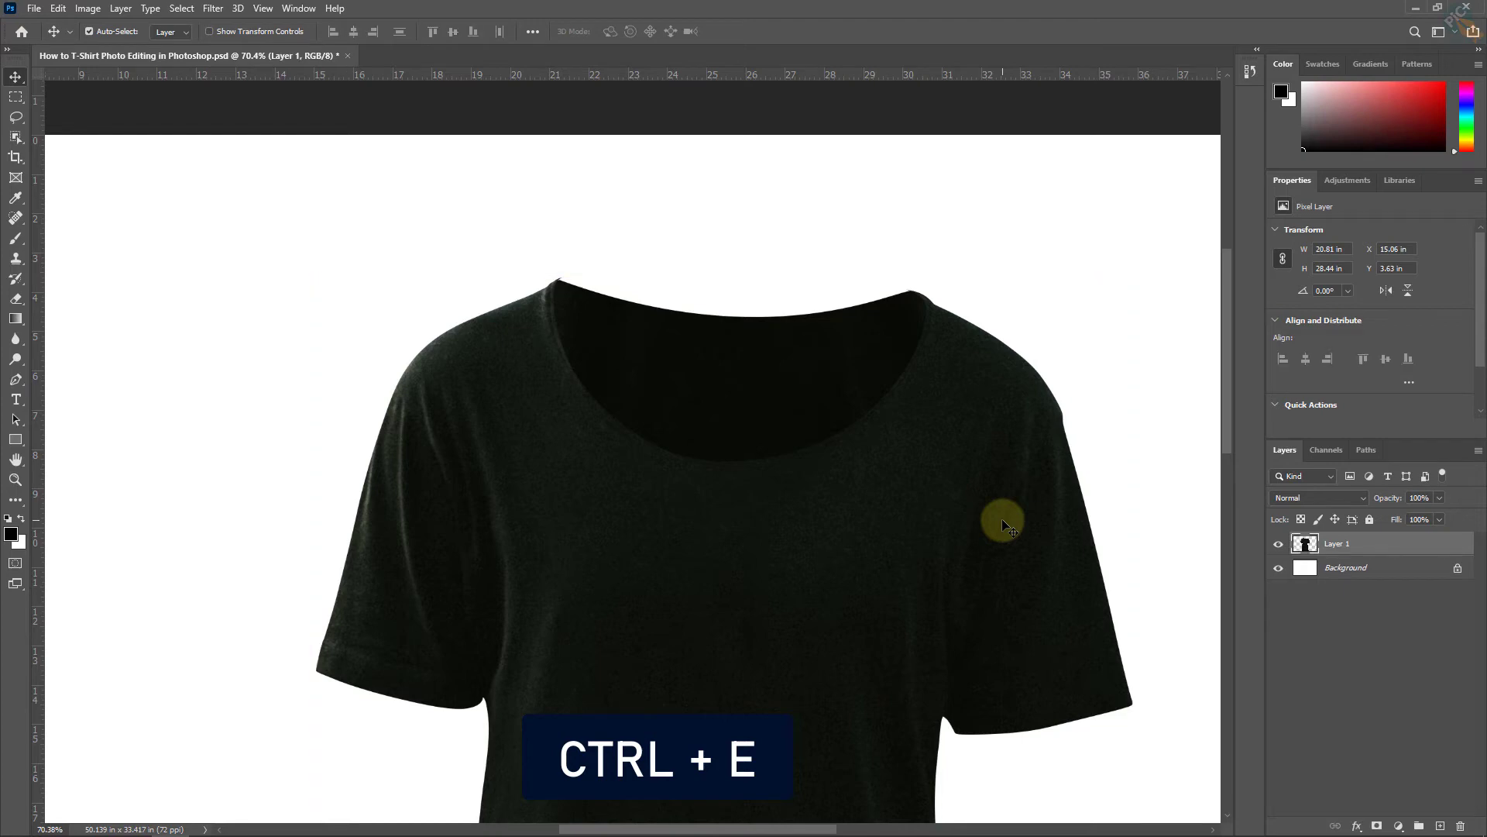
pyautogui.click(1280, 543)
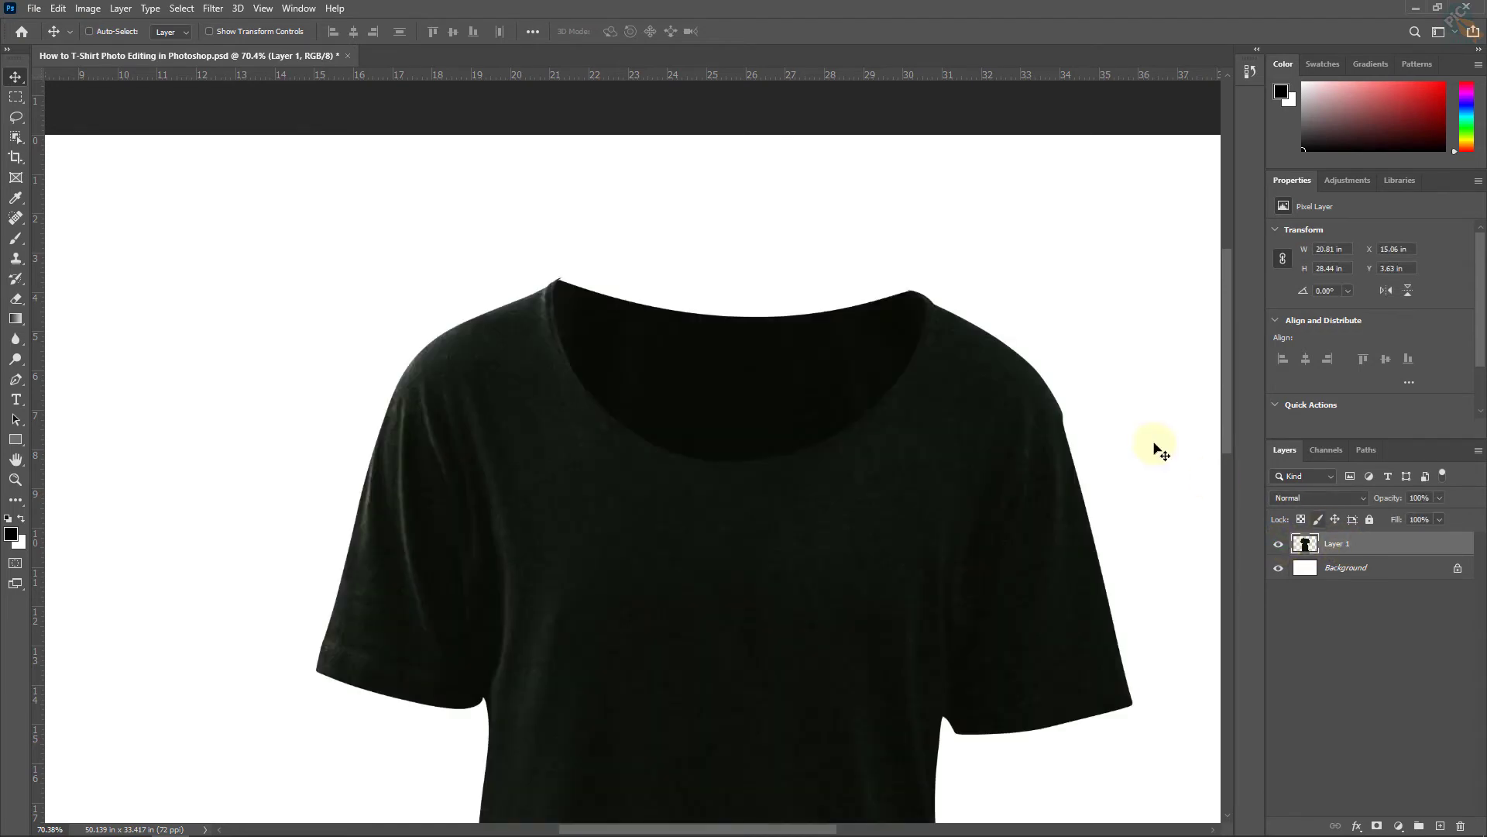
# Step: Erase the grey pixels along one shoulder's top edge with a small Eraser brush
pyautogui.moveTo(935, 284); pyautogui.dragTo(1063, 255)
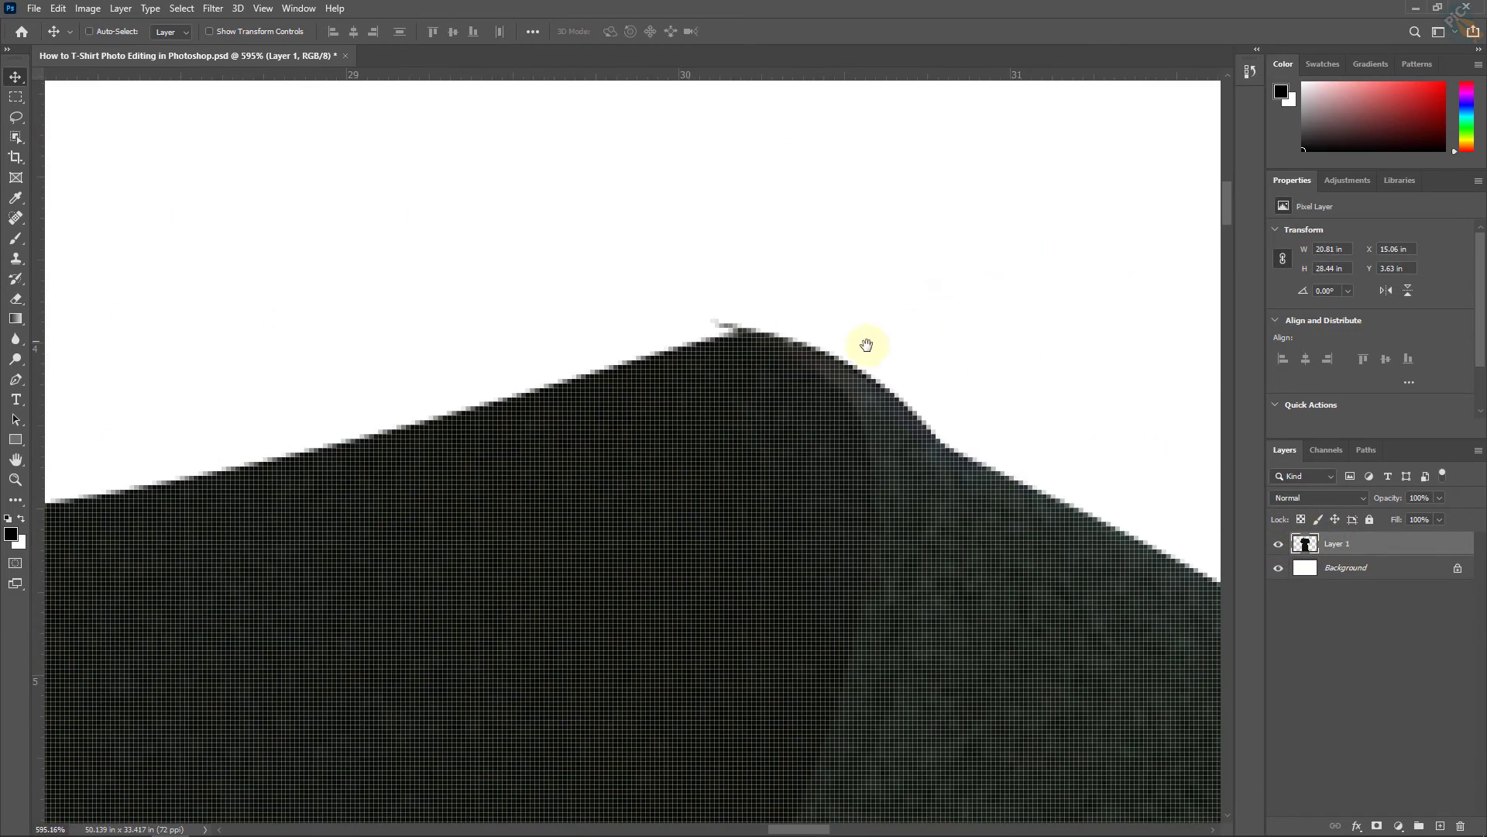
pyautogui.click(845, 345)
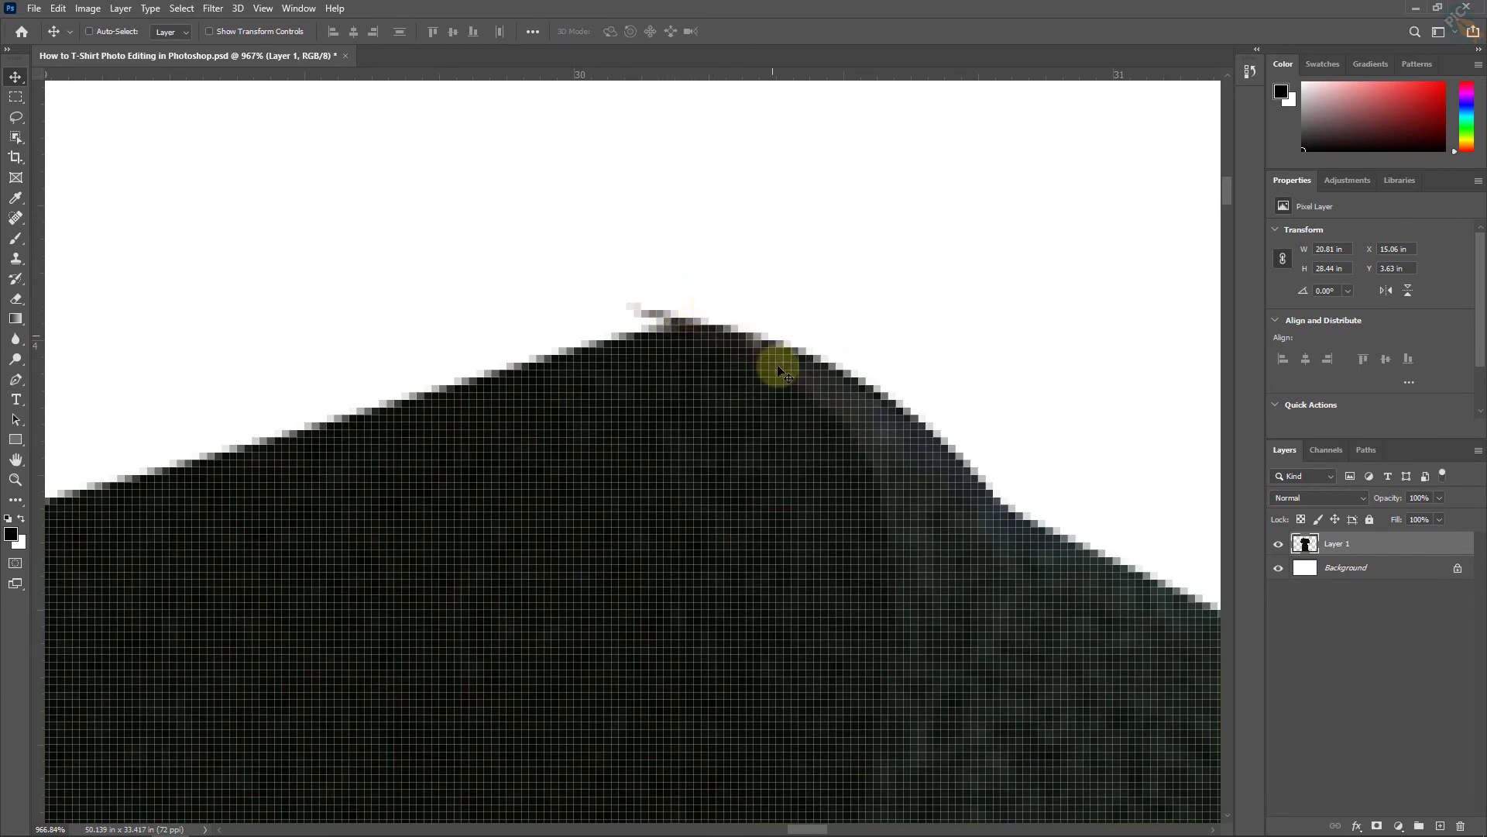
pyautogui.click(17, 299)
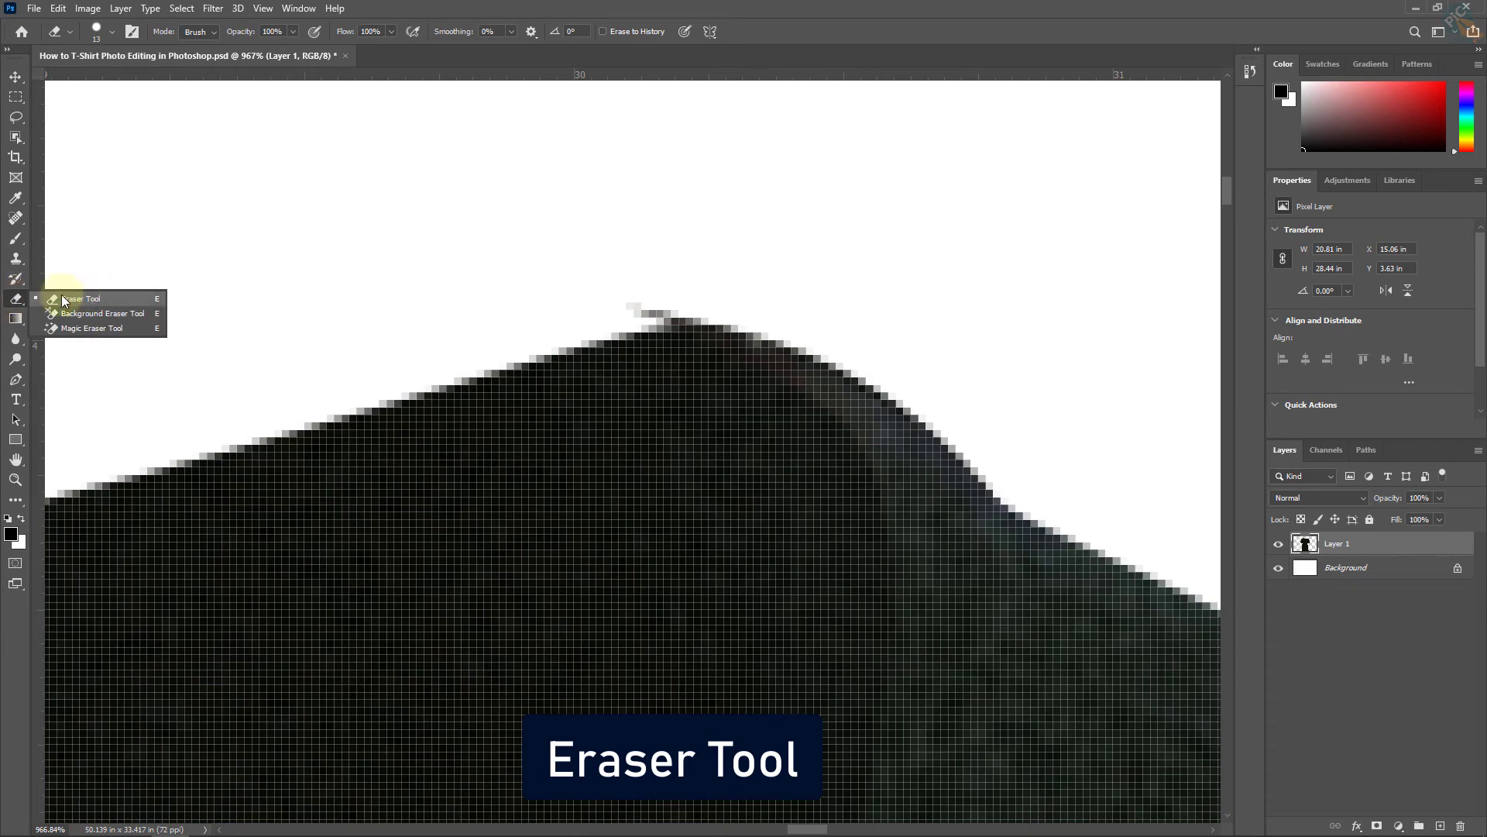
pyautogui.click(81, 300)
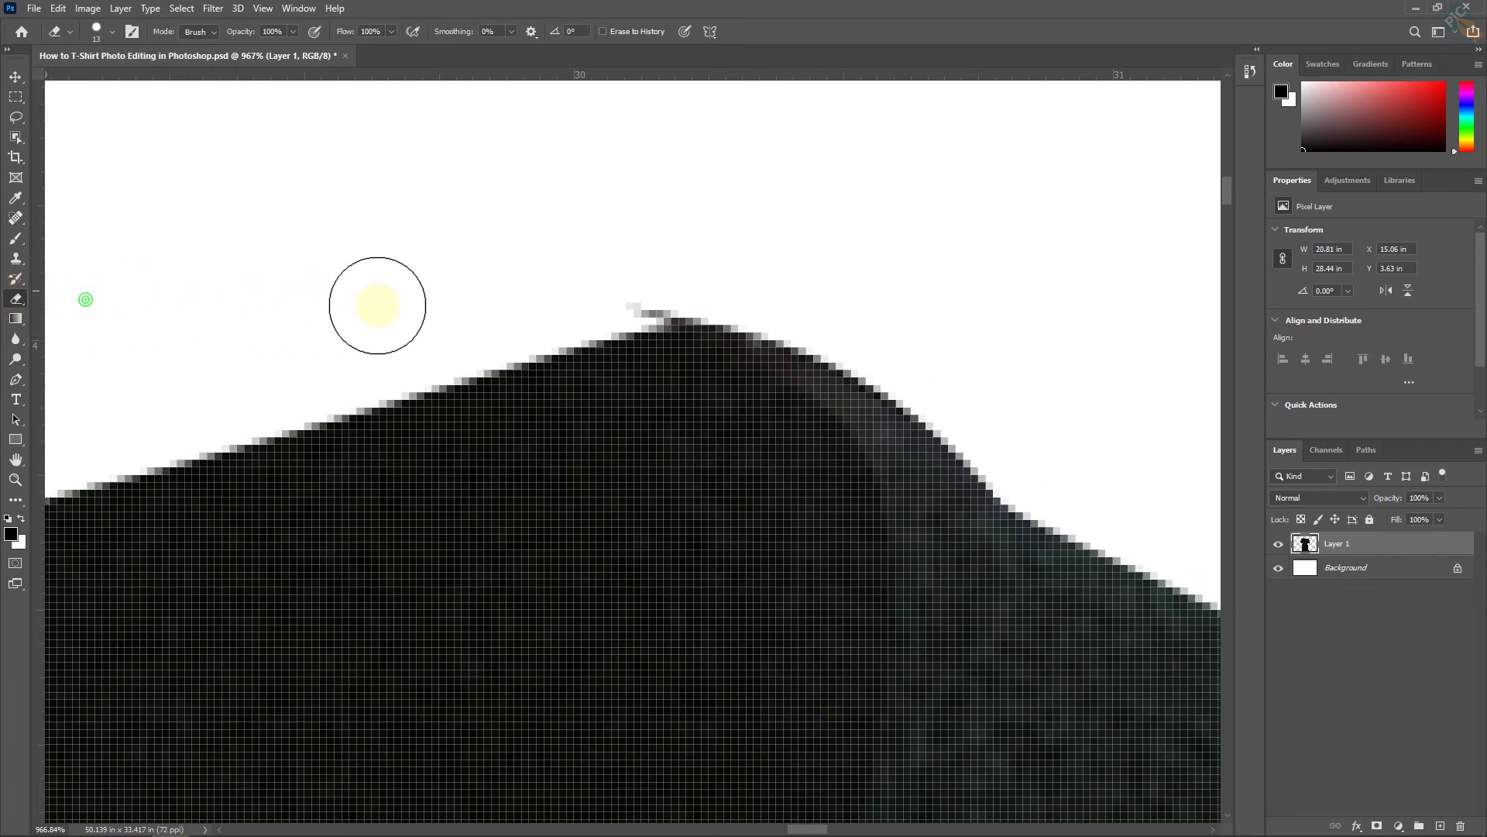
pyautogui.scroll(3, 624, 285)
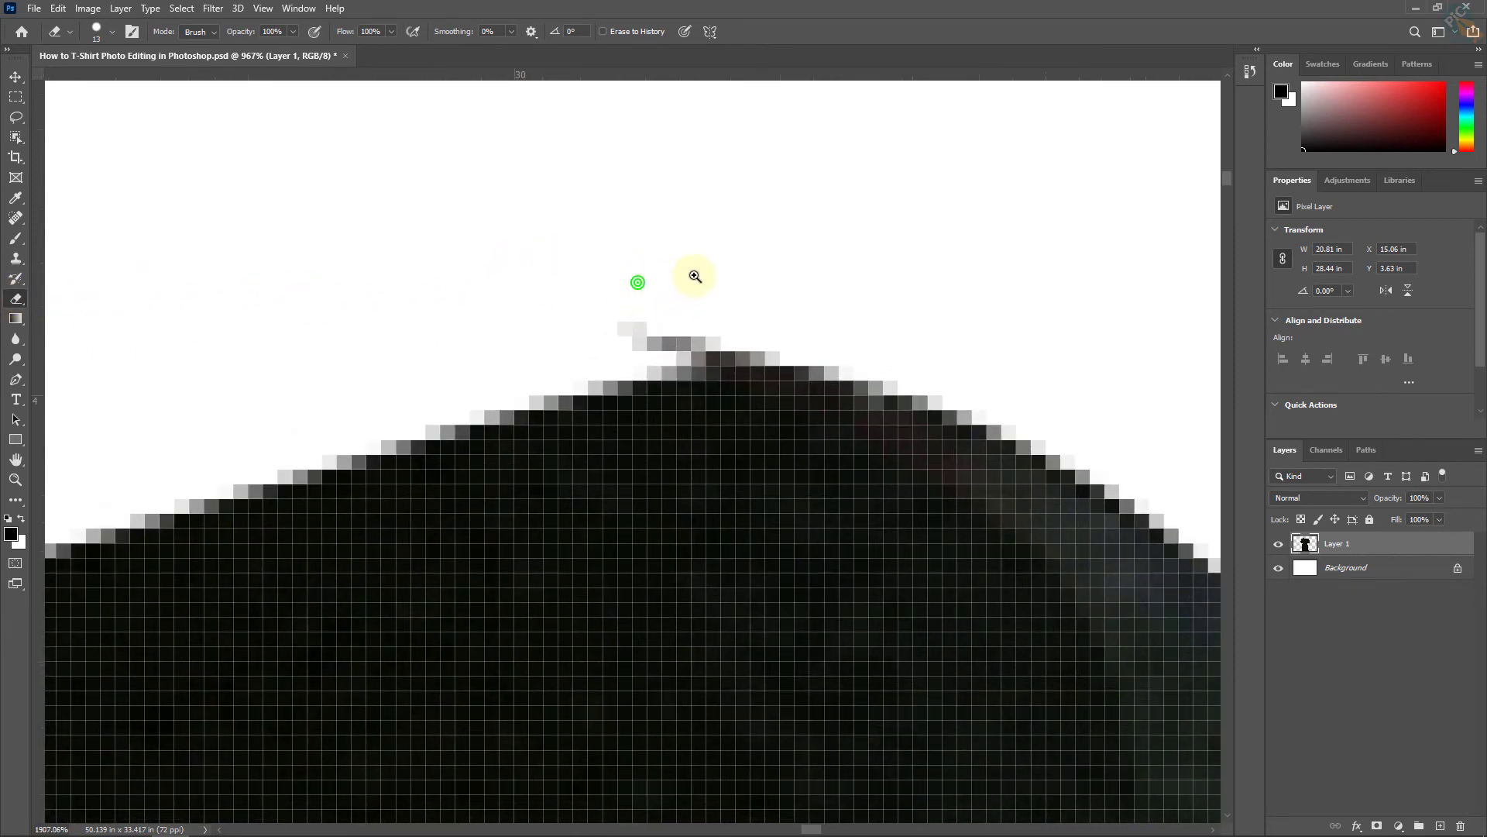
pyautogui.scroll(3, 643, 286)
pyautogui.keyDown('alt'); pyautogui.rightClick(614, 259); pyautogui.keyUp('alt')
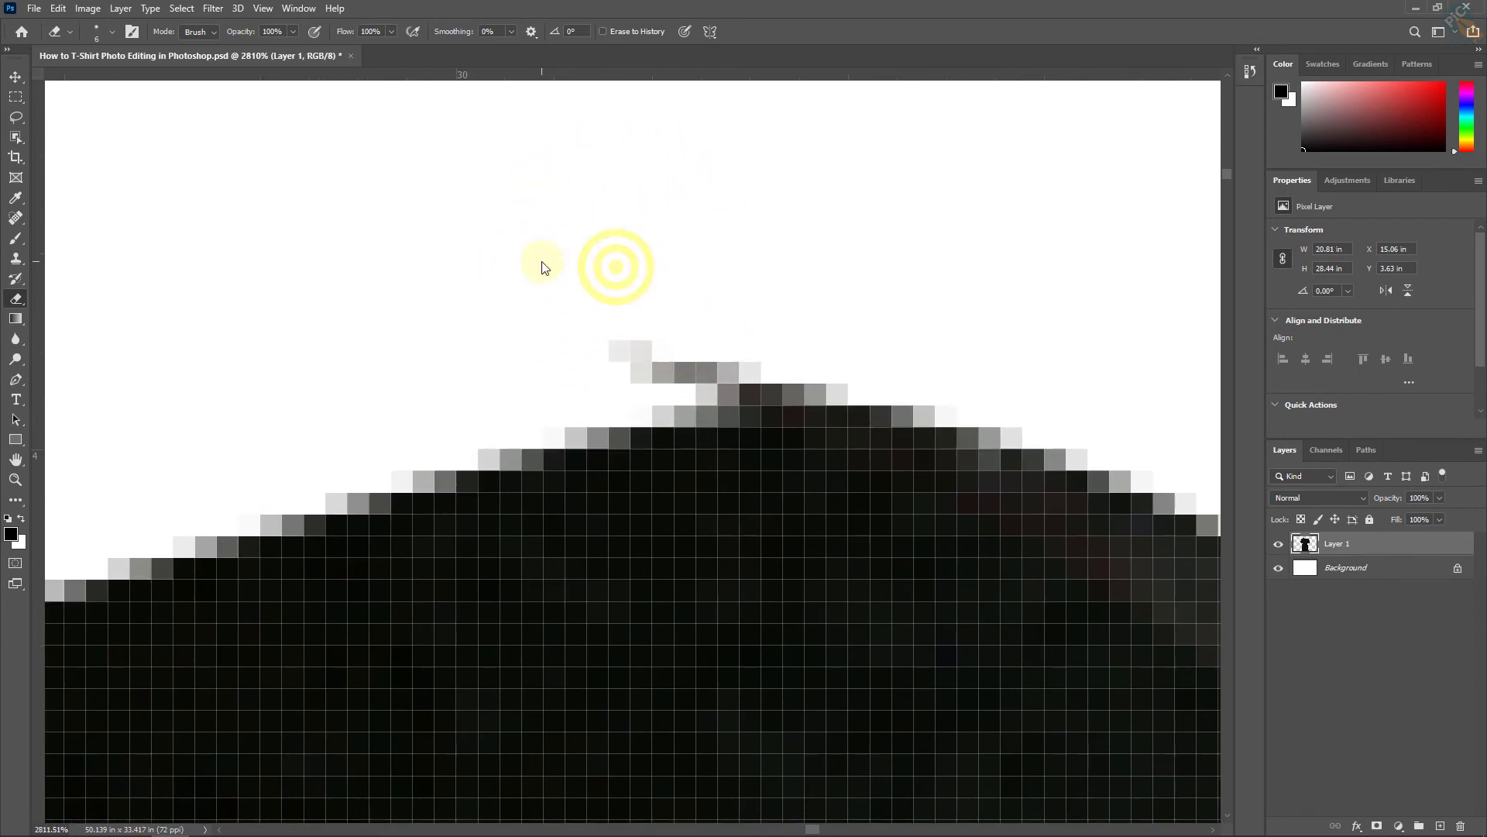
pyautogui.moveTo(599, 332); pyautogui.dragTo(949, 325)
# Step: Erase the thin dark spike at the other shoulder peak with a slightly larger brush
pyautogui.moveTo(780, 271); pyautogui.dragTo(594, 225)
pyautogui.moveTo(487, 313); pyautogui.dragTo(716, 345)
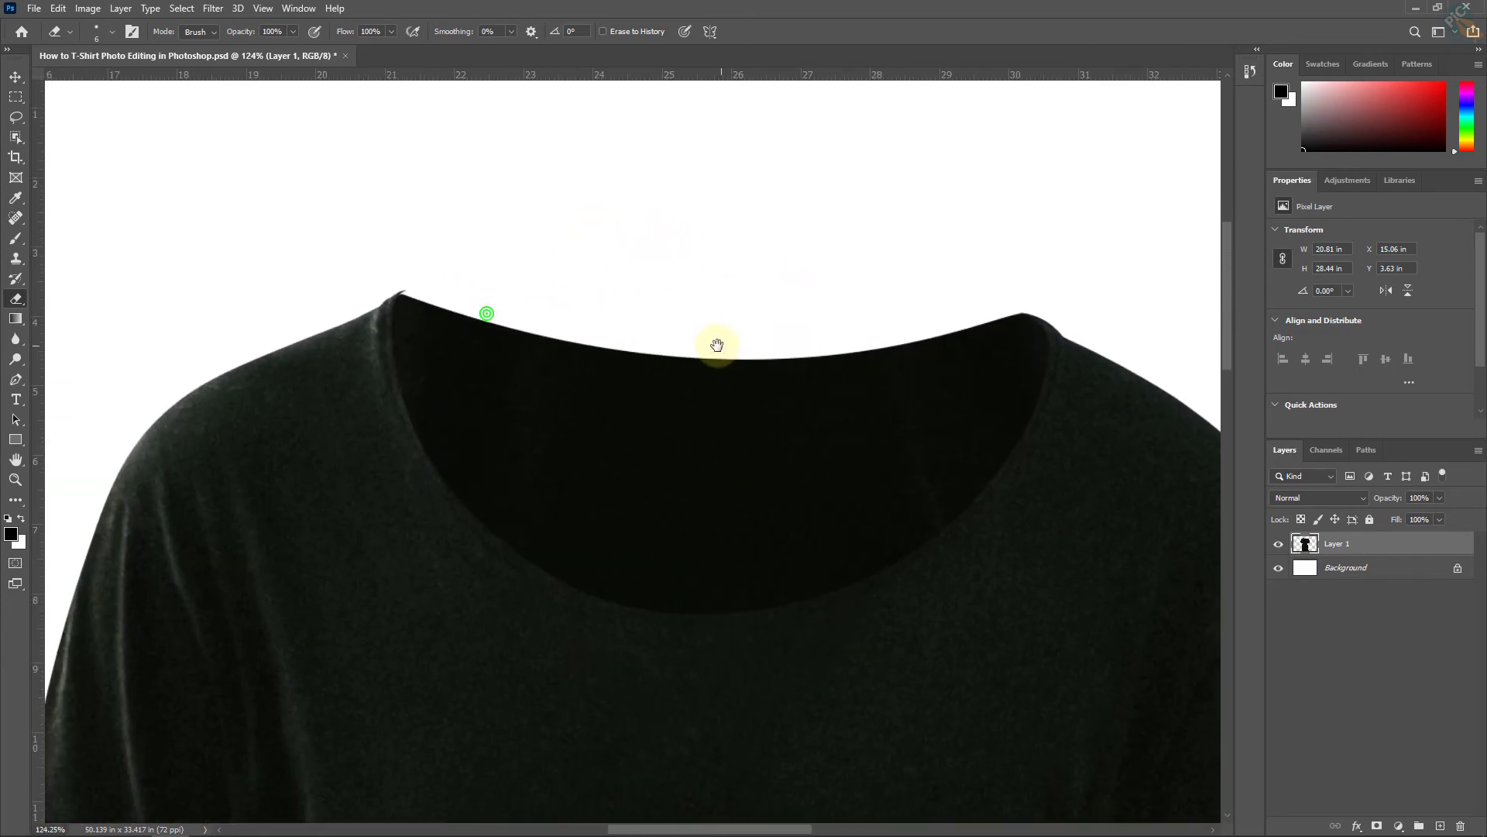
pyautogui.moveTo(351, 266); pyautogui.dragTo(512, 247)
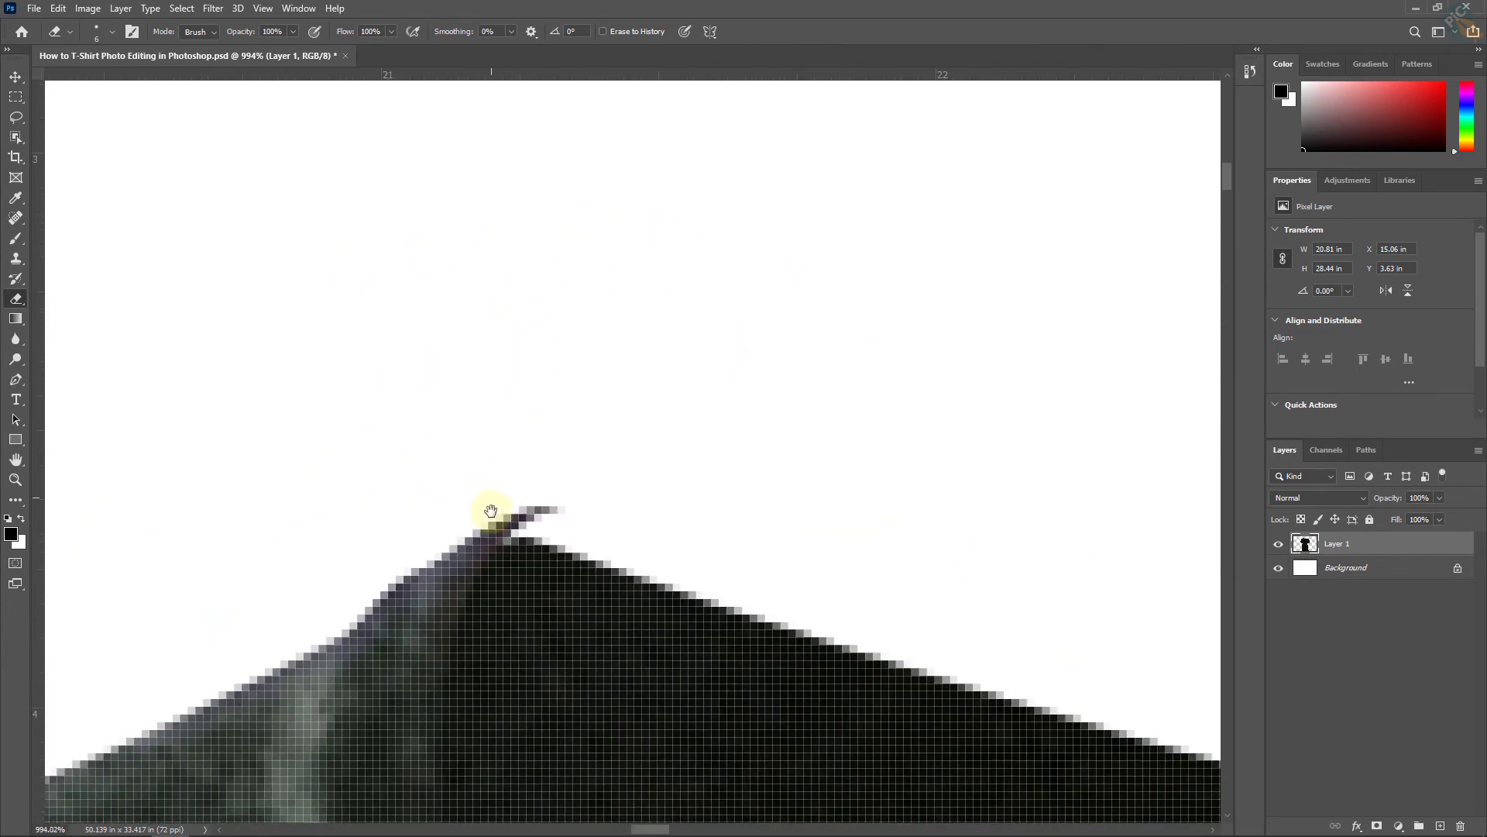
pyautogui.scroll(2, 504, 434)
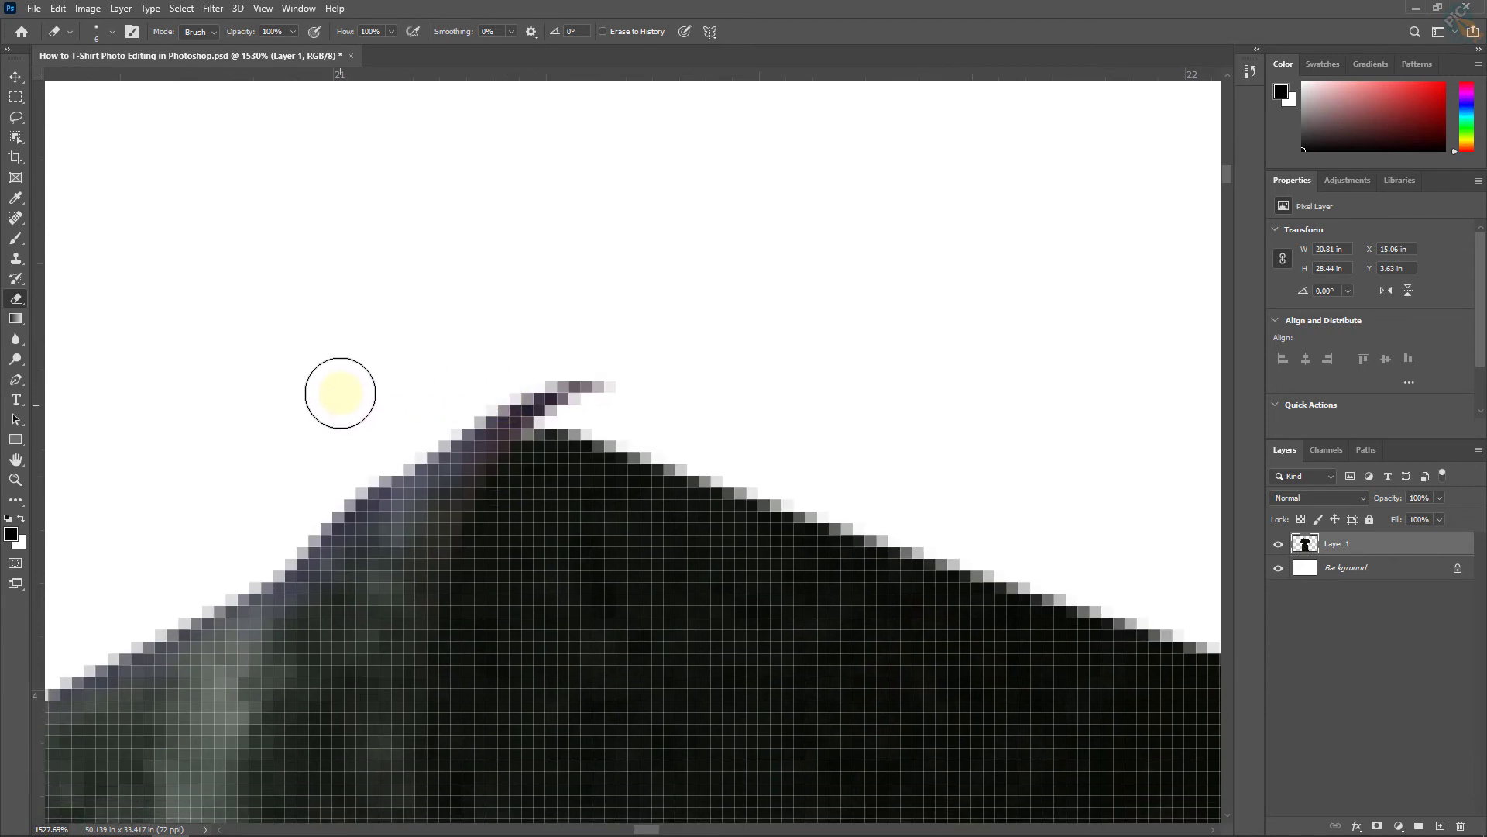
pyautogui.keyDown('alt'); pyautogui.rightClick(365, 332); pyautogui.keyUp('alt')
pyautogui.click(381, 383)
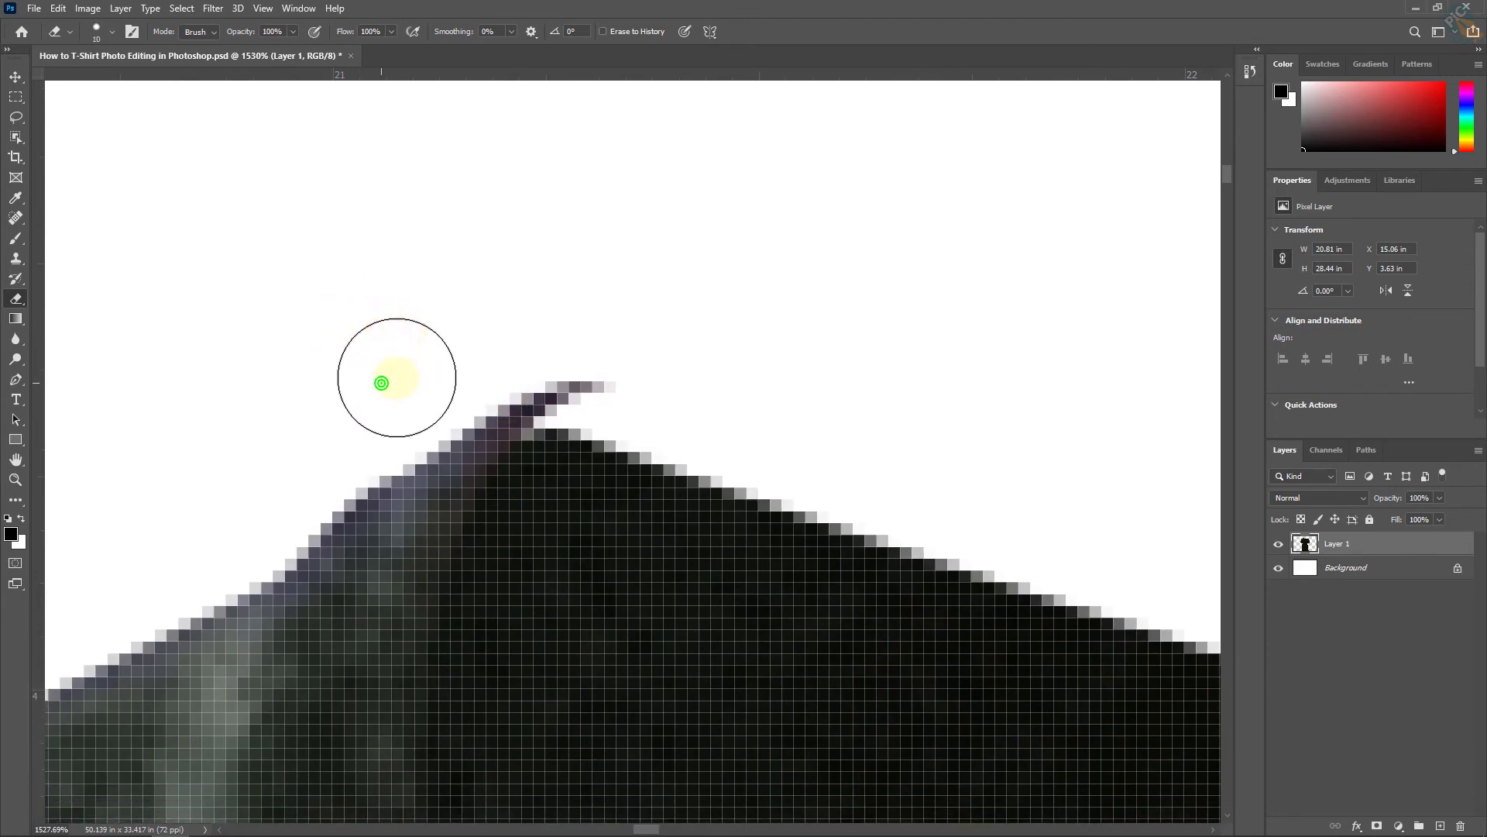
pyautogui.moveTo(397, 377); pyautogui.dragTo(601, 375)
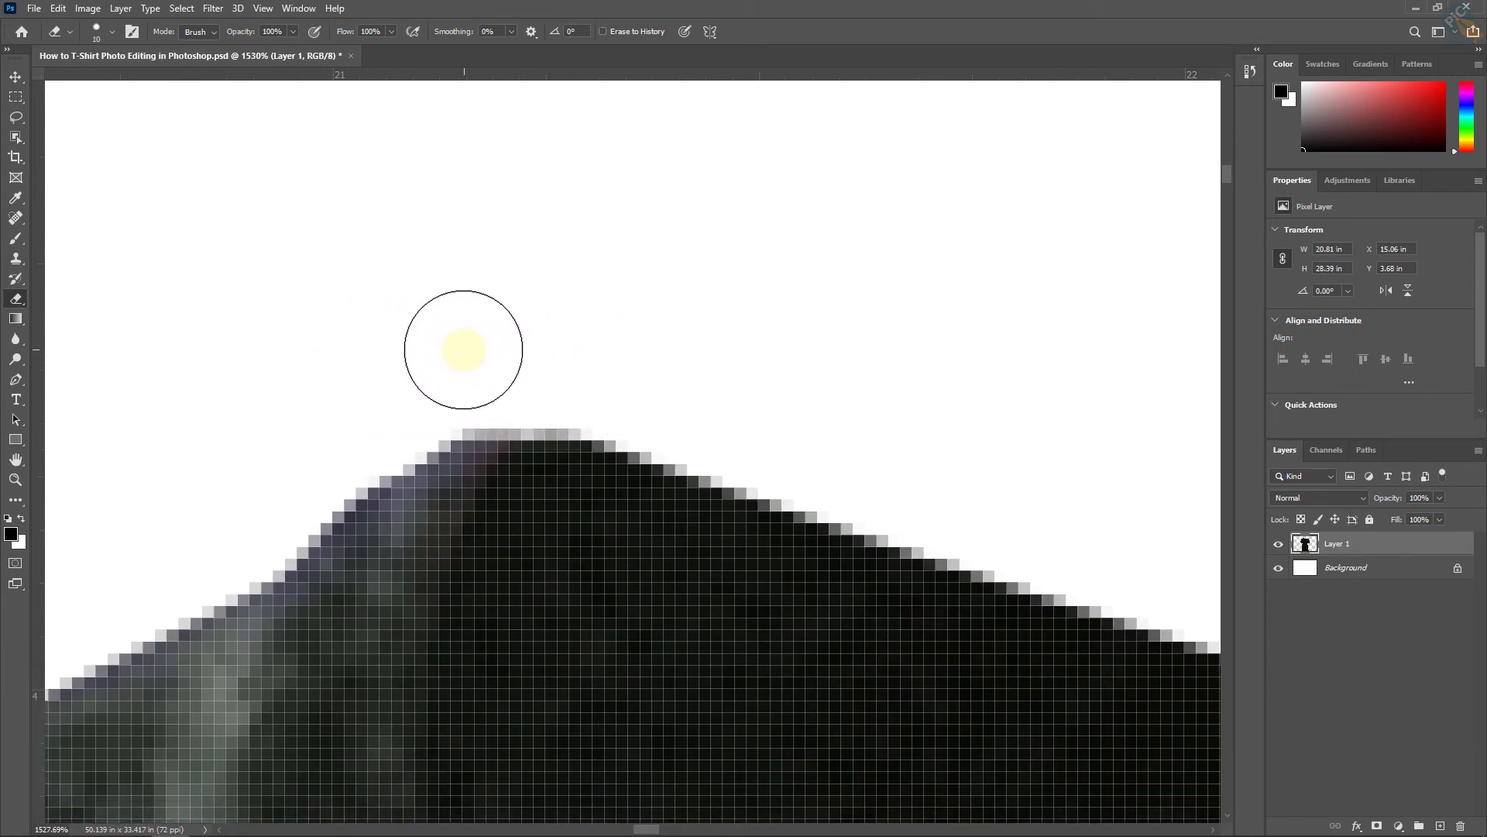
# Step: Zoom out to review the cleaned shirt outline and return to the Move tool
pyautogui.moveTo(667, 328); pyautogui.dragTo(502, 297)
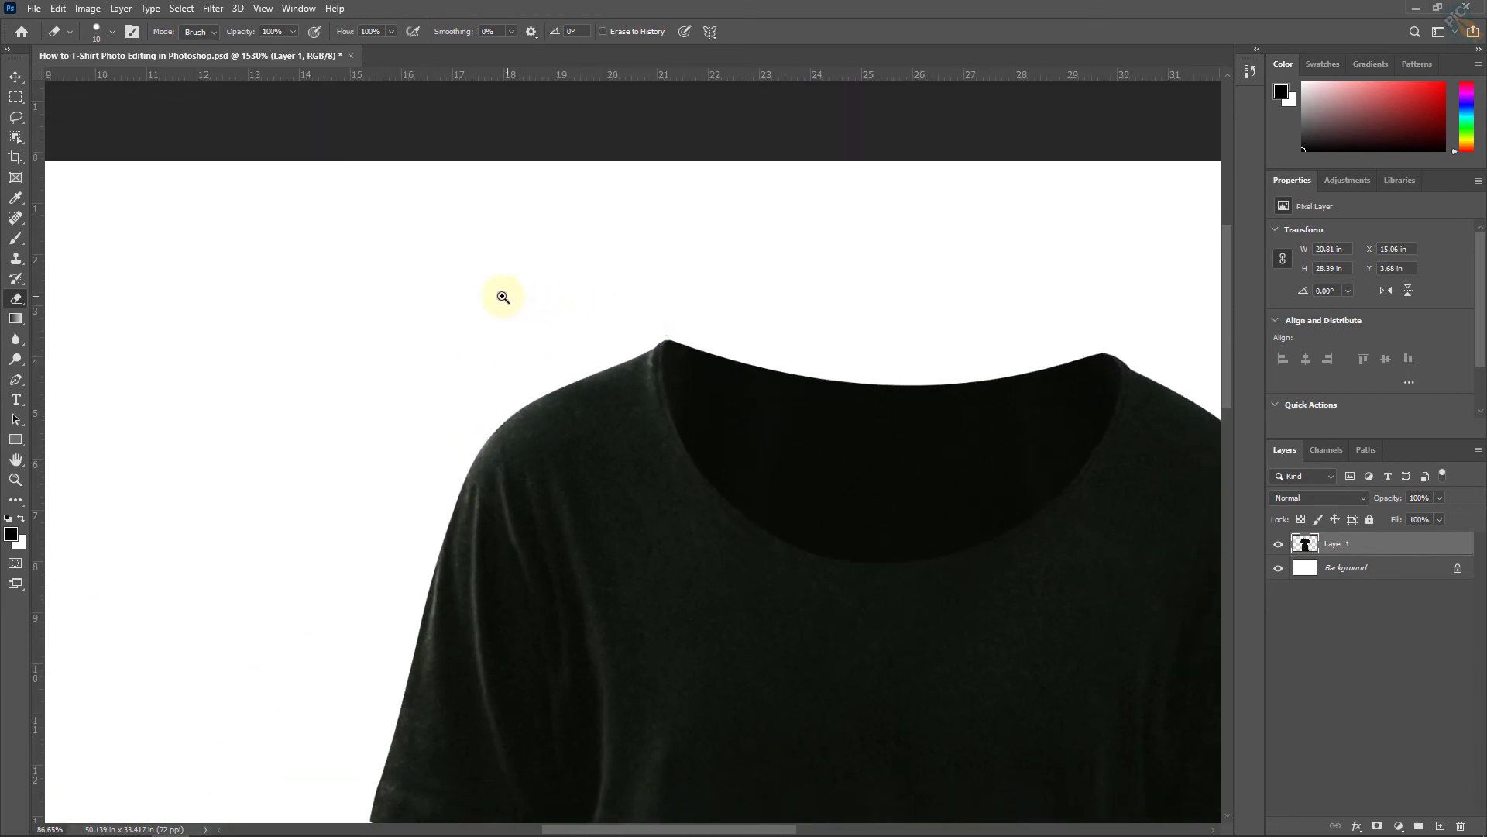
pyautogui.moveTo(680, 325)
pyautogui.mouseDown()
pyautogui.moveTo(760, 325)
pyautogui.moveTo(709, 322)
pyautogui.moveTo(881, 475)
pyautogui.moveTo(498, 376)
pyautogui.mouseUp()
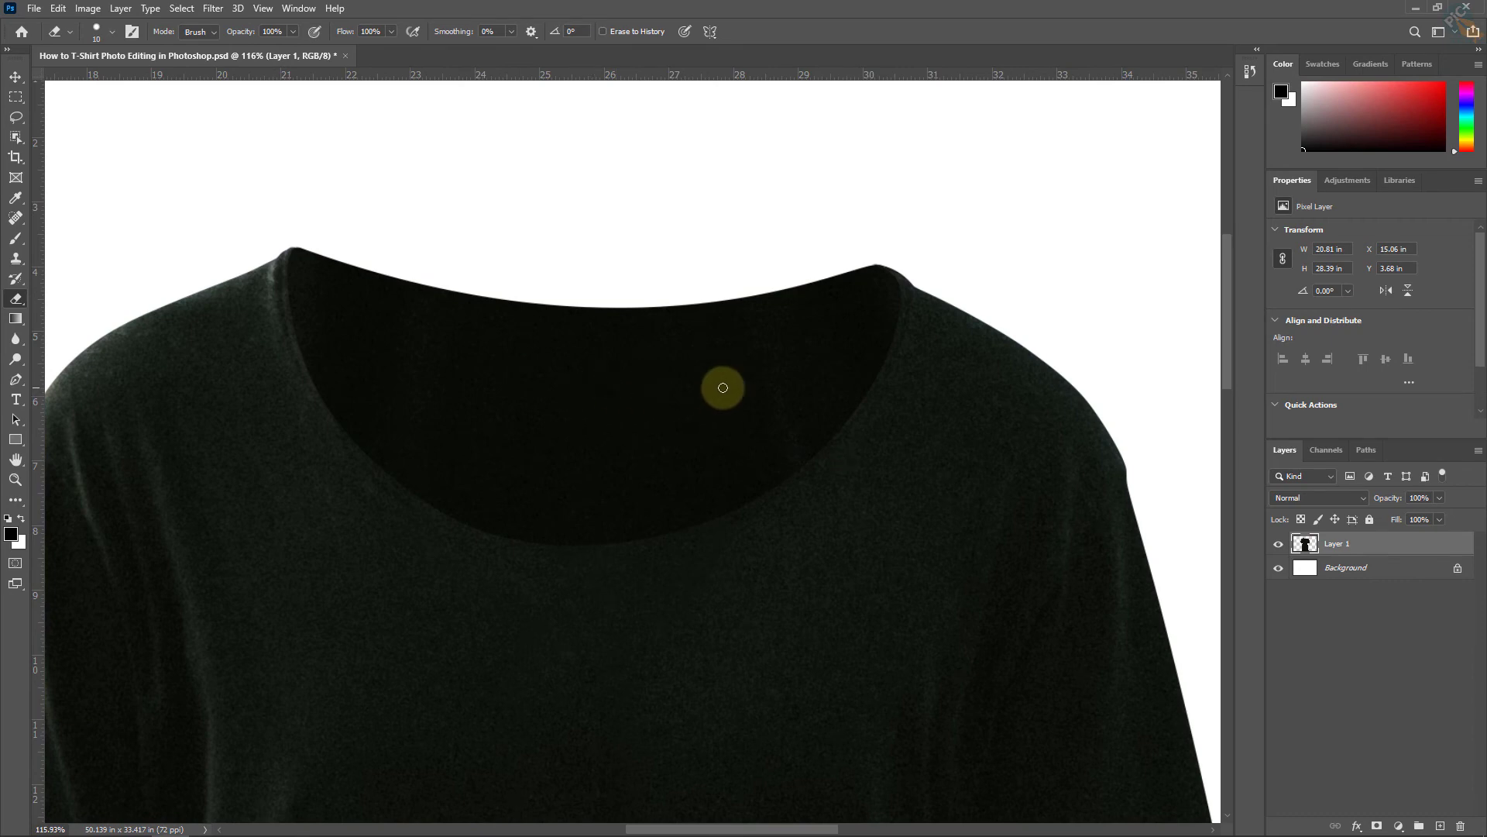
pyautogui.moveTo(813, 415); pyautogui.dragTo(767, 395)
pyautogui.moveTo(713, 578); pyautogui.dragTo(688, 230)
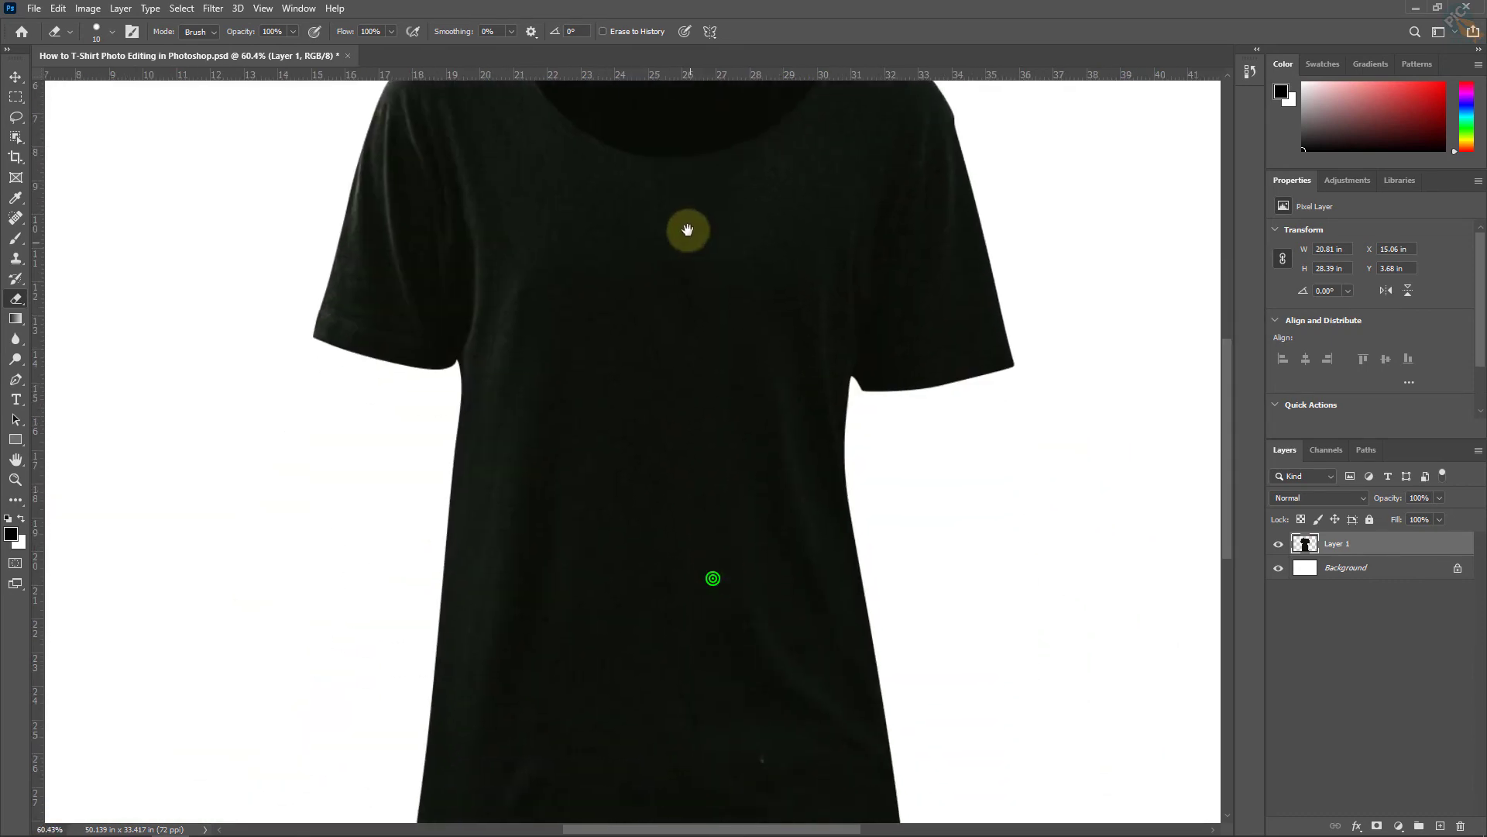
pyautogui.click(13, 77)
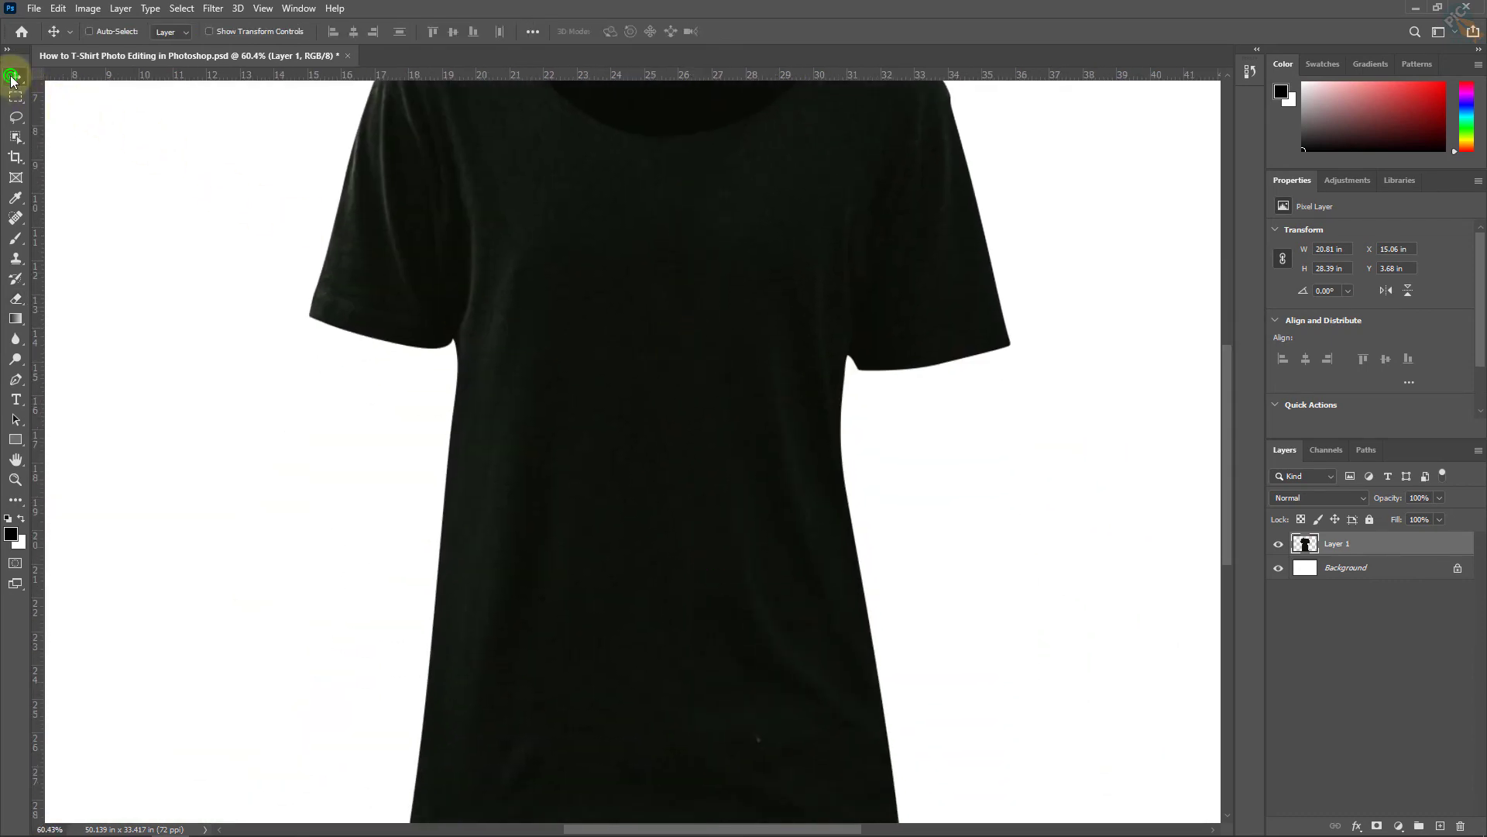
pyautogui.scroll(-2, 697, 392)
pyautogui.scroll(-2, 670, 391)
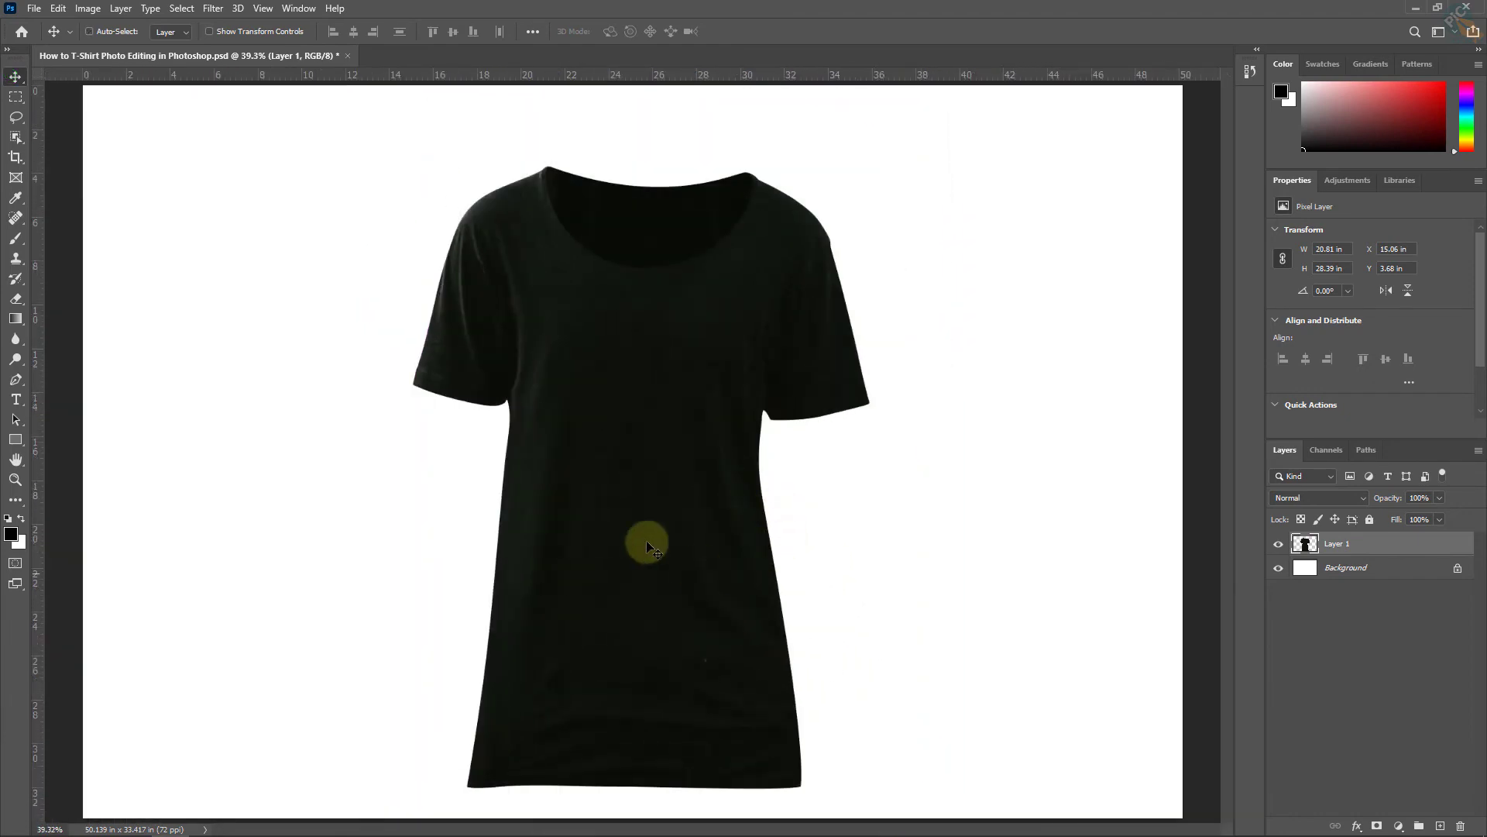
# Step: Apply Brightness/Contrast with Contrast 20 and Brightness left at 0
pyautogui.click(90, 9)
pyautogui.click(96, 47)
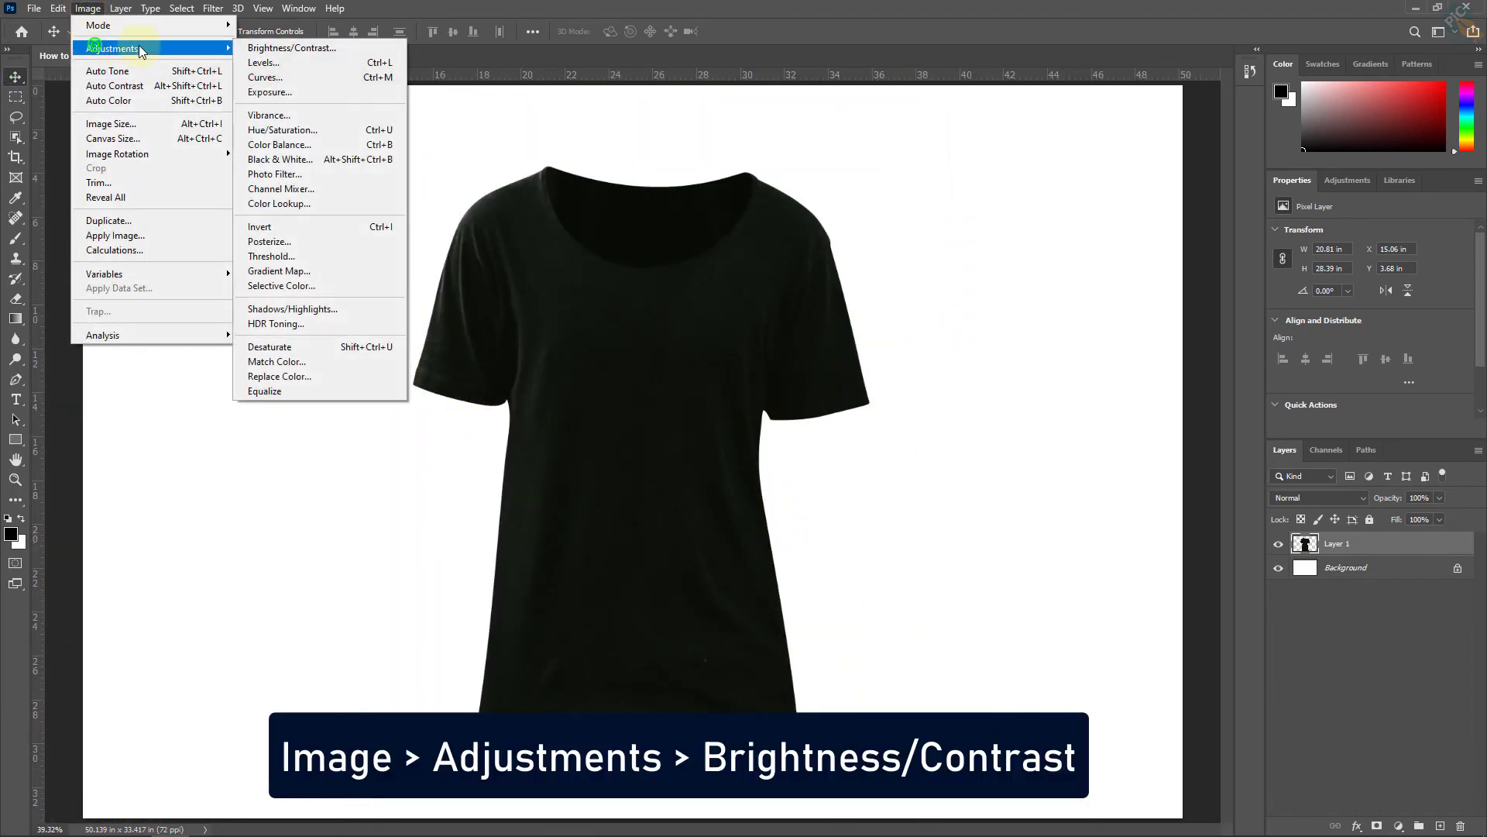
pyautogui.click(277, 49)
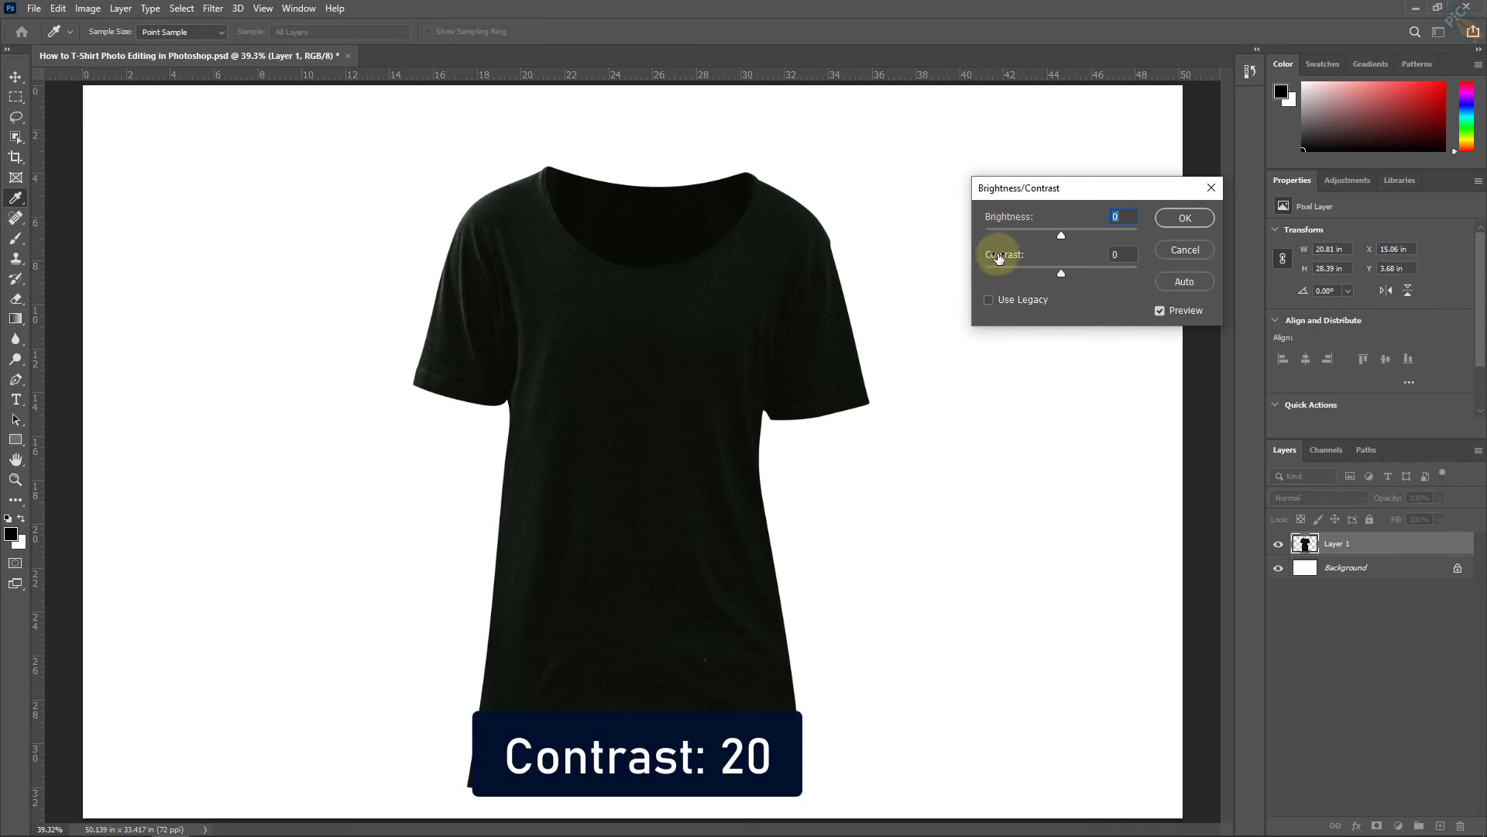
pyautogui.moveTo(1003, 261); pyautogui.dragTo(1018, 262)
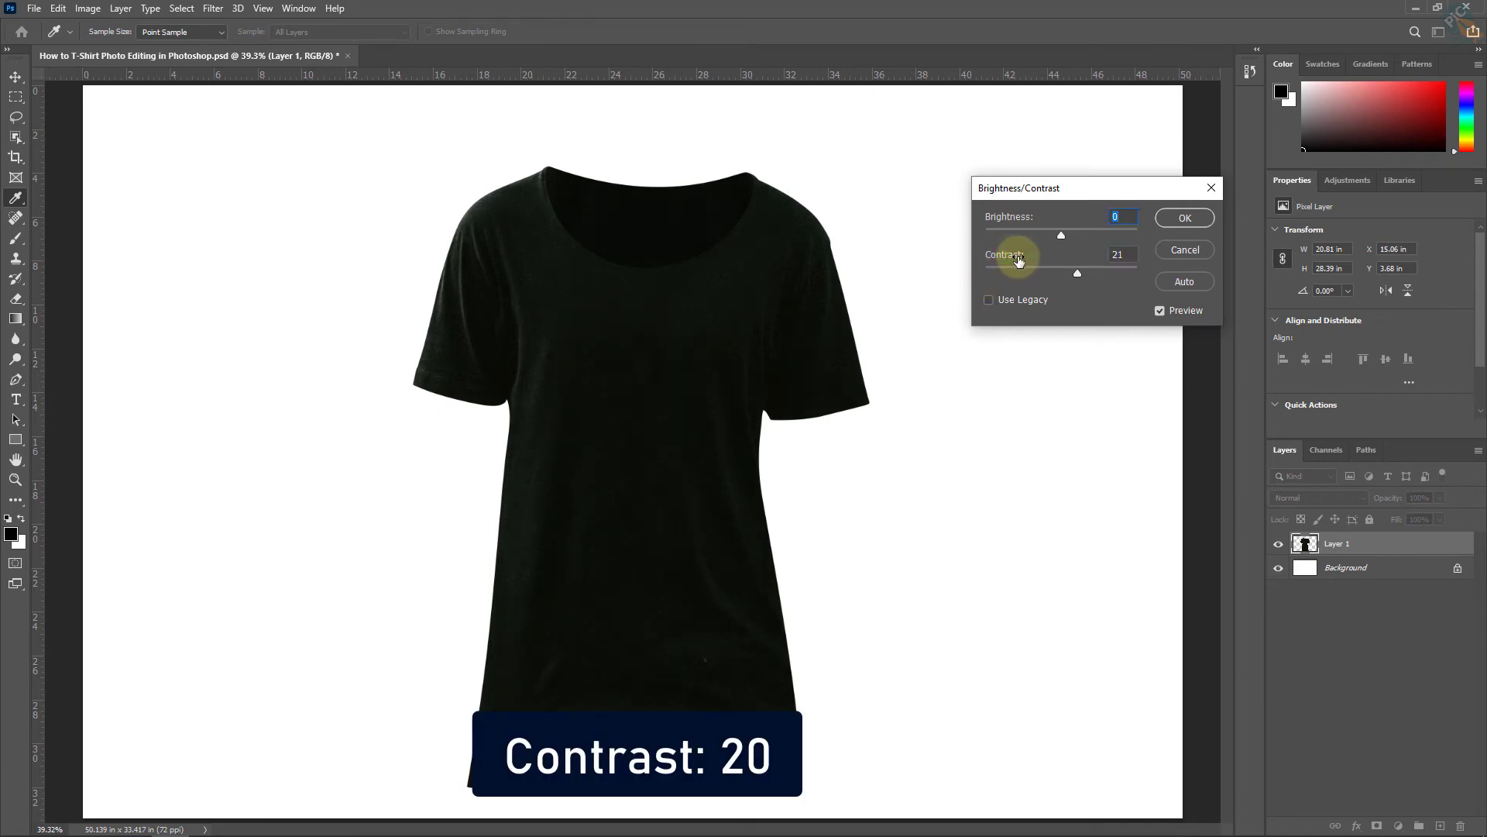
pyautogui.click(1124, 254)
pyautogui.write('20')
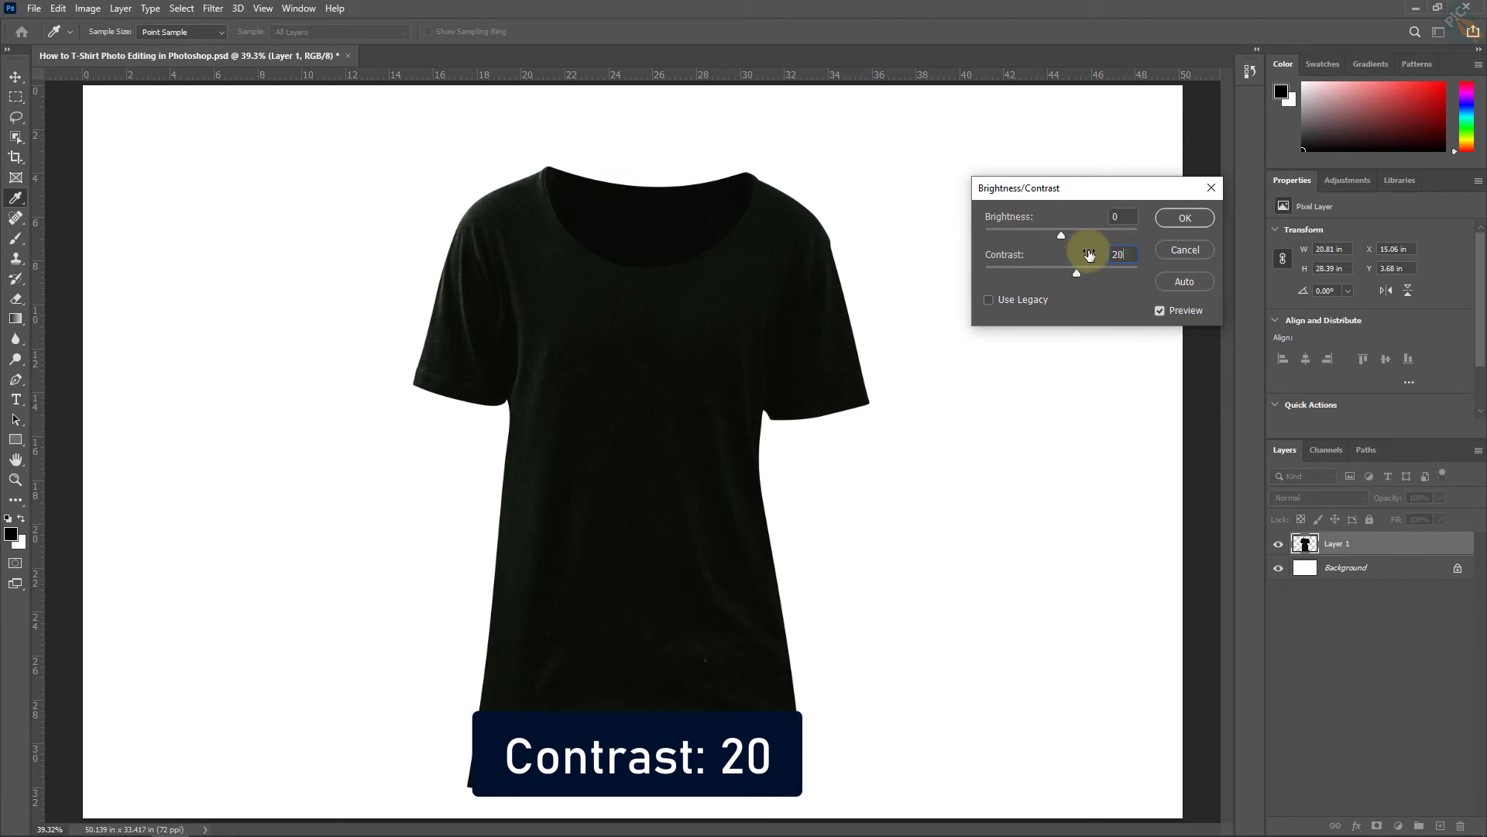
pyautogui.click(1184, 219)
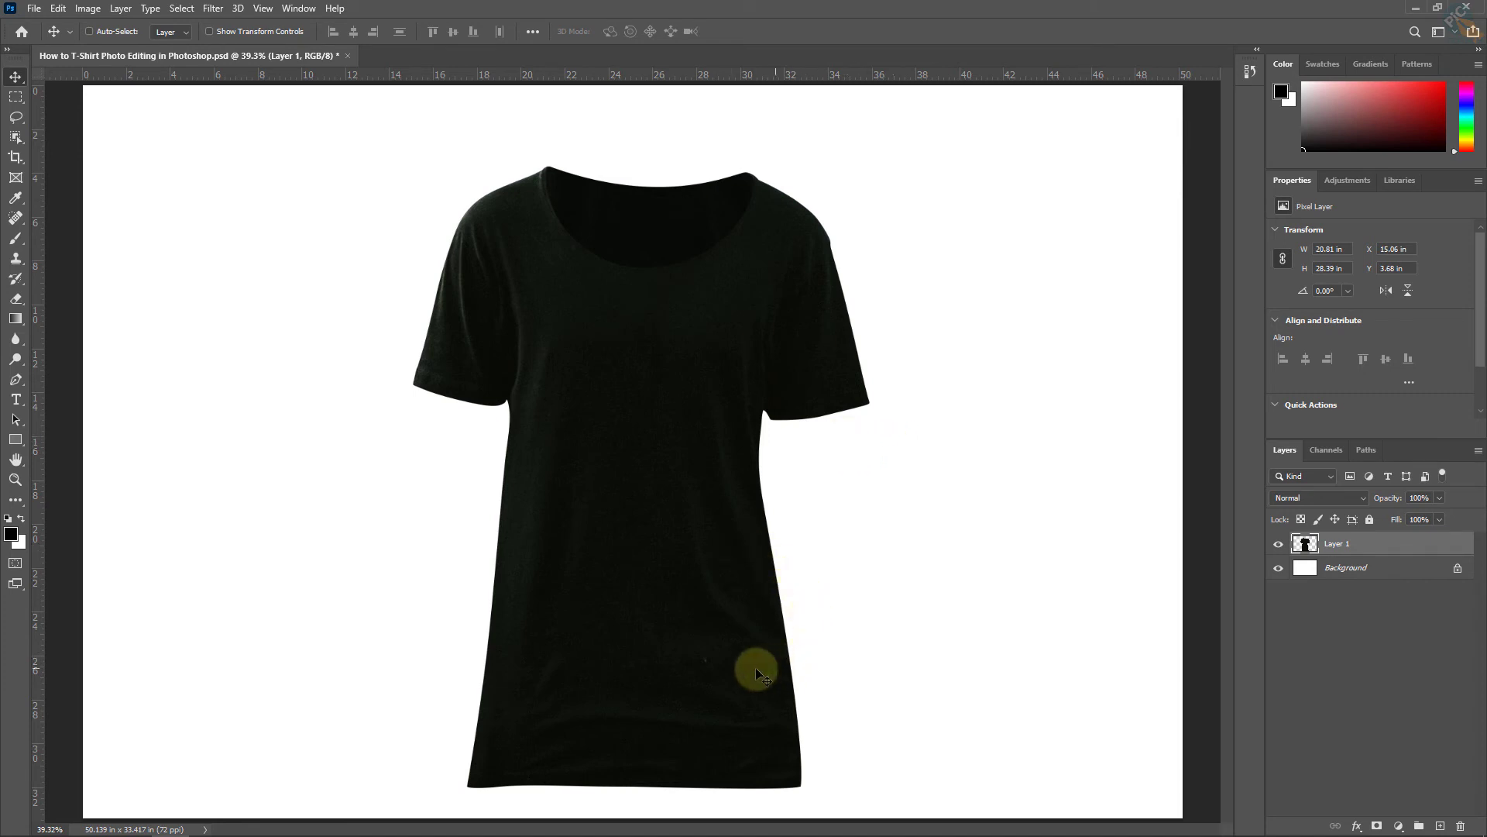
# Step: Switch to the Gradient Tool and bring up its Gradient Editor
pyautogui.click(16, 319)
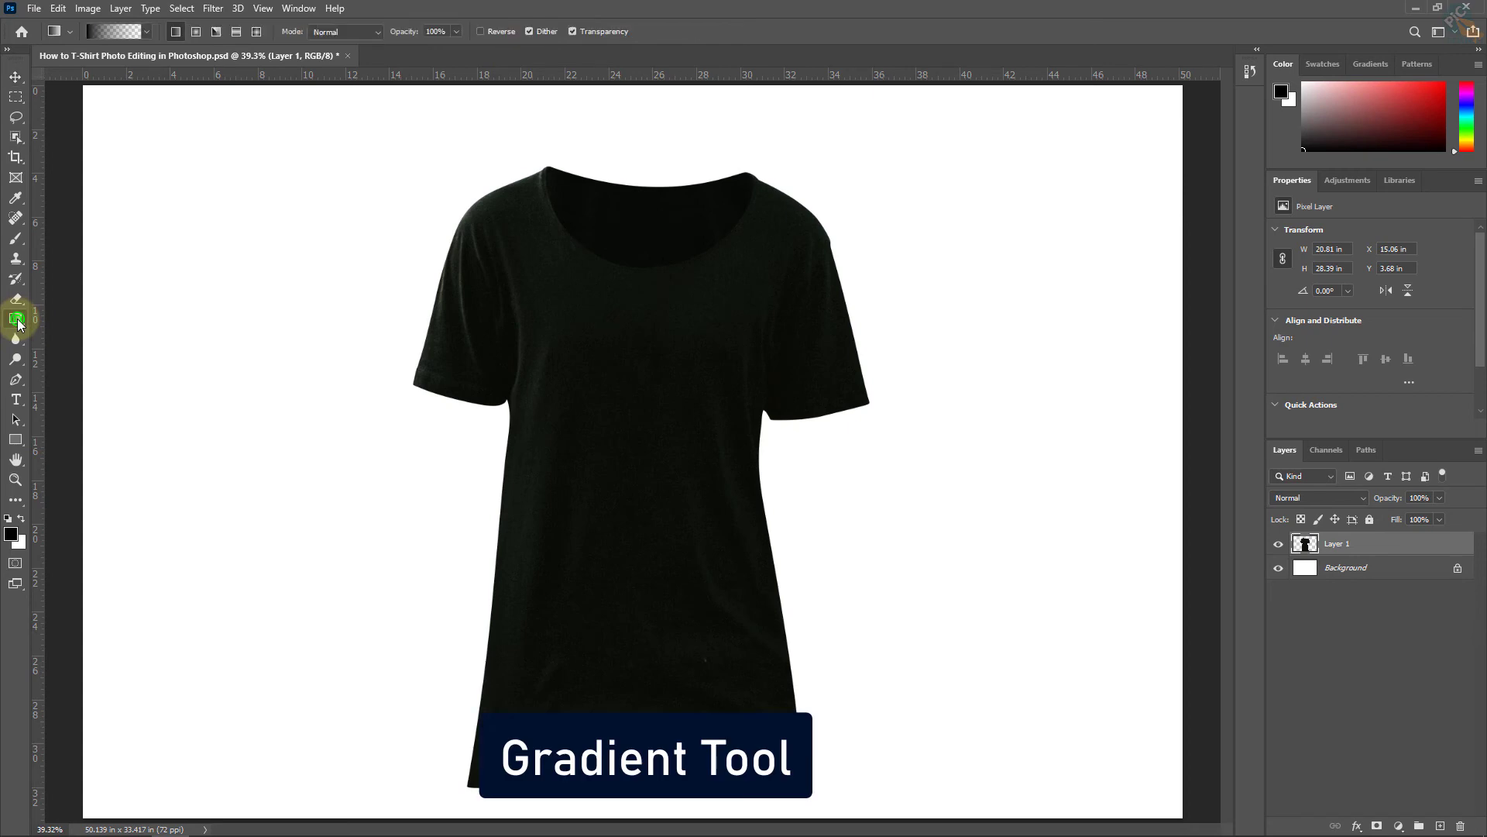
pyautogui.rightClick(15, 319)
pyautogui.click(94, 320)
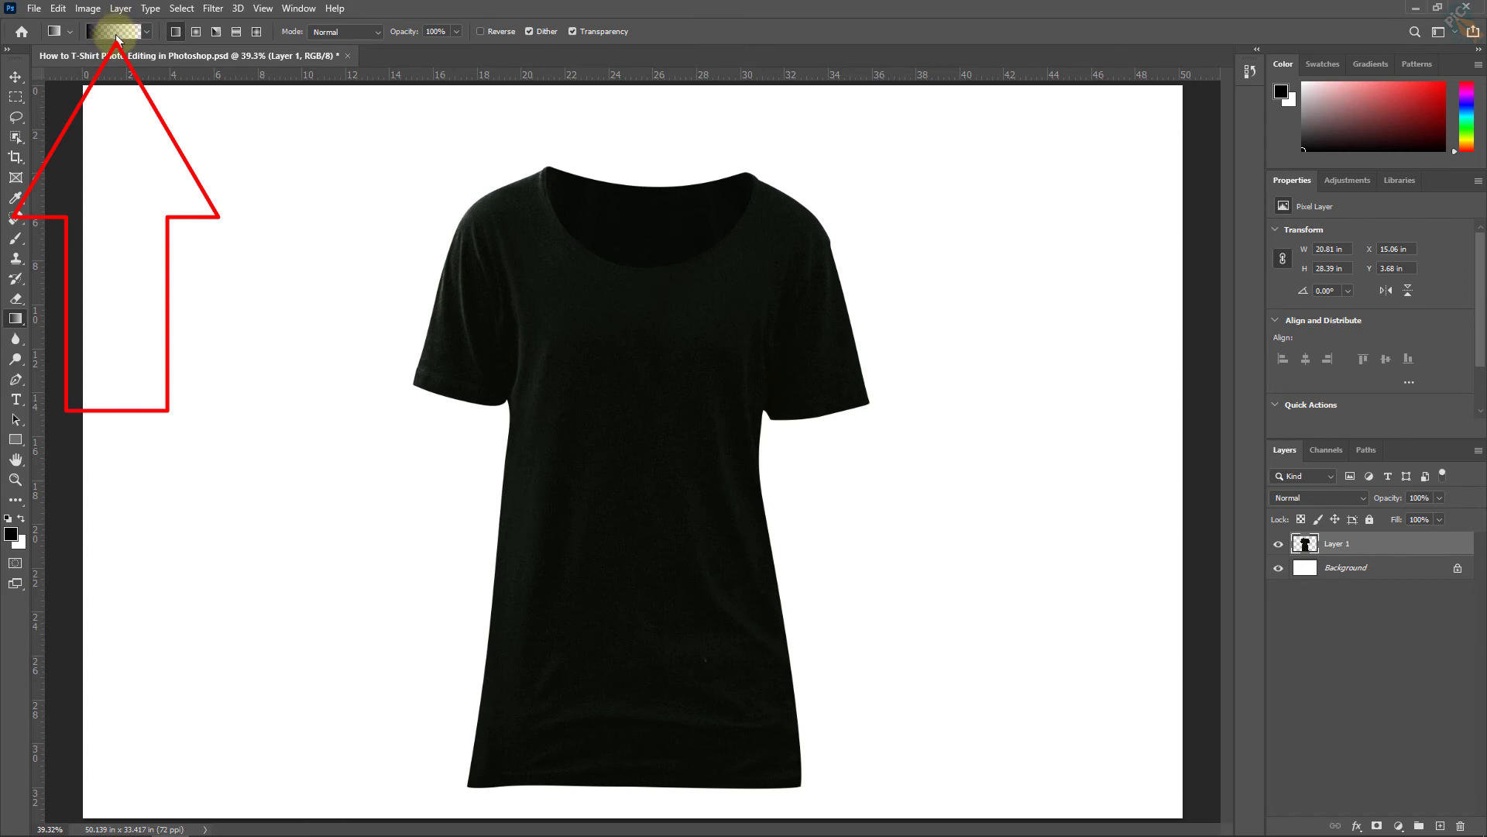
pyautogui.click(118, 37)
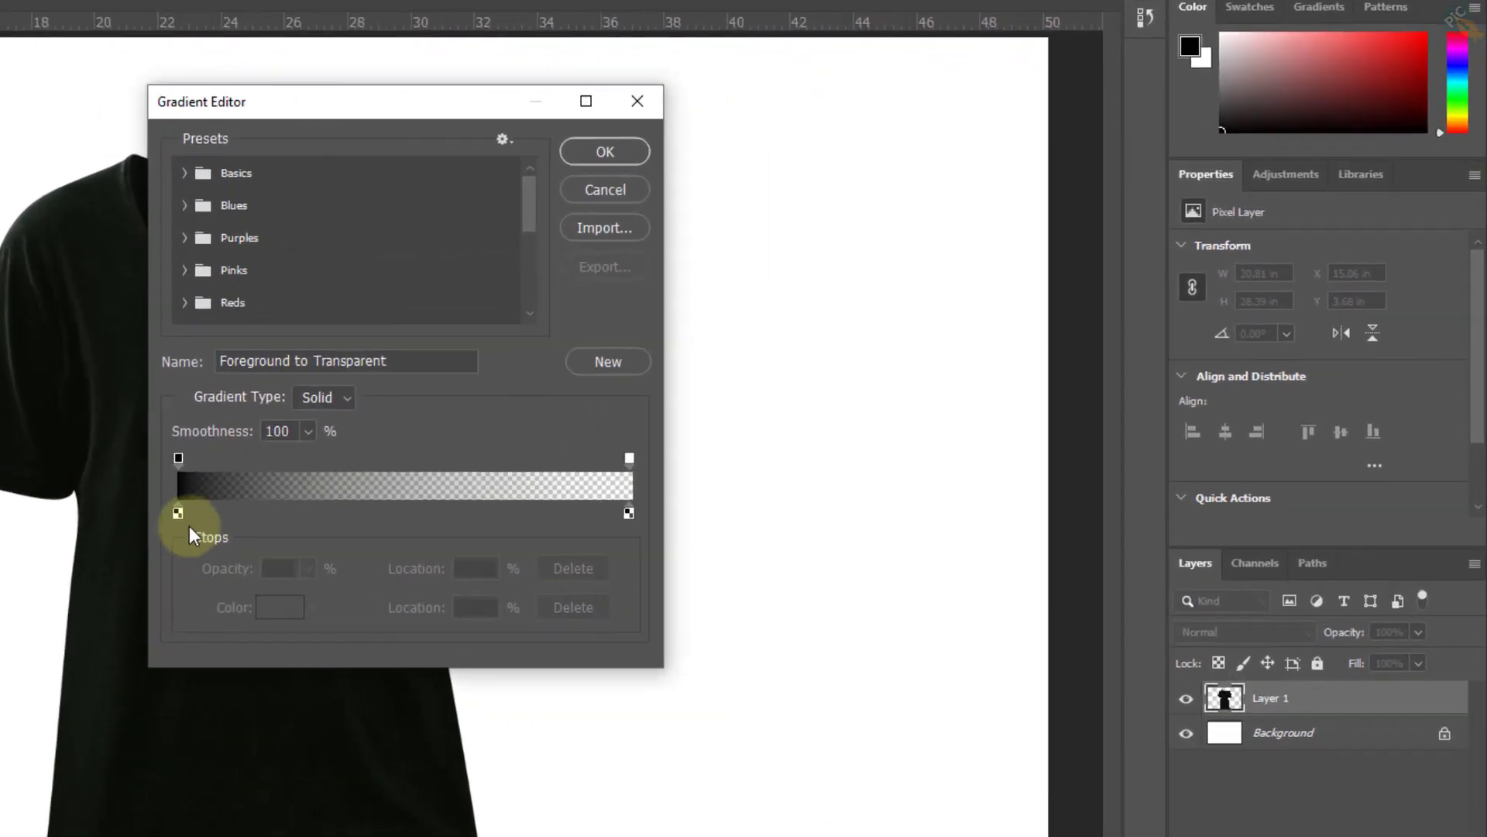
# Step: Set the gradient stops to light grey c1c1c1 and white ffffff, then confirm
pyautogui.click(26, 545)
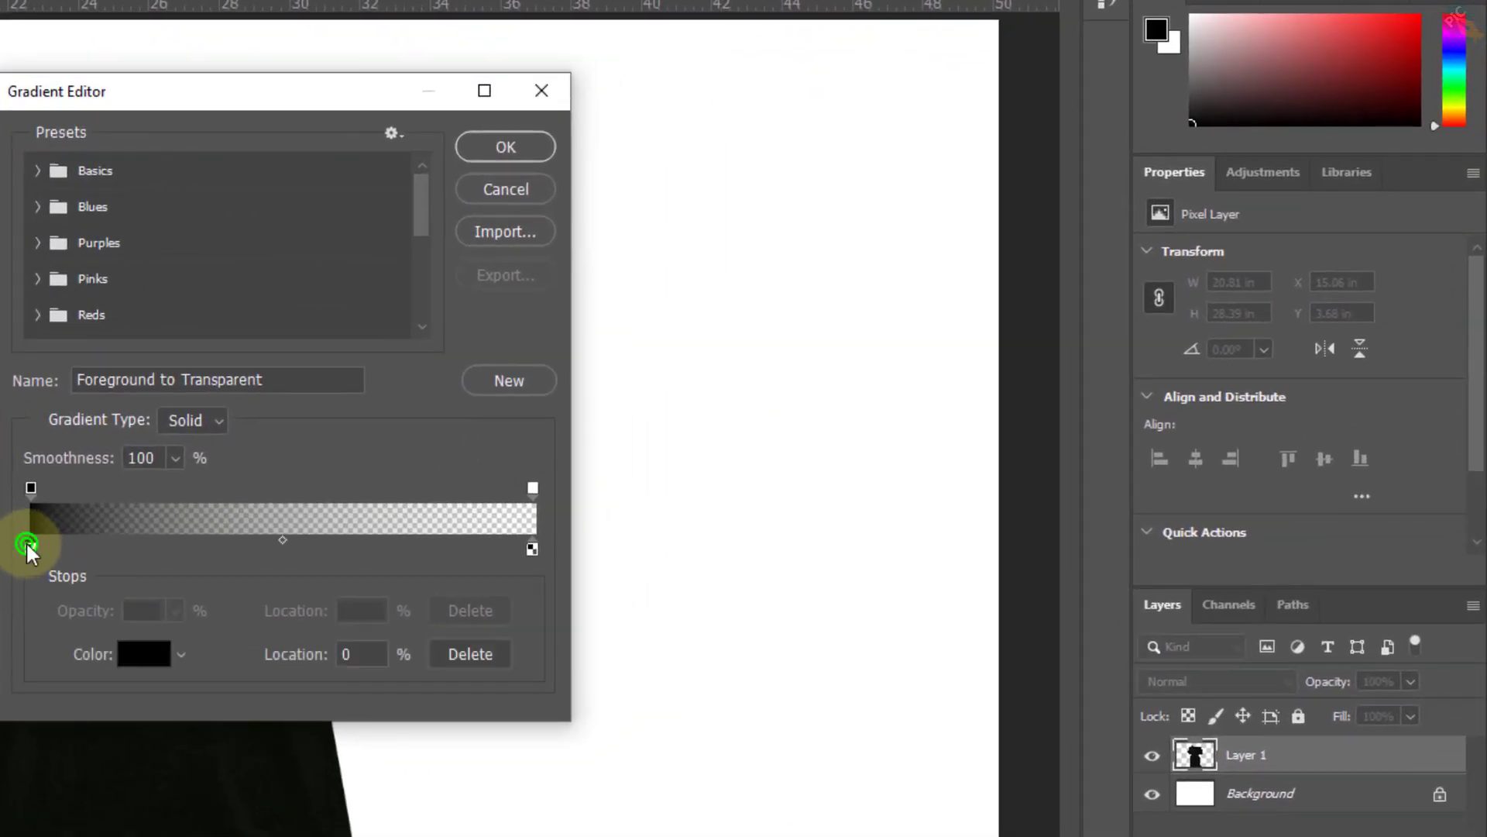
pyautogui.doubleClick(26, 546)
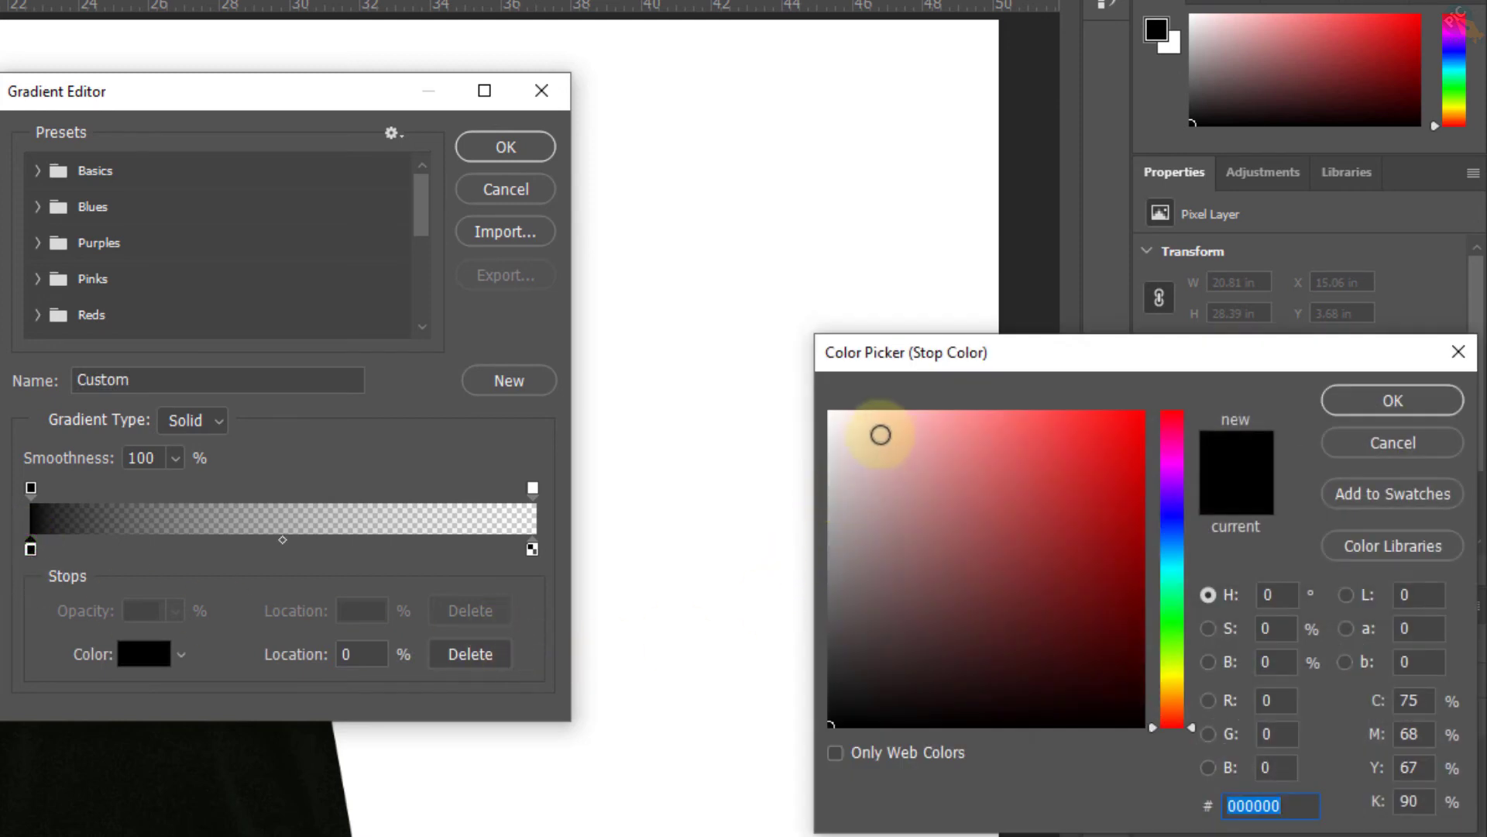
pyautogui.moveTo(881, 435)
pyautogui.mouseDown()
pyautogui.moveTo(804, 495)
pyautogui.moveTo(801, 470)
pyautogui.moveTo(821, 489)
pyautogui.mouseUp()
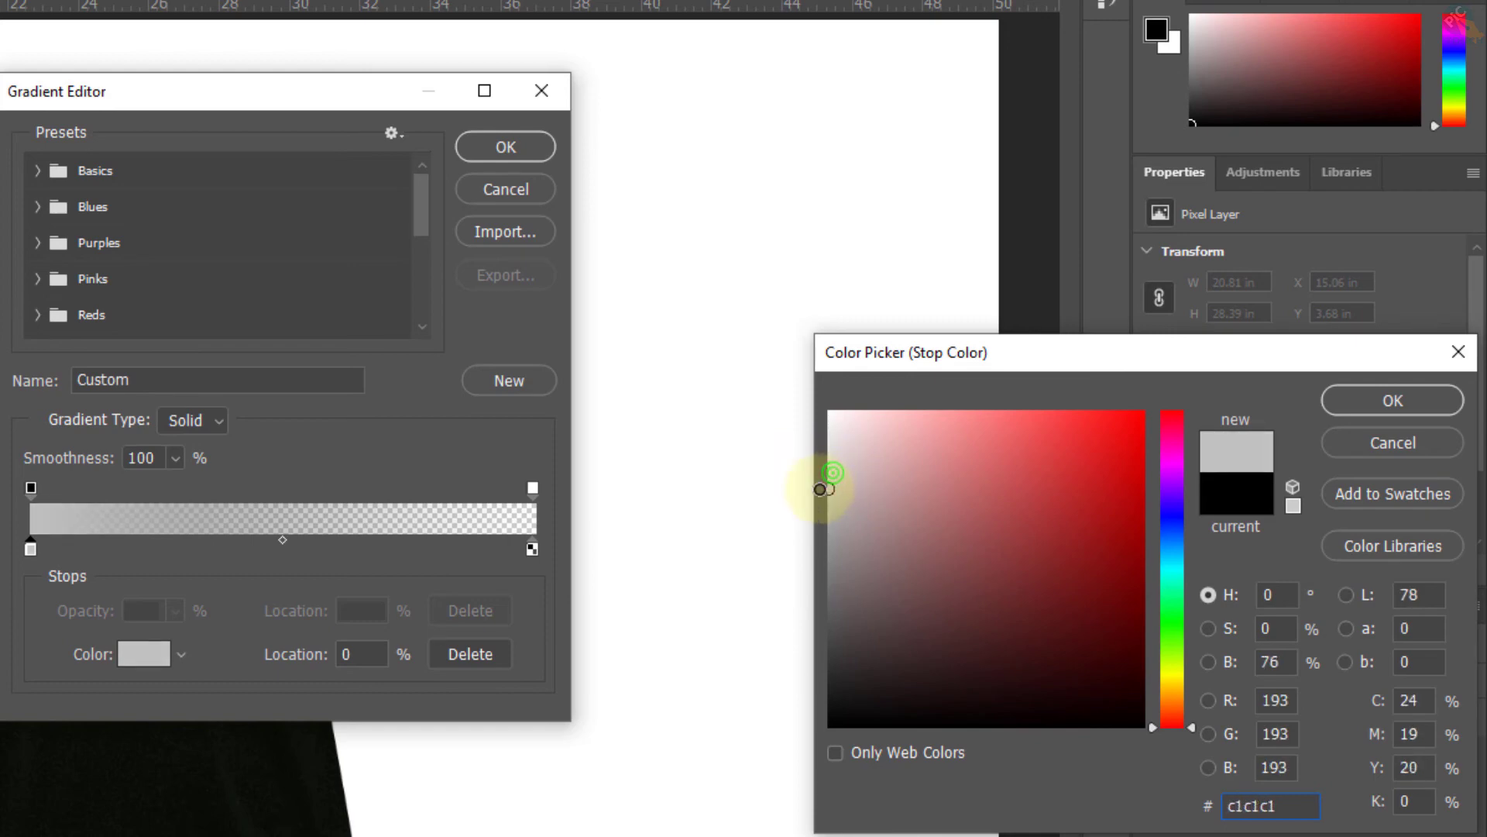
pyautogui.click(1374, 398)
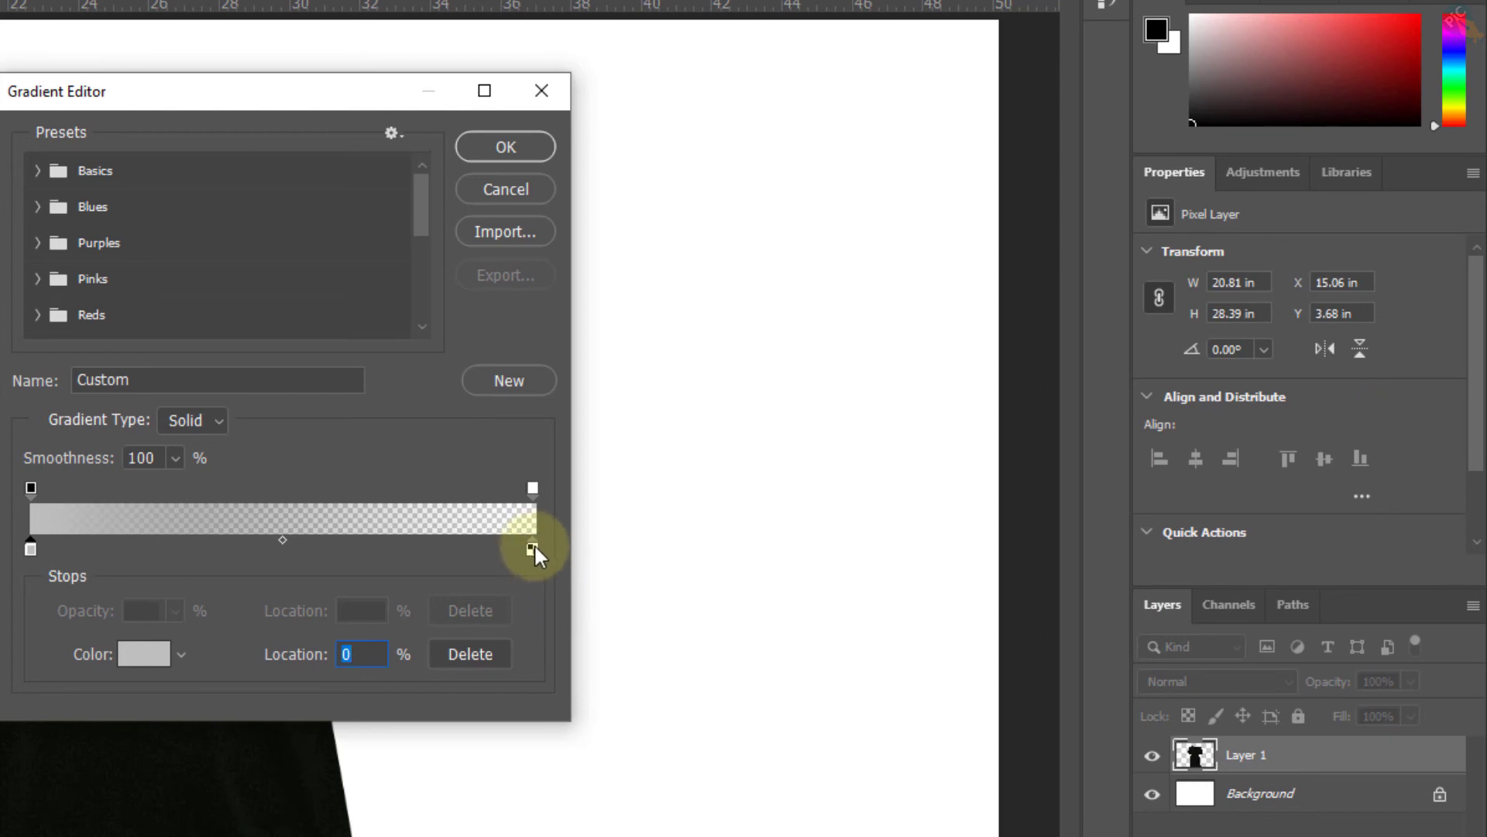
pyautogui.doubleClick(532, 548)
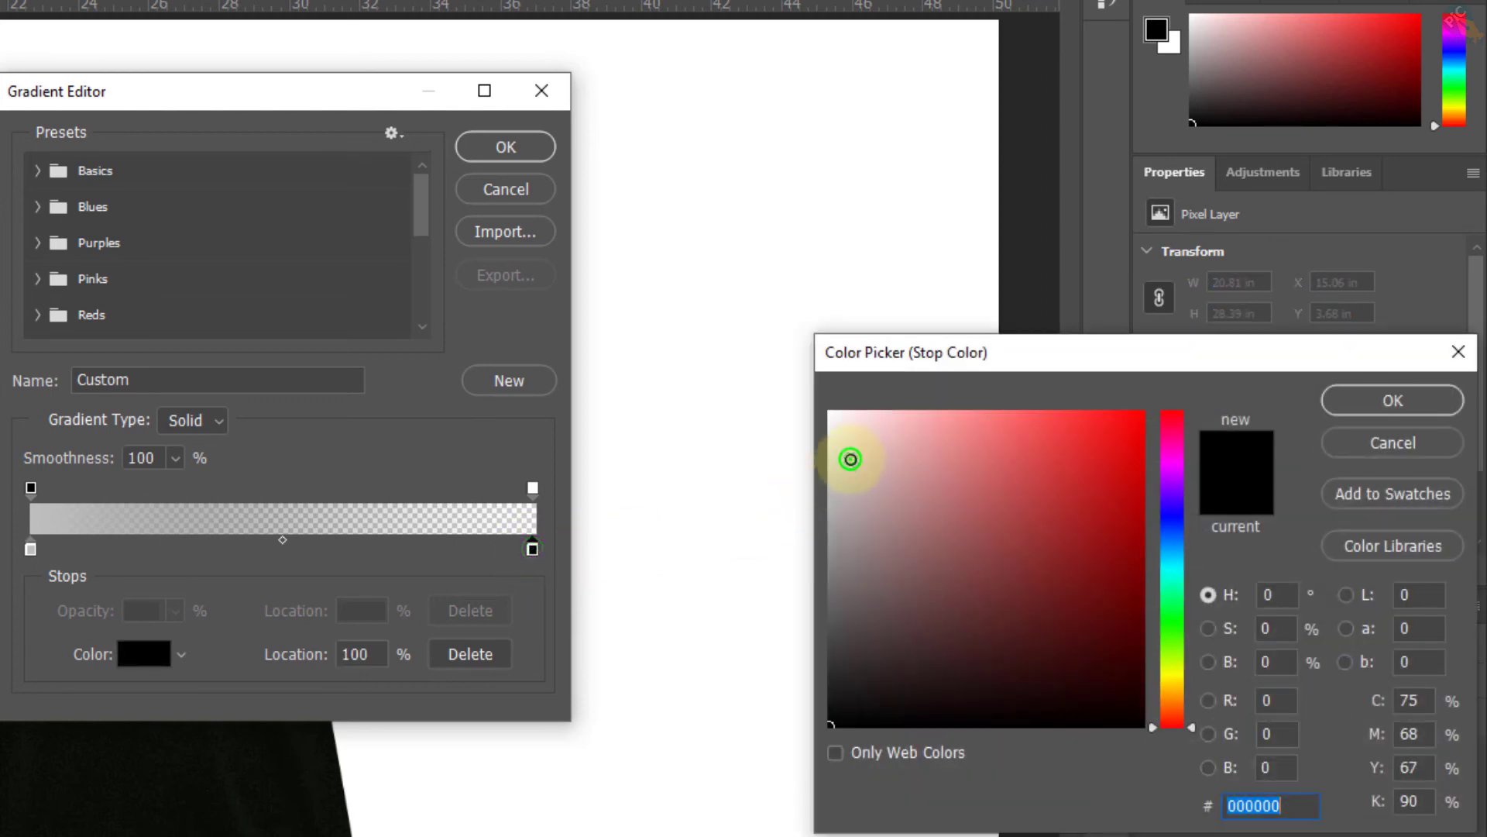
pyautogui.moveTo(849, 458); pyautogui.dragTo(773, 343)
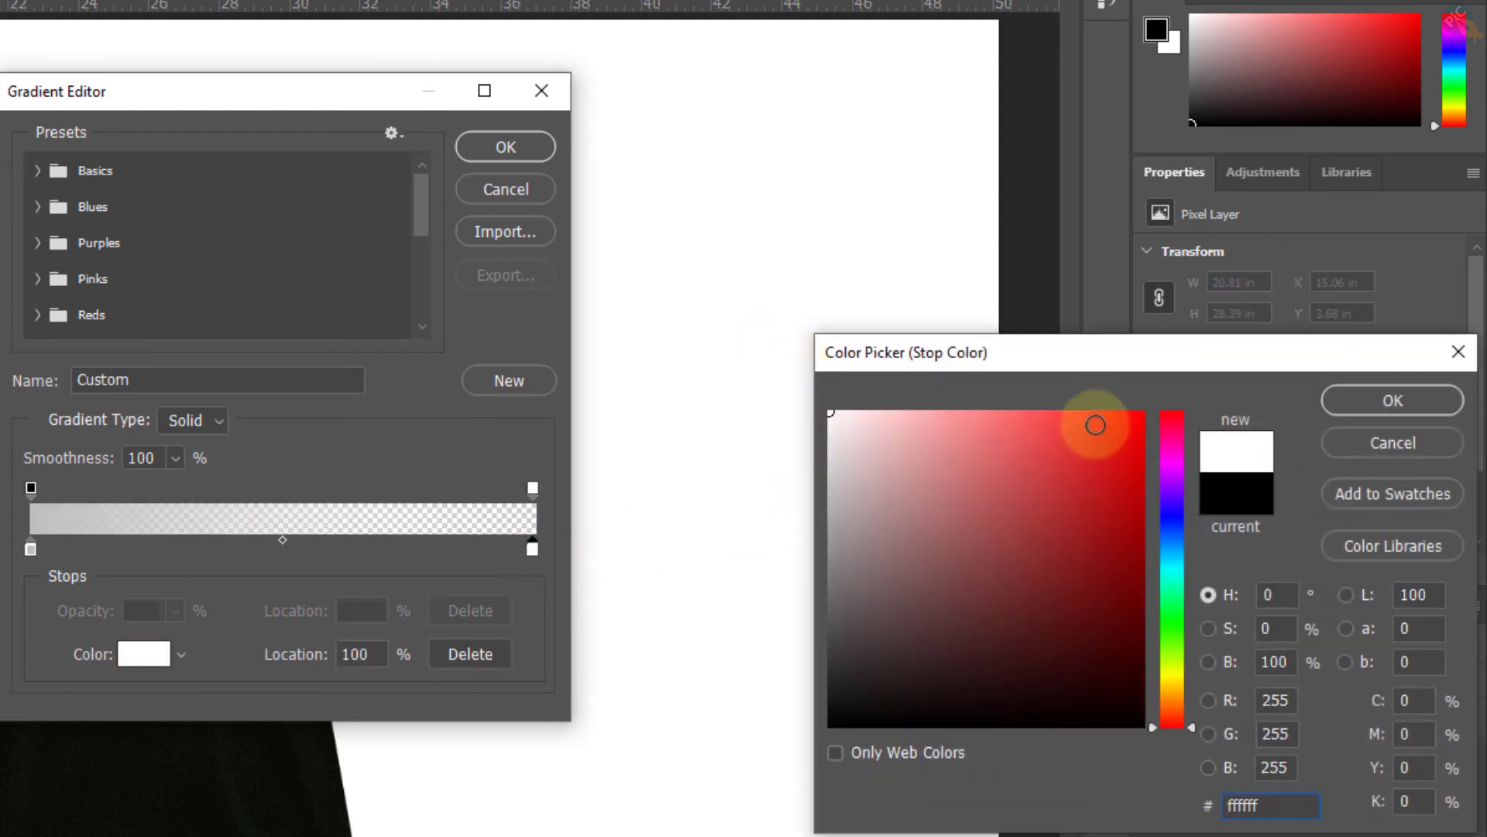
pyautogui.click(1355, 400)
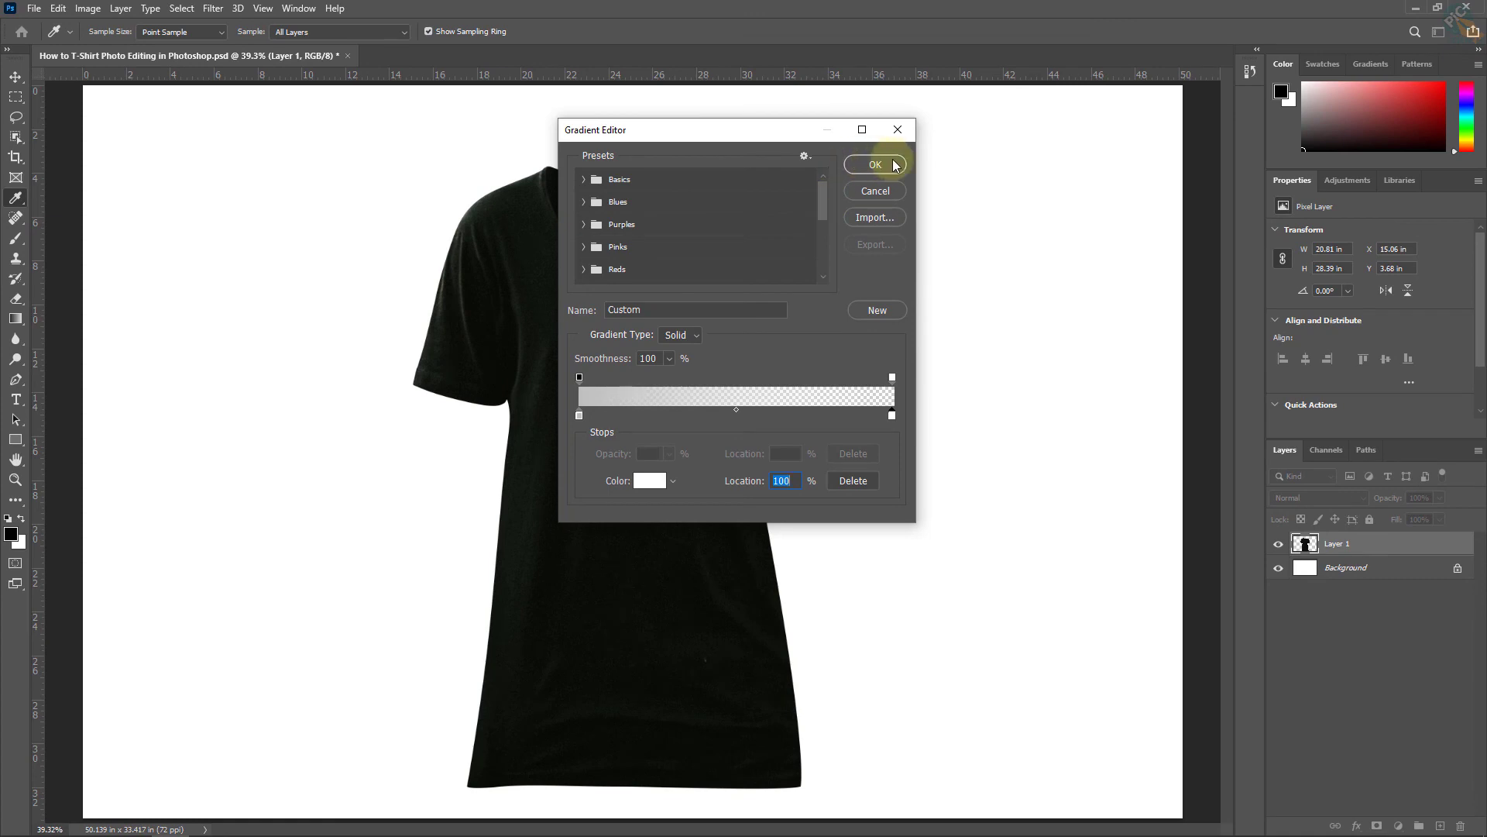
pyautogui.click(876, 166)
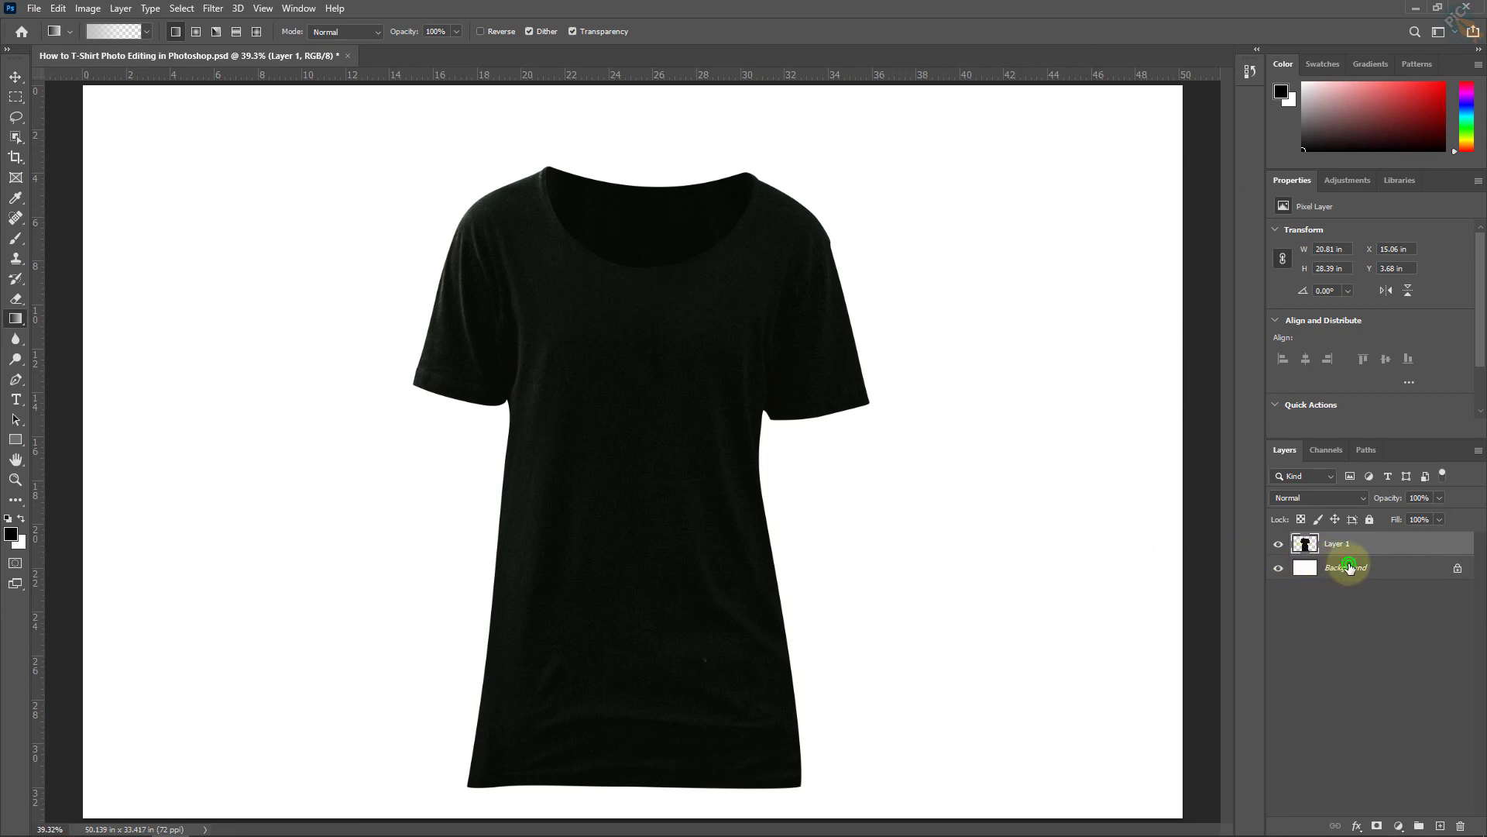
# Step: Draw a reversed radial gradient on the Background outward from the shirt's centre
pyautogui.click(1346, 568)
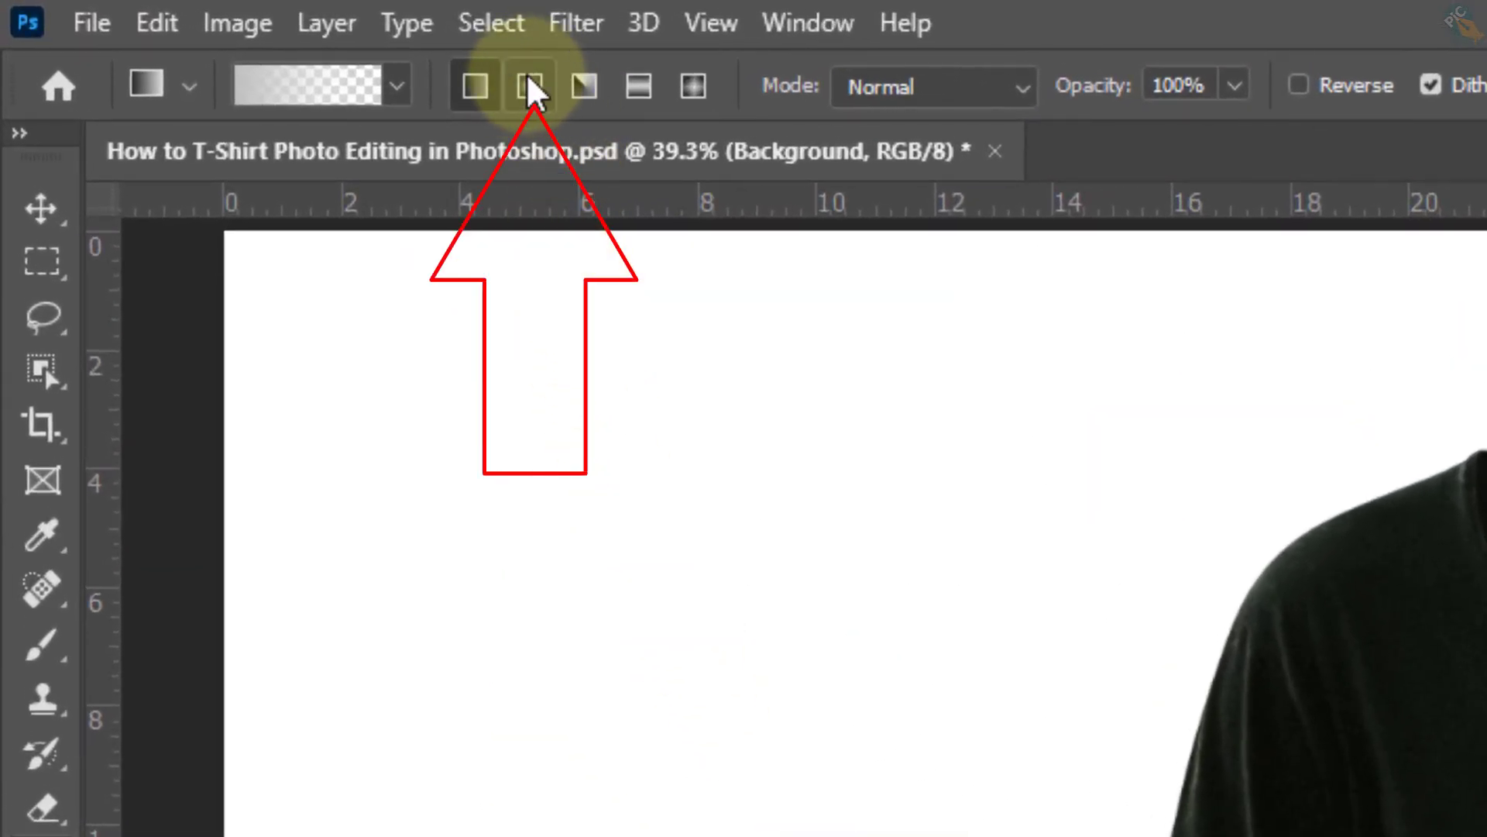
pyautogui.click(529, 77)
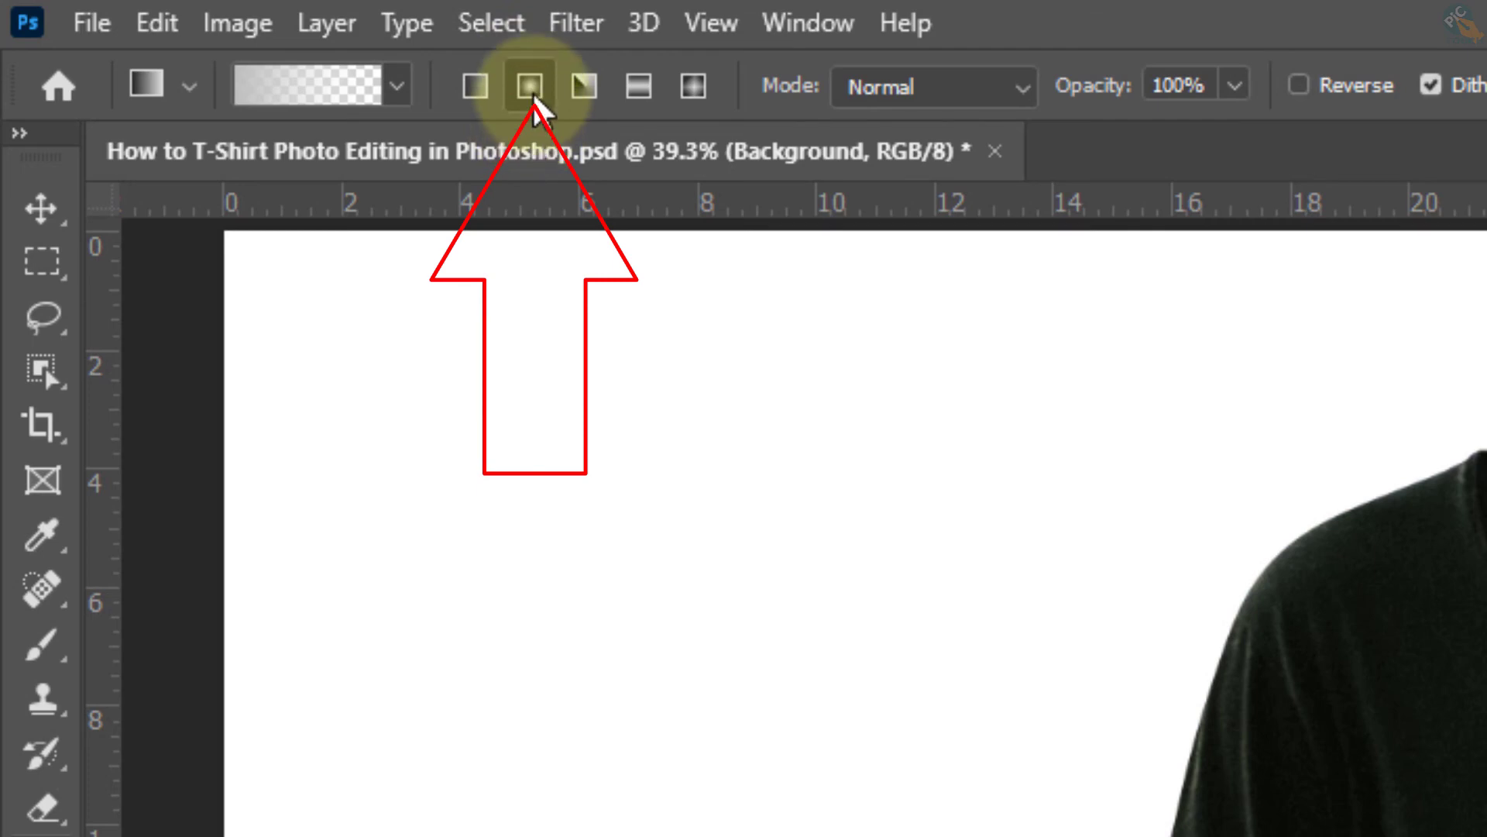
pyautogui.click(1300, 86)
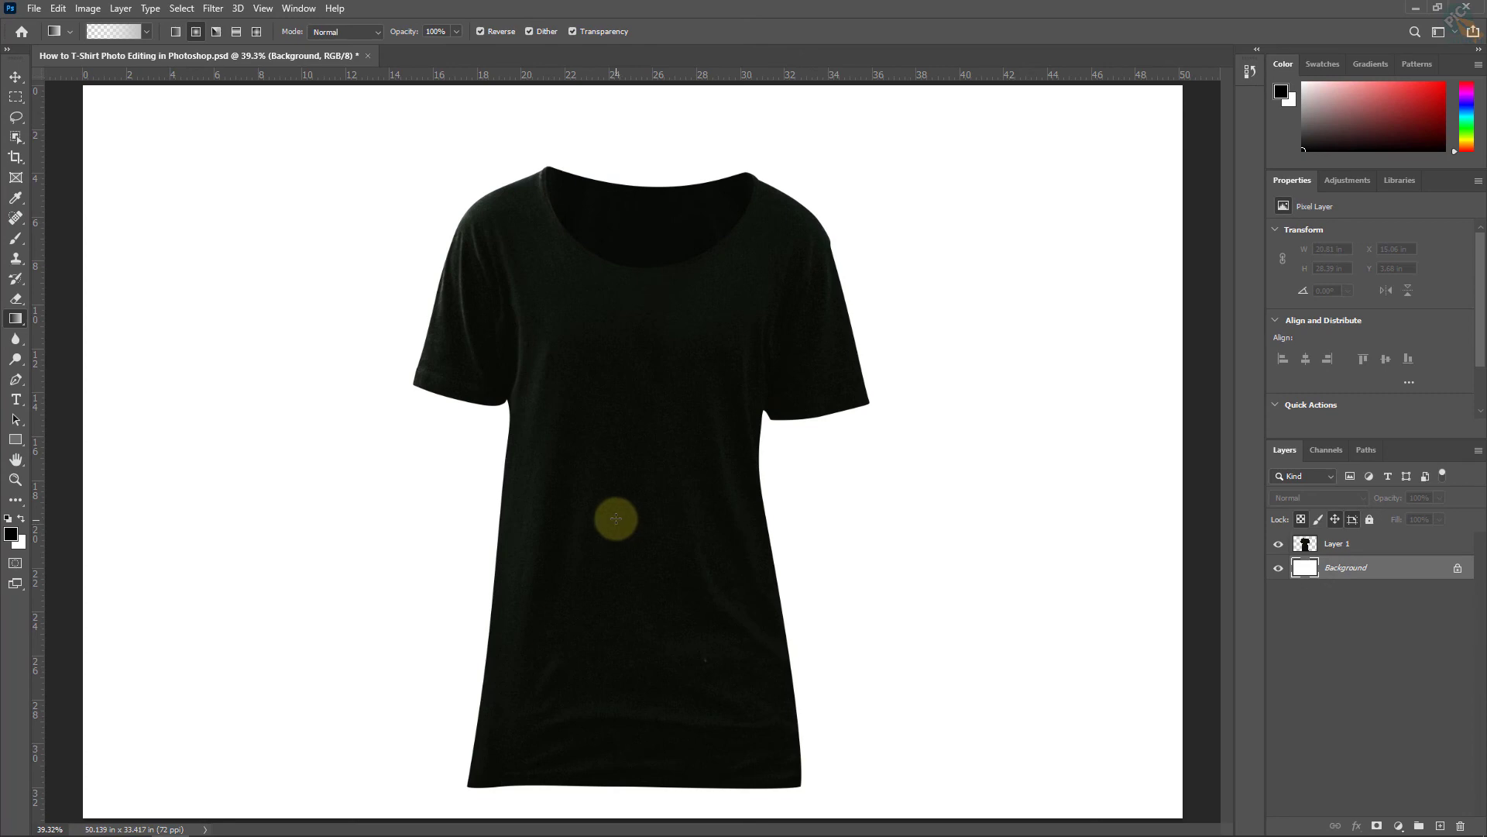
pyautogui.moveTo(616, 518); pyautogui.dragTo(1179, 501)
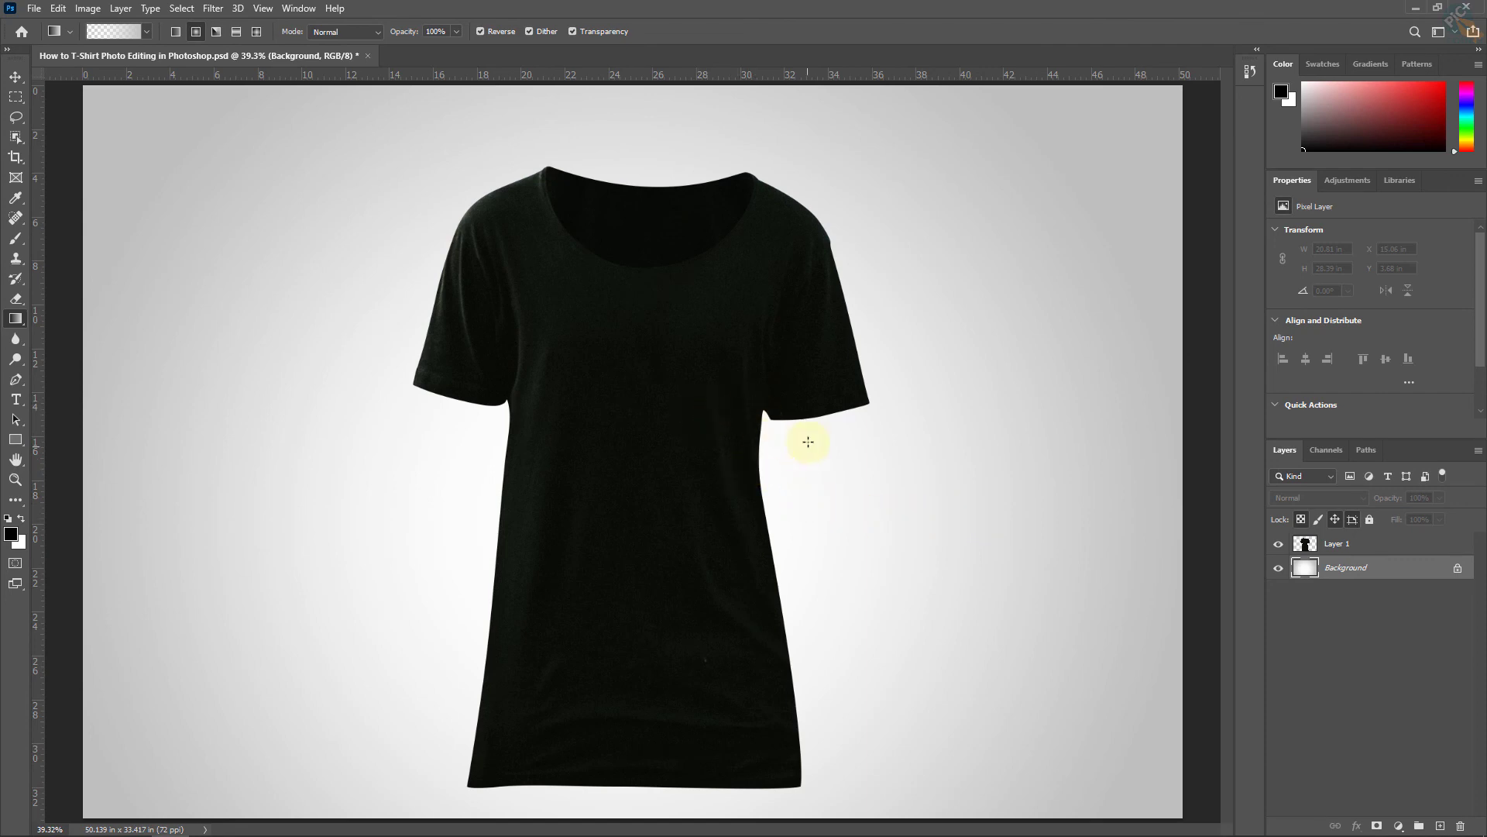
pyautogui.click(1276, 569)
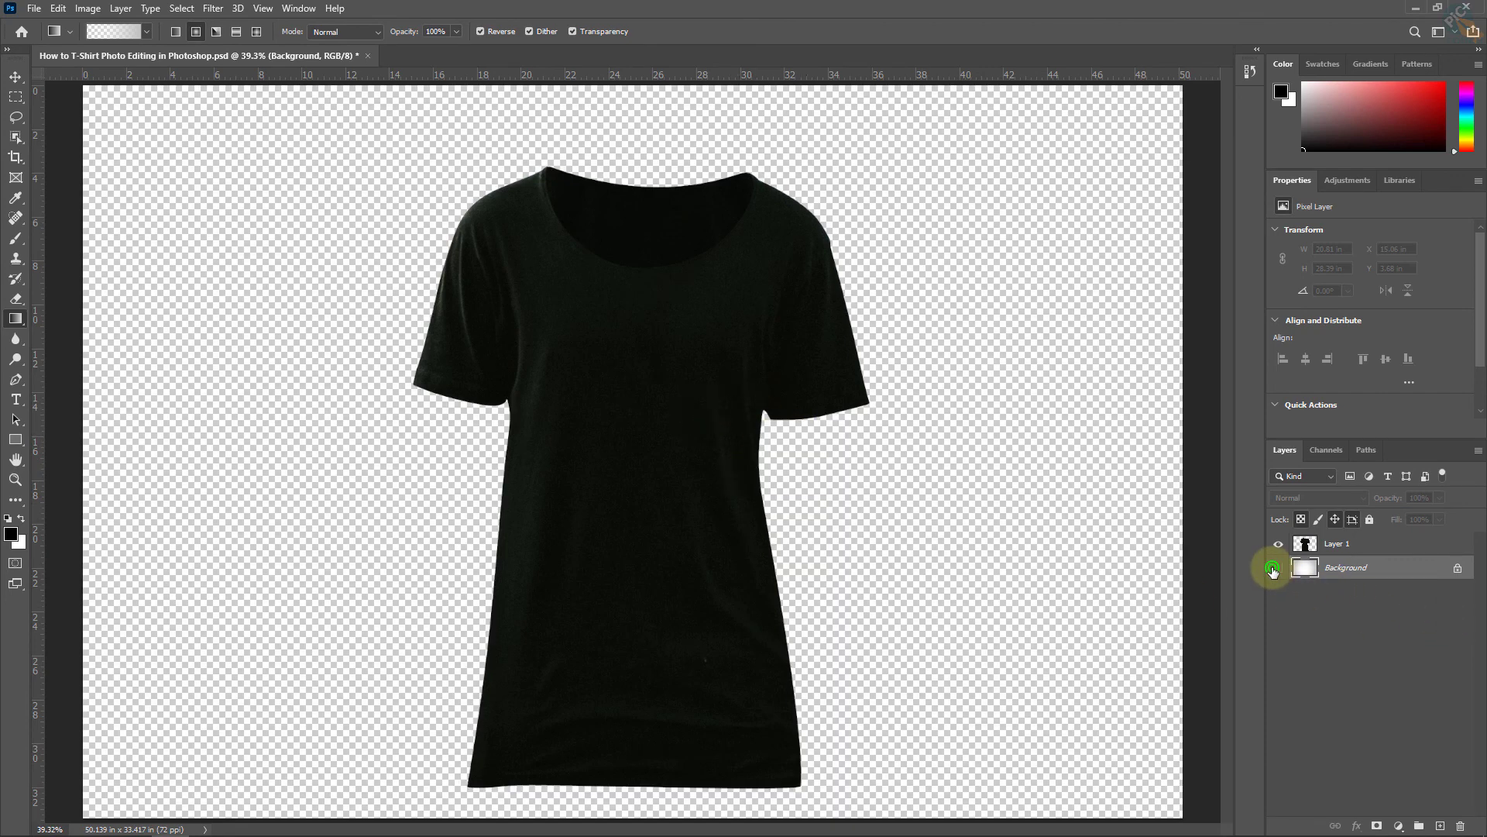
pyautogui.click(1274, 569)
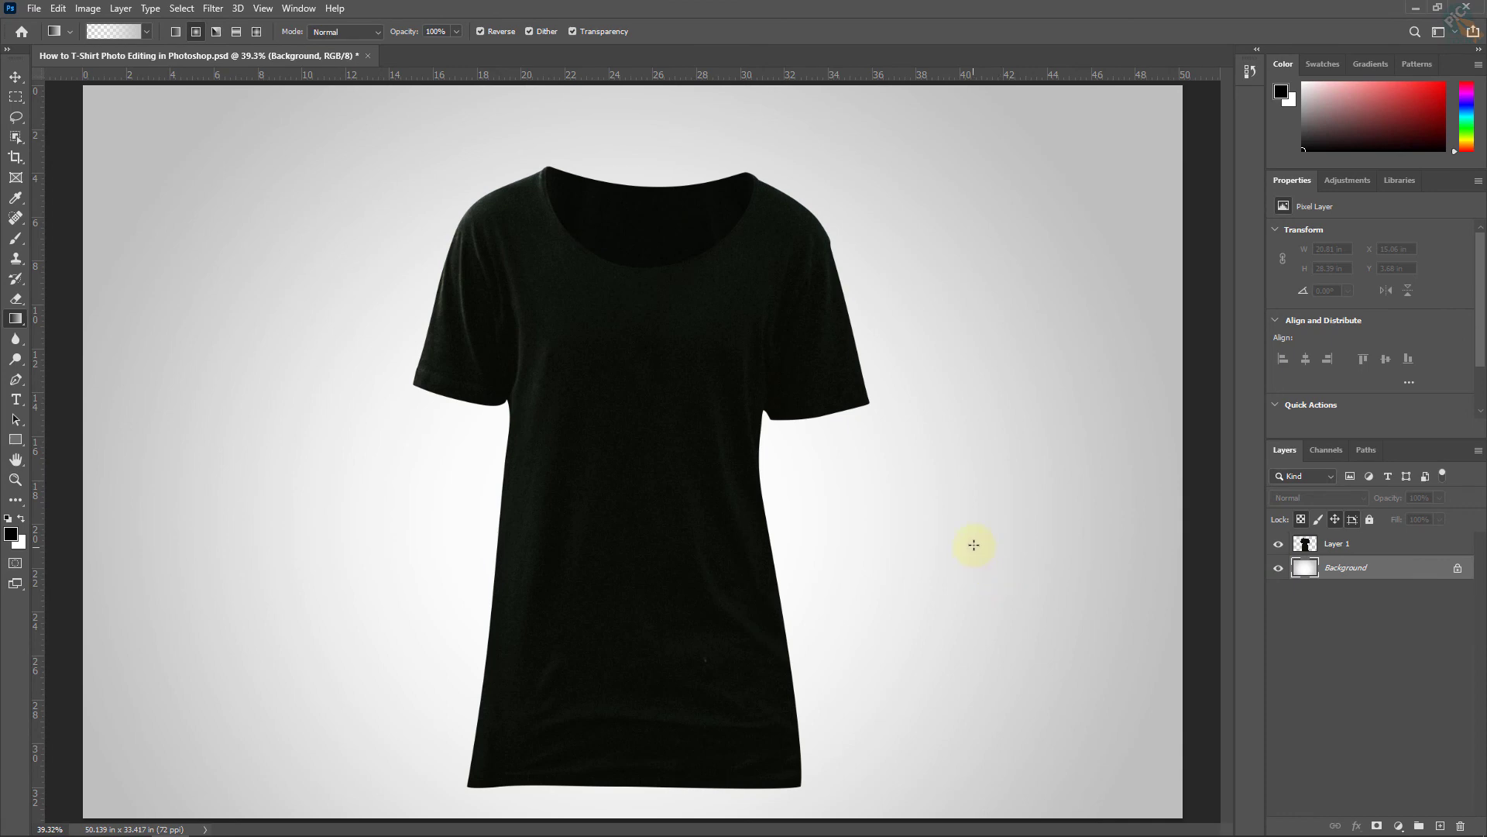
# Step: Return to the Move tool and minimize Photoshop
pyautogui.click(18, 78)
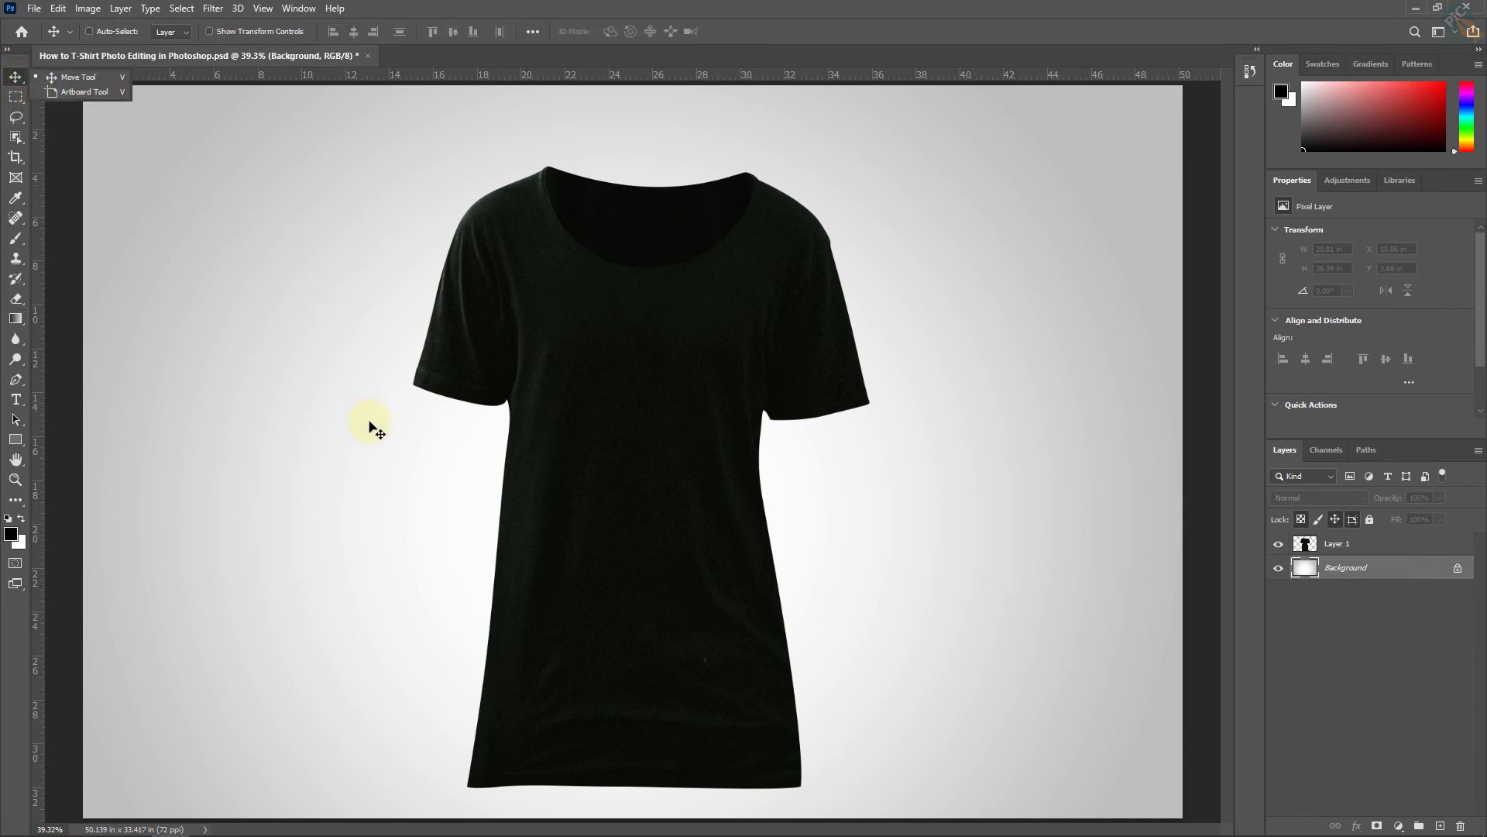
pyautogui.click(985, 513)
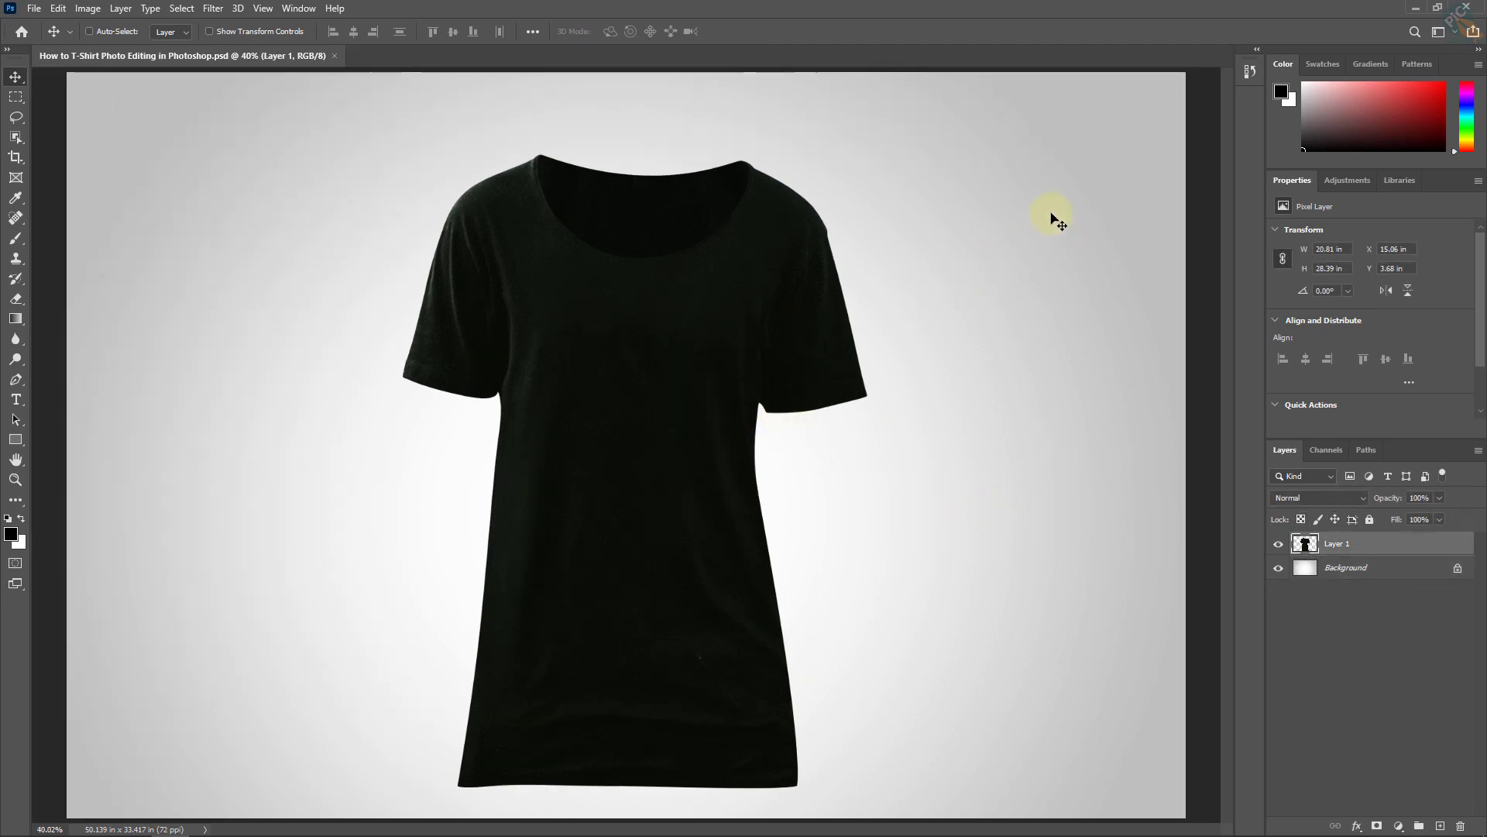
pyautogui.click(1413, 11)
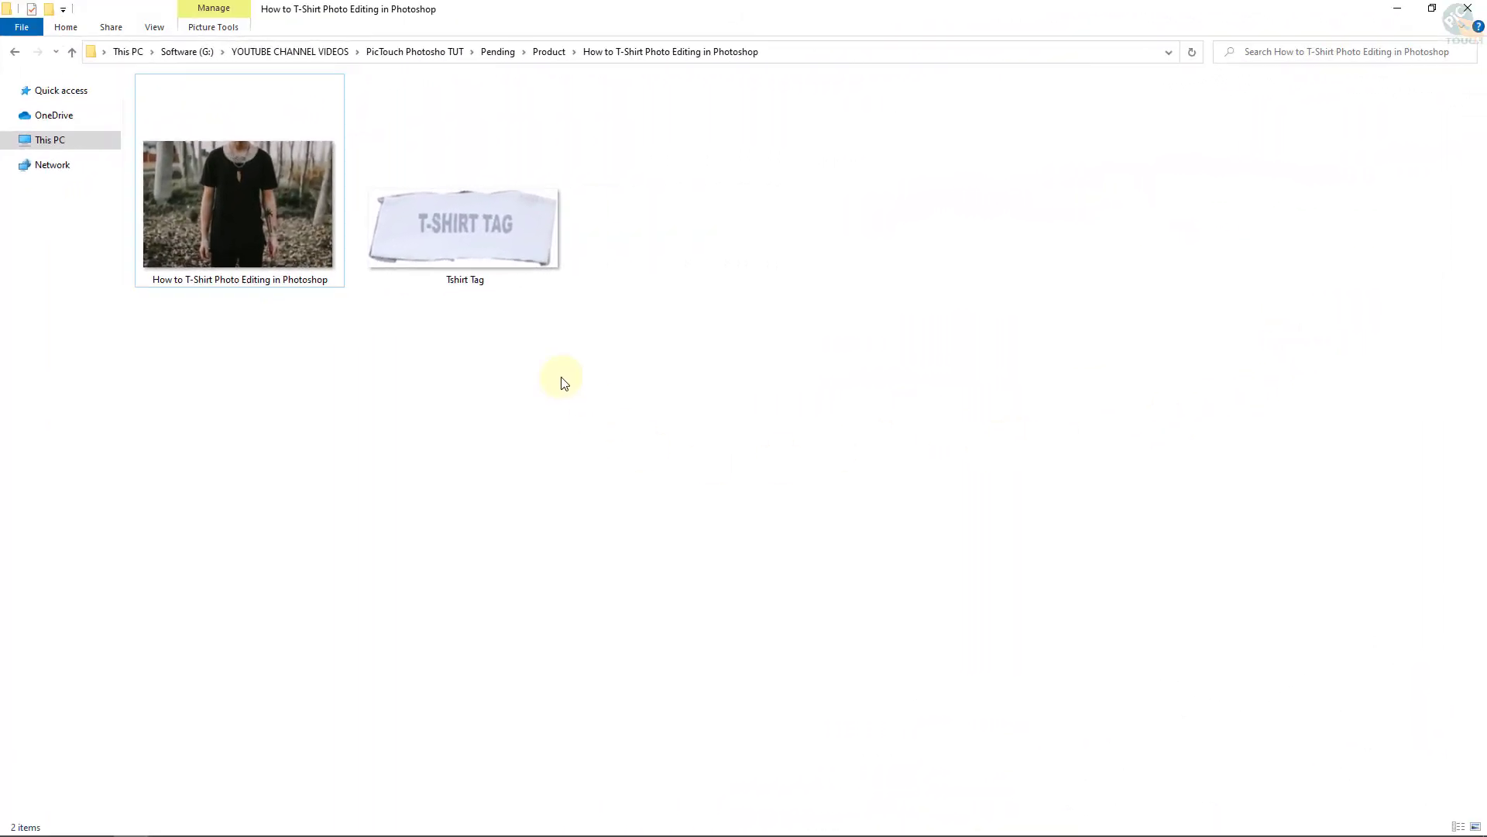
# Step: Select the Tshirt Tag PNG in File Explorer and drag it toward Photoshop
pyautogui.click(466, 232)
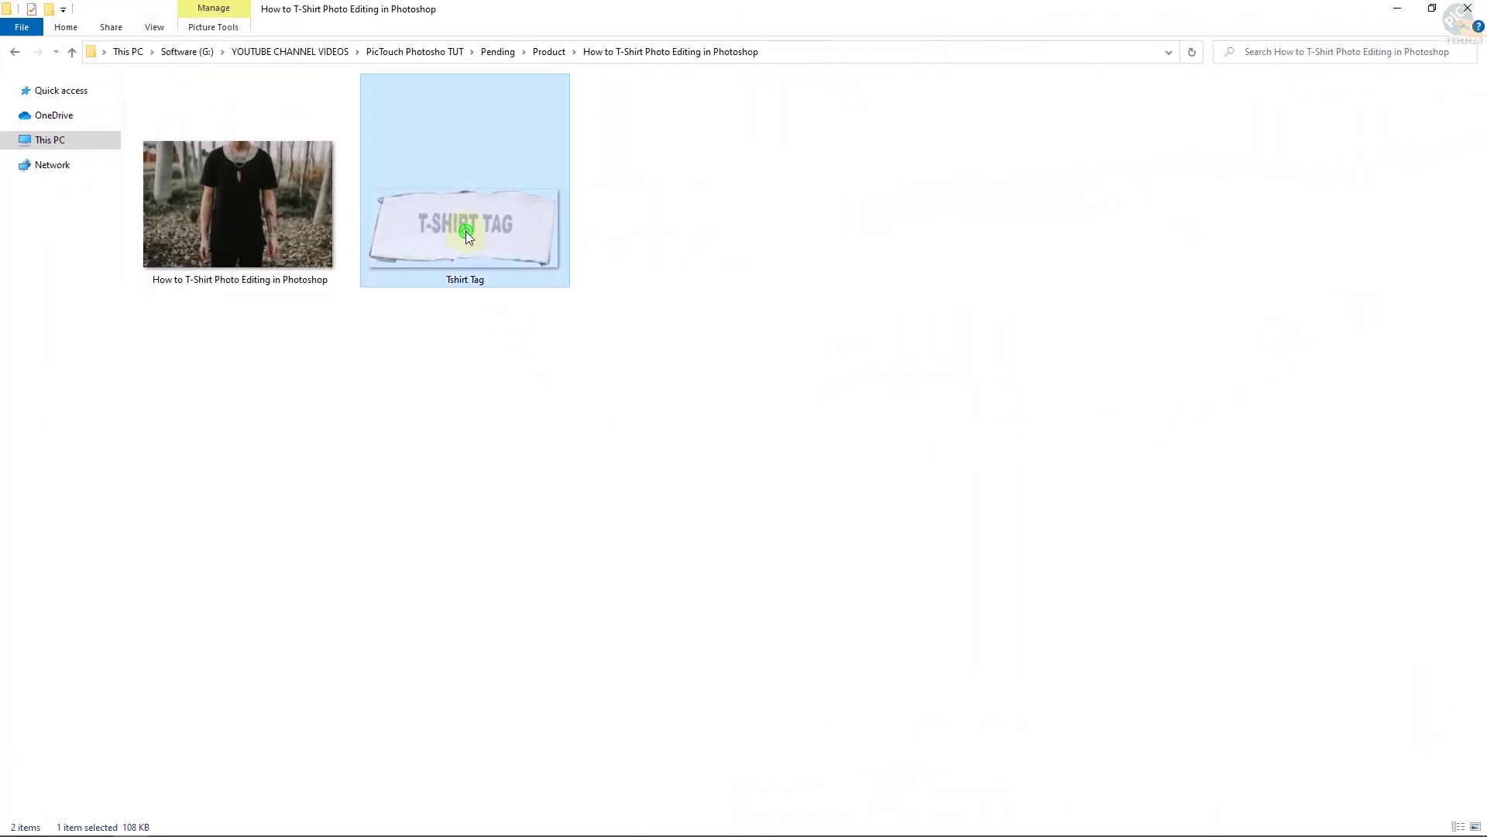
pyautogui.moveTo(464, 230)
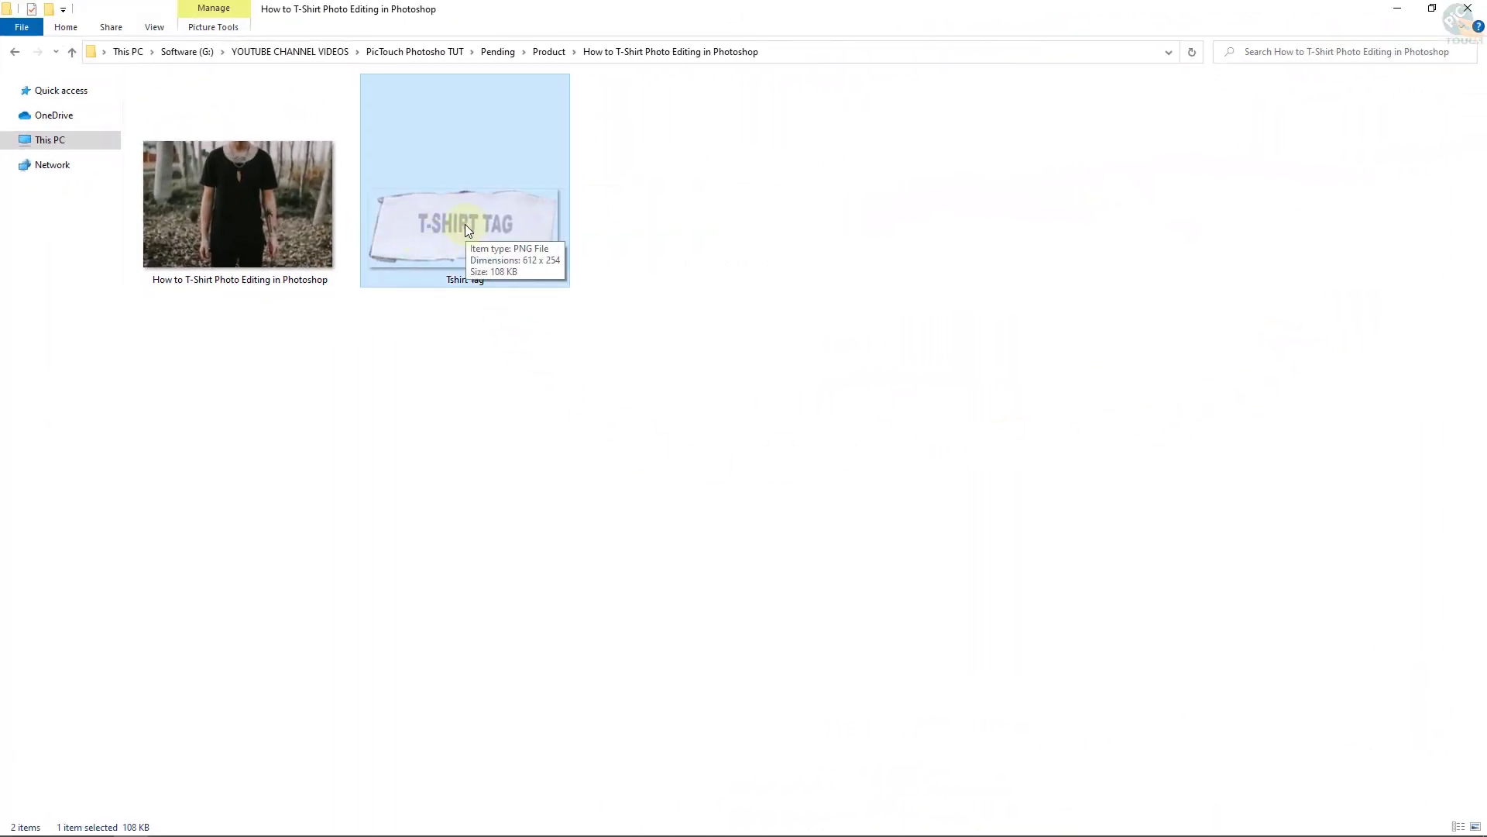
pyautogui.moveTo(468, 230)
pyautogui.mouseDown()
pyautogui.moveTo(471, 491)
pyautogui.moveTo(359, 781)
pyautogui.mouseUp()
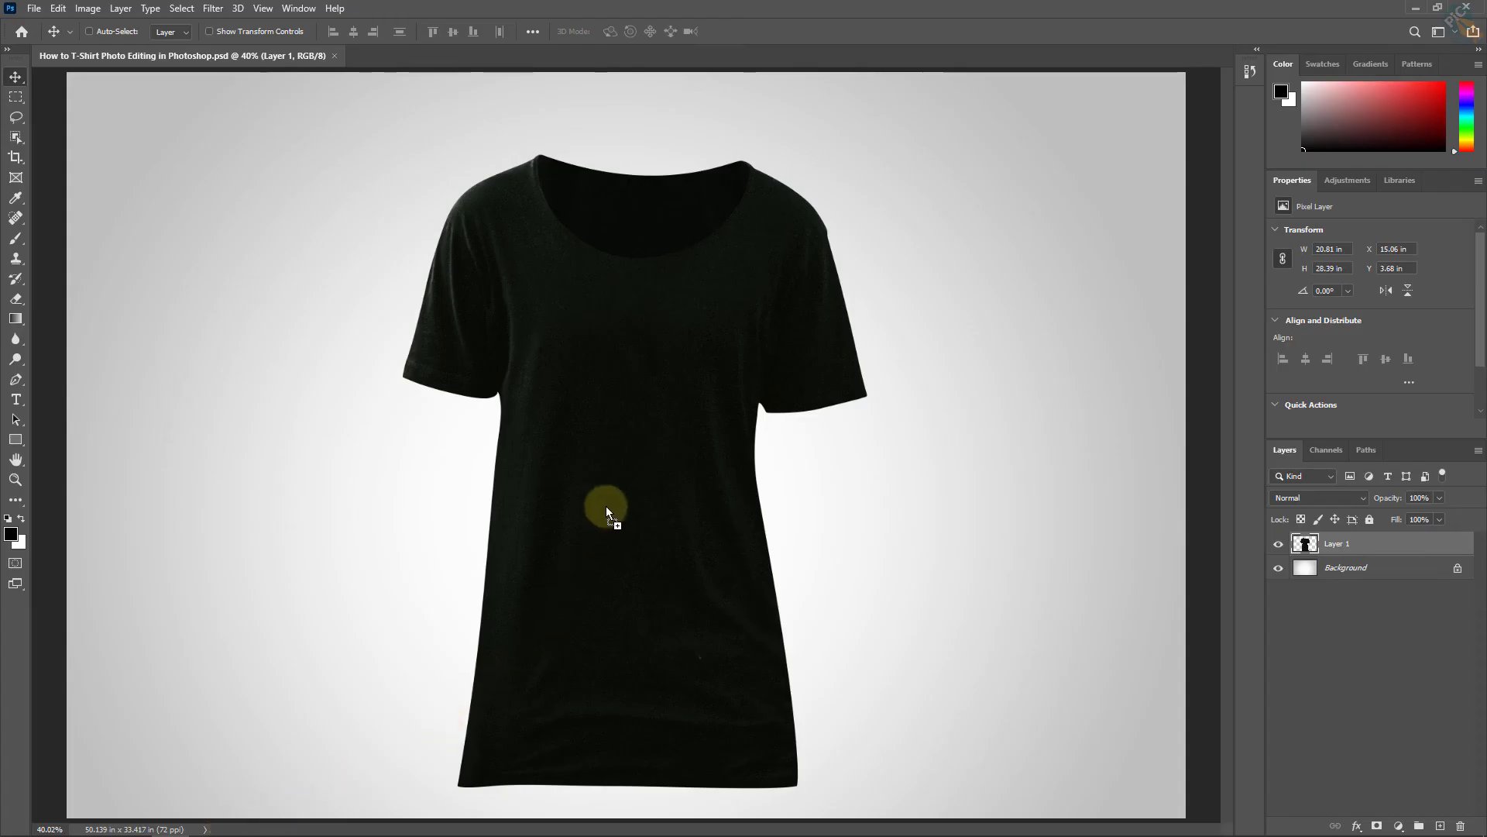
# Step: Drop the Tshirt Tag image onto the shirt and drag it up to the neckline
pyautogui.moveTo(619, 267); pyautogui.dragTo(620, 267)
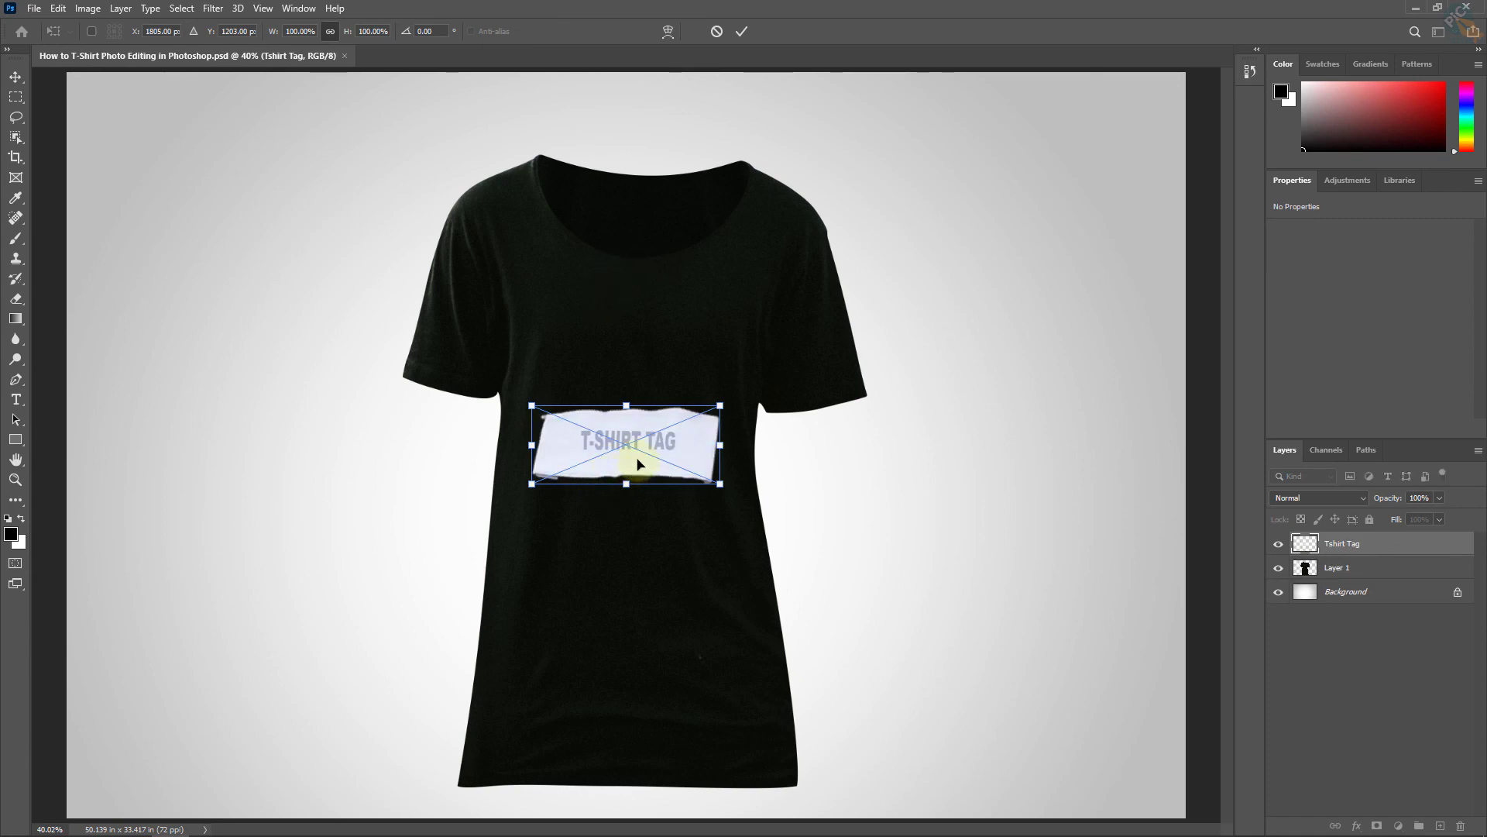
pyautogui.moveTo(638, 463); pyautogui.dragTo(653, 227)
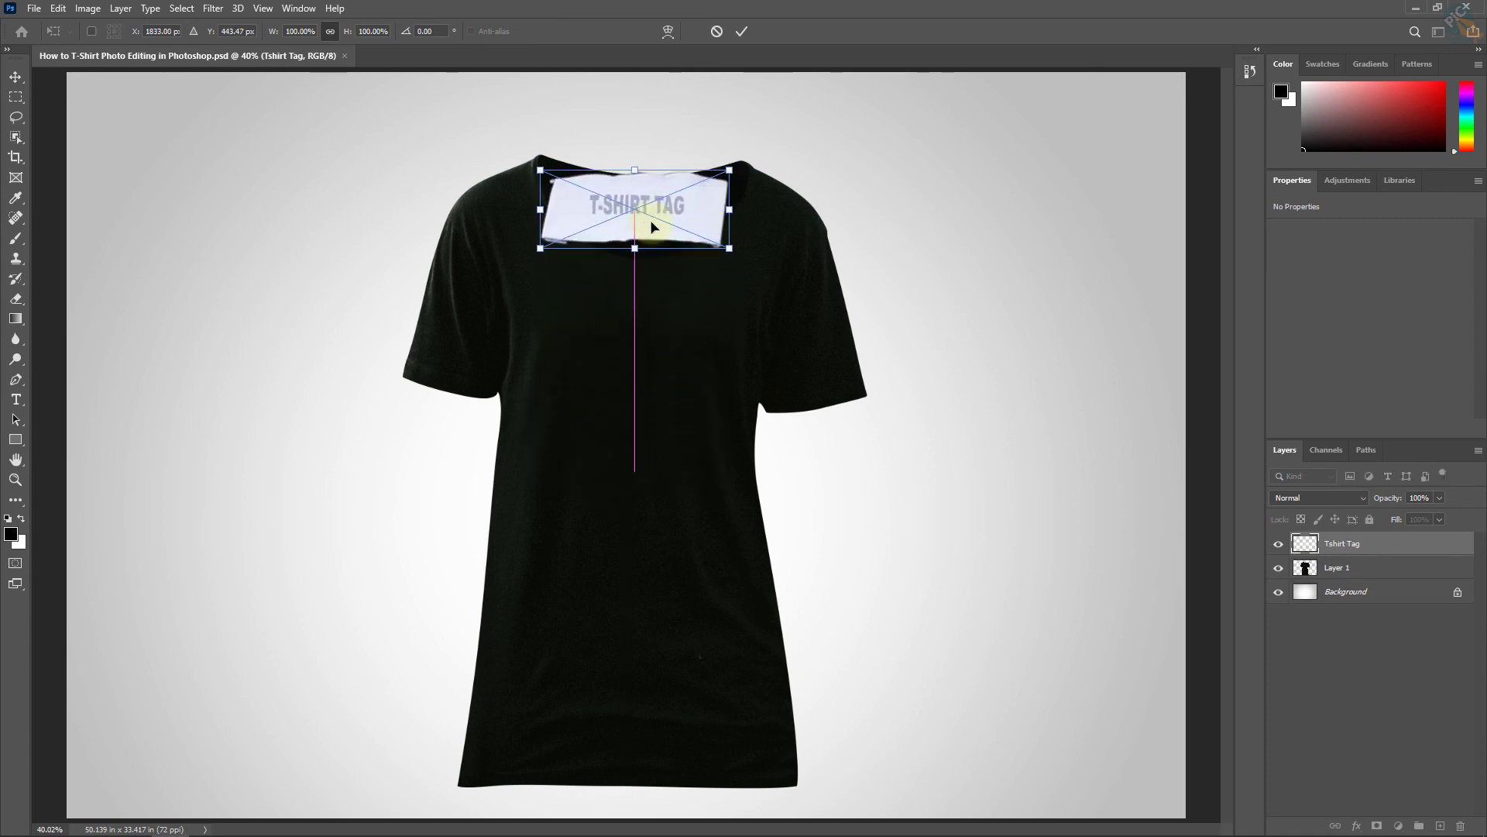
pyautogui.moveTo(669, 178); pyautogui.dragTo(713, 178)
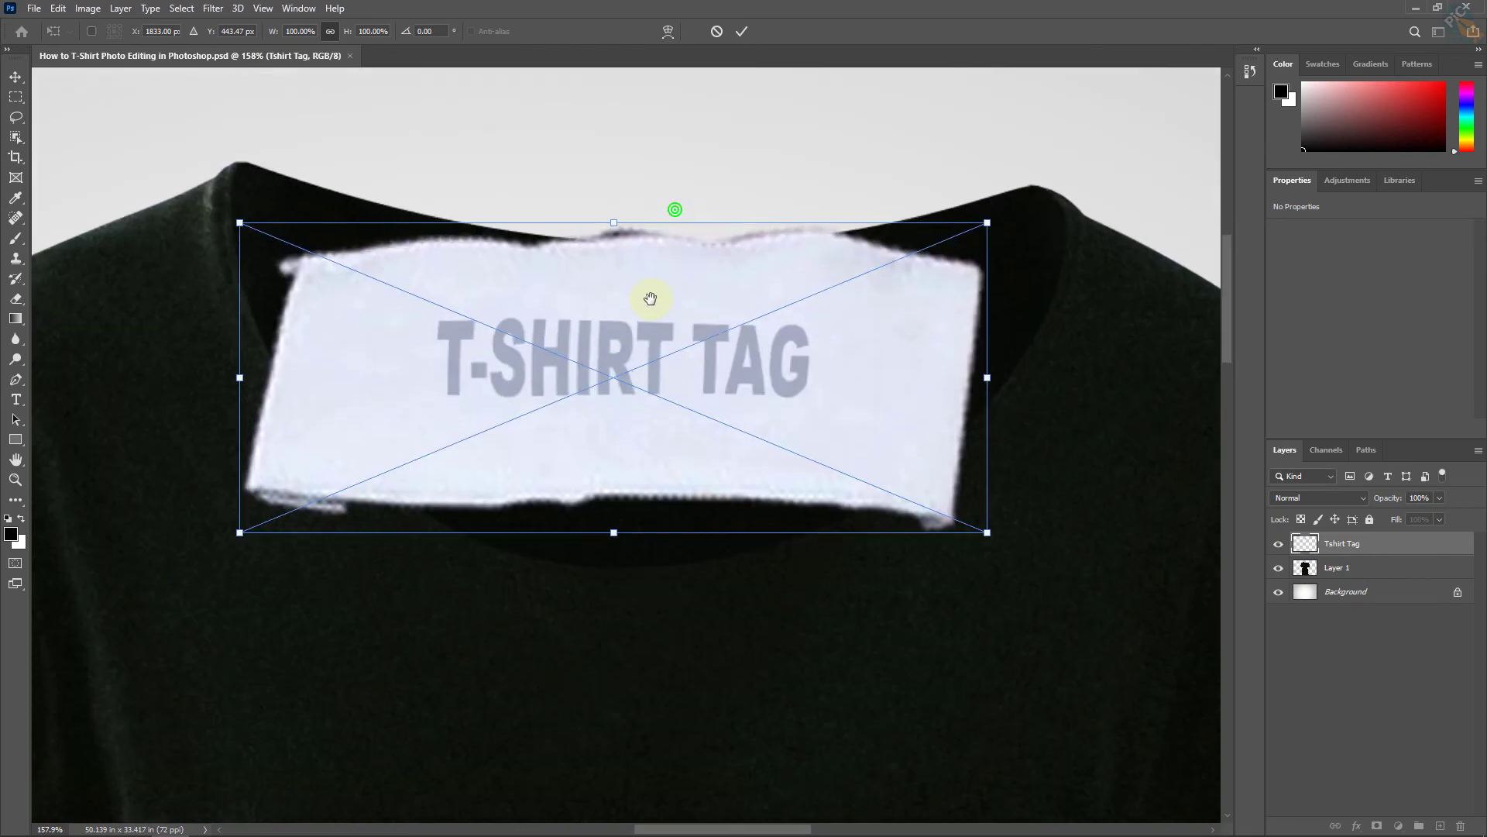
# Step: Scale the tag down to about 16.7% and nudge it into the neckline
pyautogui.moveTo(612, 534)
pyautogui.mouseDown()
pyautogui.moveTo(620, 260)
pyautogui.moveTo(631, 287)
pyautogui.moveTo(754, 234)
pyautogui.mouseUp()
pyautogui.moveTo(697, 426)
pyautogui.mouseDown()
pyautogui.moveTo(697, 392)
pyautogui.moveTo(595, 402)
pyautogui.mouseUp()
pyautogui.scroll(-3, 595, 402)
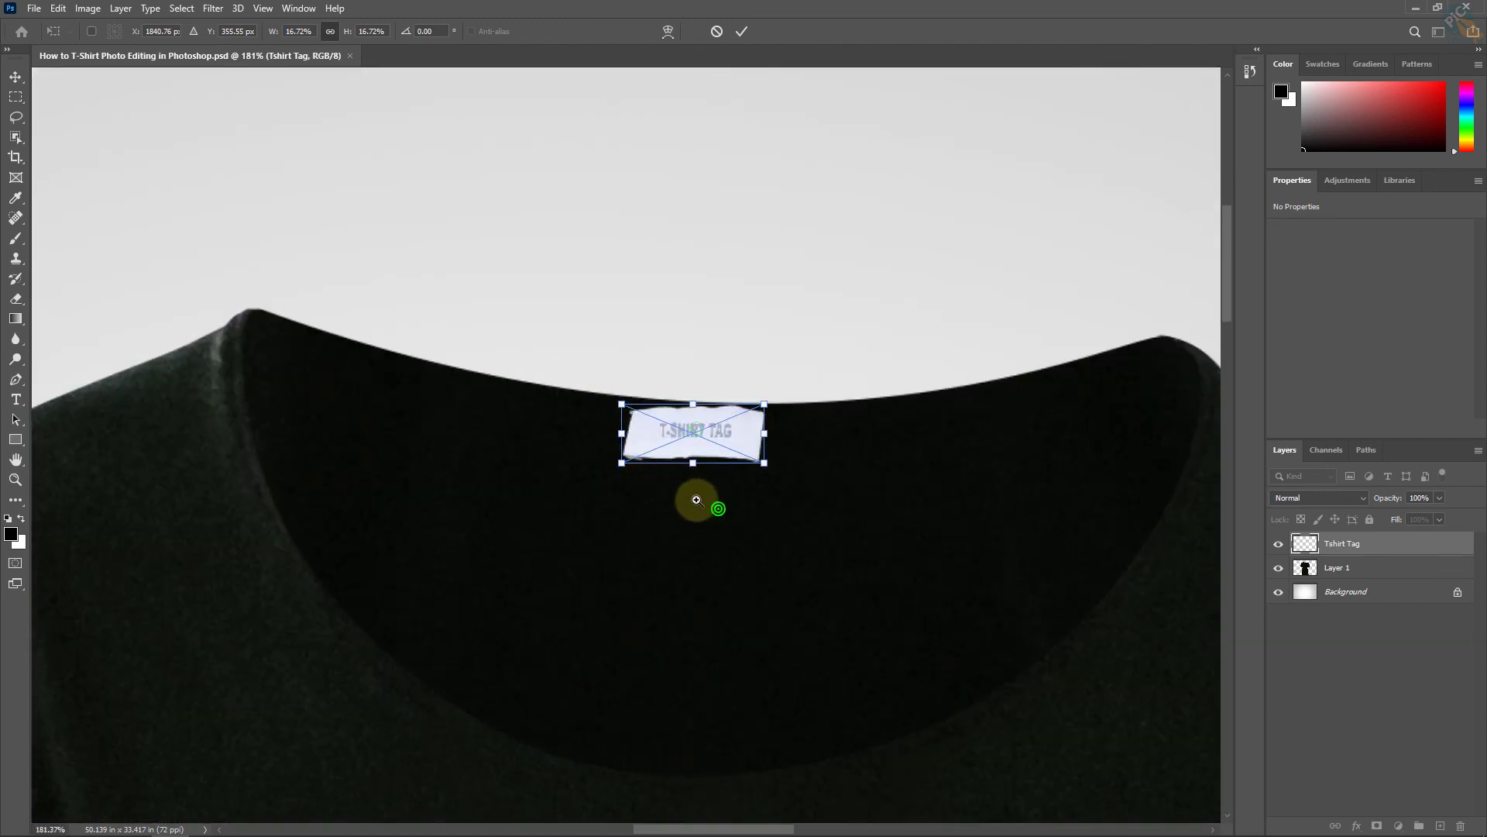
pyautogui.scroll(-3, 770, 584)
pyautogui.scroll(-1, 760, 598)
pyautogui.moveTo(760, 598); pyautogui.dragTo(648, 316)
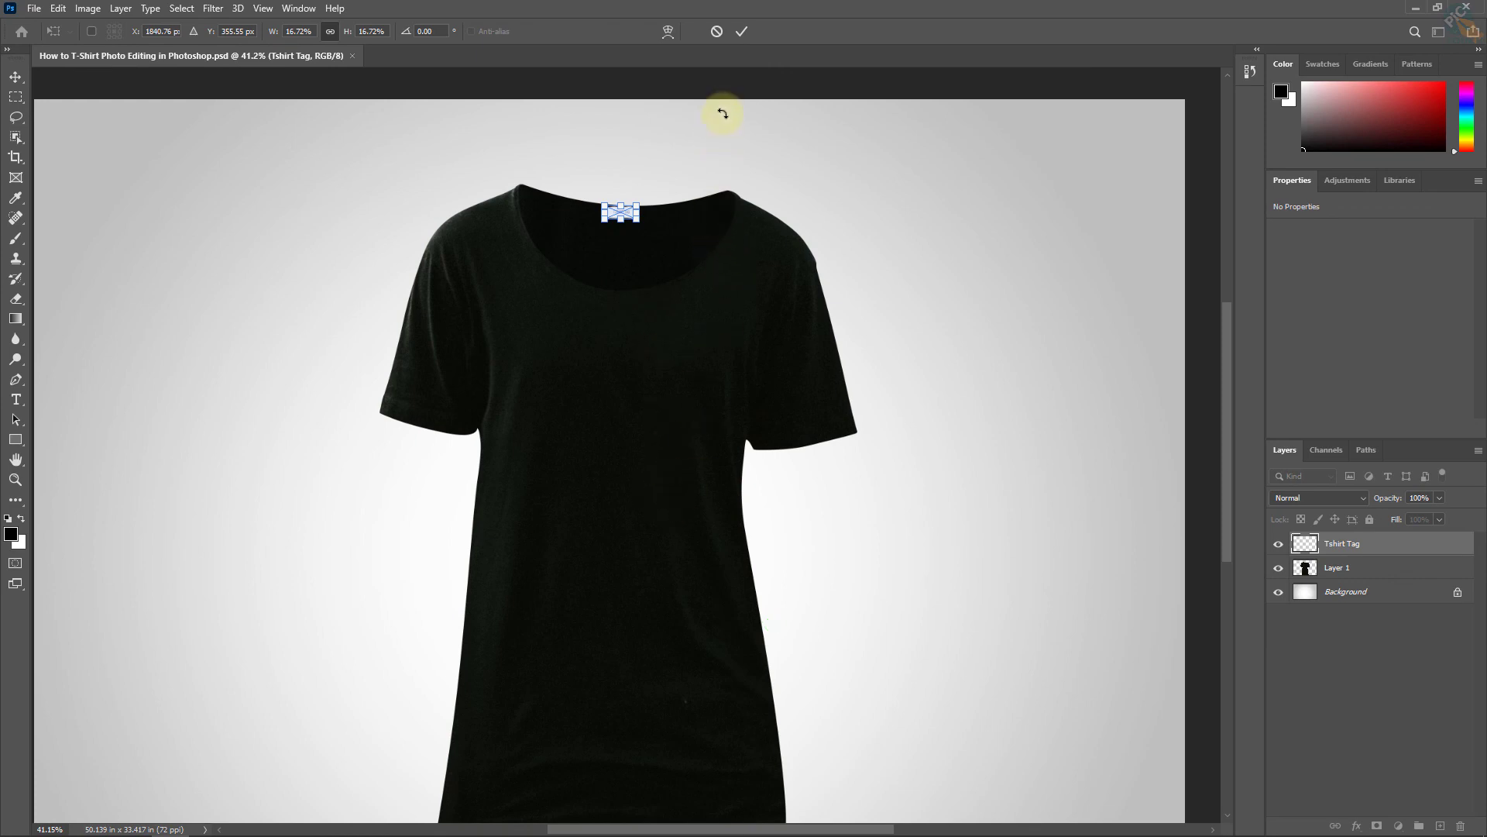
# Step: Commit the tag as a smart object and nudge it down two steps inside the neckline
pyautogui.click(743, 31)
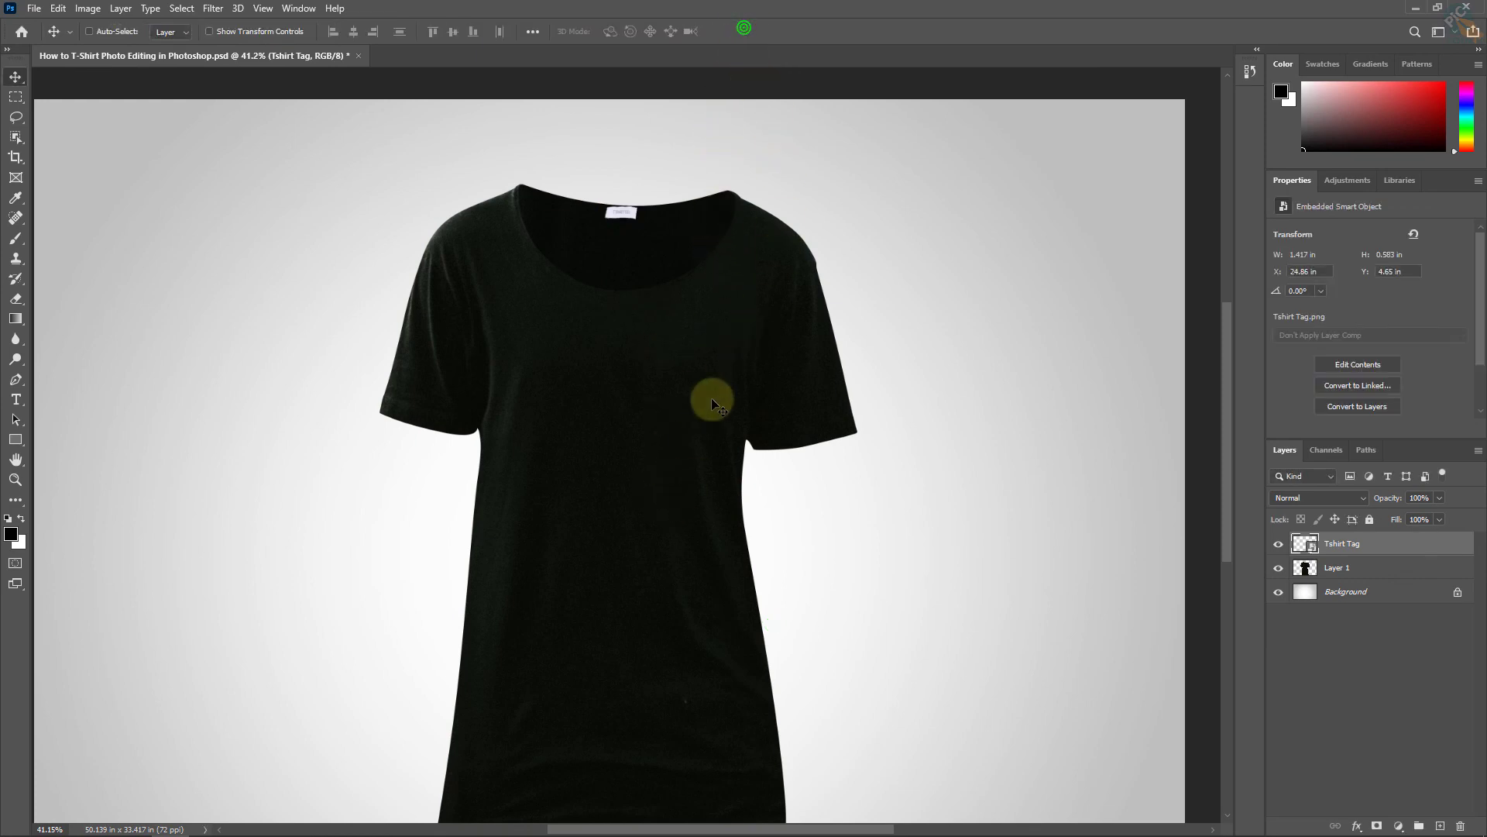
pyautogui.moveTo(634, 167)
pyautogui.mouseDown()
pyautogui.moveTo(708, 140)
pyautogui.moveTo(765, 140)
pyautogui.moveTo(774, 189)
pyautogui.mouseUp()
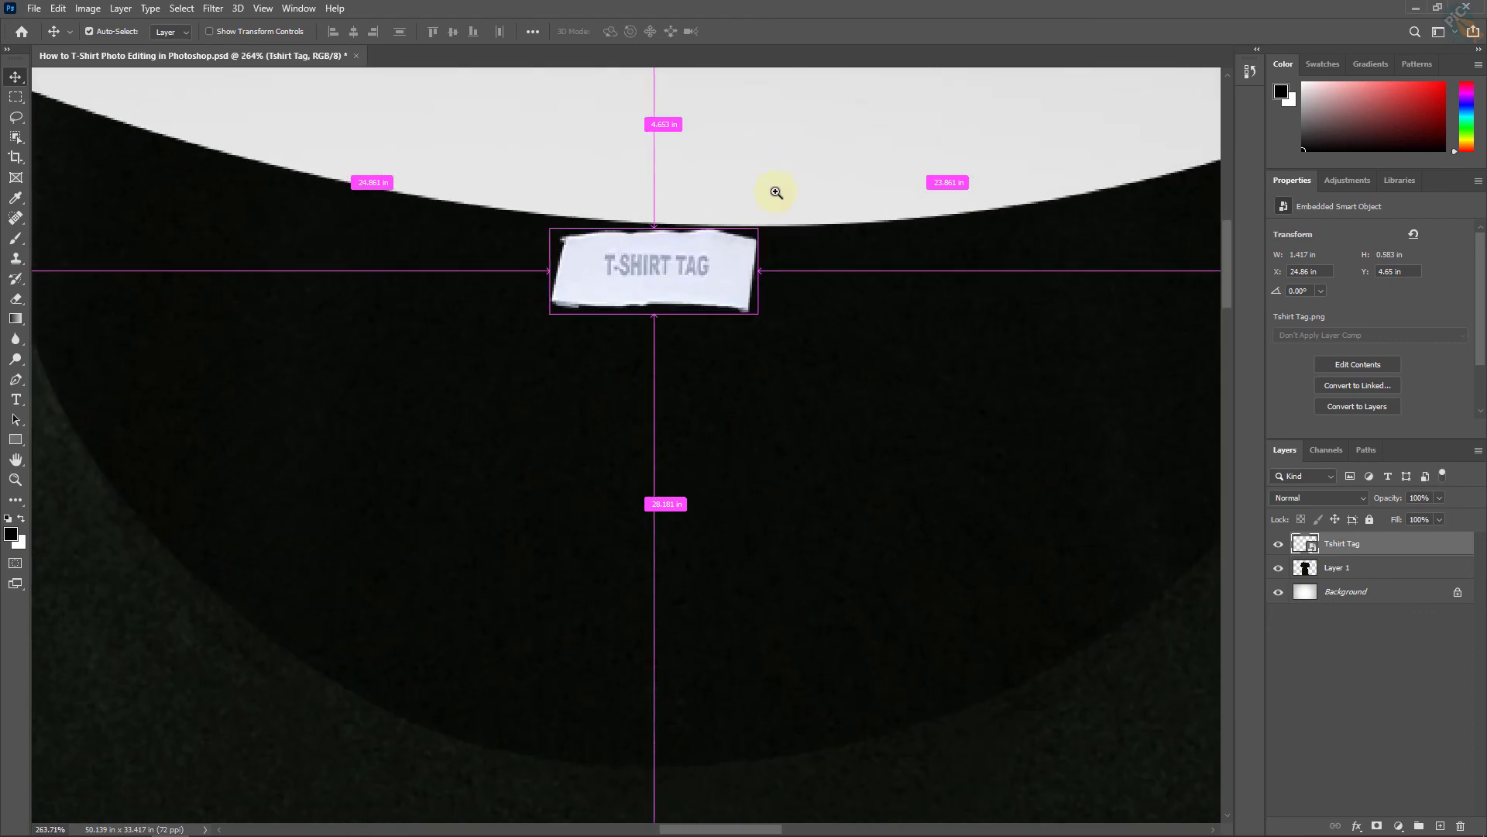
pyautogui.press('Down')
pyautogui.press('Down')
pyautogui.press('Down')
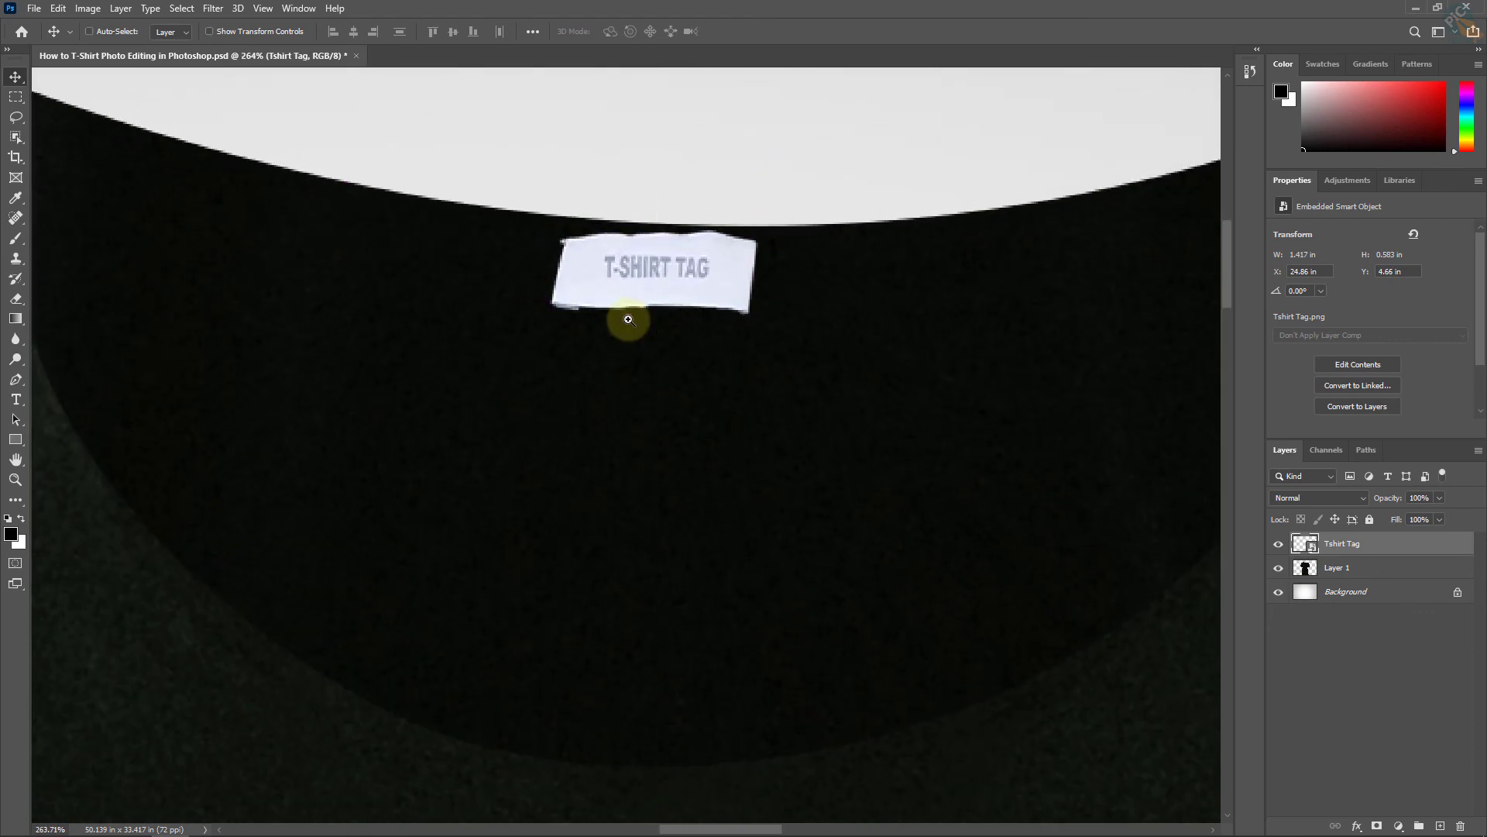
pyautogui.press('Down')
pyautogui.press('Down')
pyautogui.press('Down')
pyautogui.press('Down')
pyautogui.press('Down')
pyautogui.press('Down')
pyautogui.press('Down')
pyautogui.press('Down')
pyautogui.press('Down')
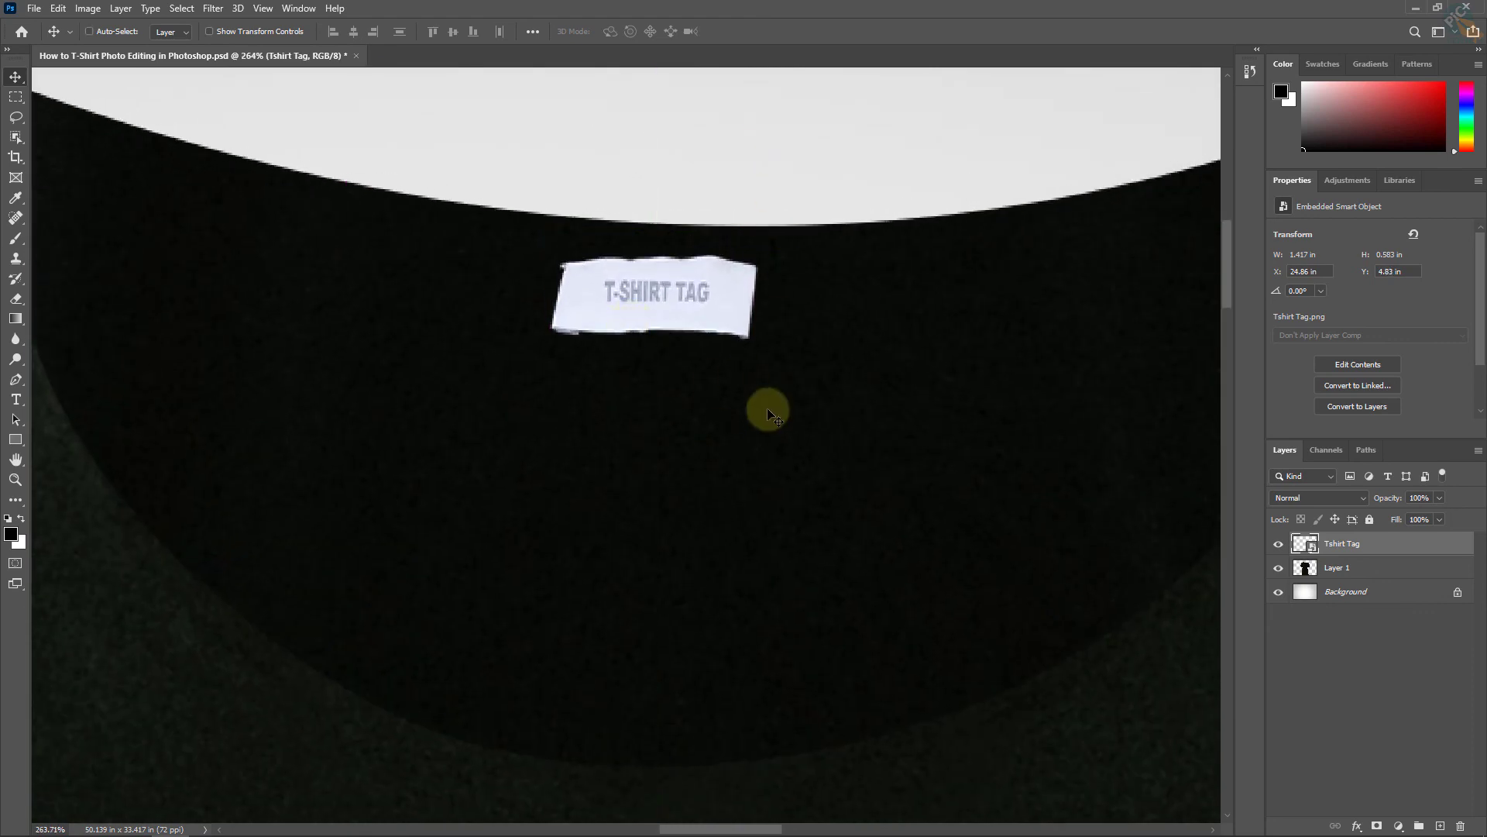
pyautogui.moveTo(767, 408)
pyautogui.mouseDown()
pyautogui.moveTo(648, 359)
pyautogui.moveTo(654, 372)
pyautogui.mouseUp()
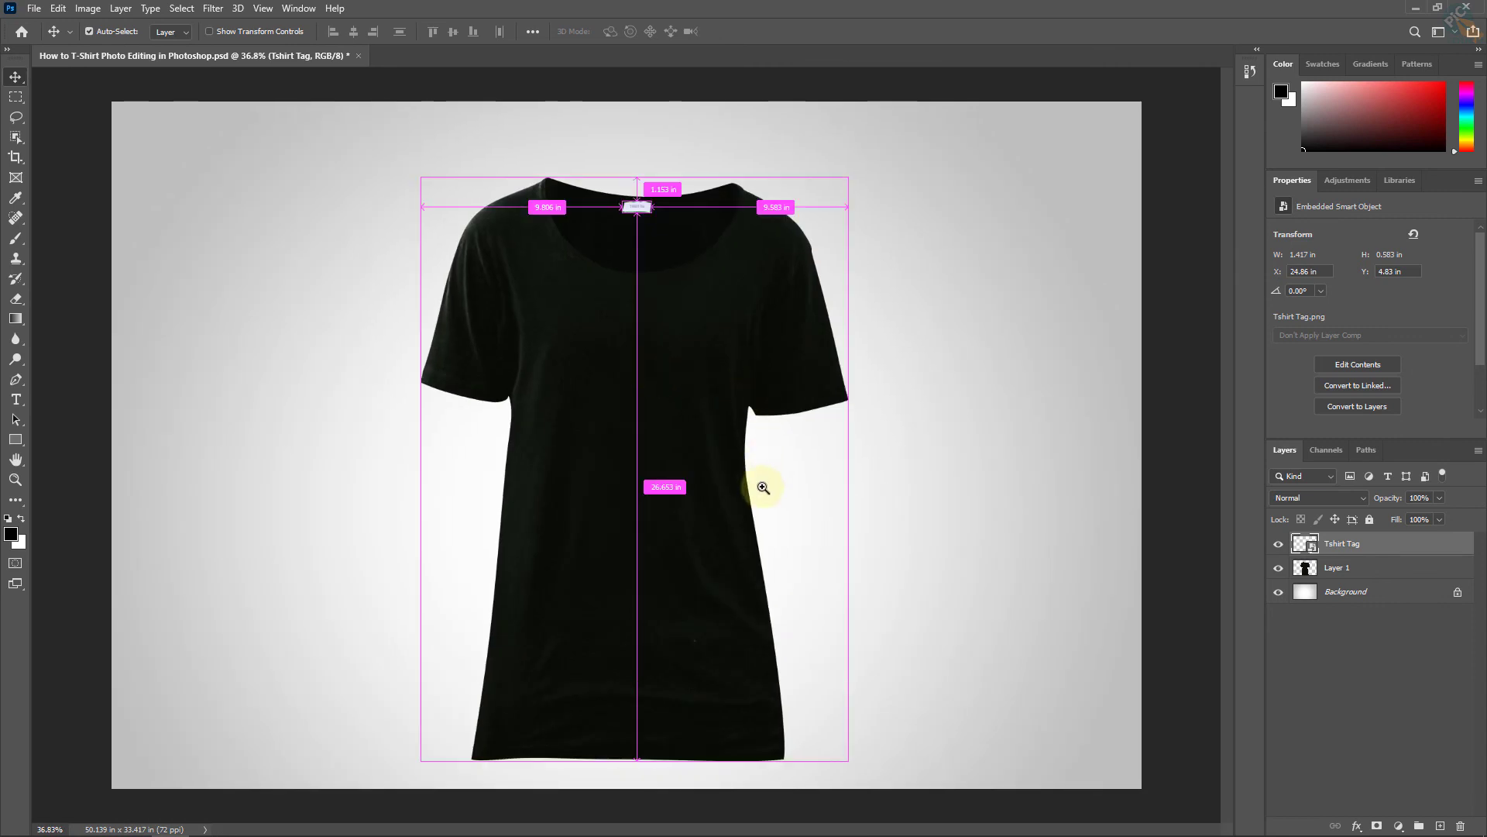